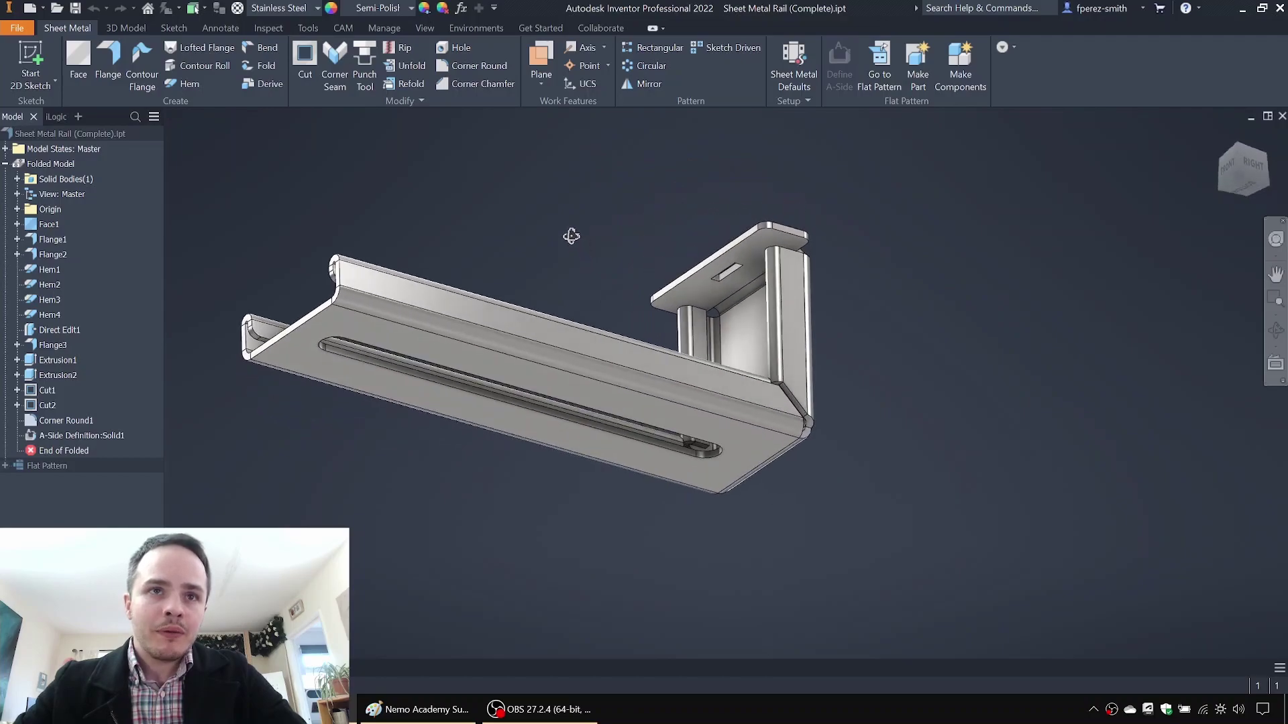
Step: Examine the finished sheet metal rail's flat pattern together with its bend order annotations
{"action": "left_click", "coordinate": [880, 64]}
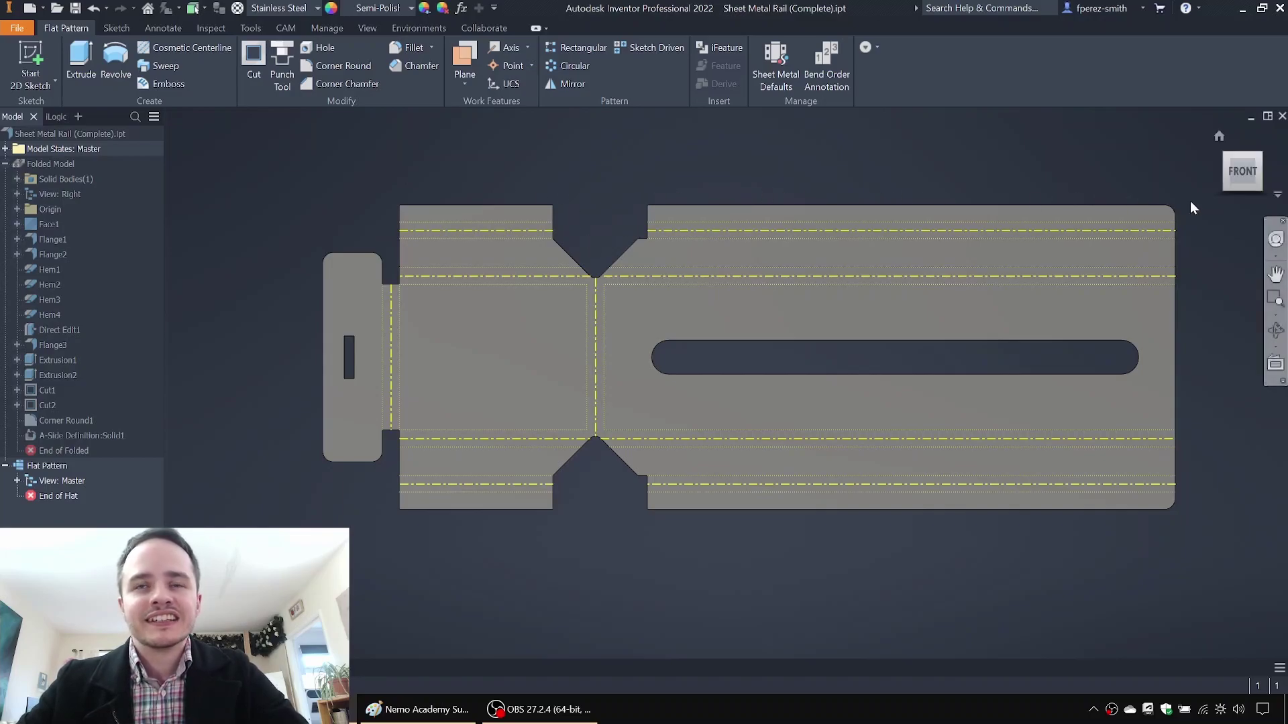
{"action": "left_click", "coordinate": [825, 74]}
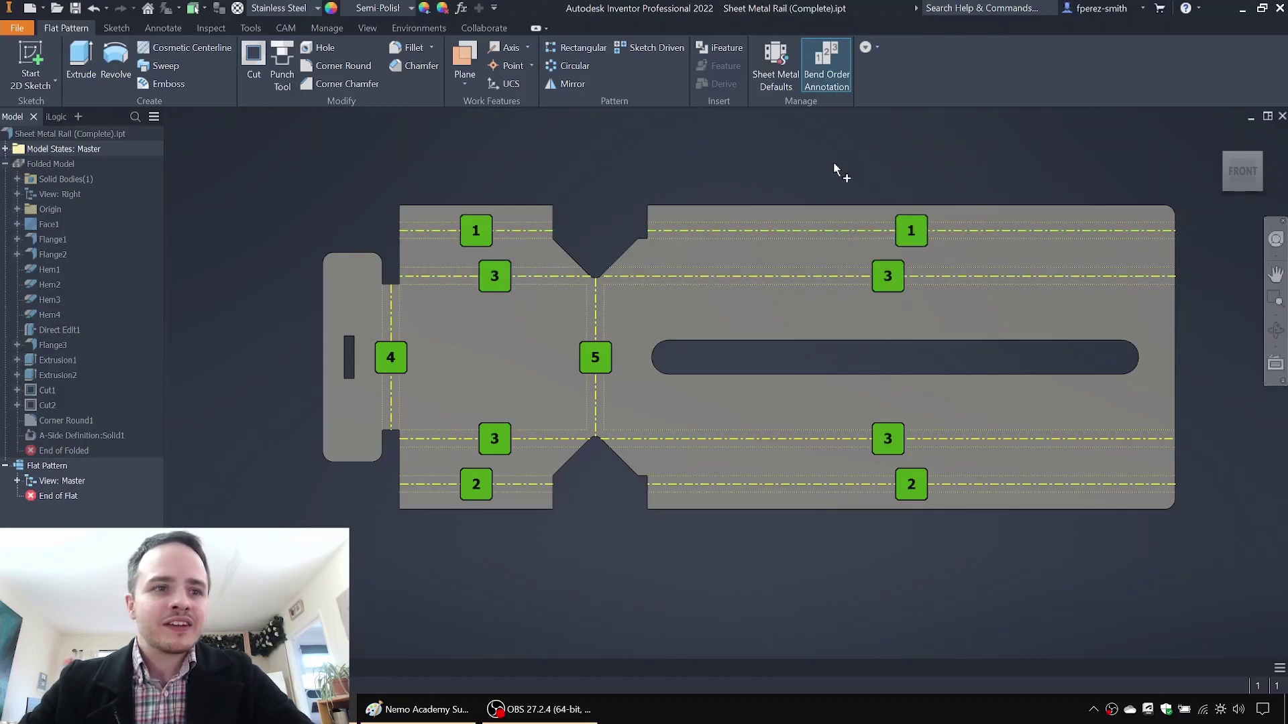
{"action": "key", "text": "Escape"}
Step: Open the drawing linked to the Sheet Metal Rail (Complete) part, and close both the drawing and the part
{"action": "left_click", "coordinate": [82, 135]}
{"action": "right_click", "coordinate": [83, 138]}
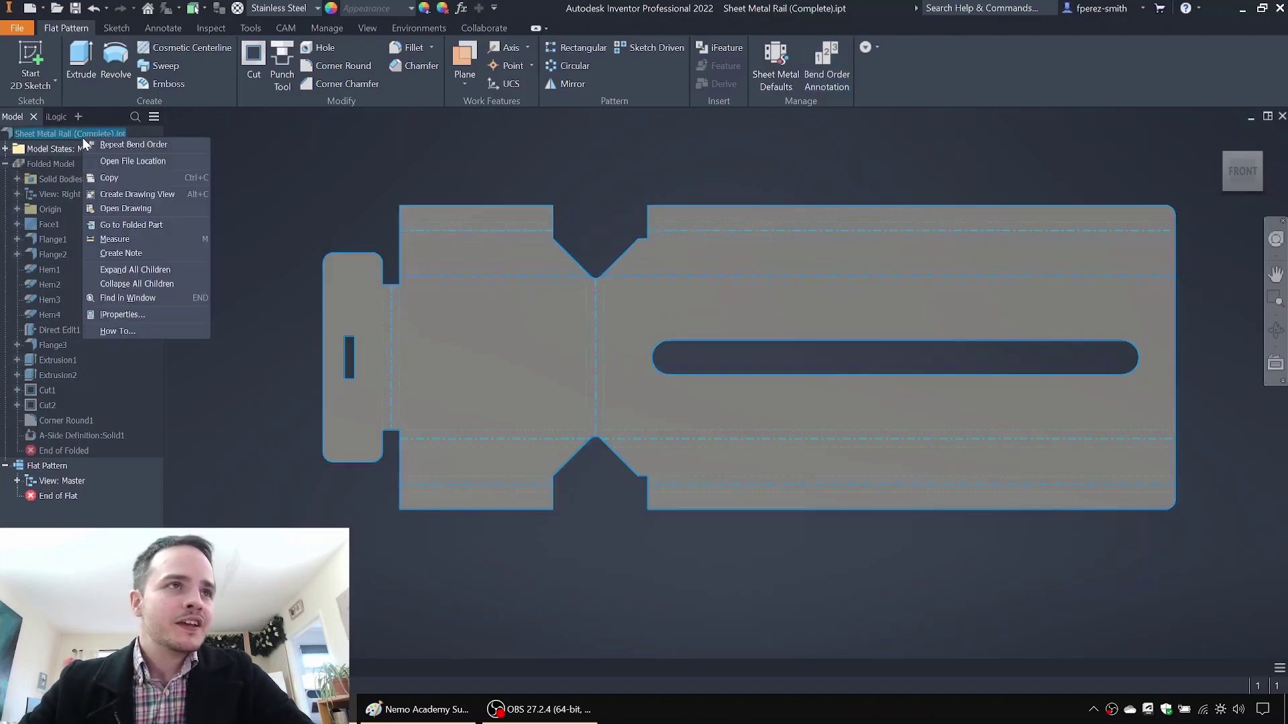
{"action": "left_click", "coordinate": [163, 211]}
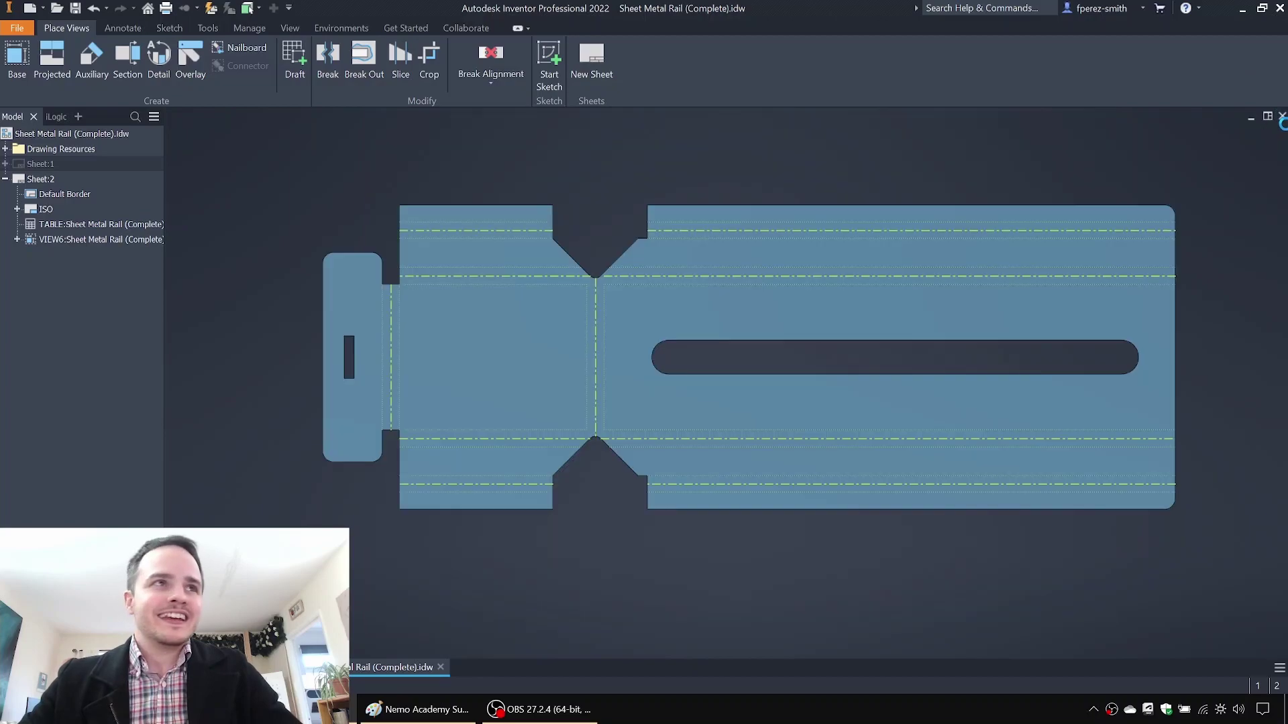
{"action": "left_click", "coordinate": [1281, 116]}
{"action": "left_click", "coordinate": [1282, 116]}
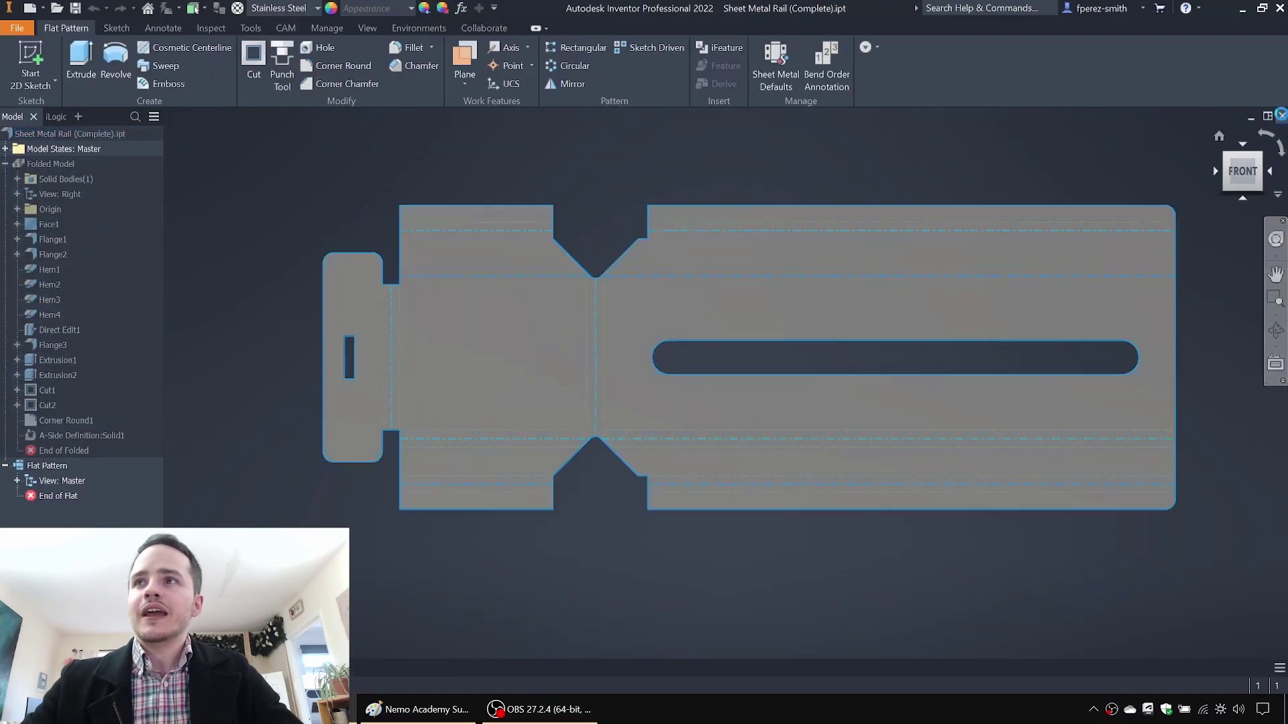
Step: Create a new part from the metric Sheet Metal (mm).ipt template
{"action": "left_click", "coordinate": [15, 28]}
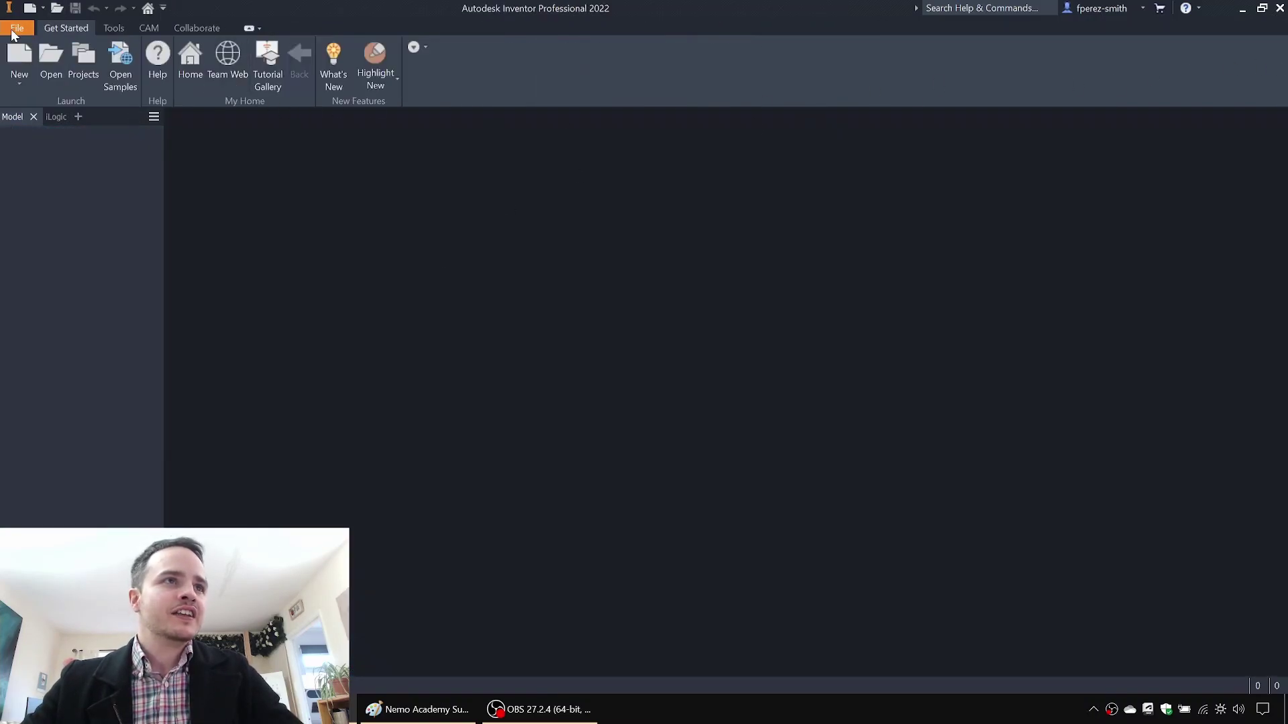
{"action": "left_click", "coordinate": [17, 83]}
{"action": "left_click", "coordinate": [407, 175]}
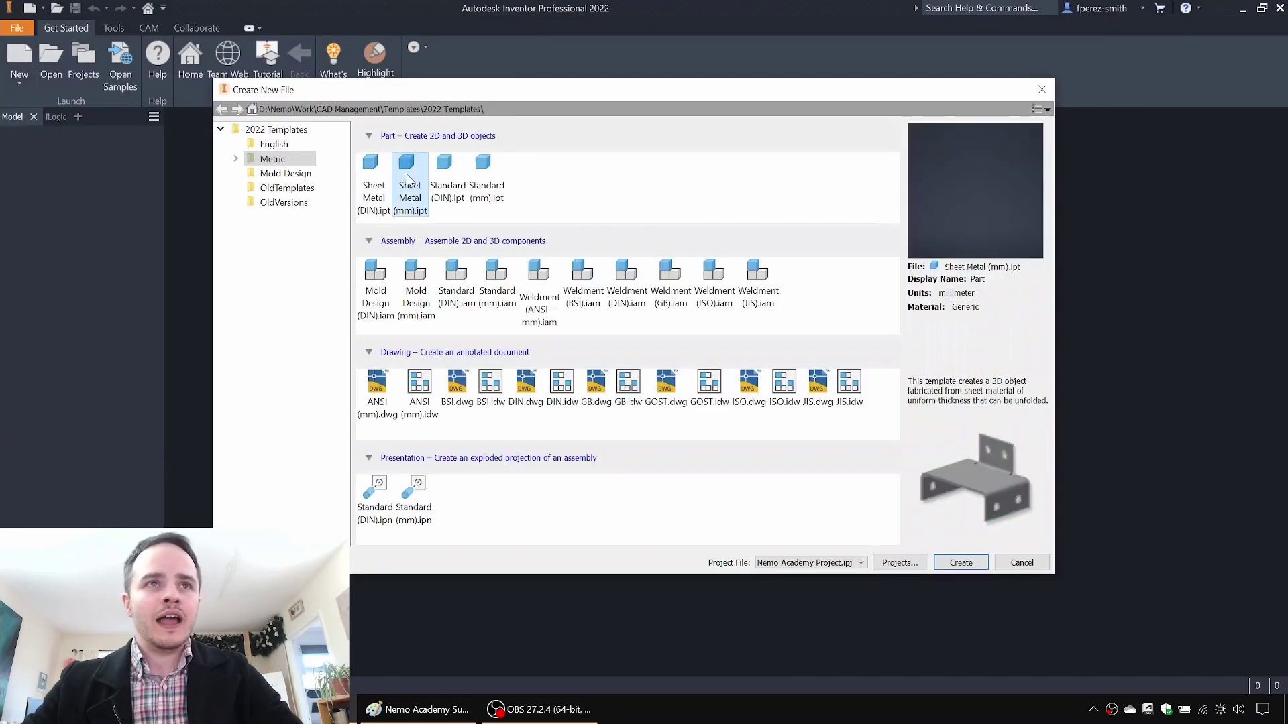
{"action": "double_click", "coordinate": [409, 178]}
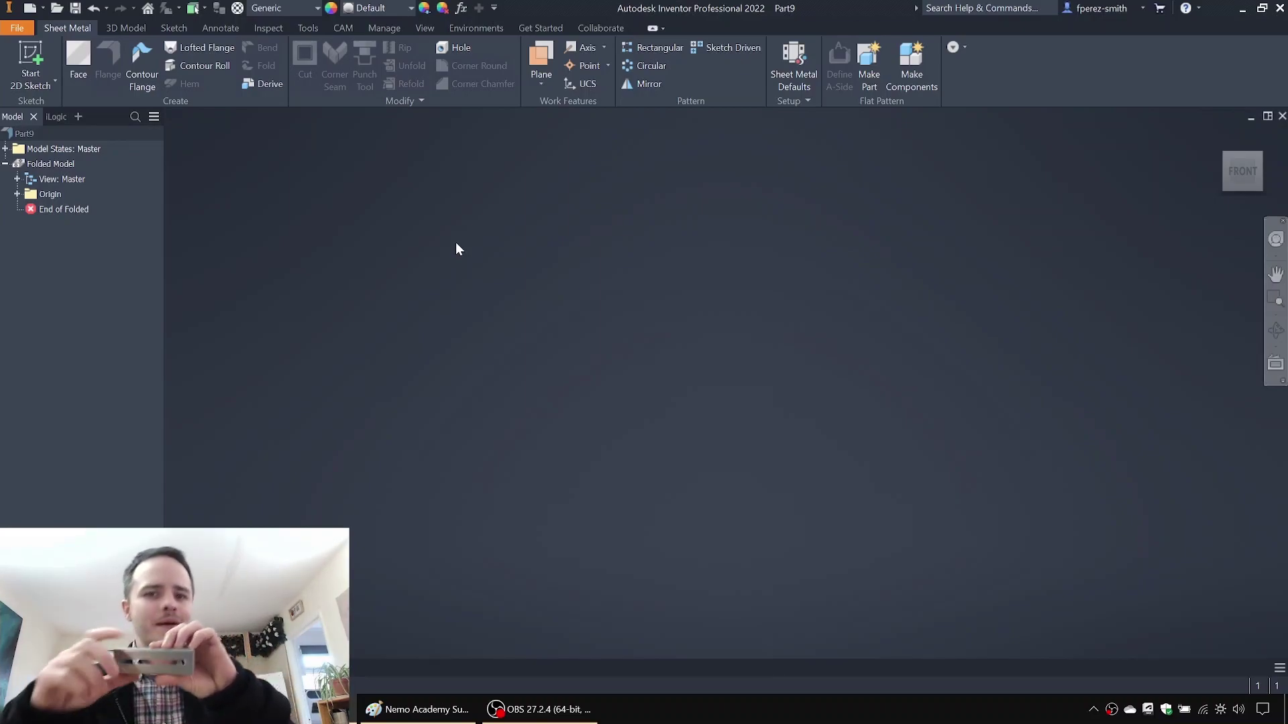
Step: Start a 2D sketch on the horizontal origin plane and orient the top view upright
{"action": "left_click", "coordinate": [37, 50]}
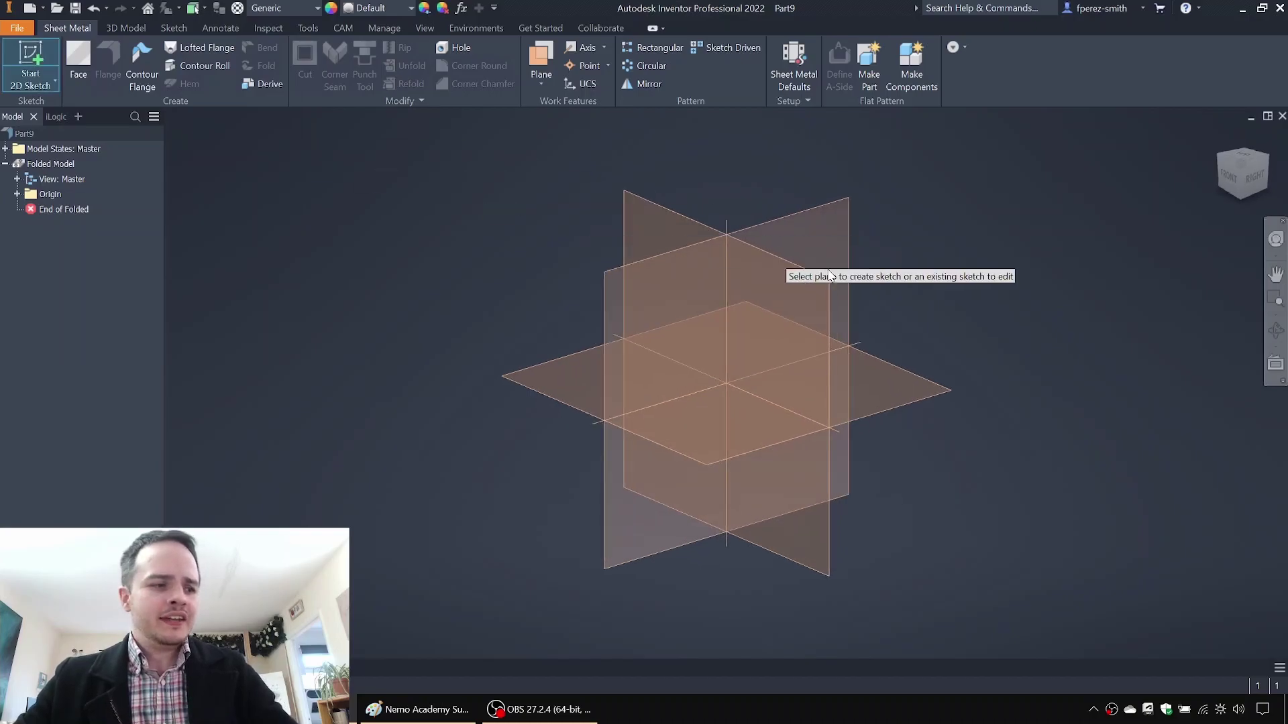
{"action": "left_click", "coordinate": [916, 388]}
{"action": "left_click", "coordinate": [1265, 138]}
{"action": "middle_click_drag", "start_coordinate": [1102, 236], "coordinate": [967, 354]}
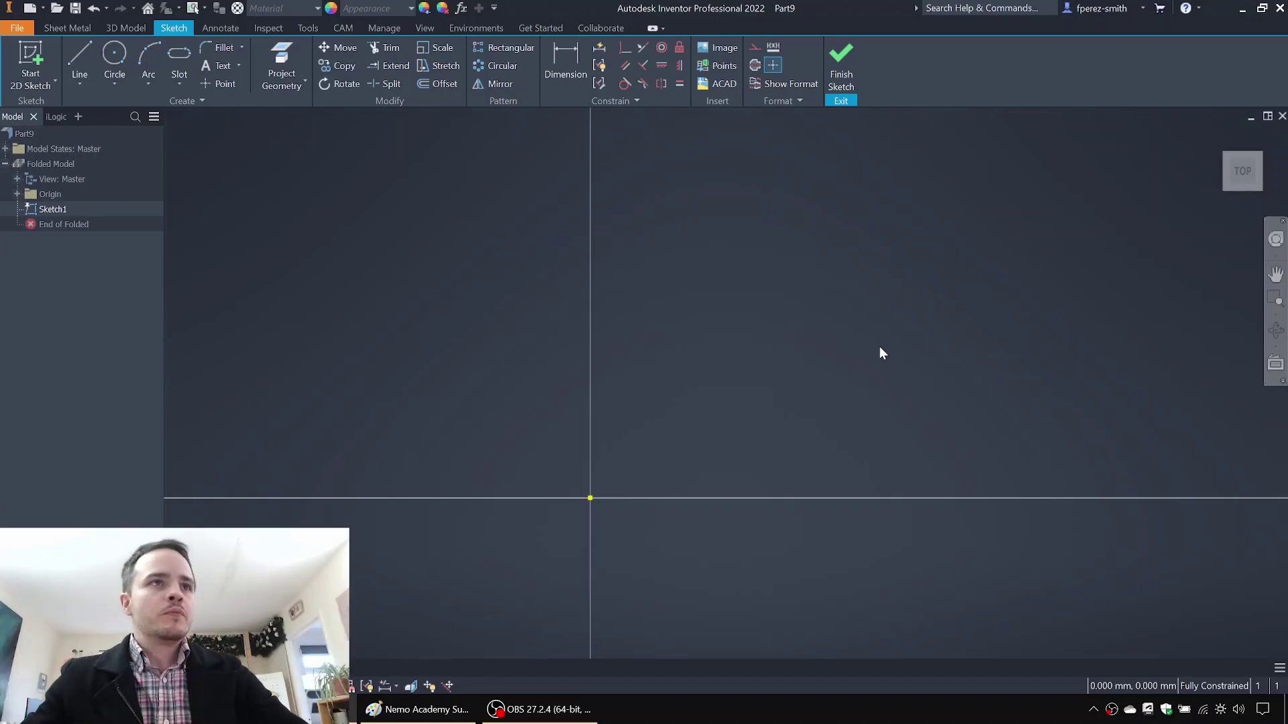
Step: Draw a two-point rectangle about 222 mm tall with its lower-left corner on the origin
{"action": "left_click", "coordinate": [179, 83]}
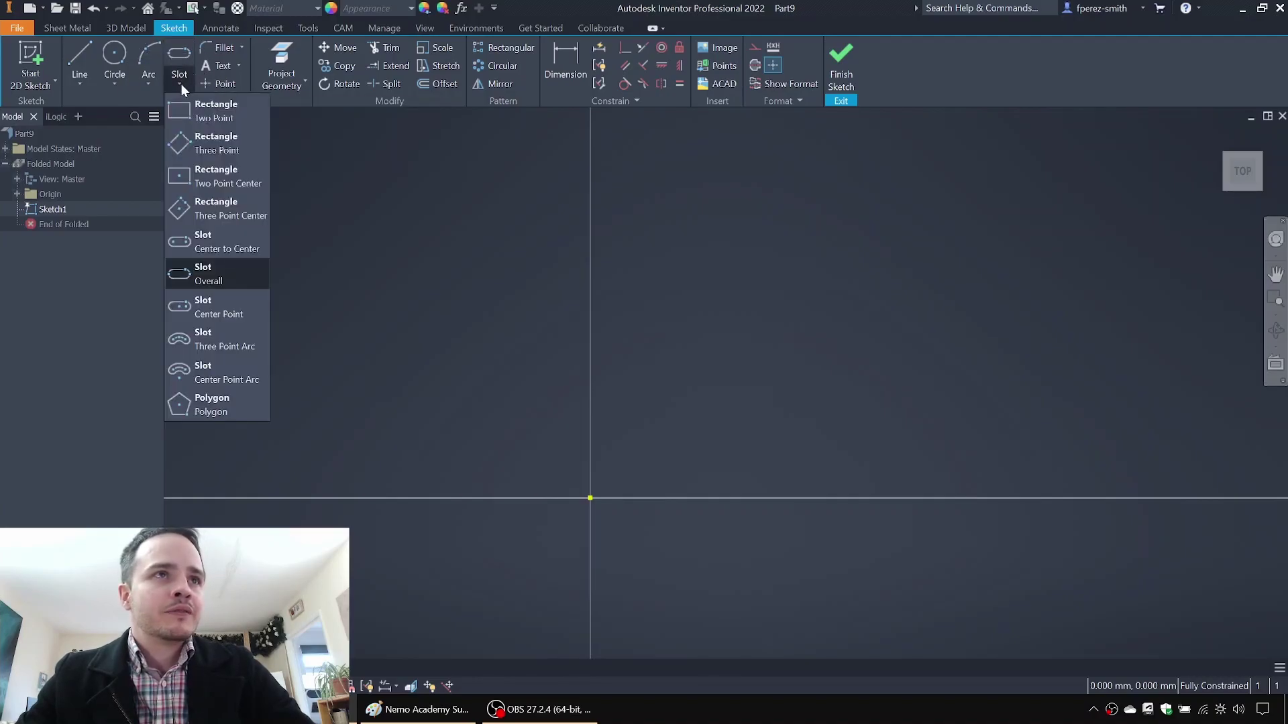
{"action": "left_click", "coordinate": [197, 116]}
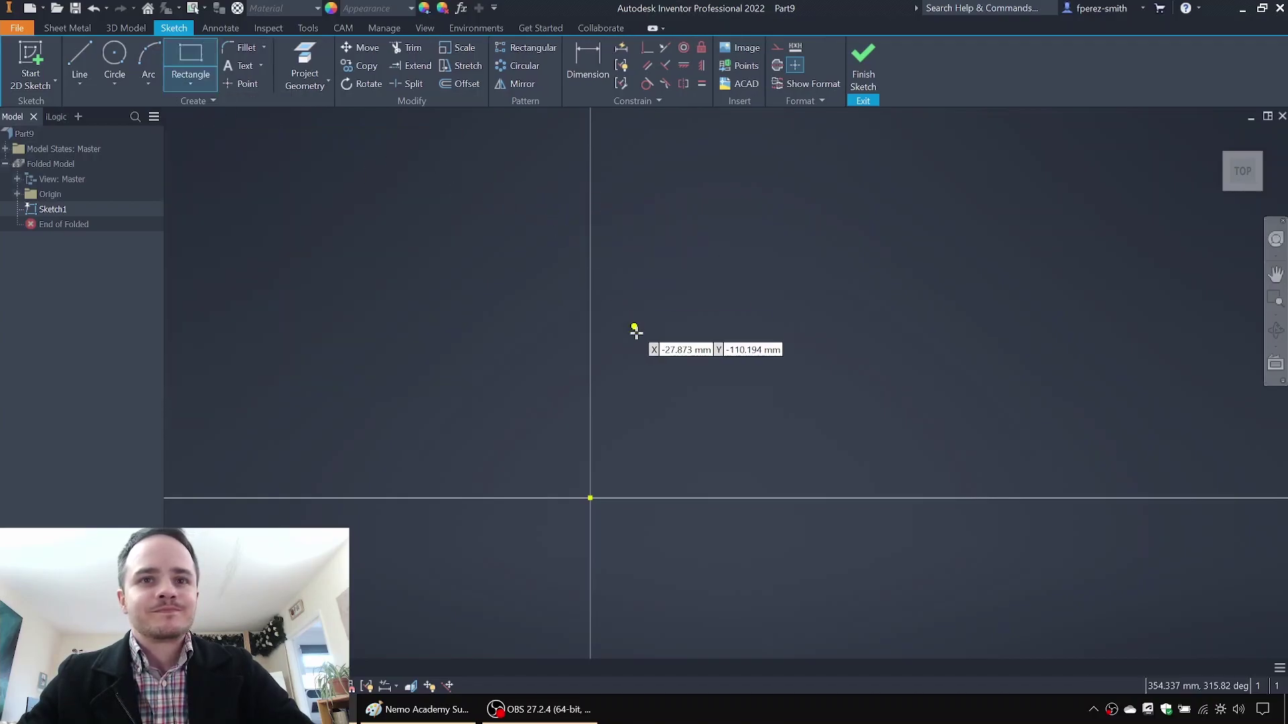
{"action": "left_click", "coordinate": [593, 497]}
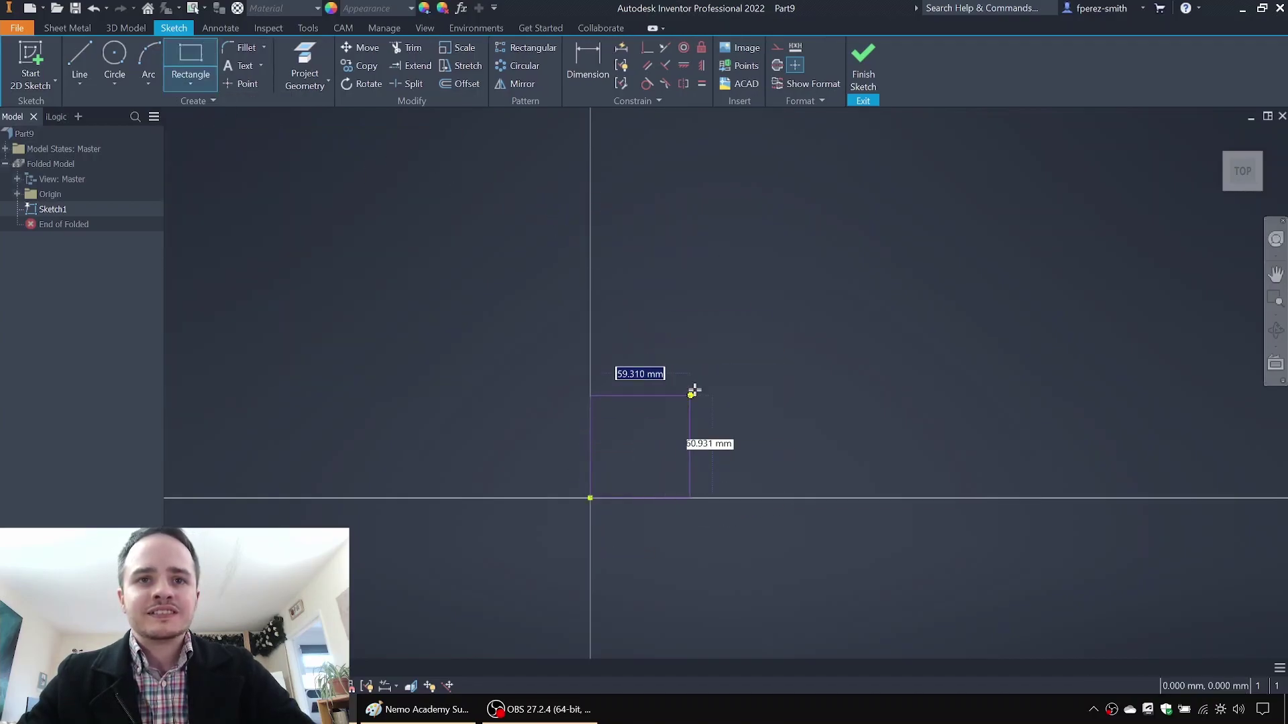
{"action": "left_click", "coordinate": [756, 152]}
{"action": "middle_click_drag", "start_coordinate": [900, 219], "coordinate": [785, 291]}
{"action": "key", "text": "Escape"}
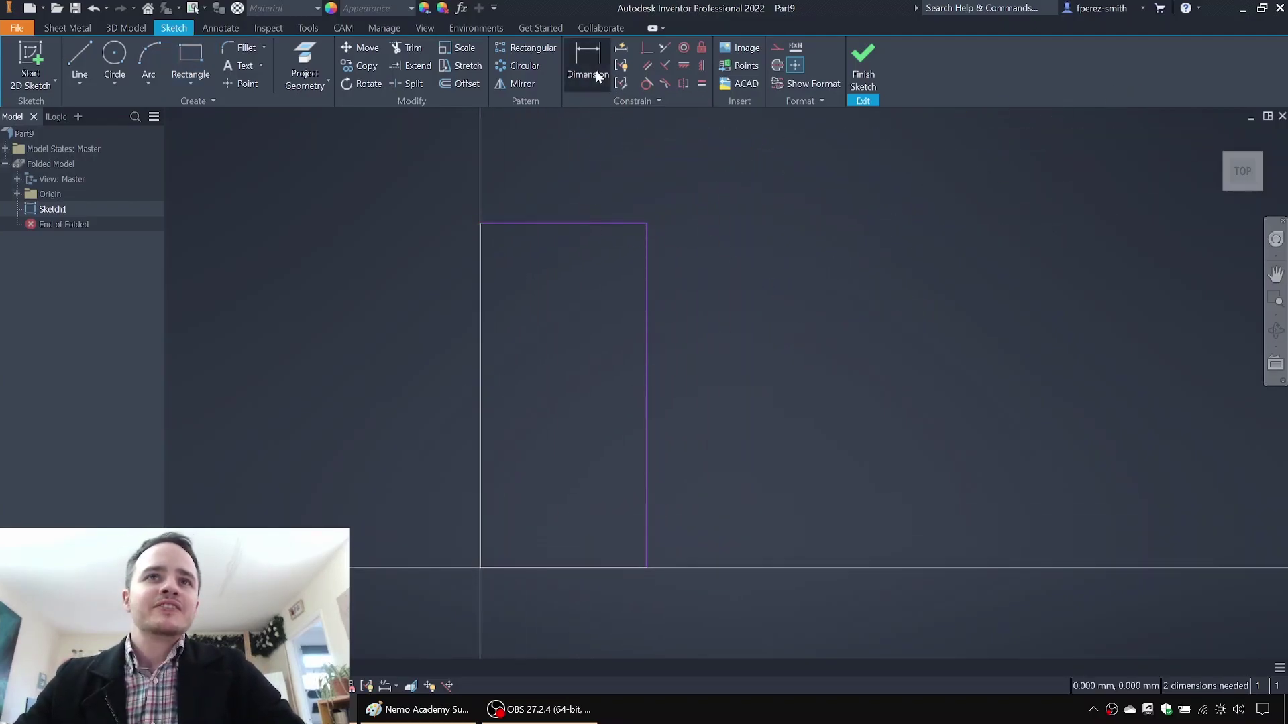
Step: Dimension the rectangle to a height of 110 mm and a width of 34 mm, and finish the sketch
{"action": "left_click", "coordinate": [645, 309]}
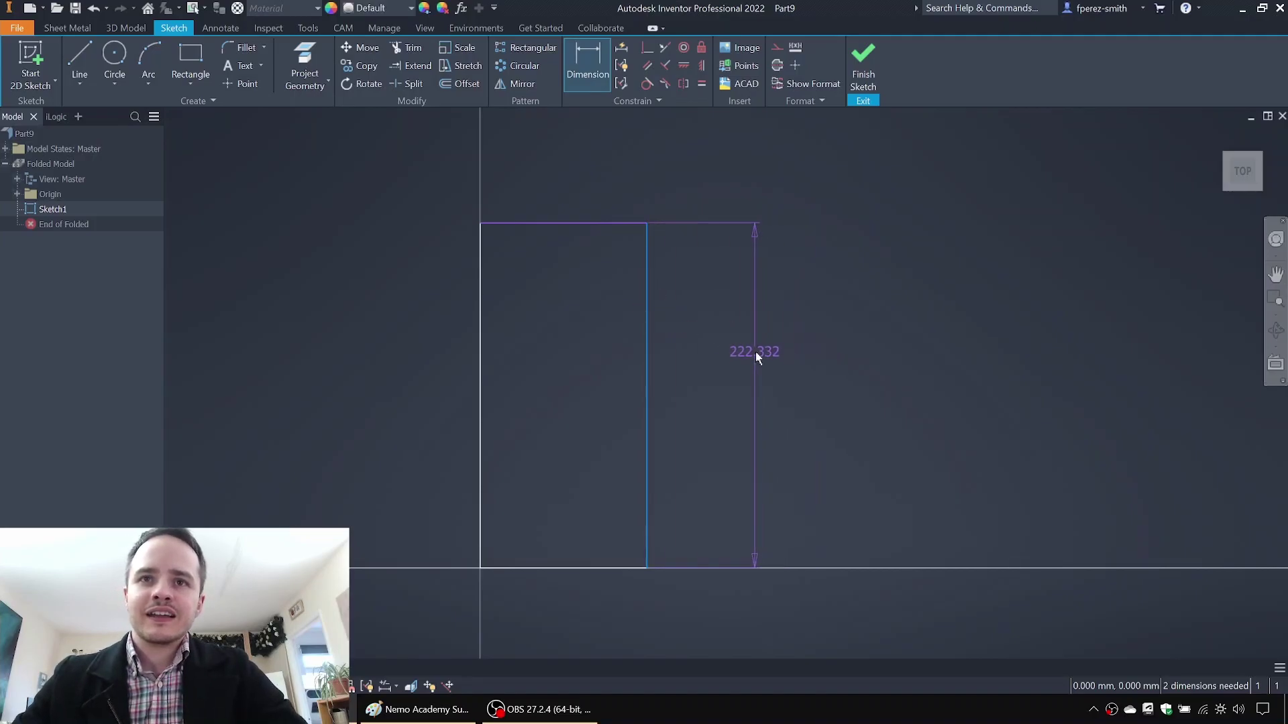
{"action": "left_click", "coordinate": [755, 354]}
{"action": "type", "text": "11"}
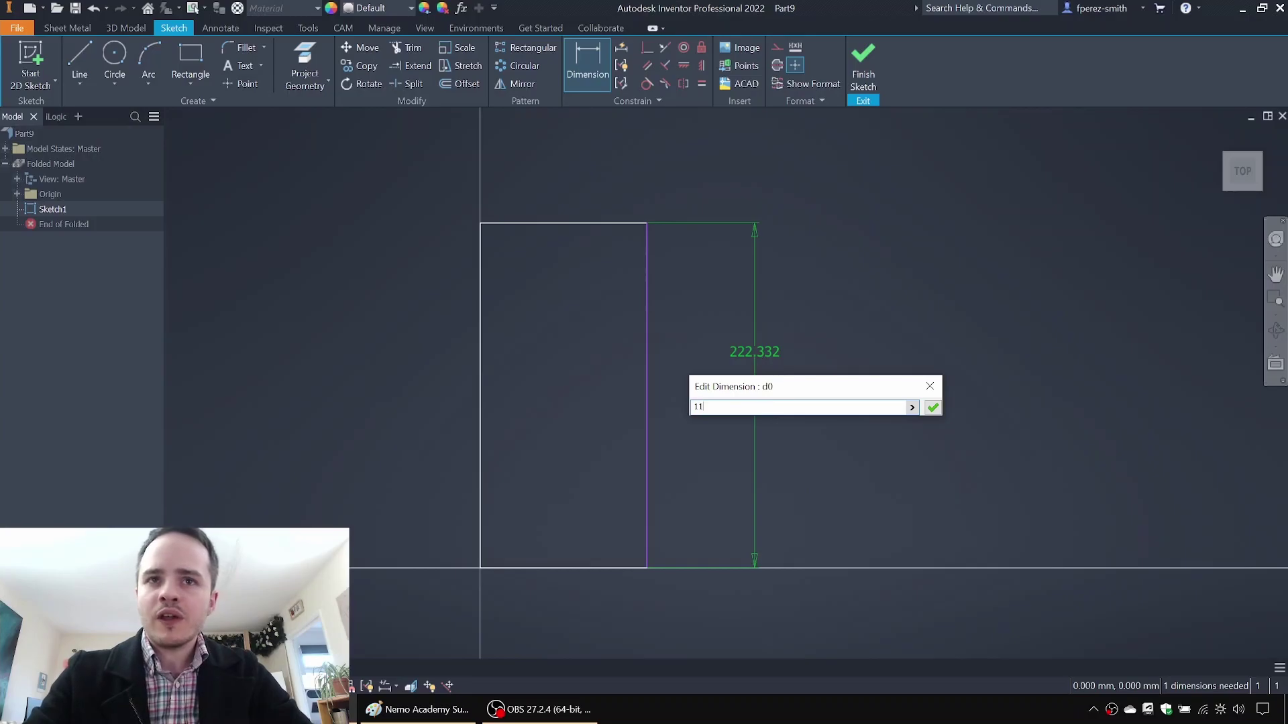
{"action": "type", "text": "0"}
{"action": "key", "text": "Return"}
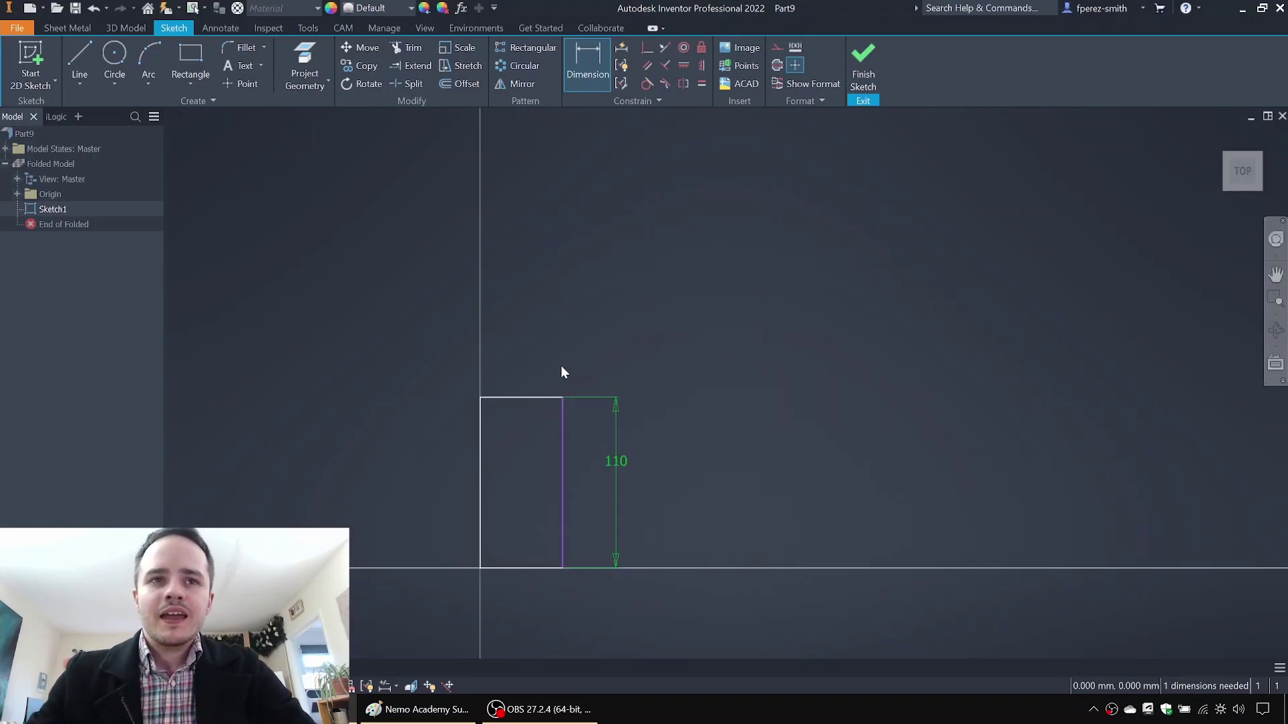
{"action": "left_click", "coordinate": [551, 401]}
{"action": "left_click", "coordinate": [525, 351]}
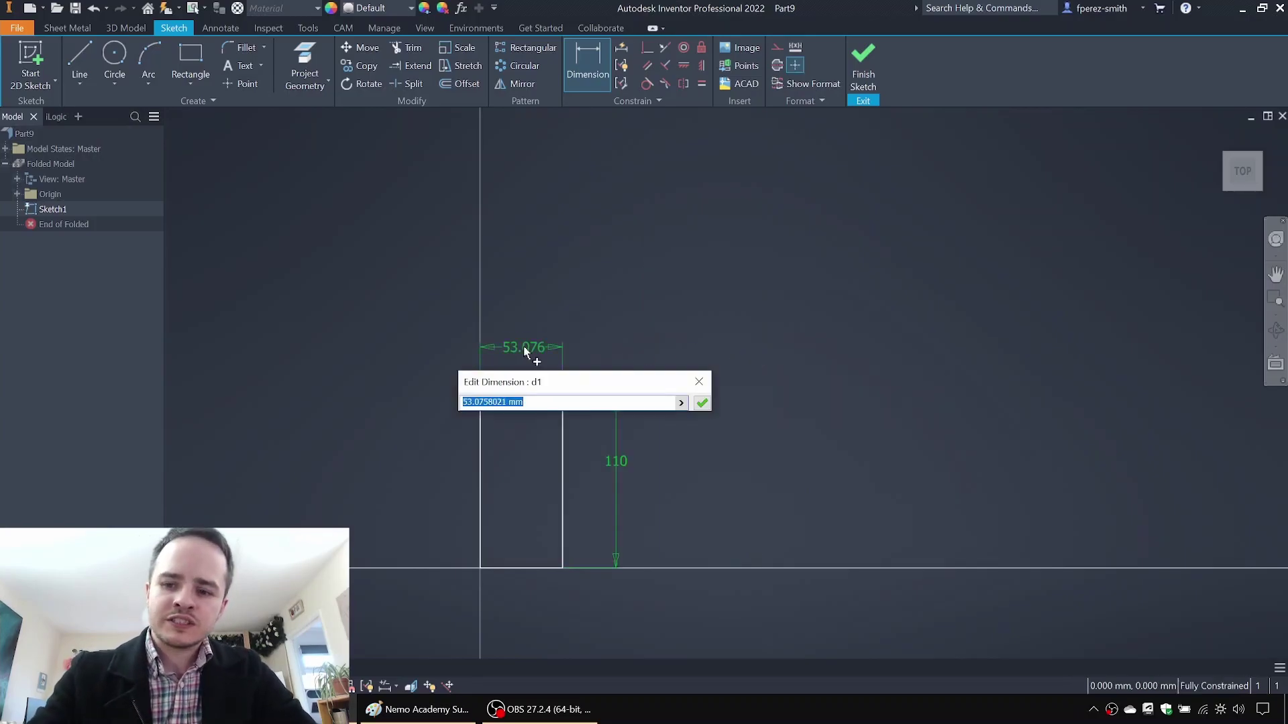
{"action": "type", "text": "34"}
{"action": "key", "text": "Return"}
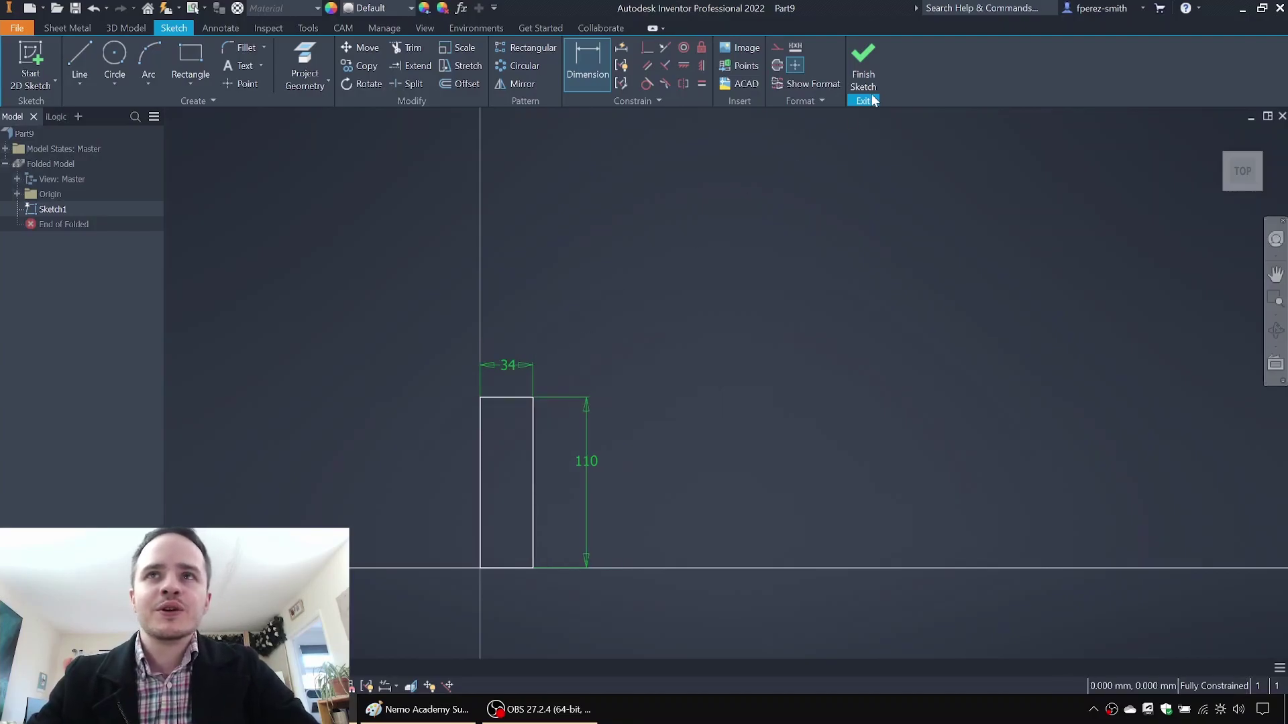
{"action": "left_click", "coordinate": [863, 67]}
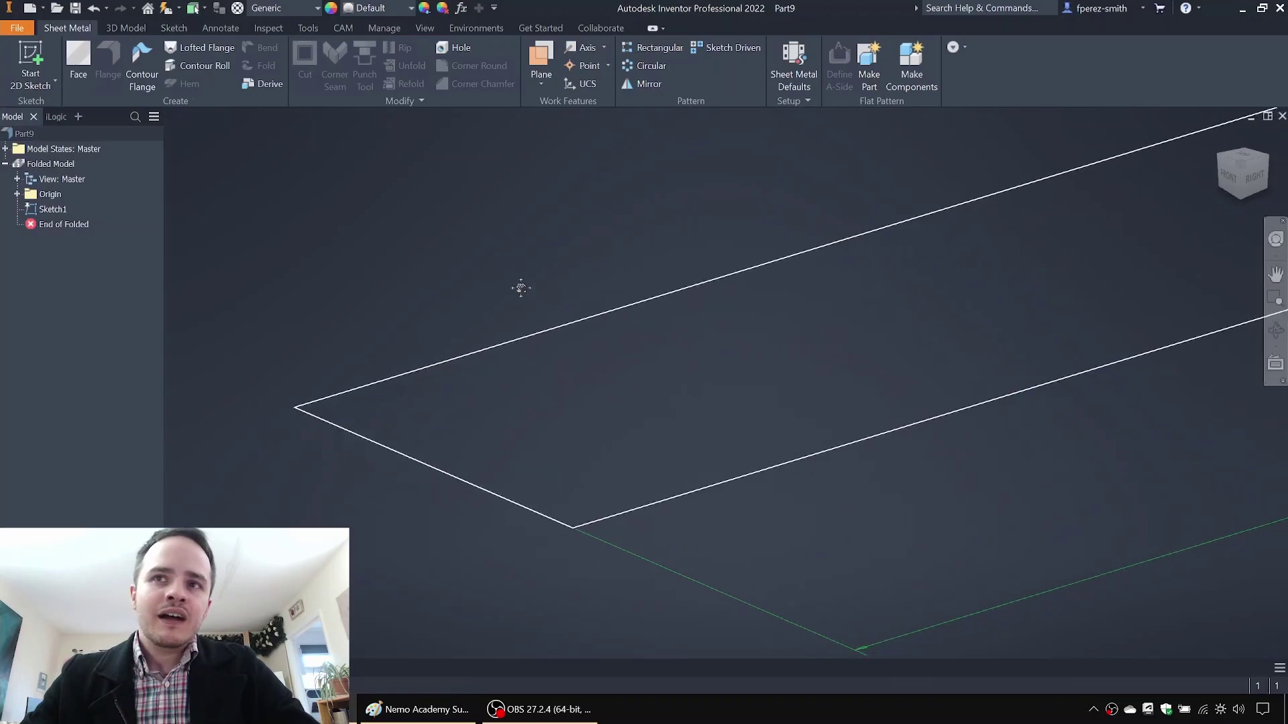
{"action": "left_click", "coordinate": [128, 28]}
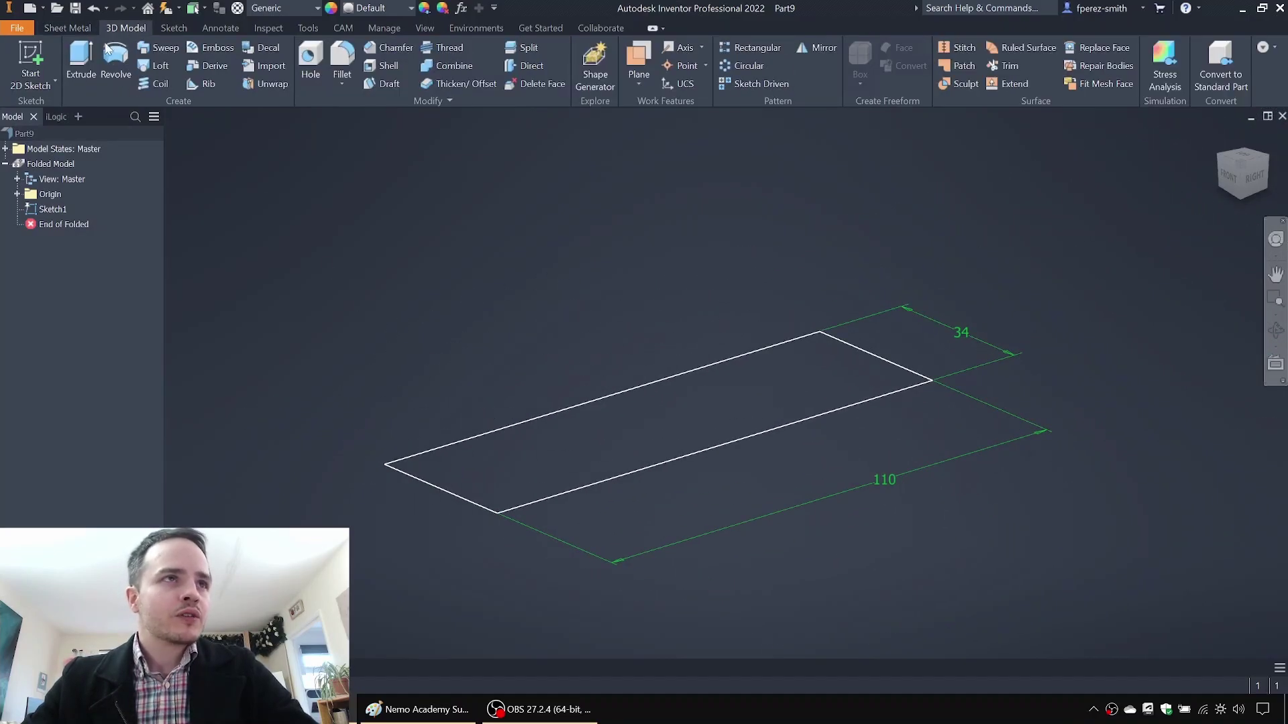
{"action": "left_click", "coordinate": [77, 64]}
{"action": "mouse_move", "coordinate": [656, 307]}
{"action": "left_mouse_down"}
{"action": "mouse_move", "coordinate": [656, 254]}
{"action": "mouse_move", "coordinate": [656, 290]}
{"action": "left_mouse_up"}
{"action": "key", "text": "Escape"}
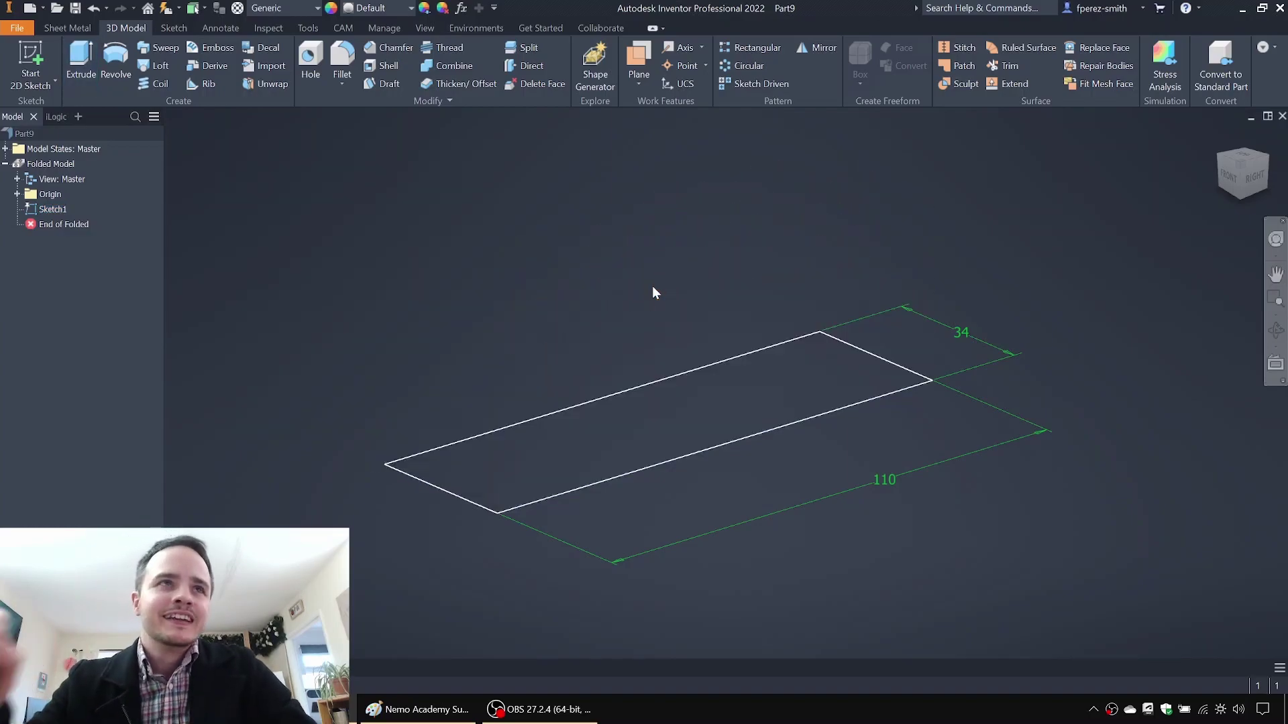
{"action": "left_click", "coordinate": [76, 28]}
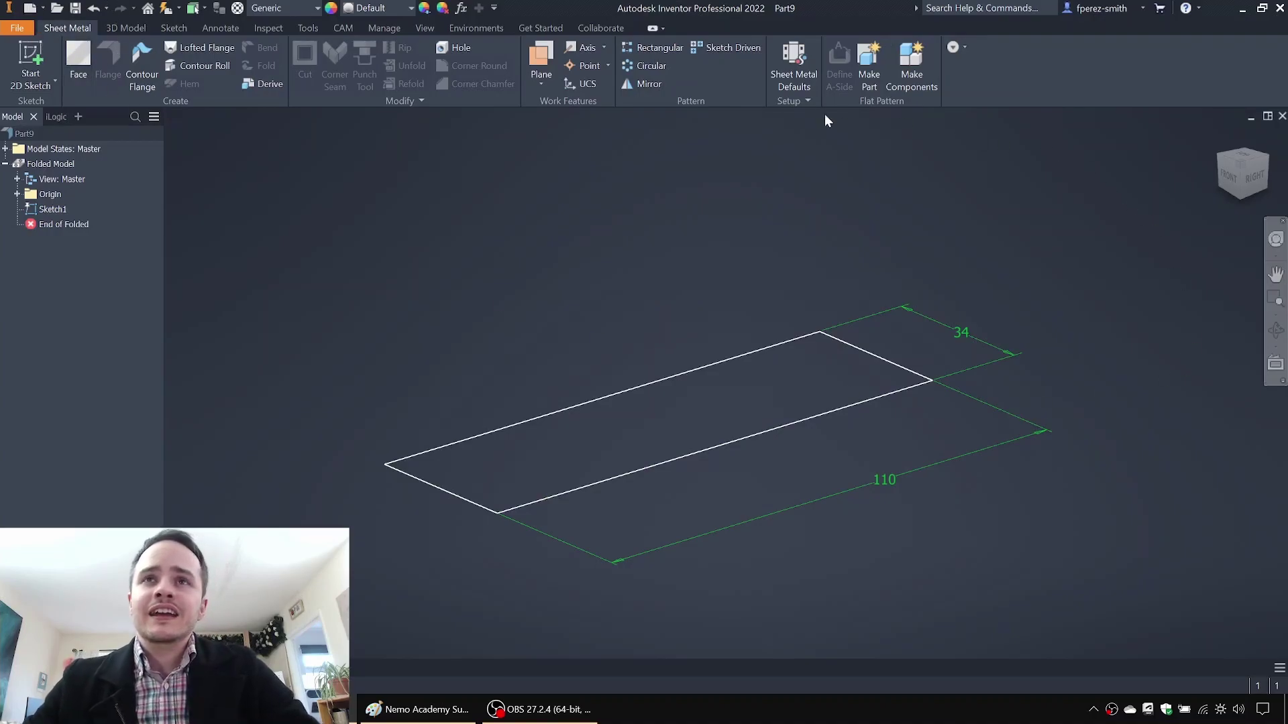
Step: Override the rule thickness in the sheet metal defaults with 1.42 mm, and review the Default_mm rule's bend and corner settings
{"action": "left_click", "coordinate": [788, 84]}
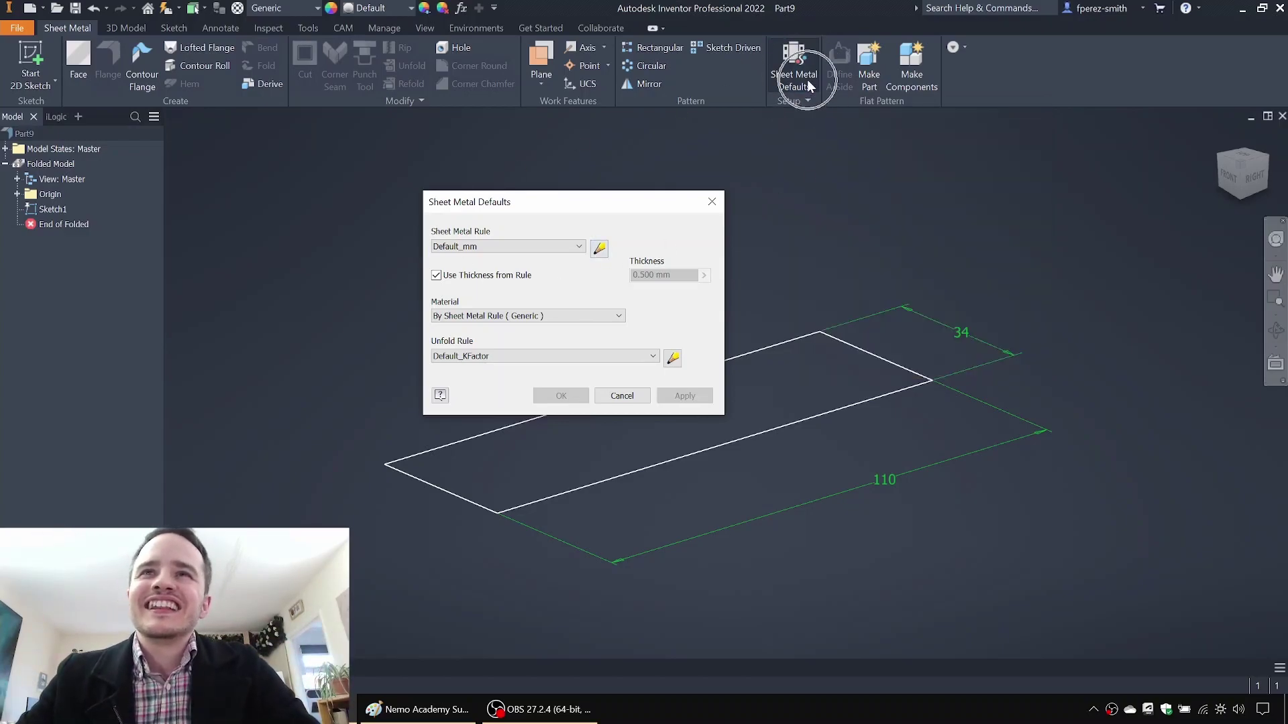
{"action": "left_click", "coordinate": [436, 275]}
{"action": "left_click_drag", "start_coordinate": [655, 275], "coordinate": [612, 277]}
{"action": "type", "text": "1.42"}
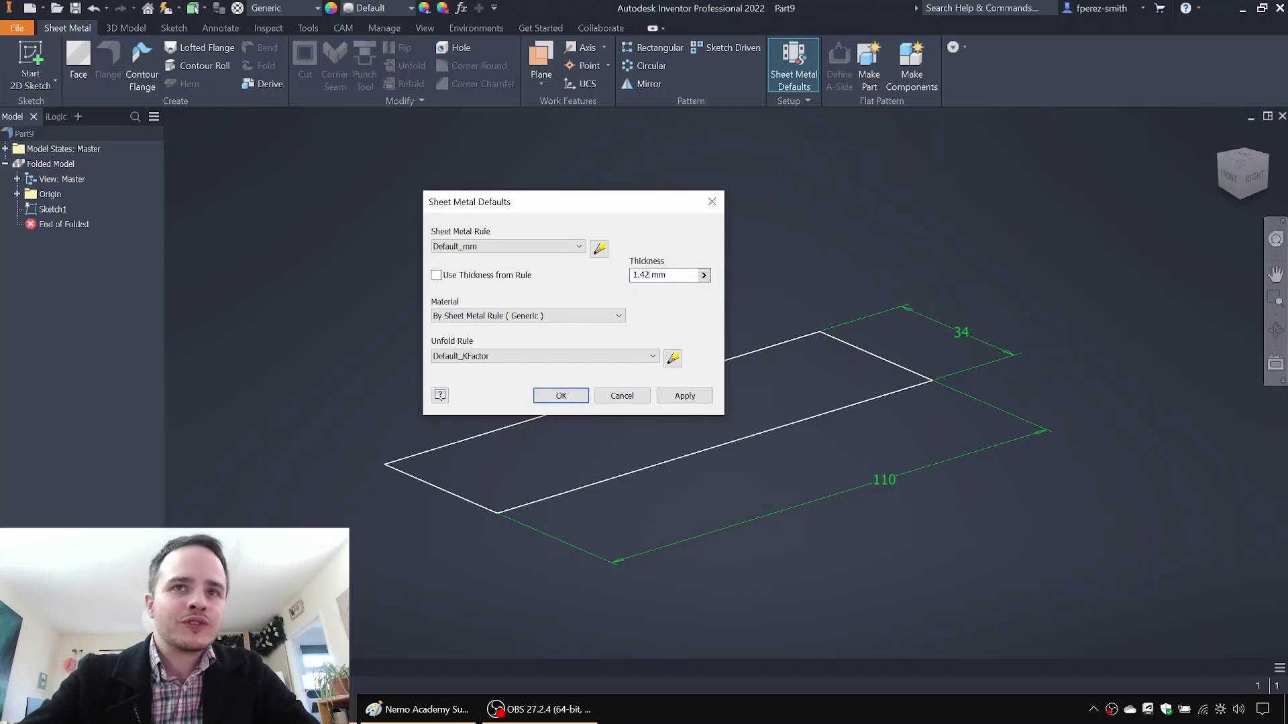
{"action": "left_click", "coordinate": [599, 249]}
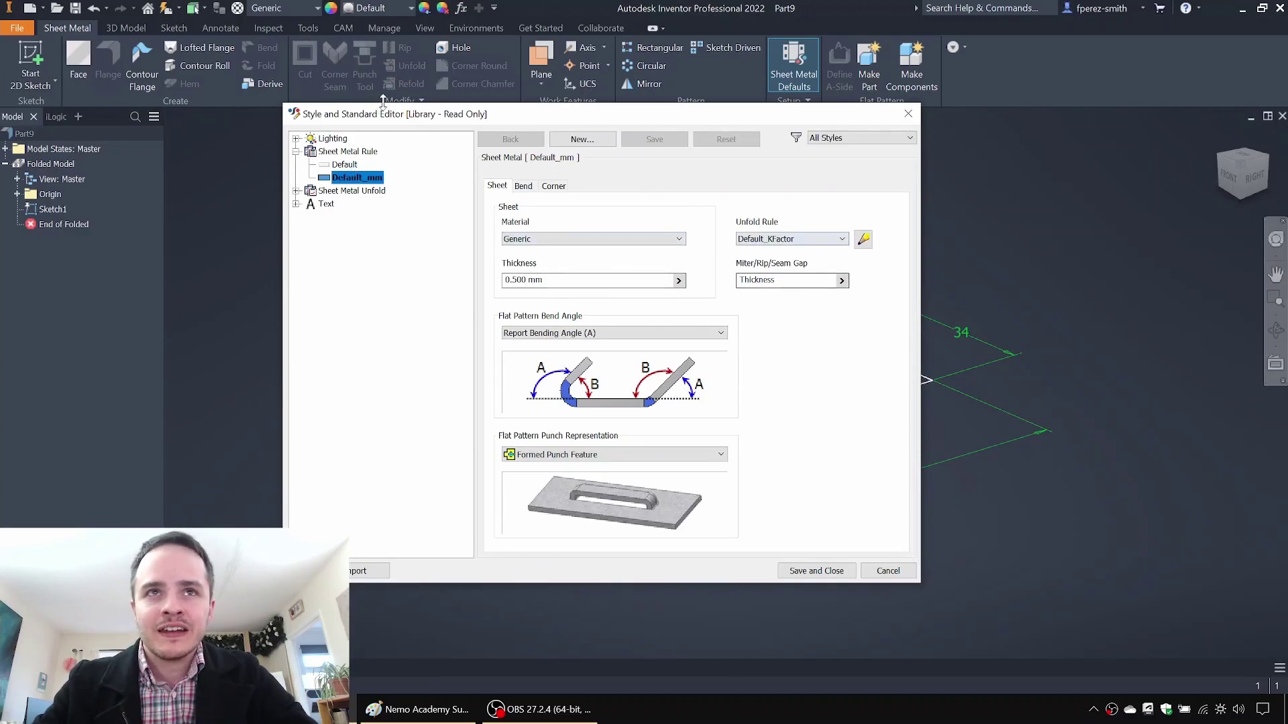
{"action": "left_click", "coordinate": [526, 187]}
{"action": "left_click", "coordinate": [551, 187]}
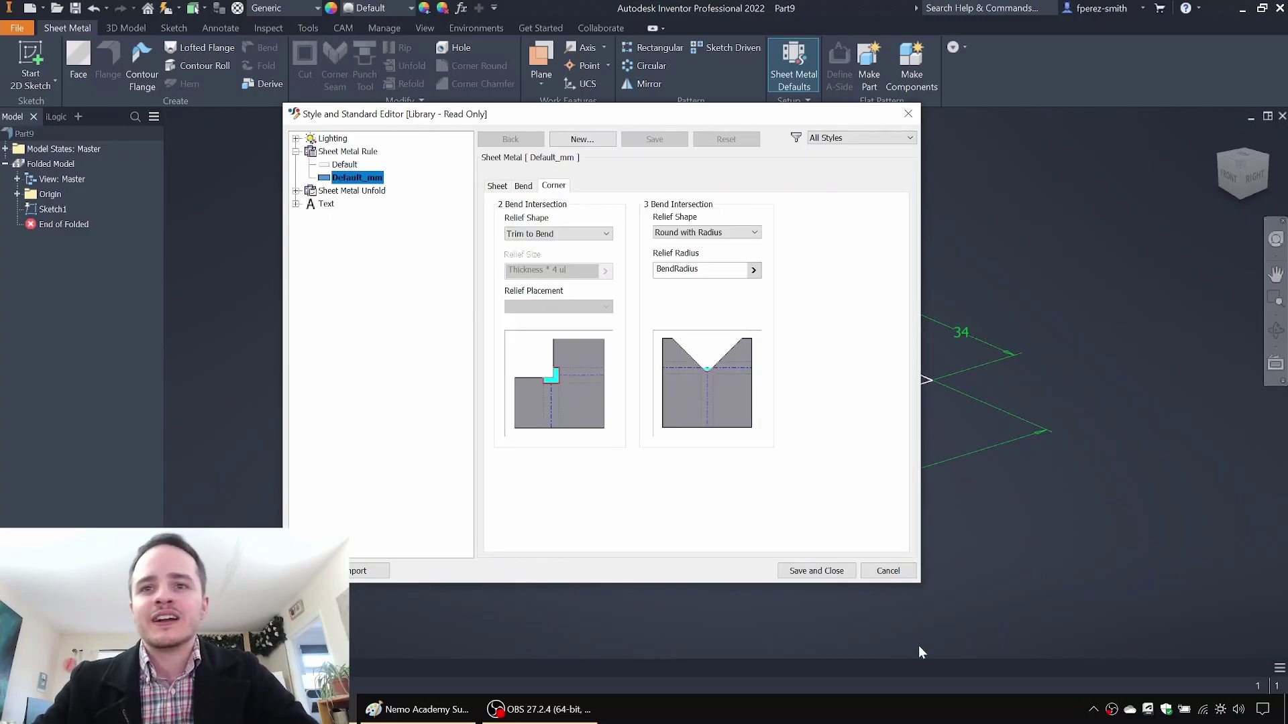
{"action": "left_click", "coordinate": [888, 571]}
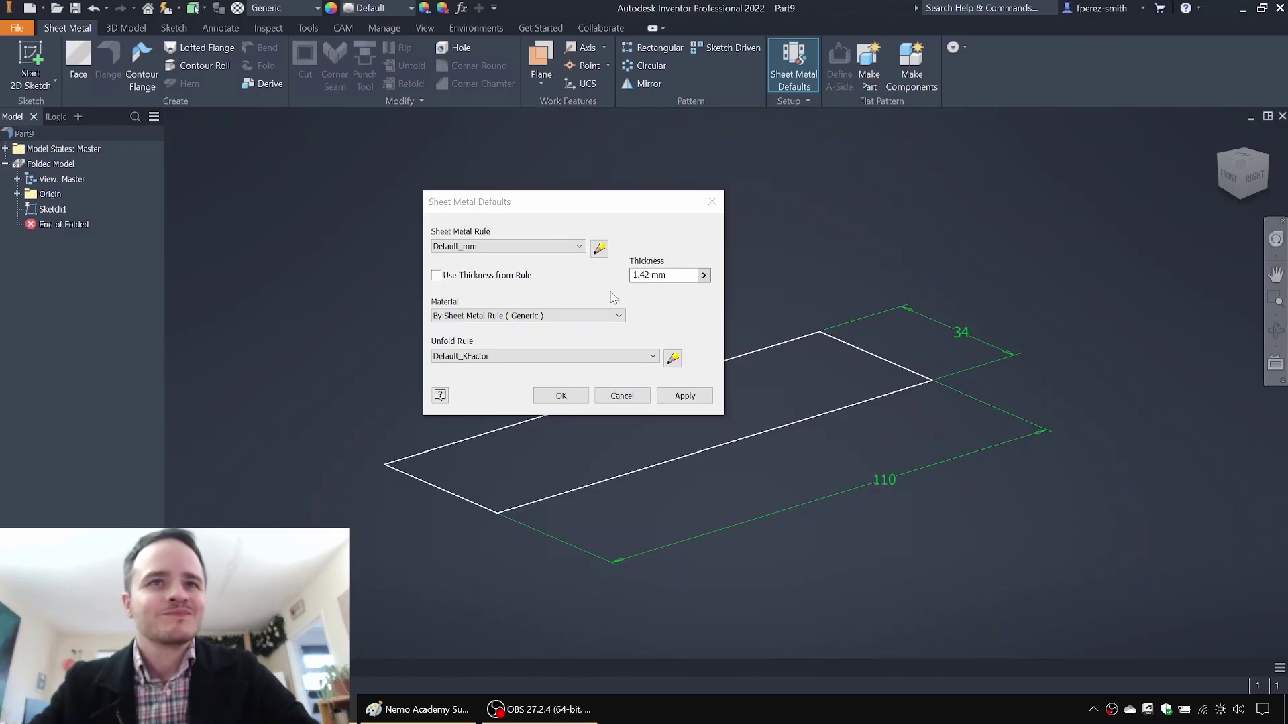
{"action": "left_click", "coordinate": [692, 276]}
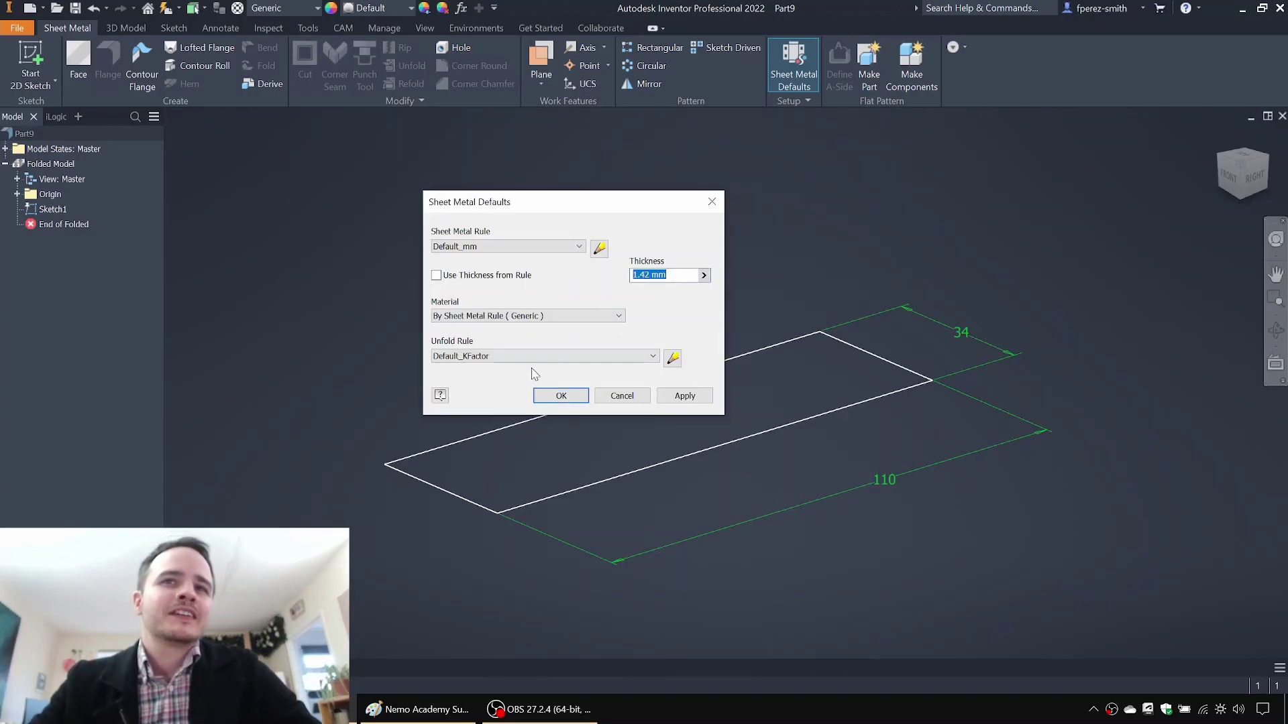
{"action": "left_click", "coordinate": [574, 402]}
Step: Create a sheet metal face from the 110 by 34 mm rectangle, with the thickness offset upward
{"action": "scroll", "coordinate": [650, 256], "scroll_direction": "up", "scroll_amount": 2}
{"action": "mouse_move", "coordinate": [650, 255]}
{"action": "middle_mouse_down"}
{"action": "mouse_move", "coordinate": [727, 250]}
{"action": "mouse_move", "coordinate": [641, 239]}
{"action": "middle_mouse_up"}
{"action": "scroll", "coordinate": [727, 251], "scroll_direction": "down", "scroll_amount": 2}
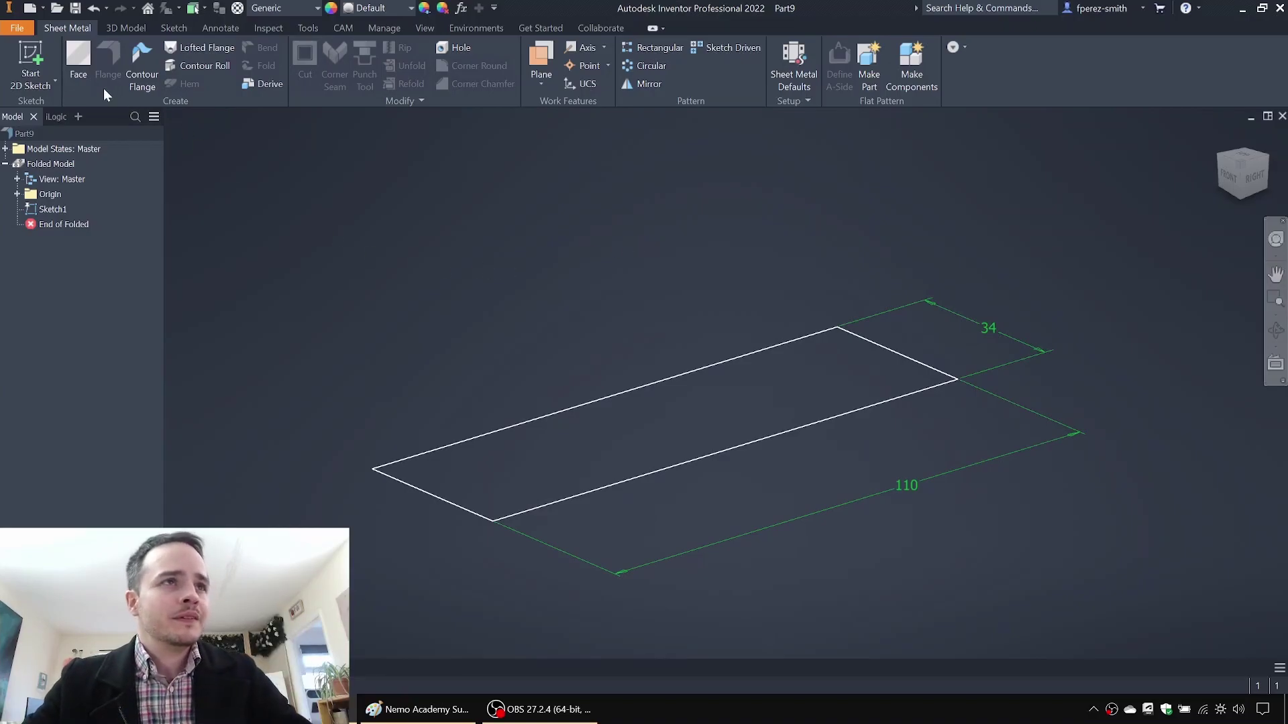
{"action": "left_click", "coordinate": [78, 80]}
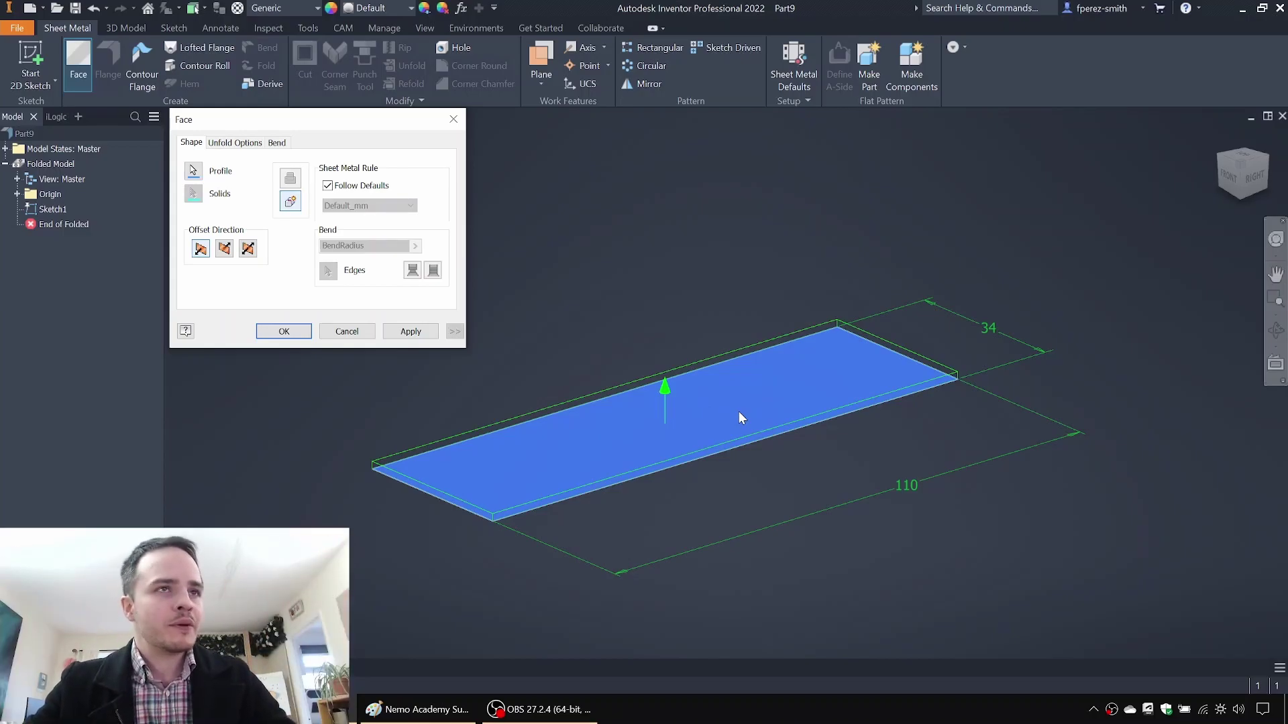
{"action": "left_click", "coordinate": [224, 249]}
{"action": "left_click", "coordinate": [204, 254]}
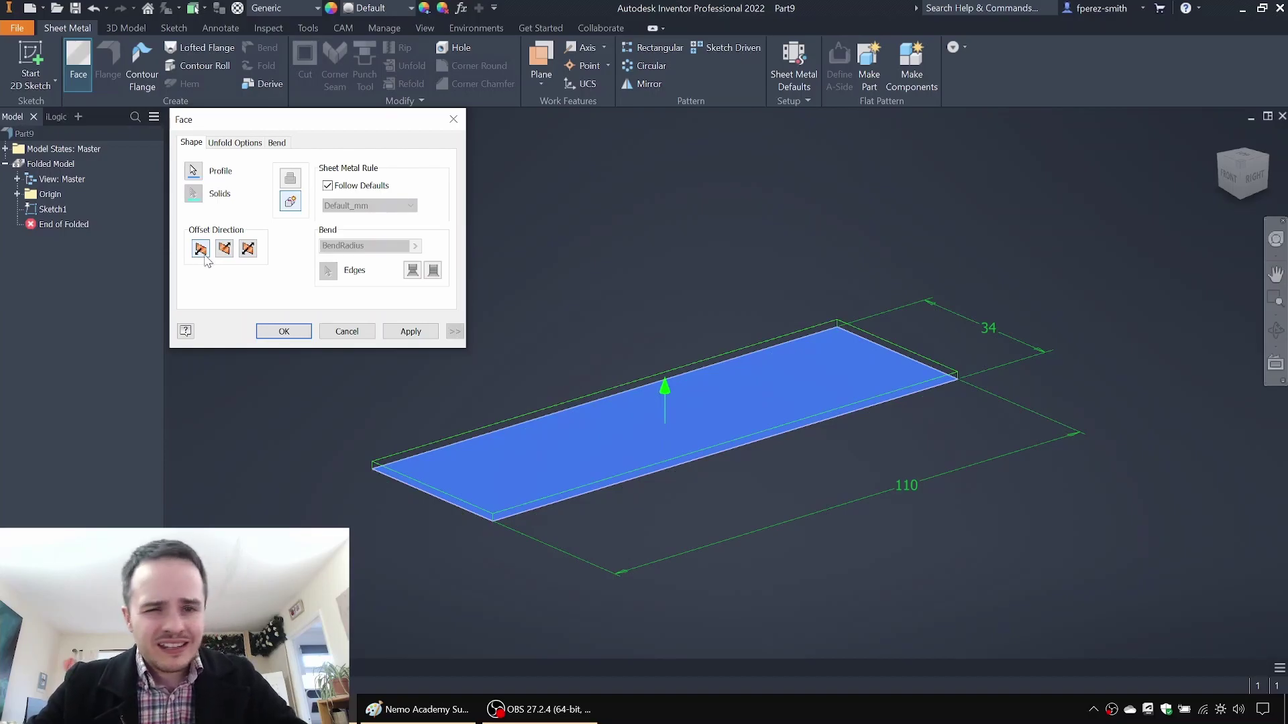
{"action": "left_click", "coordinate": [284, 331]}
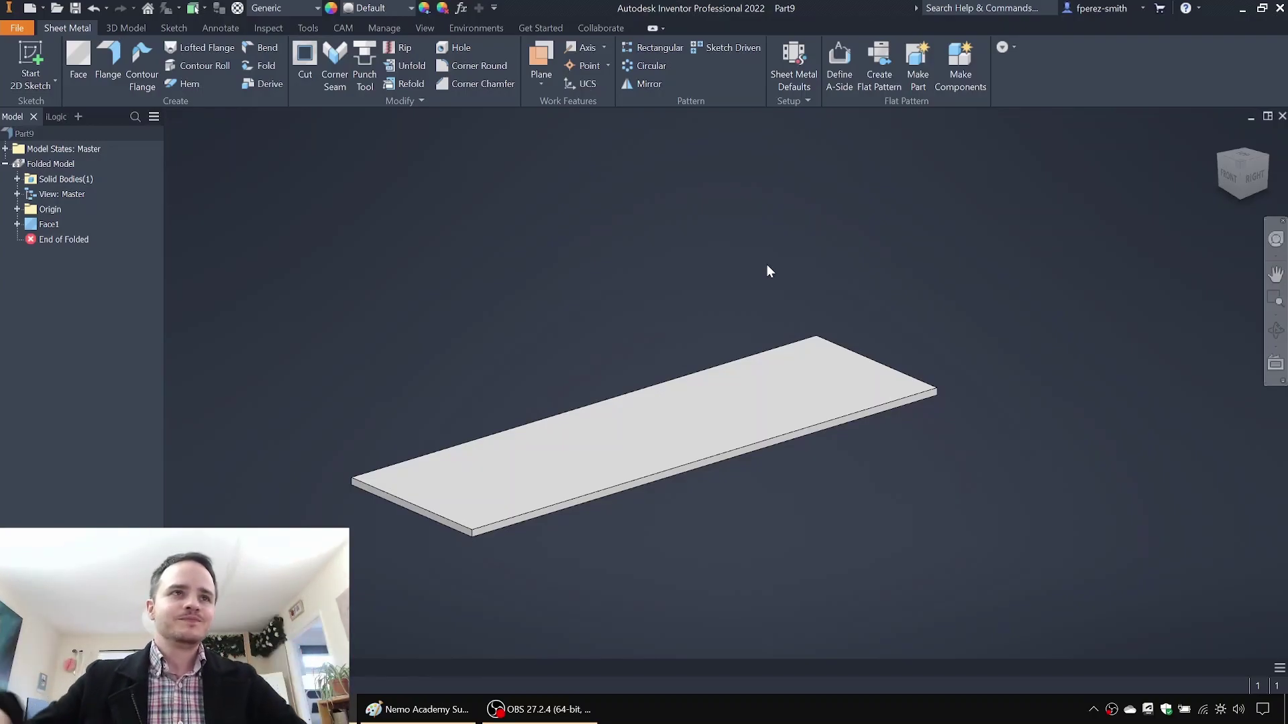
Step: Add a flange along one short edge of the base face, with a 90-degree angle and a height of 37 mm
{"action": "left_click", "coordinate": [105, 60]}
{"action": "middle_click_drag", "start_coordinate": [549, 513], "coordinate": [779, 280]}
{"action": "left_click", "coordinate": [817, 174]}
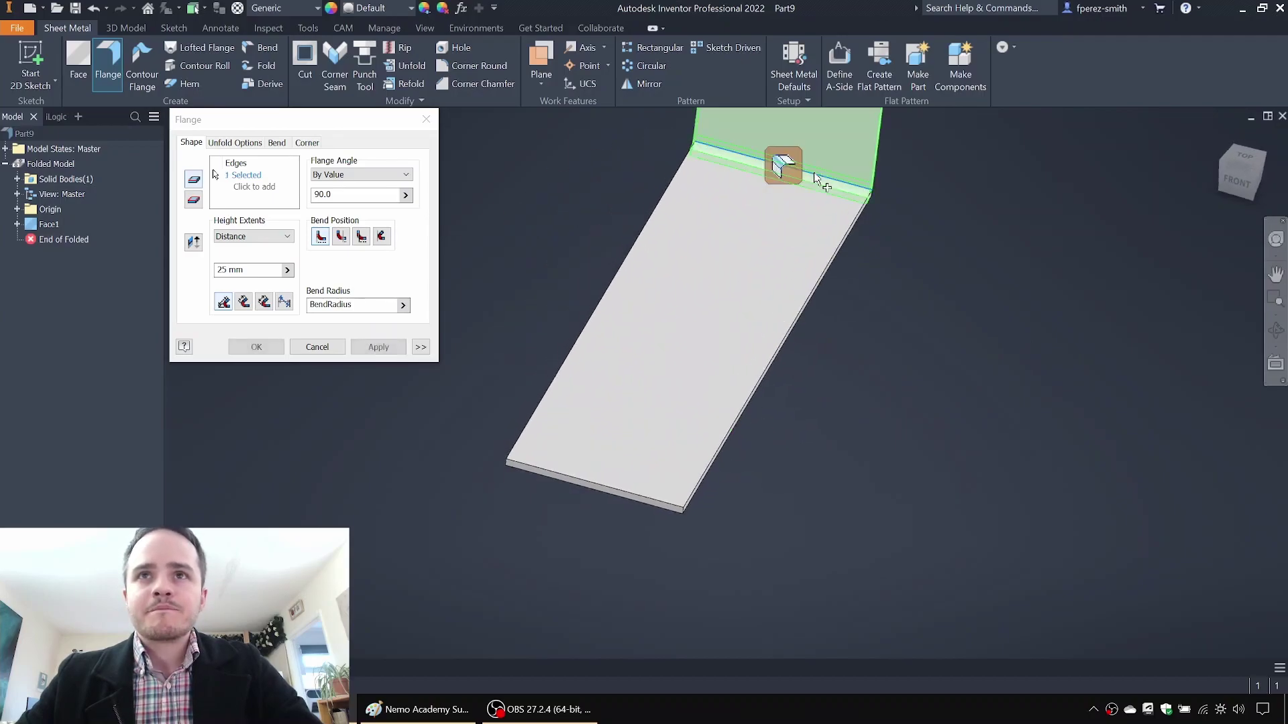
{"action": "middle_click_drag", "start_coordinate": [1006, 333], "coordinate": [771, 345], "text": "shift"}
{"action": "double_click", "coordinate": [321, 194]}
{"action": "type", "text": "45"}
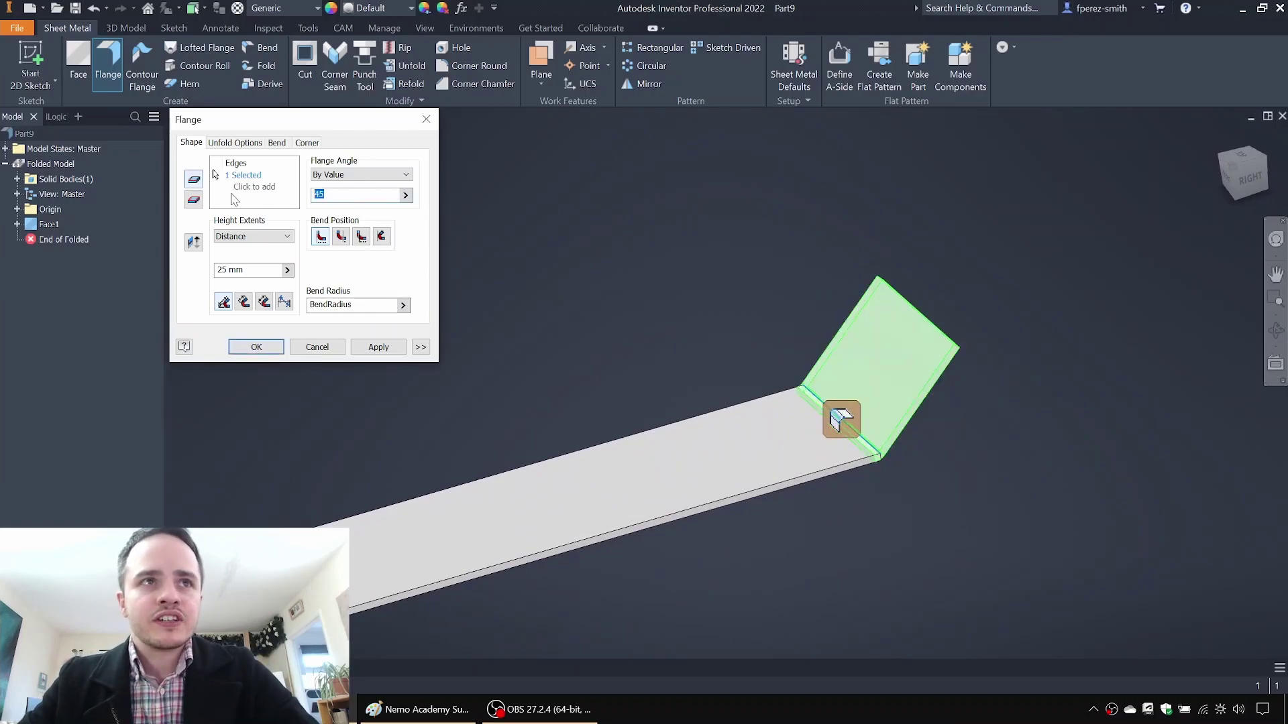
{"action": "type", "text": "90"}
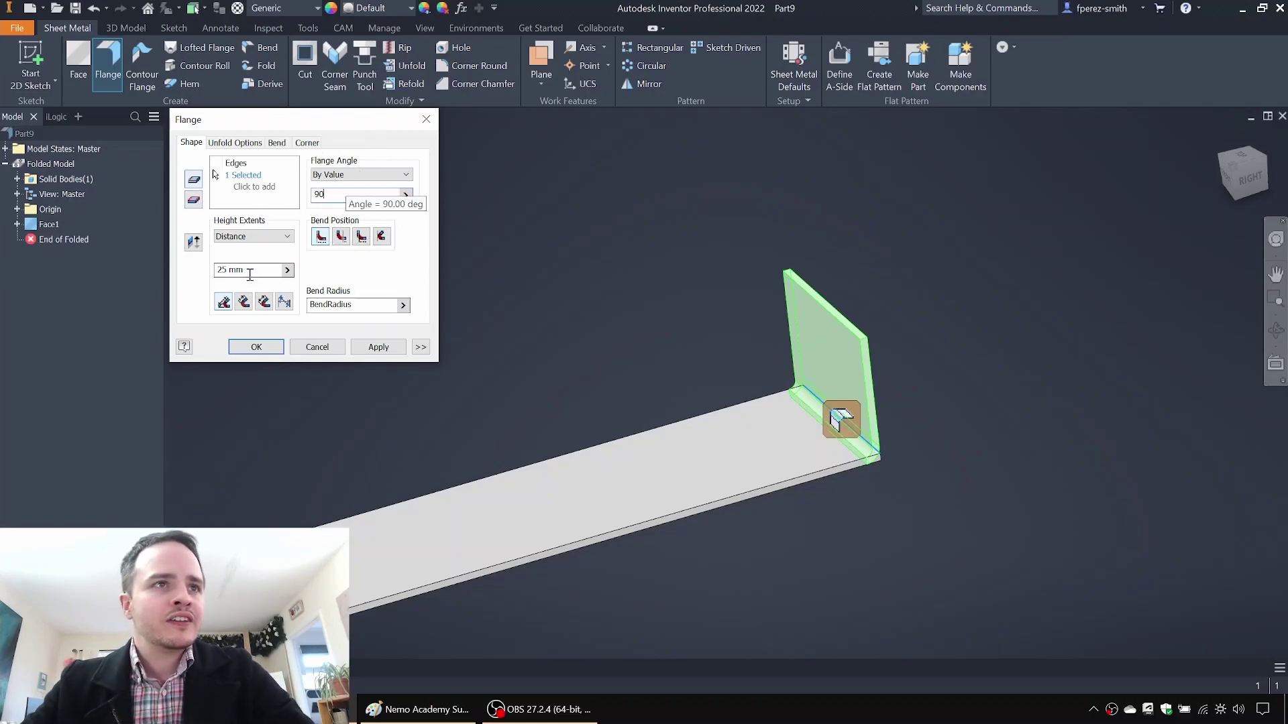
{"action": "double_click", "coordinate": [226, 271]}
{"action": "type", "text": "37"}
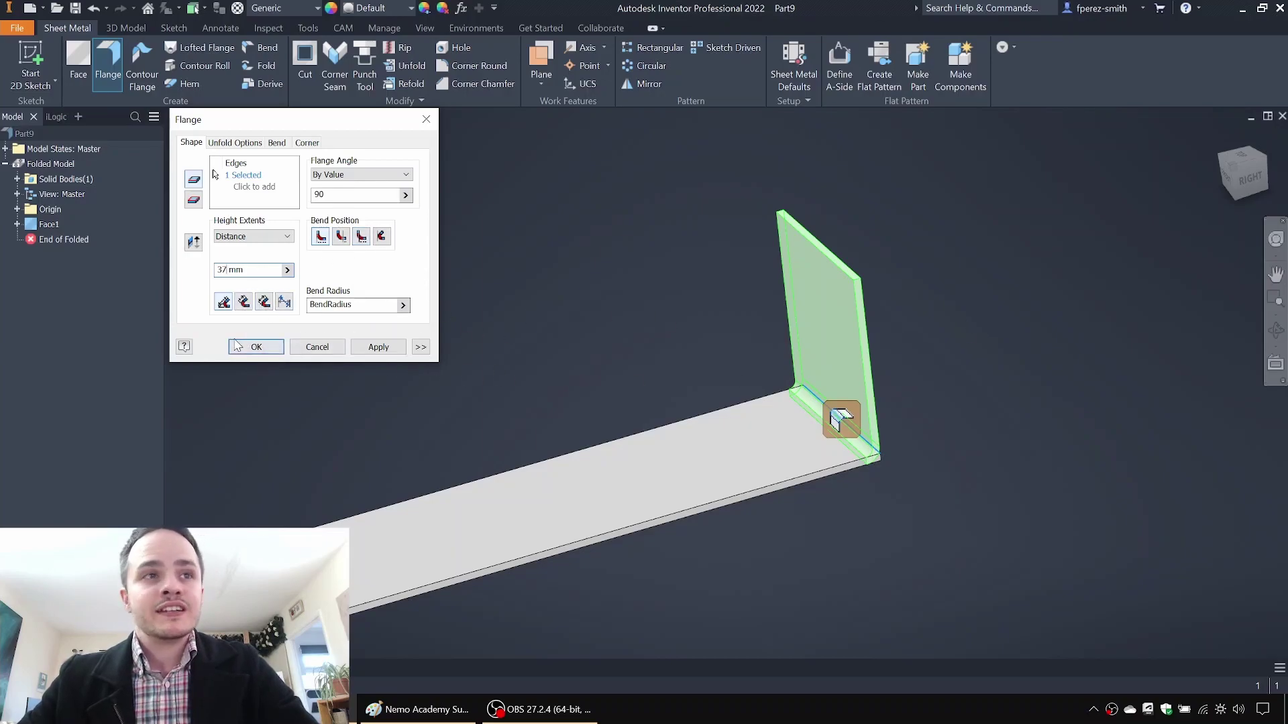
{"action": "left_click", "coordinate": [259, 347]}
Step: Measure the distance between the upright flange's end face and the underside of the base
{"action": "key", "text": "m"}
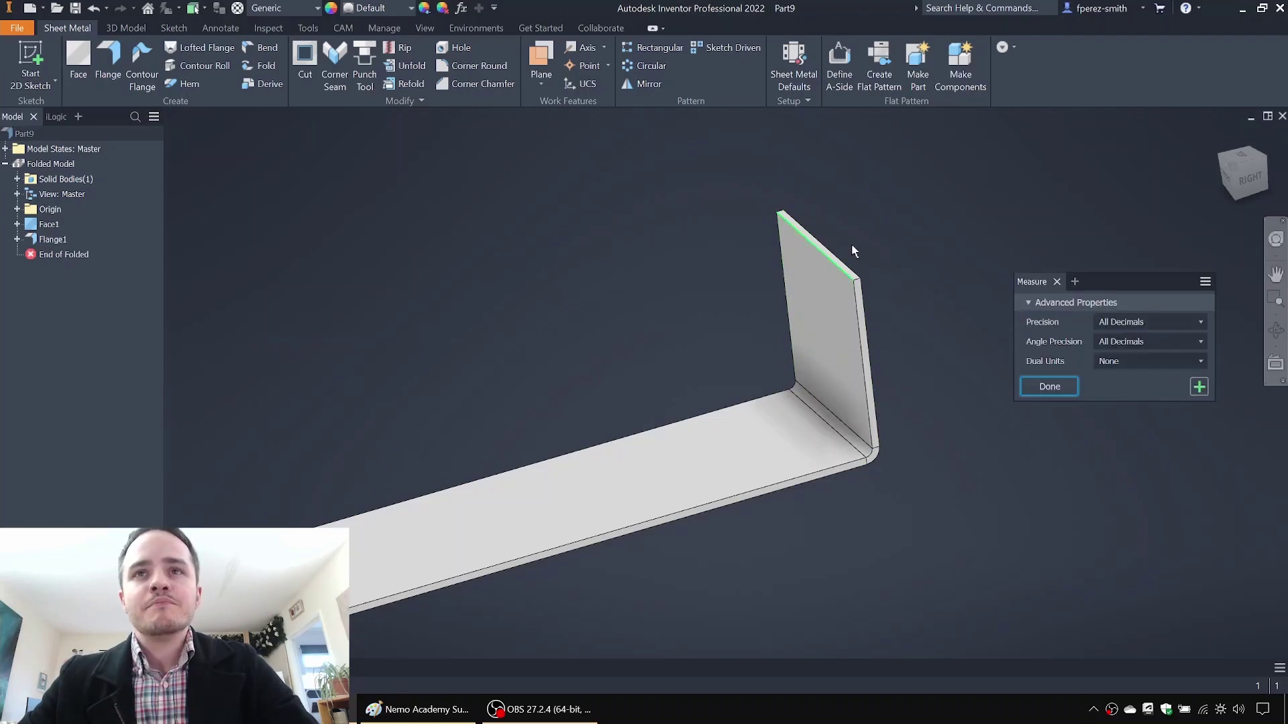
{"action": "scroll", "coordinate": [852, 249], "scroll_direction": "up", "scroll_amount": 3}
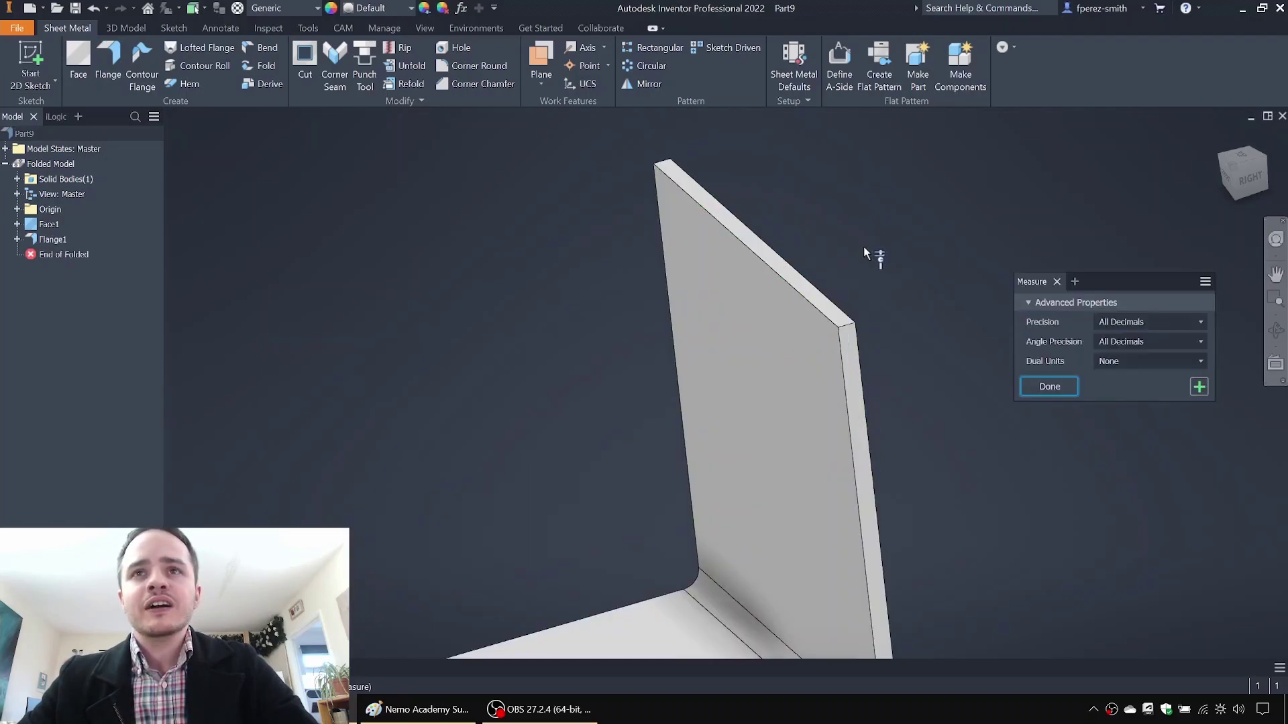
{"action": "left_click", "coordinate": [819, 299]}
{"action": "middle_click_drag", "start_coordinate": [819, 299], "coordinate": [690, 505], "text": "shift"}
{"action": "left_click", "coordinate": [677, 558]}
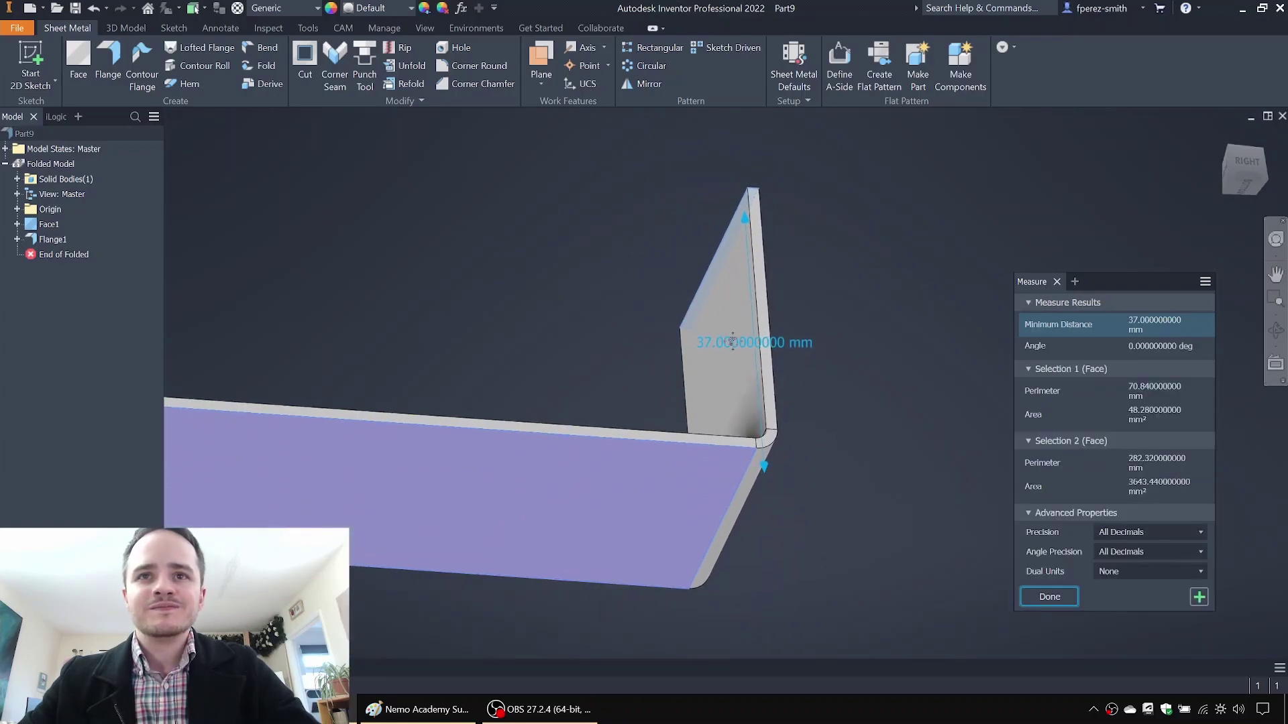
{"action": "key", "text": "Escape"}
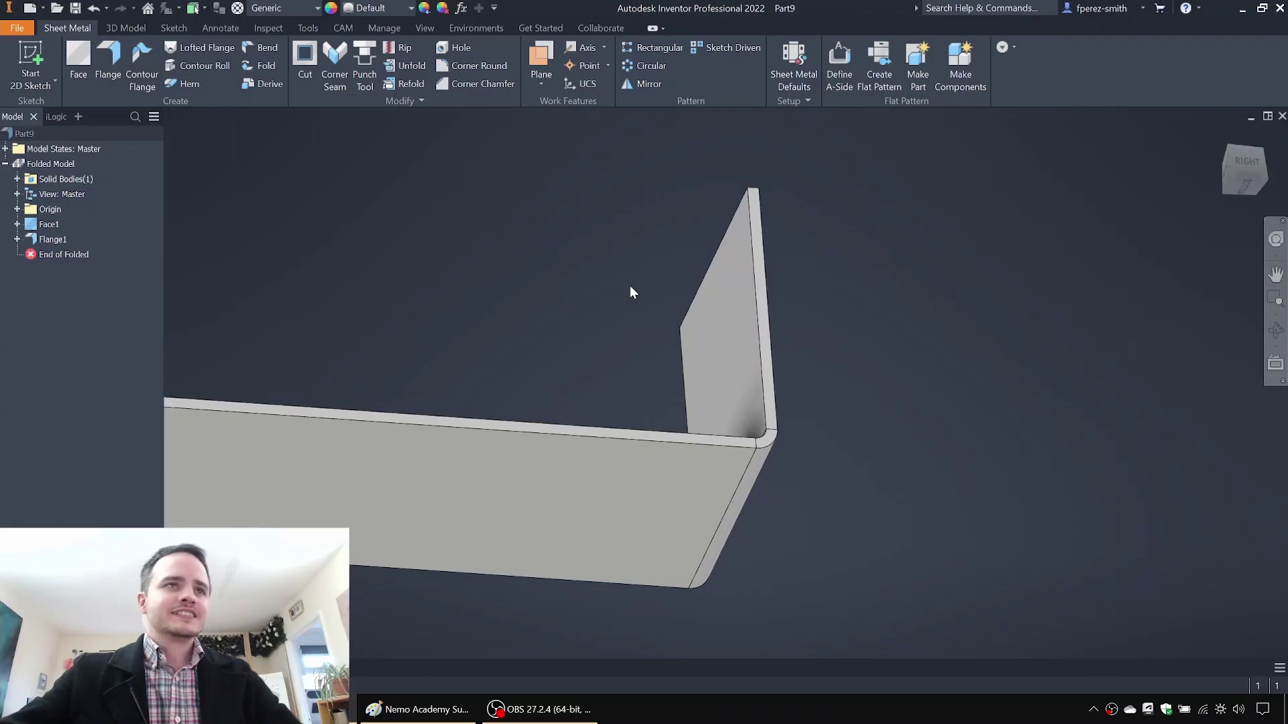
Step: Start a 90-degree flange and select both long edges of the base and both side edges of the upright flange
{"action": "middle_click_drag", "start_coordinate": [630, 292], "coordinate": [721, 244], "text": "shift"}
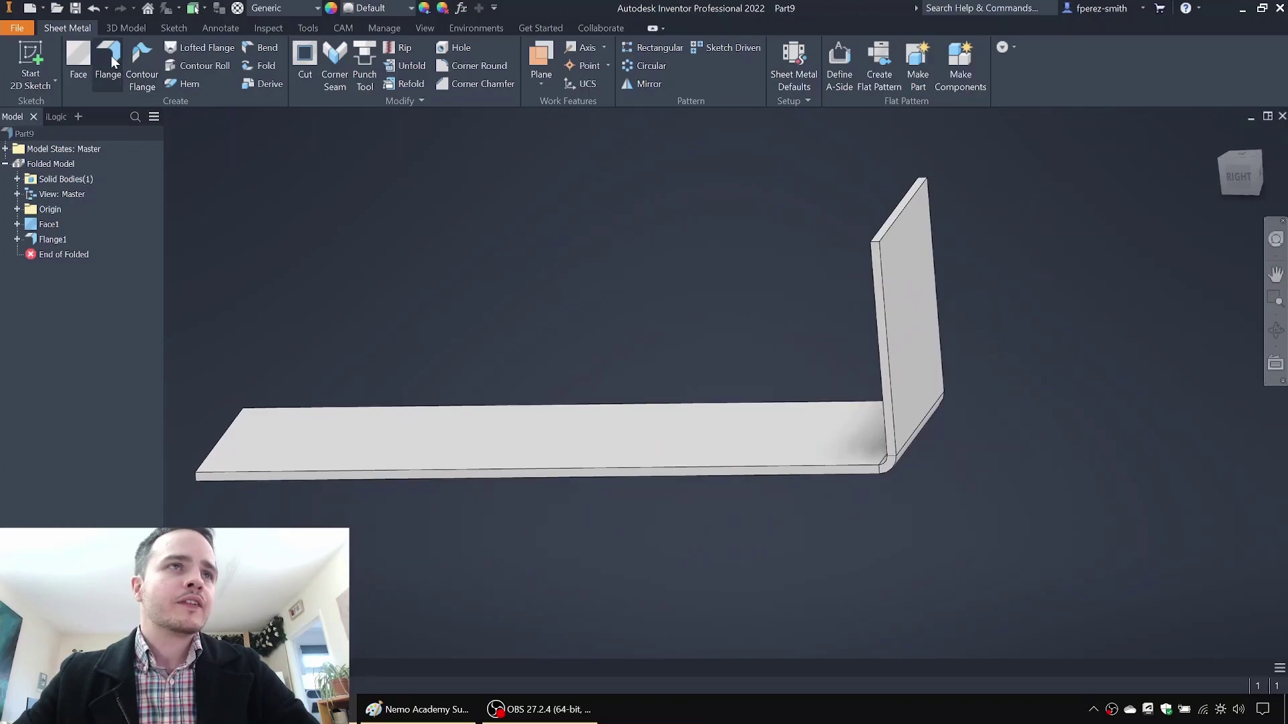
{"action": "left_click", "coordinate": [111, 55]}
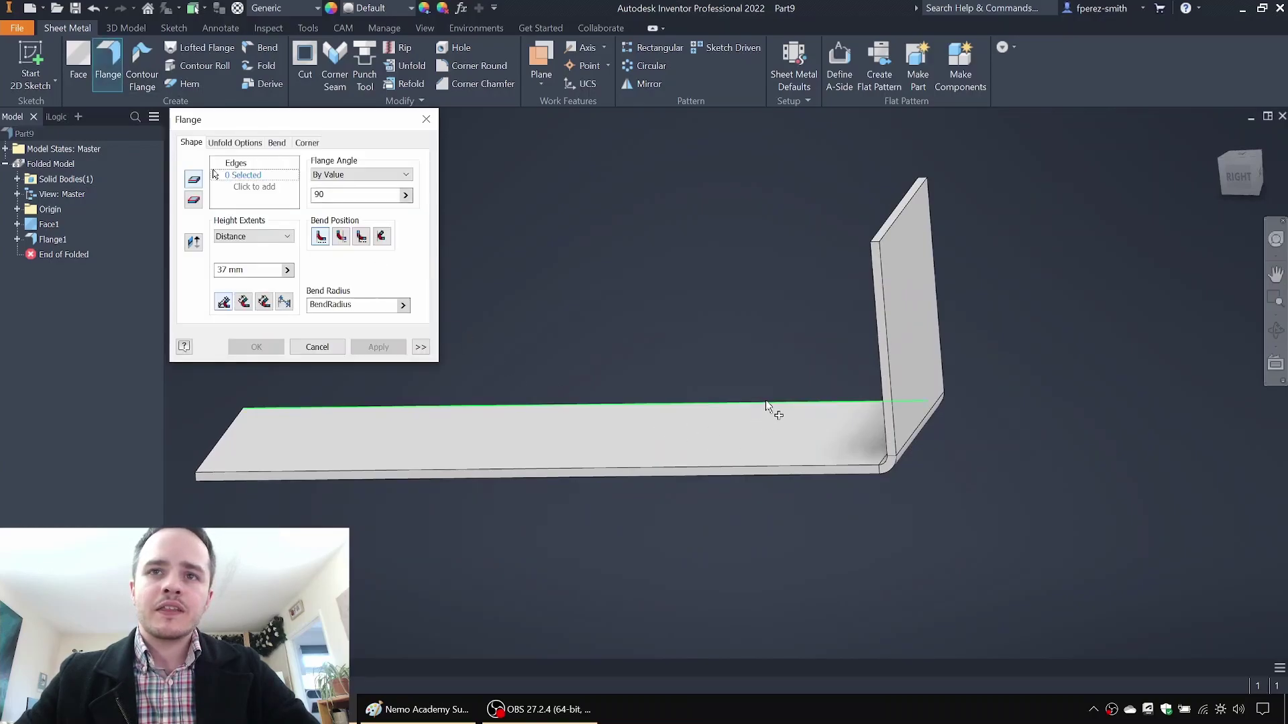
{"action": "left_click", "coordinate": [767, 406]}
{"action": "left_click", "coordinate": [754, 473]}
{"action": "left_click", "coordinate": [885, 387]}
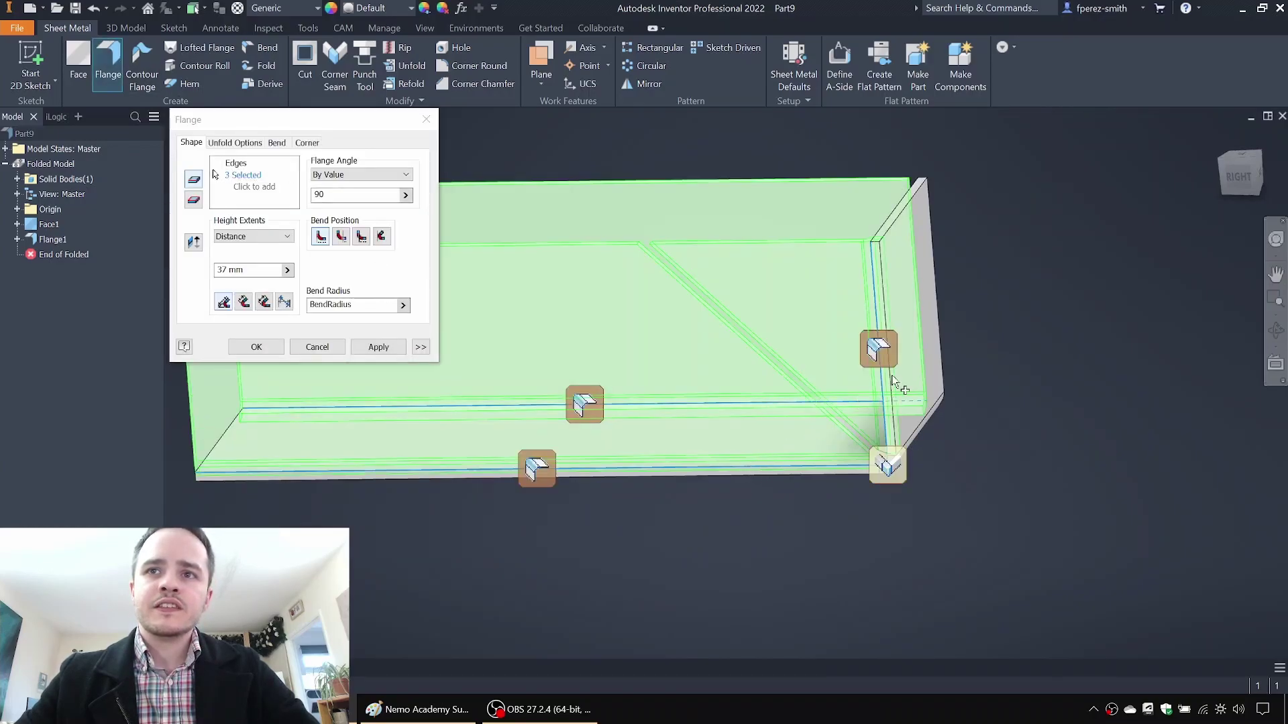
{"action": "left_click", "coordinate": [918, 290]}
{"action": "middle_click_drag", "start_coordinate": [700, 281], "coordinate": [744, 270], "text": "shift"}
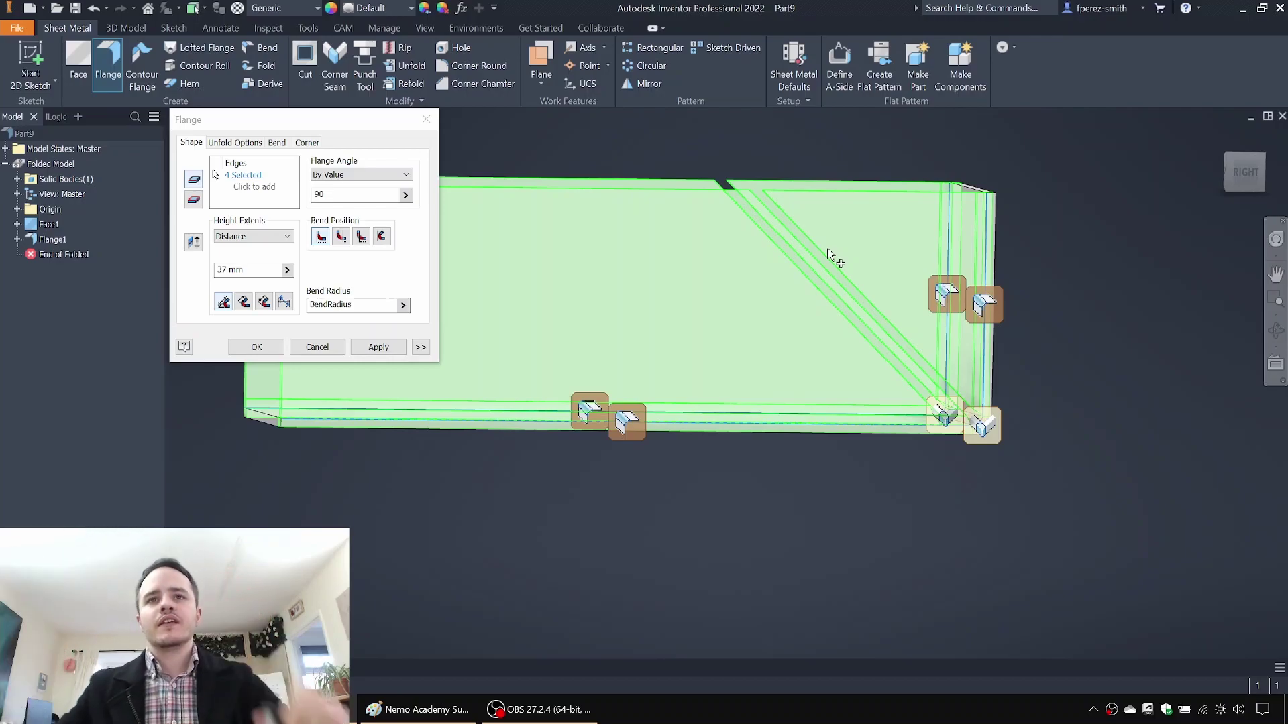
Step: Set the height of the four side flanges to 11.7 mm and create them
{"action": "left_click", "coordinate": [249, 269]}
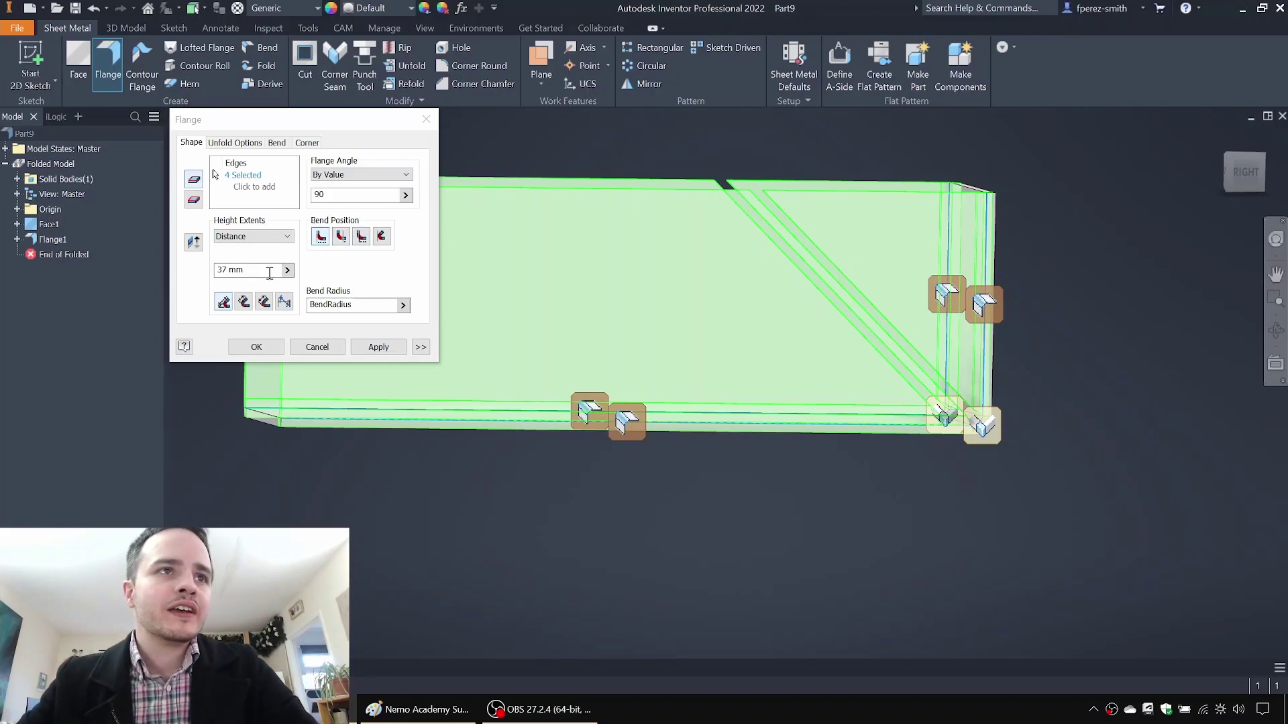
{"action": "type", "text": "11.7"}
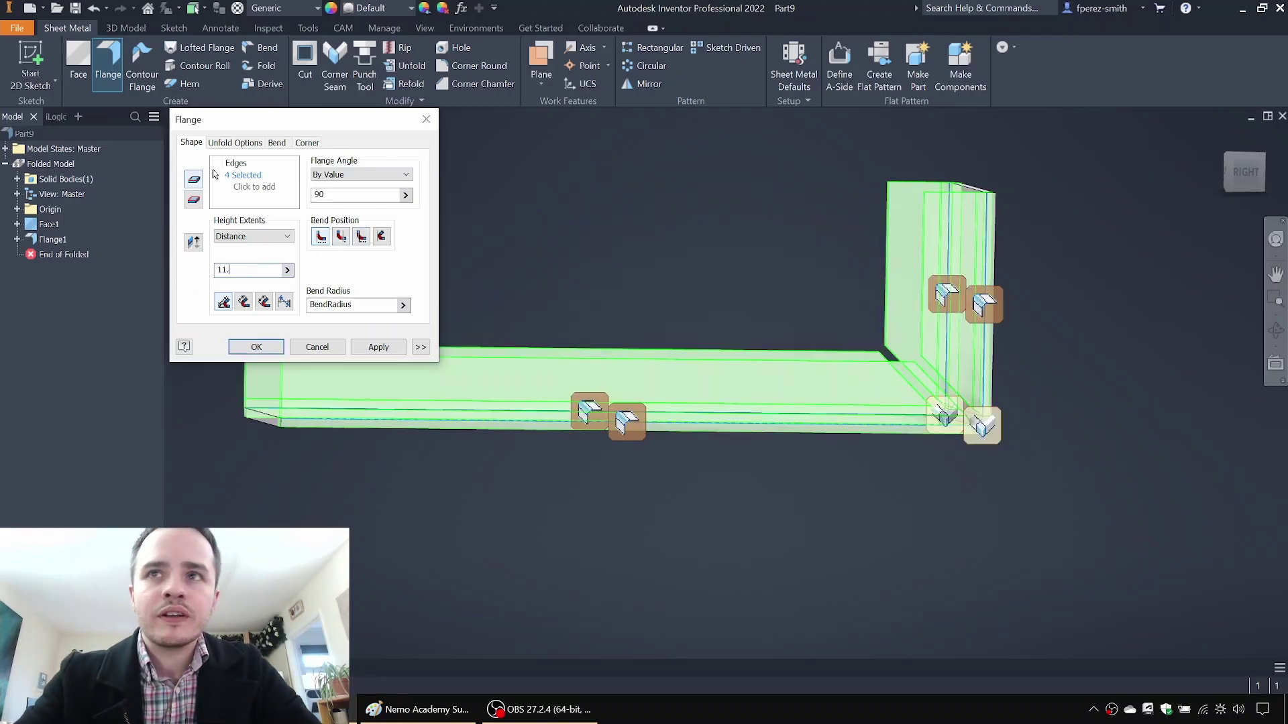
{"action": "mouse_move", "coordinate": [803, 316]}
{"action": "middle_mouse_down", "text": "shift"}
{"action": "mouse_move", "coordinate": [762, 324]}
{"action": "mouse_move", "coordinate": [799, 330]}
{"action": "middle_mouse_up", "text": "shift"}
{"action": "scroll", "coordinate": [873, 420], "scroll_direction": "down", "scroll_amount": 2}
{"action": "middle_click_drag", "start_coordinate": [874, 420], "coordinate": [656, 409]}
{"action": "scroll", "coordinate": [664, 416], "scroll_direction": "up", "scroll_amount": 3}
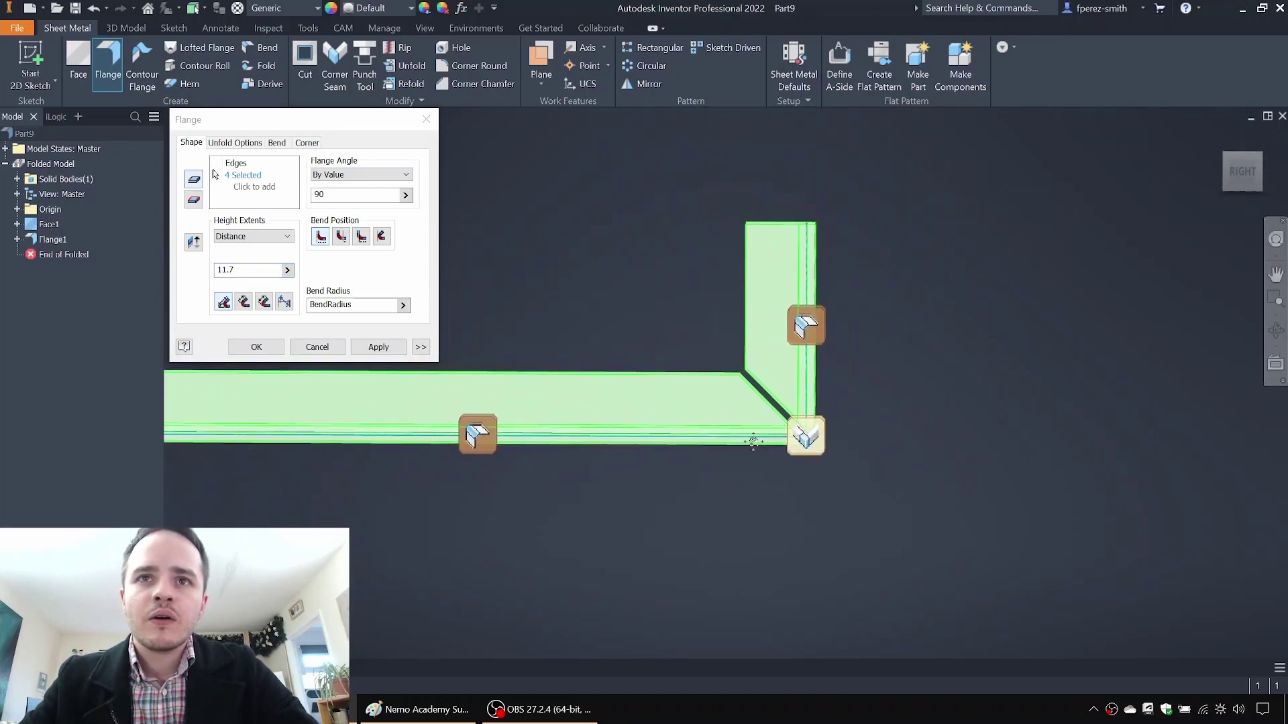
{"action": "left_click", "coordinate": [258, 346]}
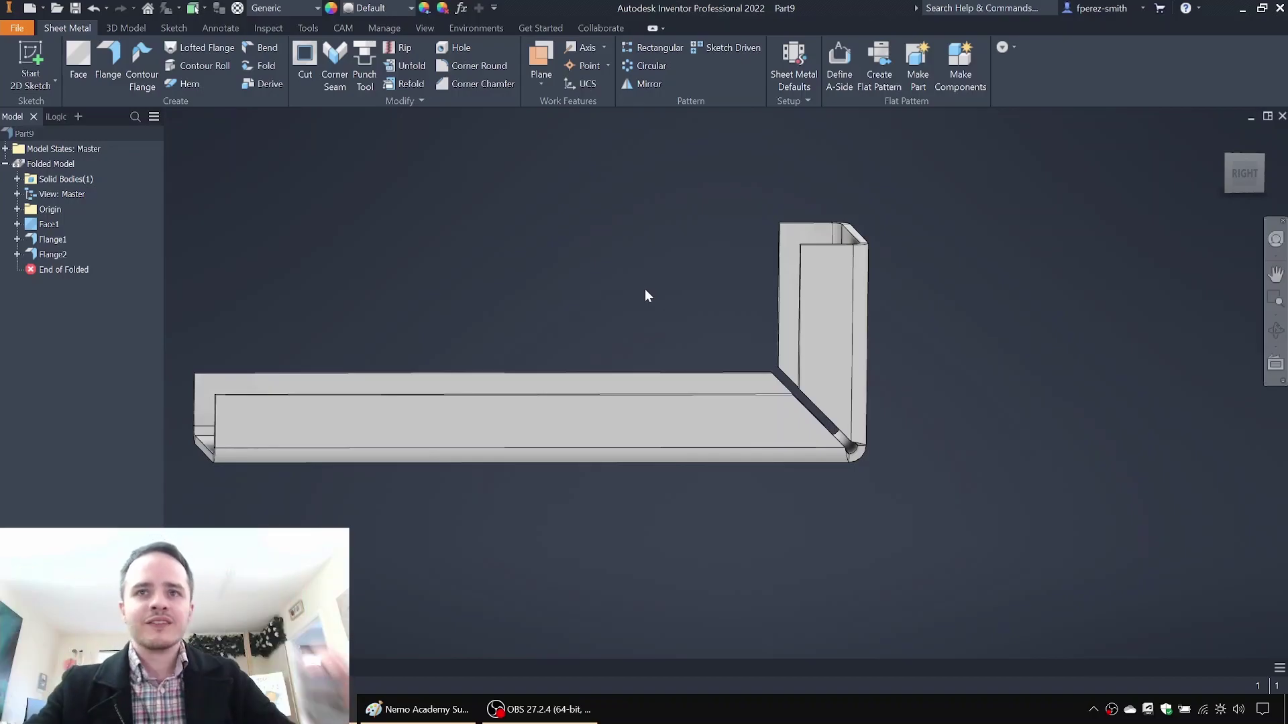
Step: Create an inward single hem on one long side flange's free edge, with a Thickness * 0.50 gap and 5.4 mm length
{"action": "middle_click_drag", "start_coordinate": [500, 279], "coordinate": [563, 253], "text": "shift"}
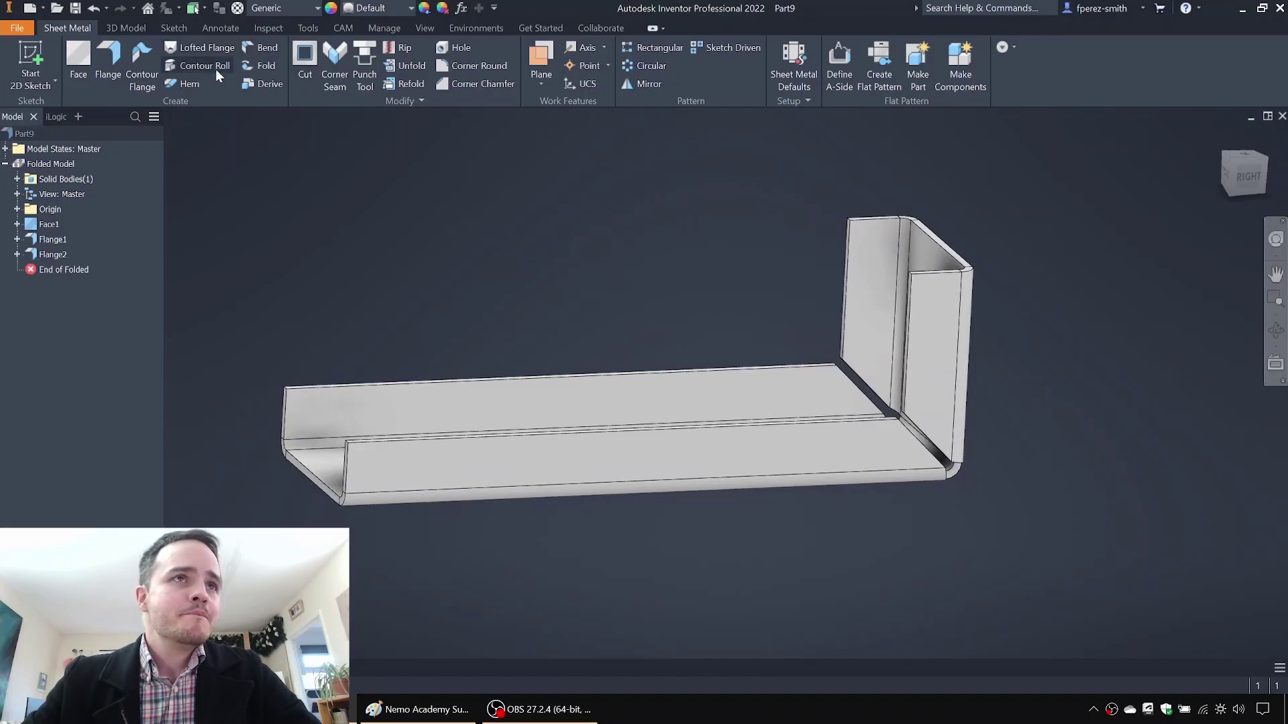
{"action": "left_click", "coordinate": [185, 83]}
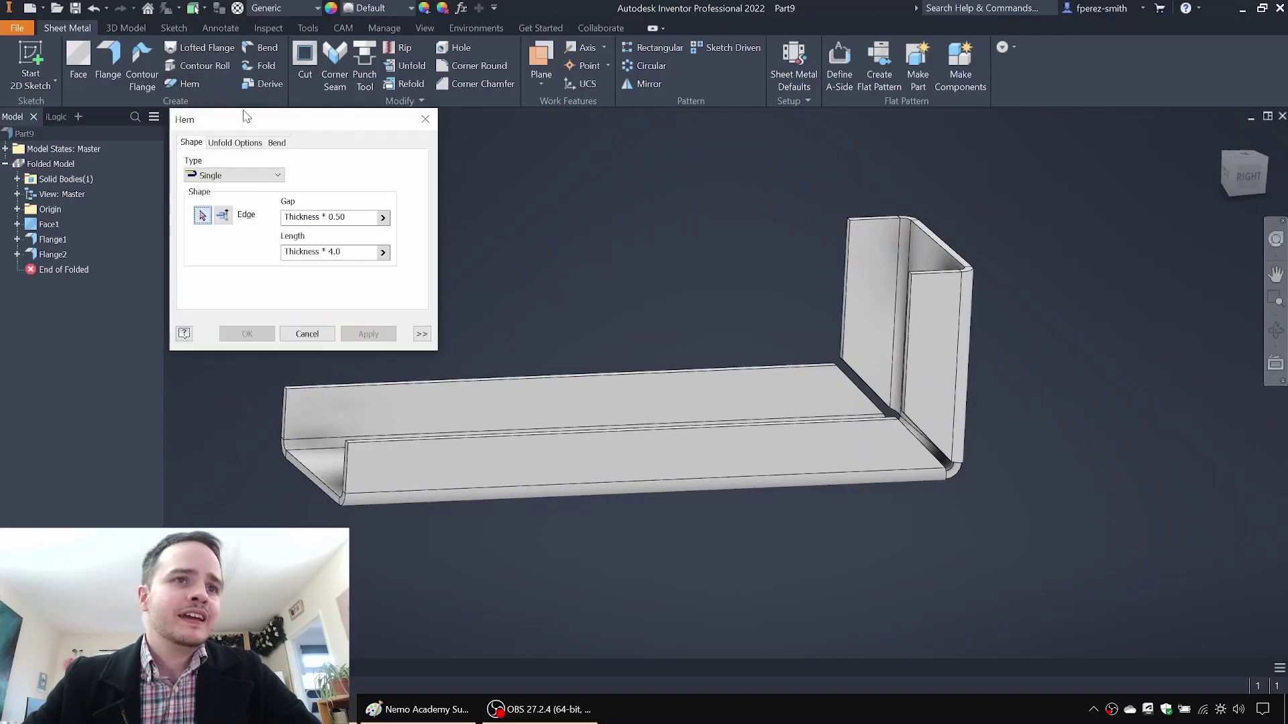
{"action": "middle_click_drag", "start_coordinate": [541, 403], "coordinate": [661, 412], "text": "shift"}
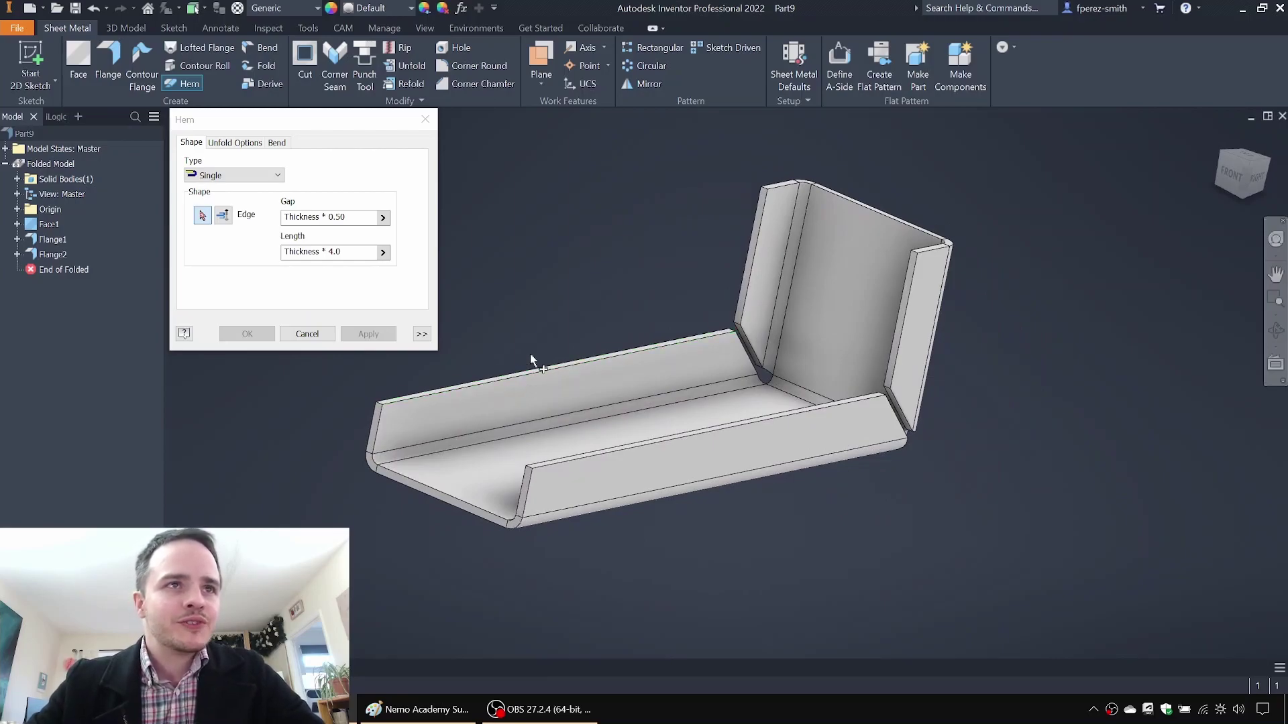
{"action": "middle_click_drag", "start_coordinate": [529, 354], "coordinate": [596, 375]}
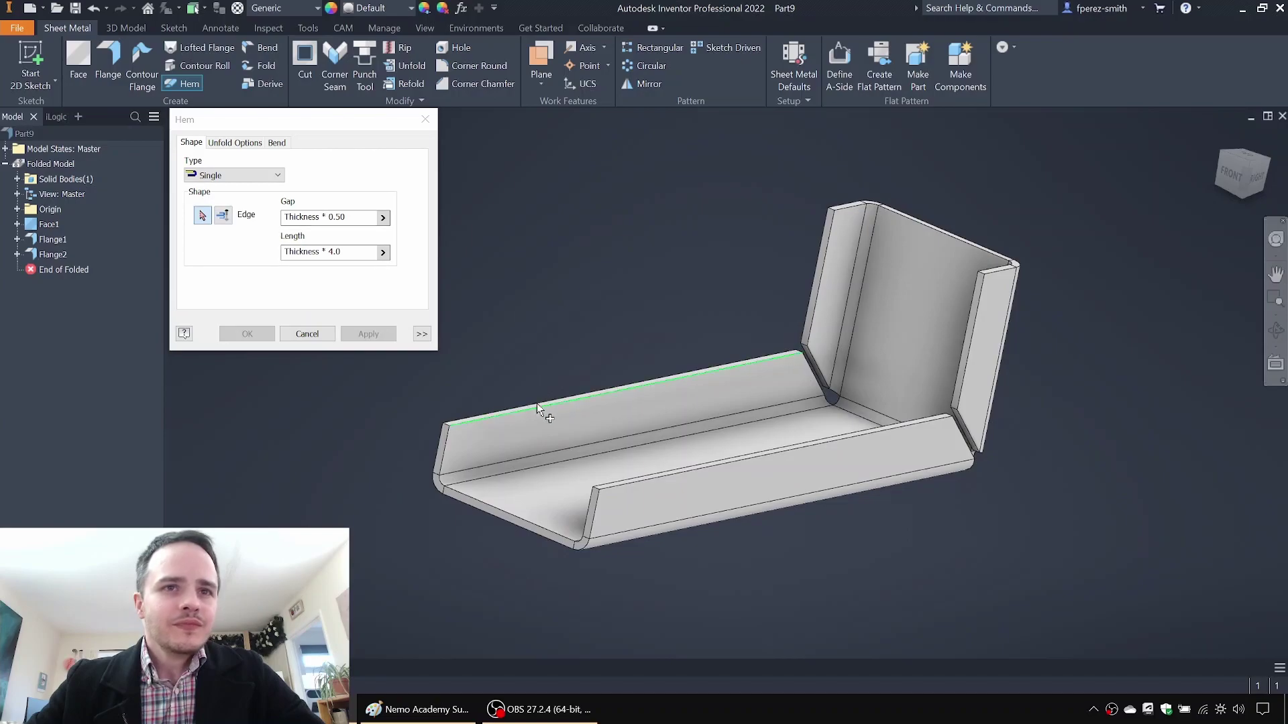
{"action": "left_click", "coordinate": [230, 176]}
{"action": "left_click", "coordinate": [210, 189]}
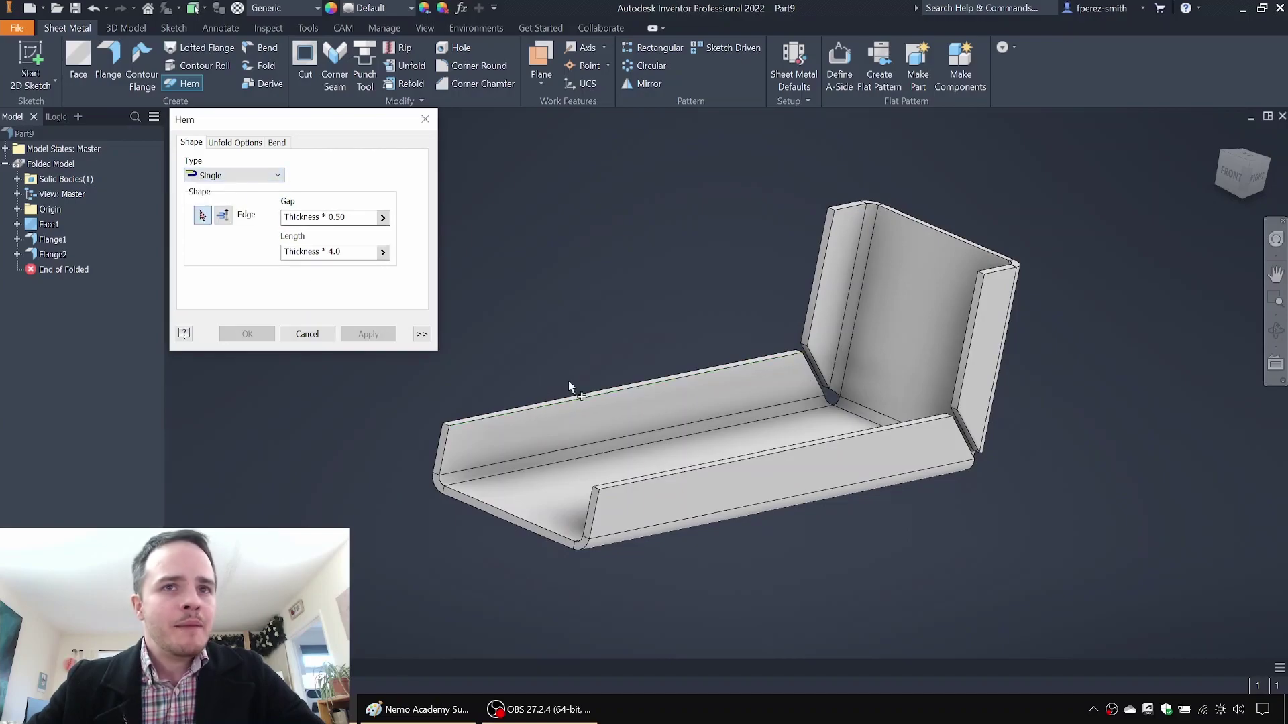
{"action": "left_click", "coordinate": [623, 394]}
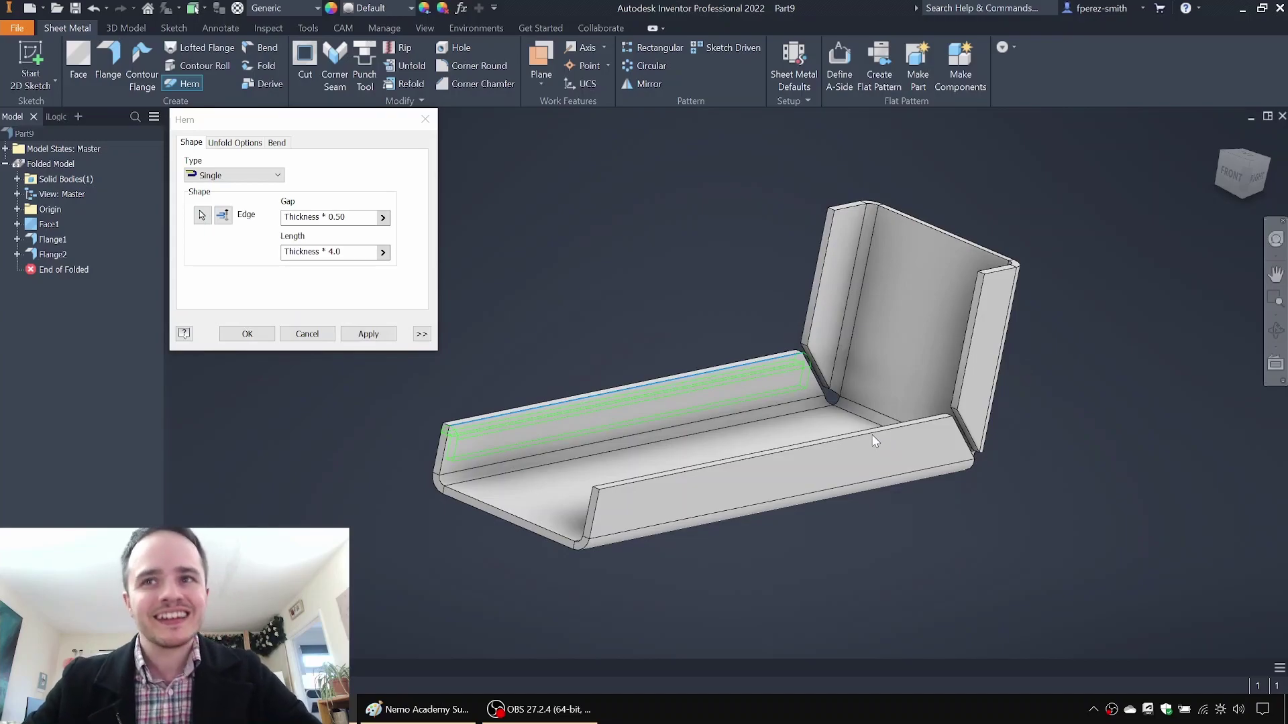
{"action": "left_click_drag", "start_coordinate": [358, 253], "coordinate": [285, 253]}
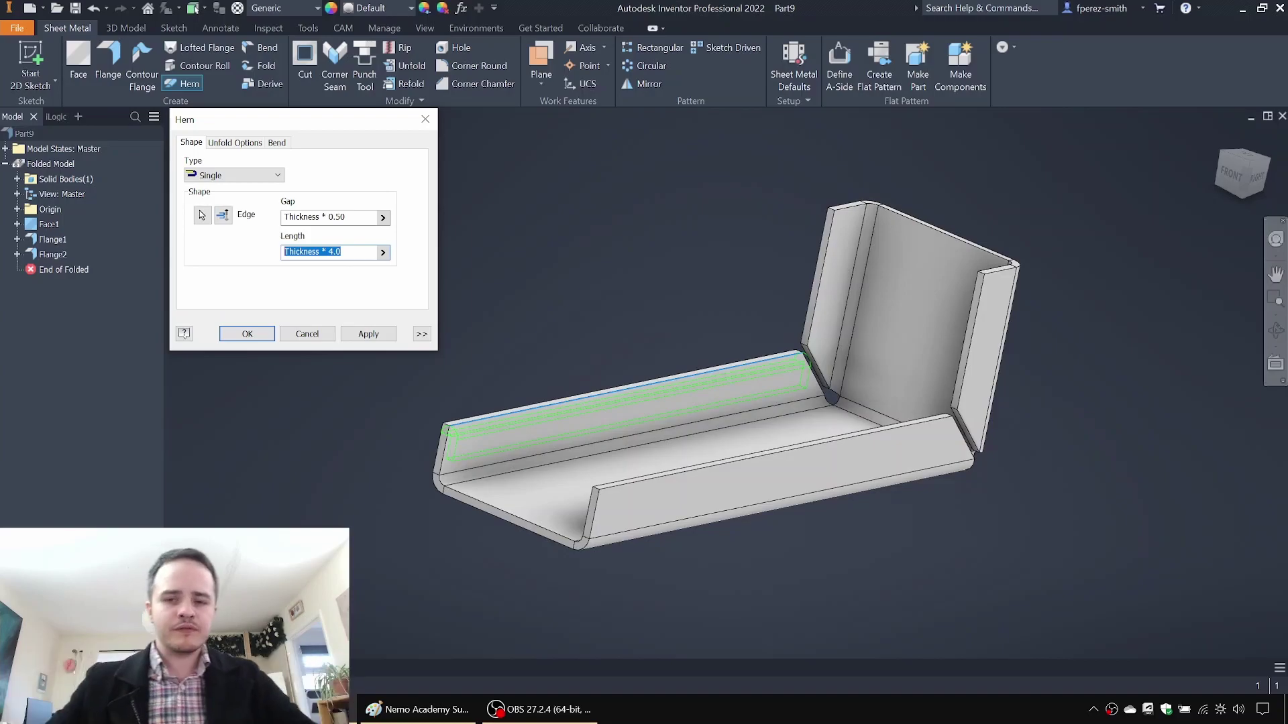
{"action": "type", "text": "5.4"}
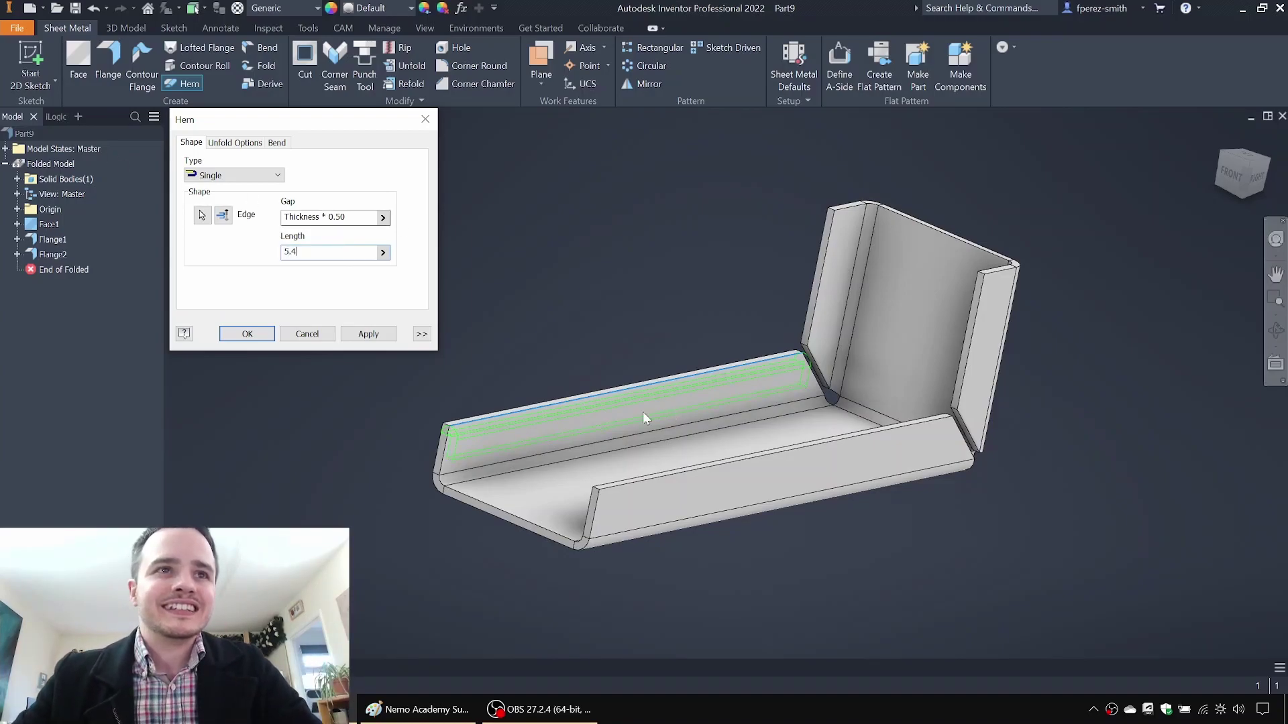
{"action": "left_click", "coordinate": [246, 334]}
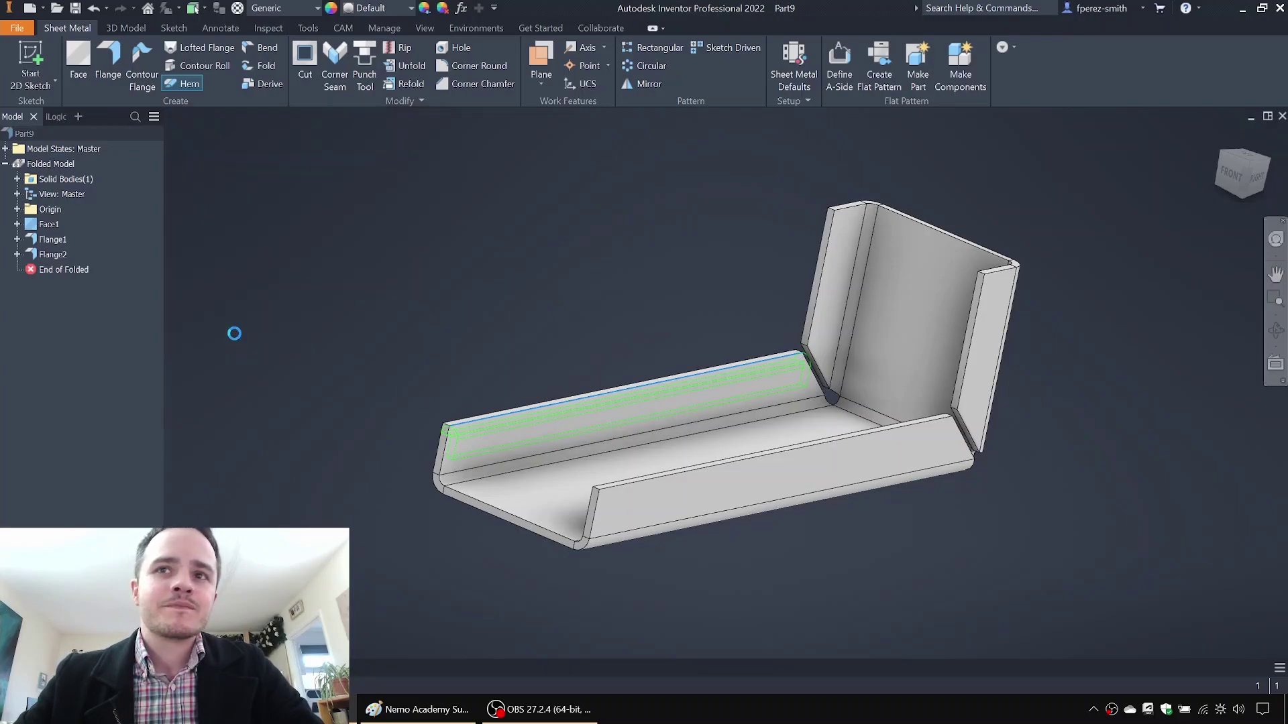
Step: Add a matching single hem, 5.4 mm long, to the free edge of the opposite long side flange
{"action": "middle_click_drag", "start_coordinate": [749, 292], "coordinate": [908, 316], "text": "shift"}
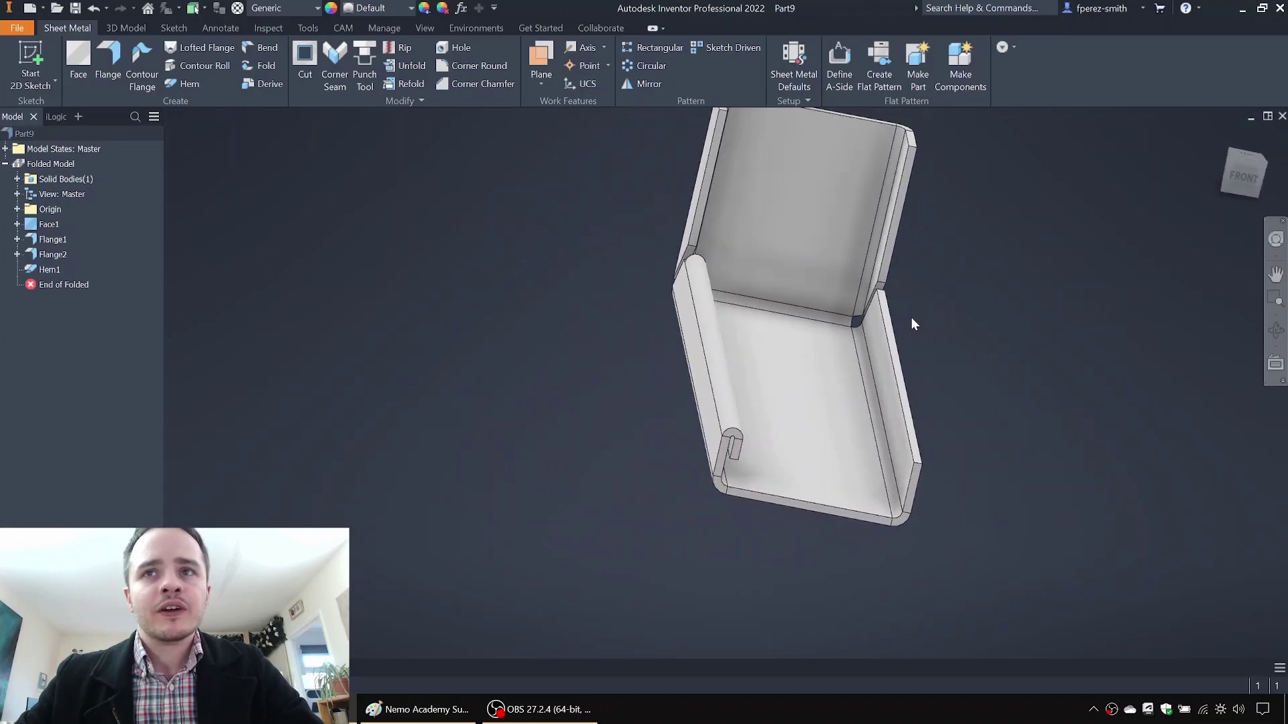
{"action": "middle_click_drag", "start_coordinate": [582, 281], "coordinate": [713, 316], "text": "shift"}
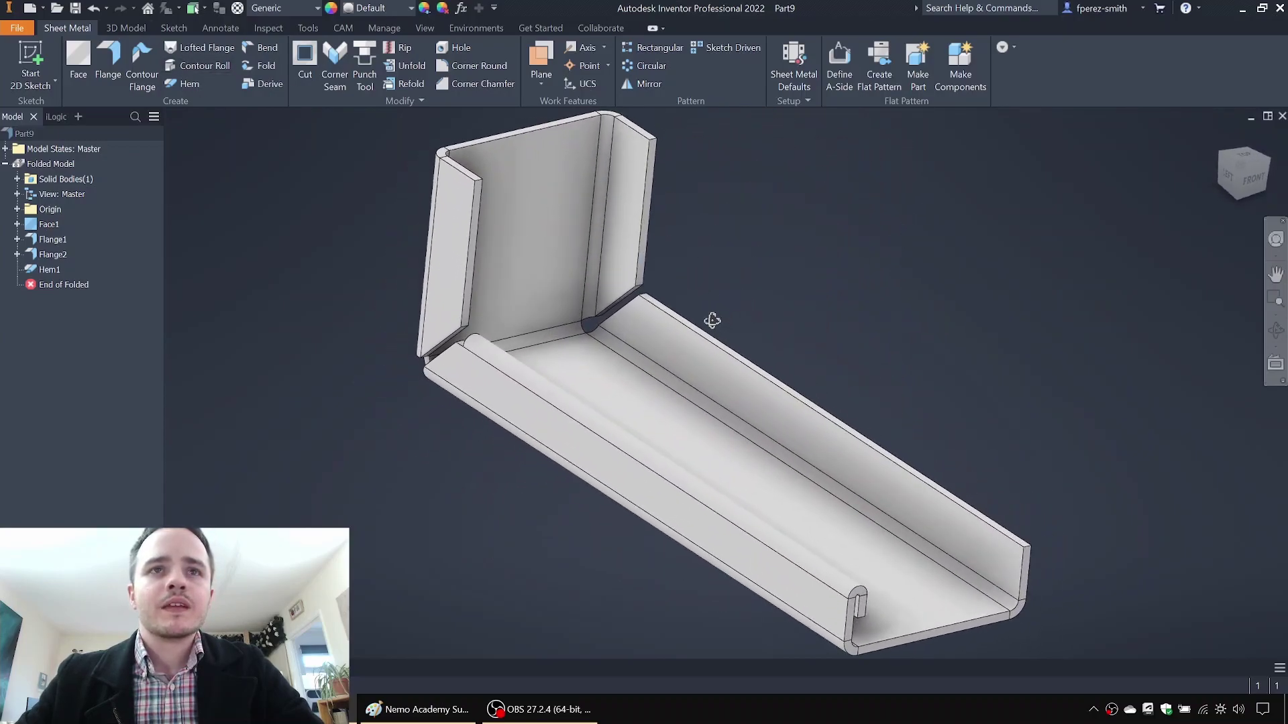
{"action": "left_click", "coordinate": [186, 83]}
{"action": "left_click", "coordinate": [705, 337]}
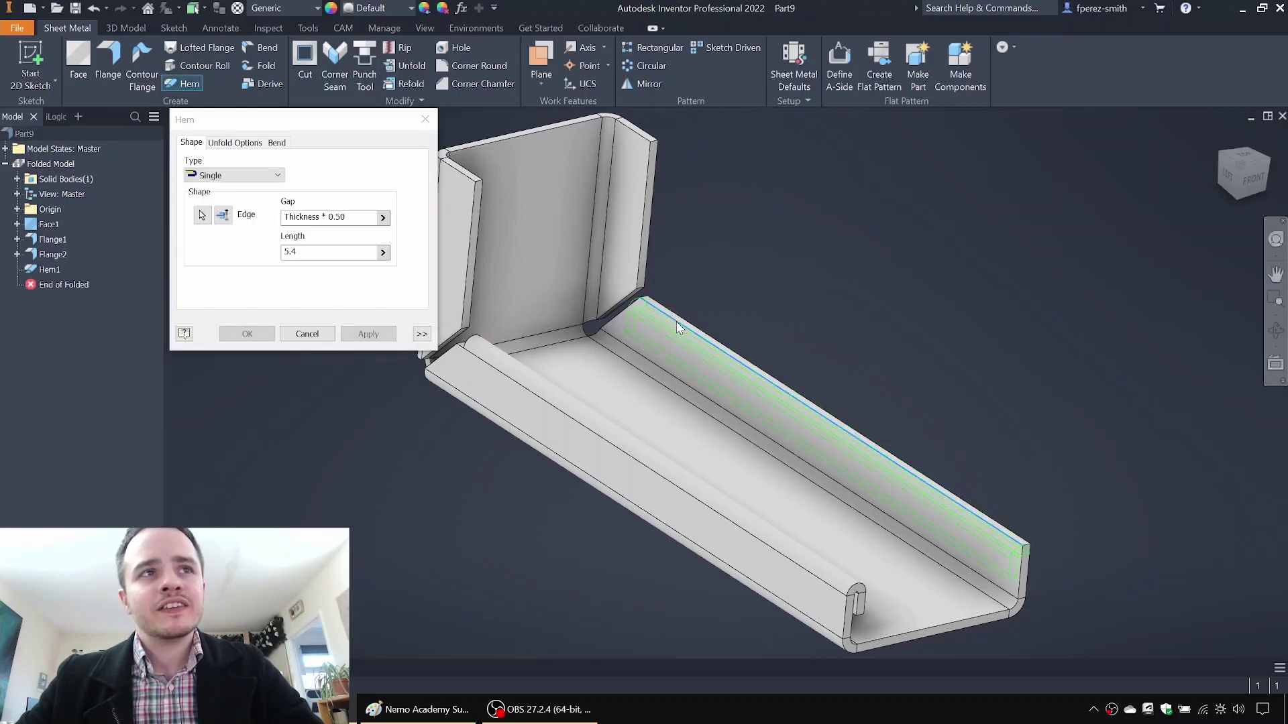
{"action": "left_click", "coordinate": [368, 334]}
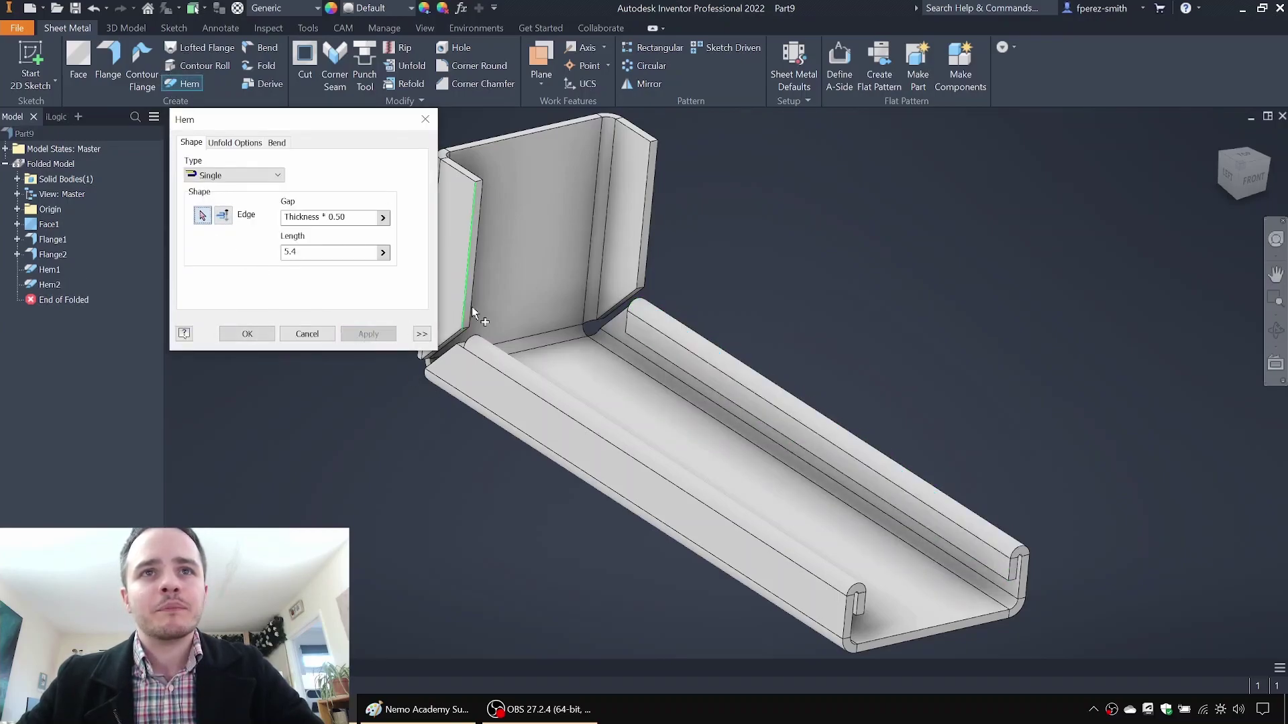
Step: Add 5.4 mm single hems to the free edges of both side flanges on the upright, and finish the Hem command
{"action": "left_click", "coordinate": [641, 235]}
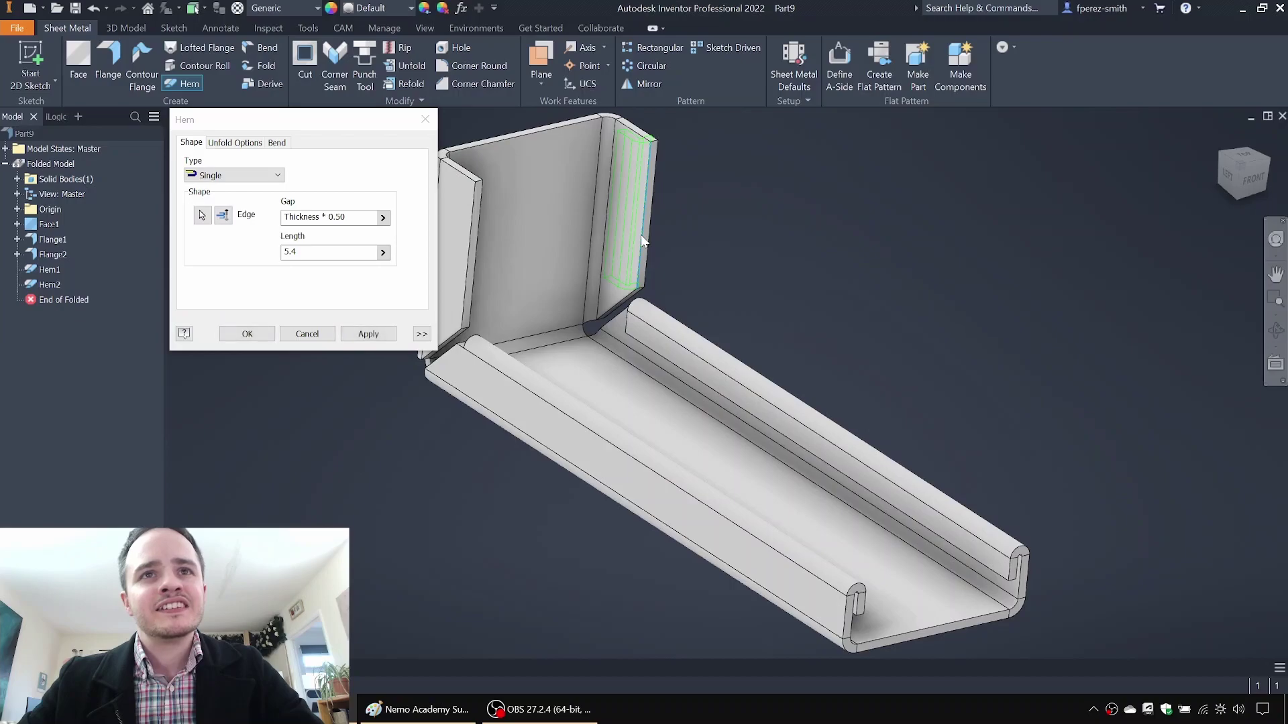
{"action": "left_click", "coordinate": [368, 334]}
{"action": "left_click", "coordinate": [475, 264]}
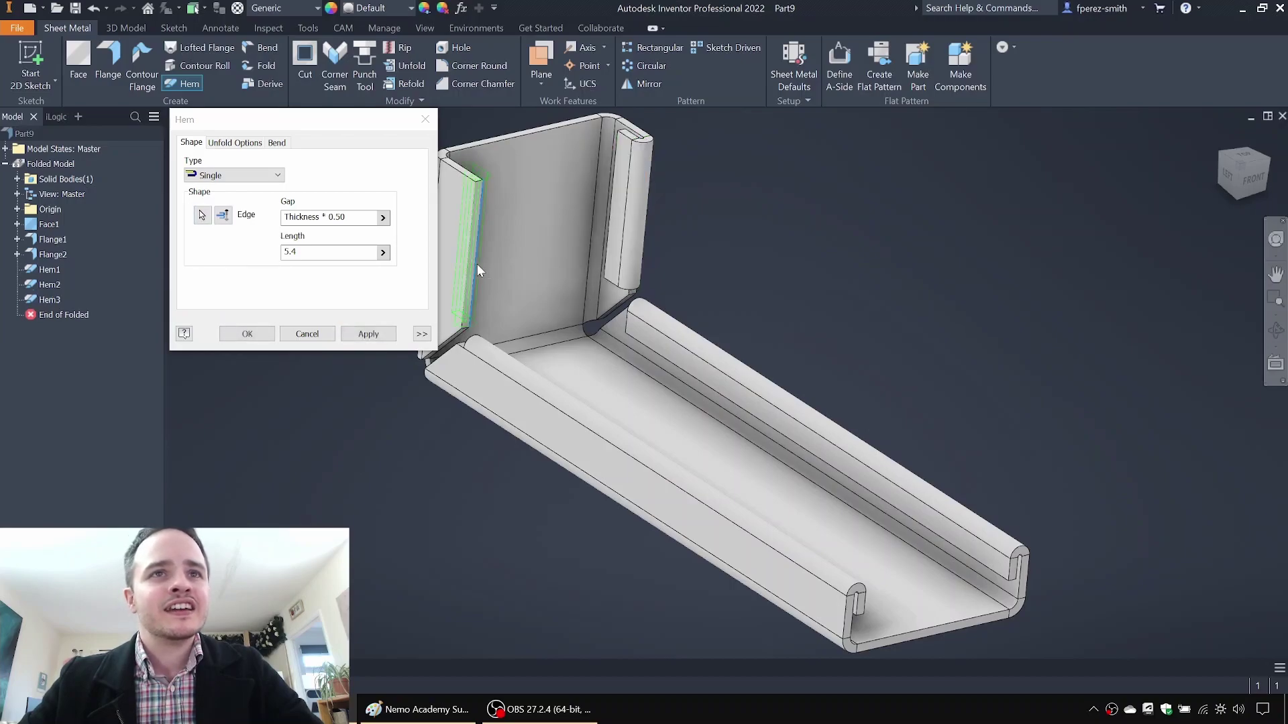
{"action": "left_click", "coordinate": [368, 335]}
{"action": "key", "text": "Escape"}
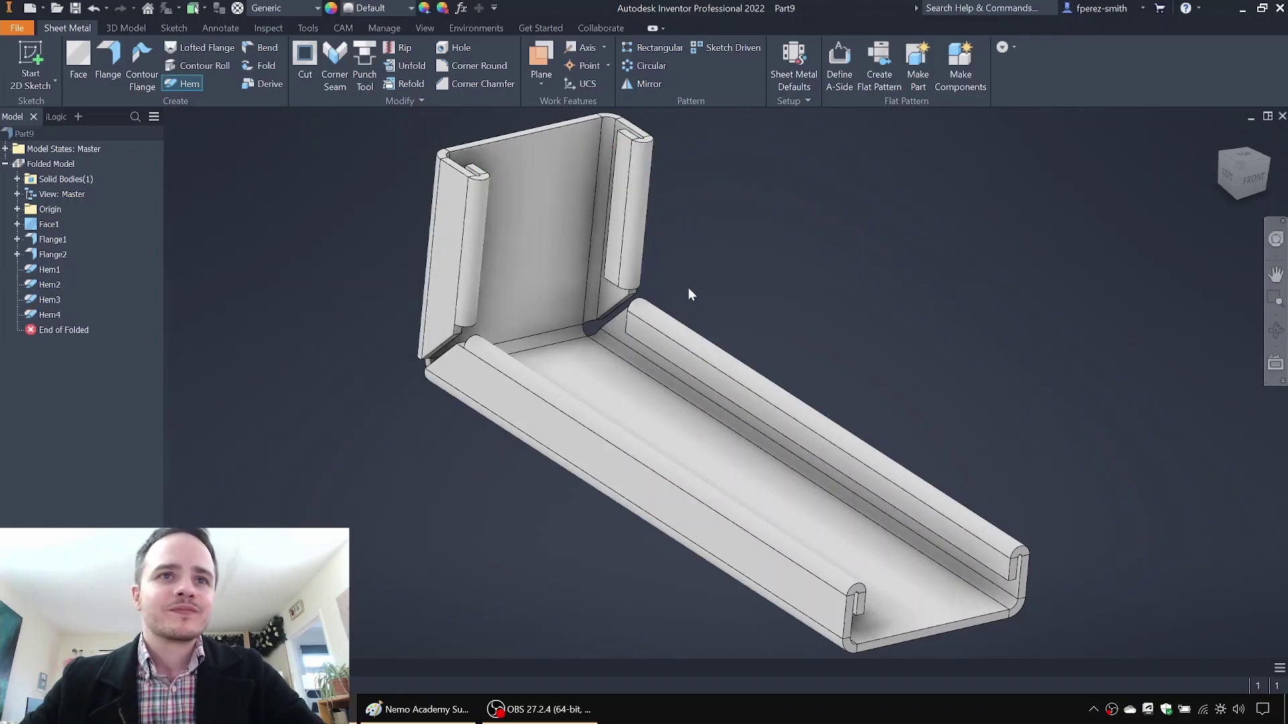
Step: Examine the mitred corner gap and the hem ends where the base meets the upright flange
{"action": "scroll", "coordinate": [828, 269], "scroll_direction": "down", "scroll_amount": 3}
{"action": "middle_click_drag", "start_coordinate": [823, 272], "coordinate": [771, 329], "text": "shift"}
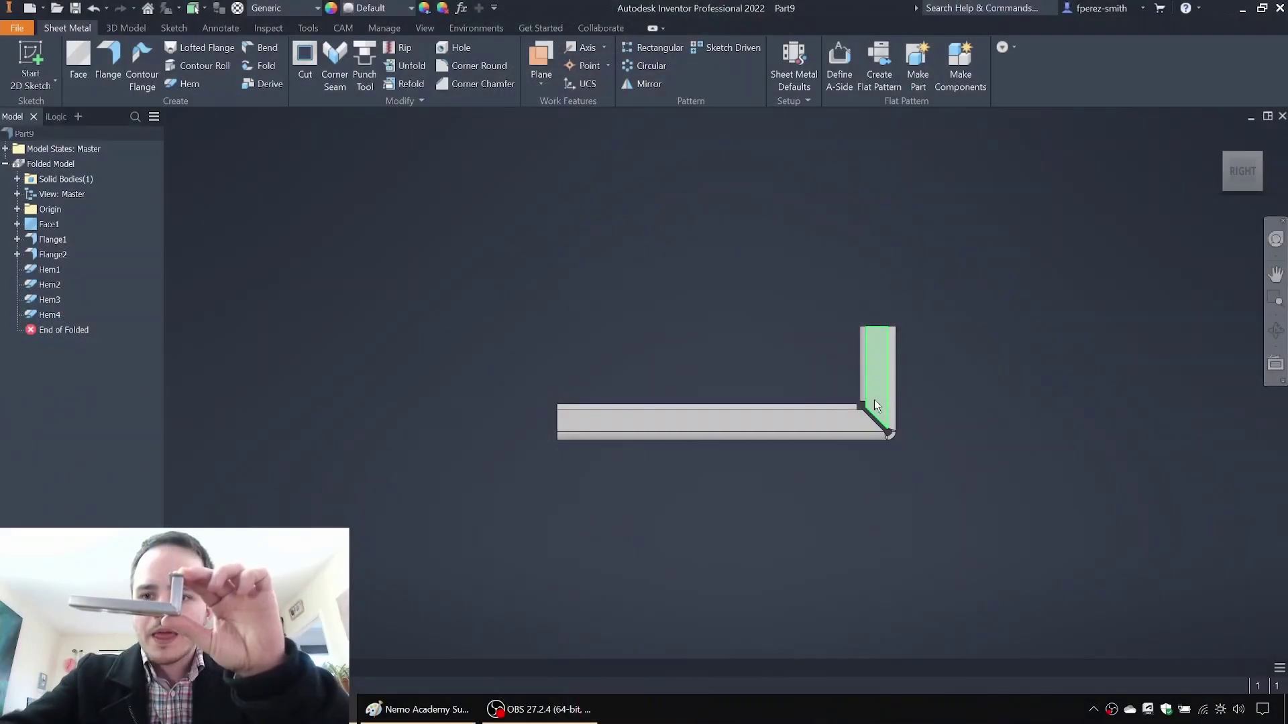
{"action": "scroll", "coordinate": [893, 420], "scroll_direction": "down", "scroll_amount": 4}
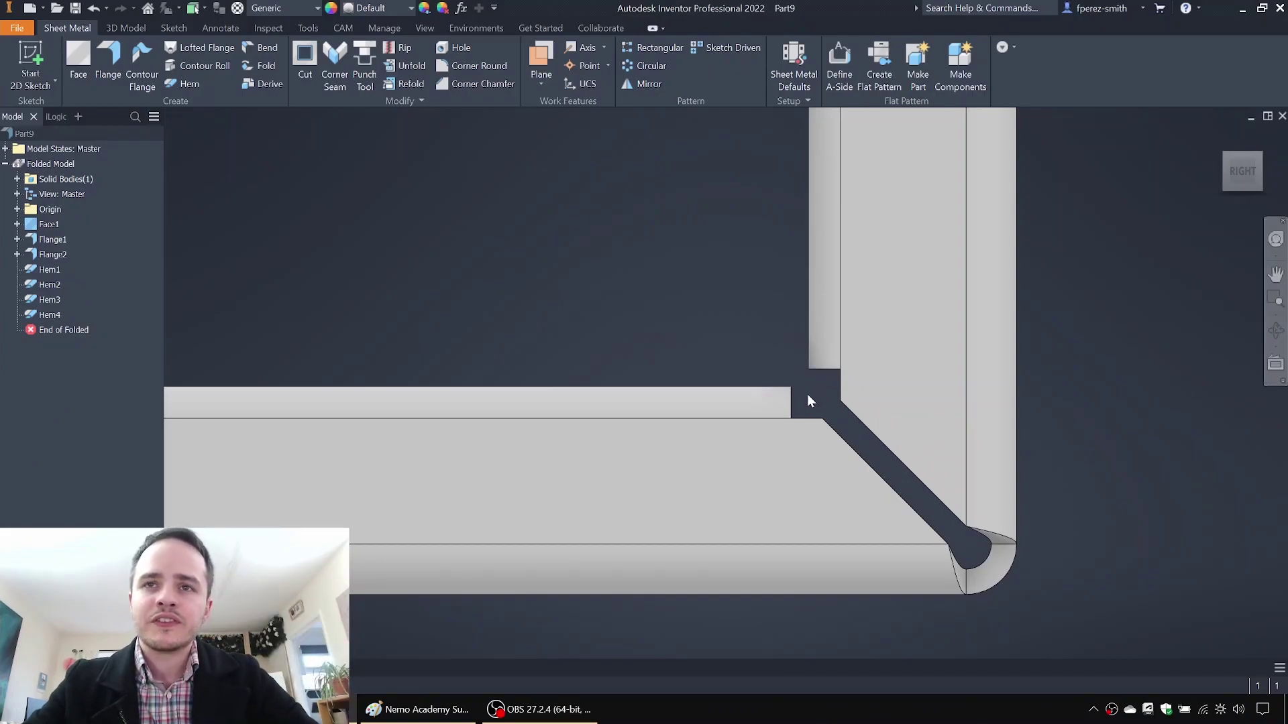
{"action": "middle_click_drag", "start_coordinate": [804, 387], "coordinate": [821, 395], "text": "shift"}
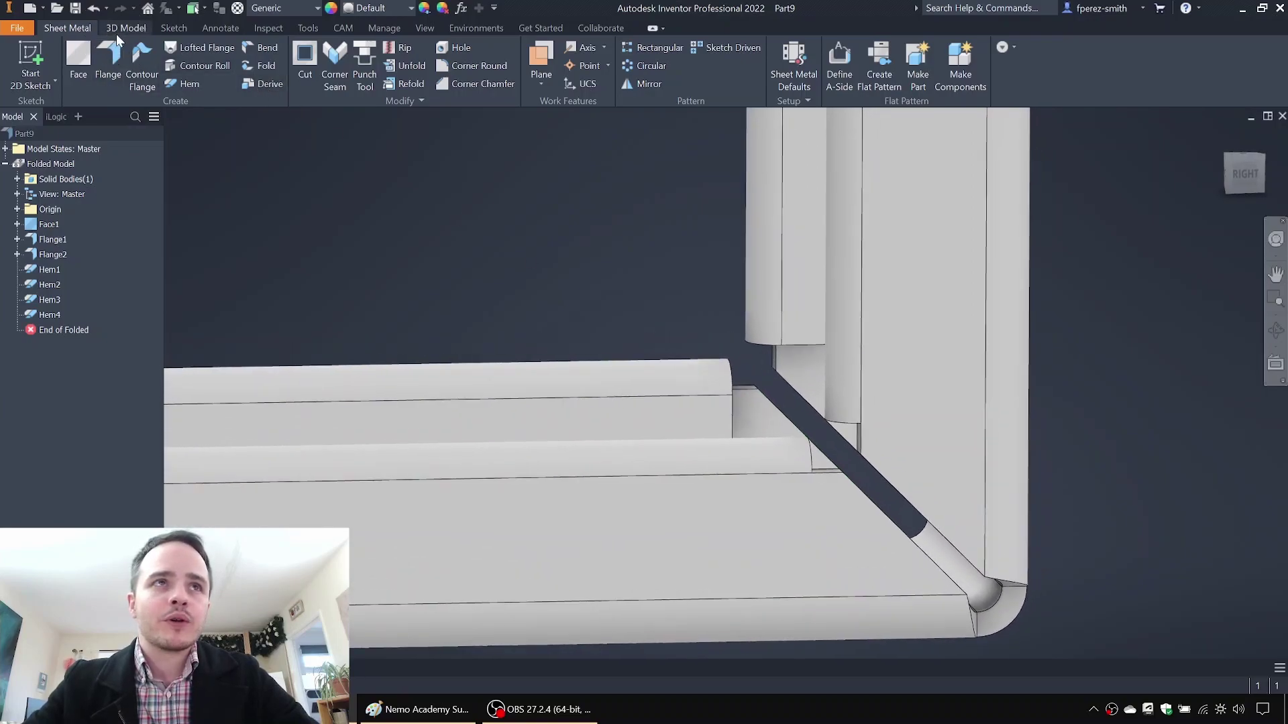
{"action": "left_click", "coordinate": [116, 34]}
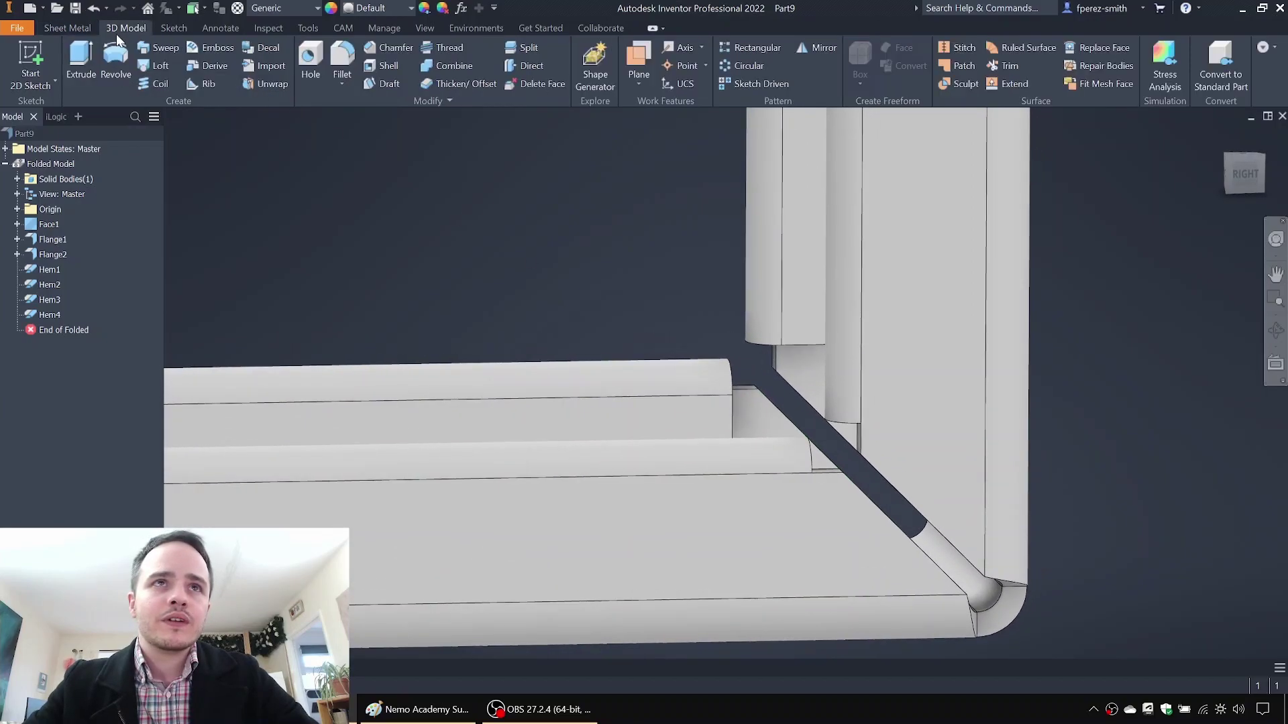
{"action": "left_click", "coordinate": [528, 67]}
{"action": "scroll", "coordinate": [770, 359], "scroll_direction": "down", "scroll_amount": 5}
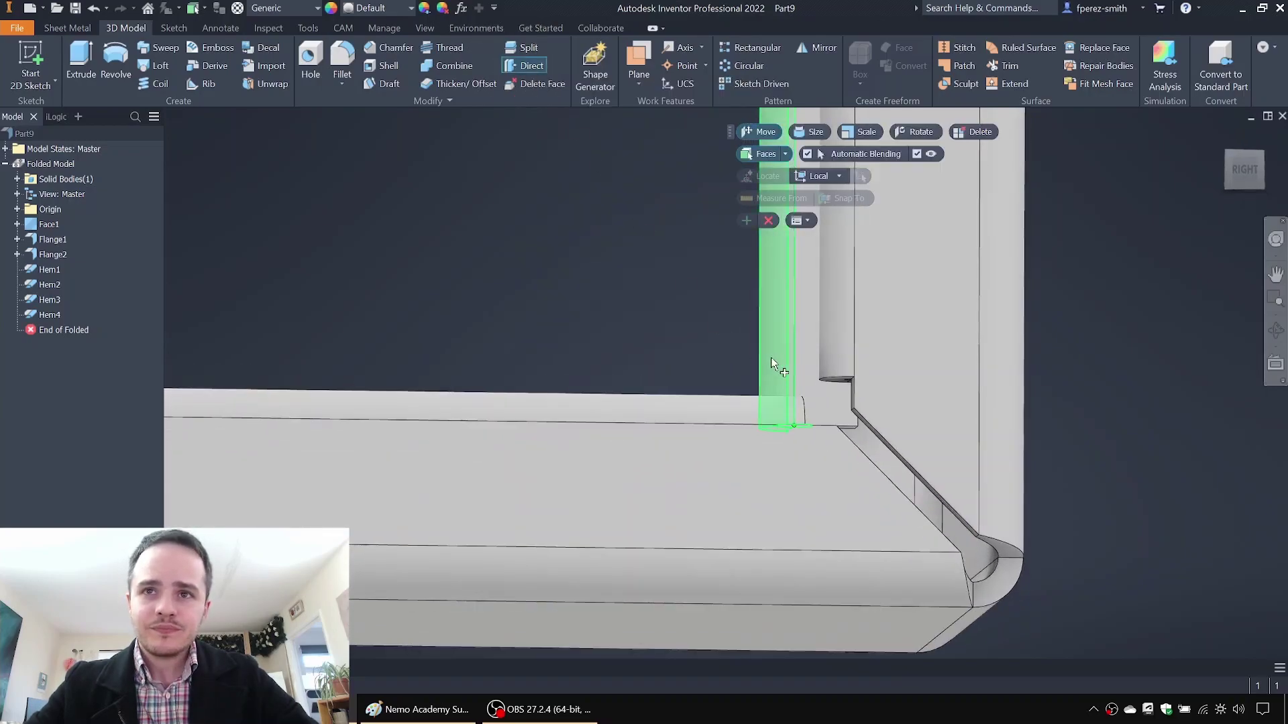
{"action": "left_click", "coordinate": [712, 367]}
{"action": "middle_click_drag", "start_coordinate": [712, 367], "coordinate": [681, 333], "text": "shift"}
{"action": "scroll", "coordinate": [770, 333], "scroll_direction": "up", "scroll_amount": 5}
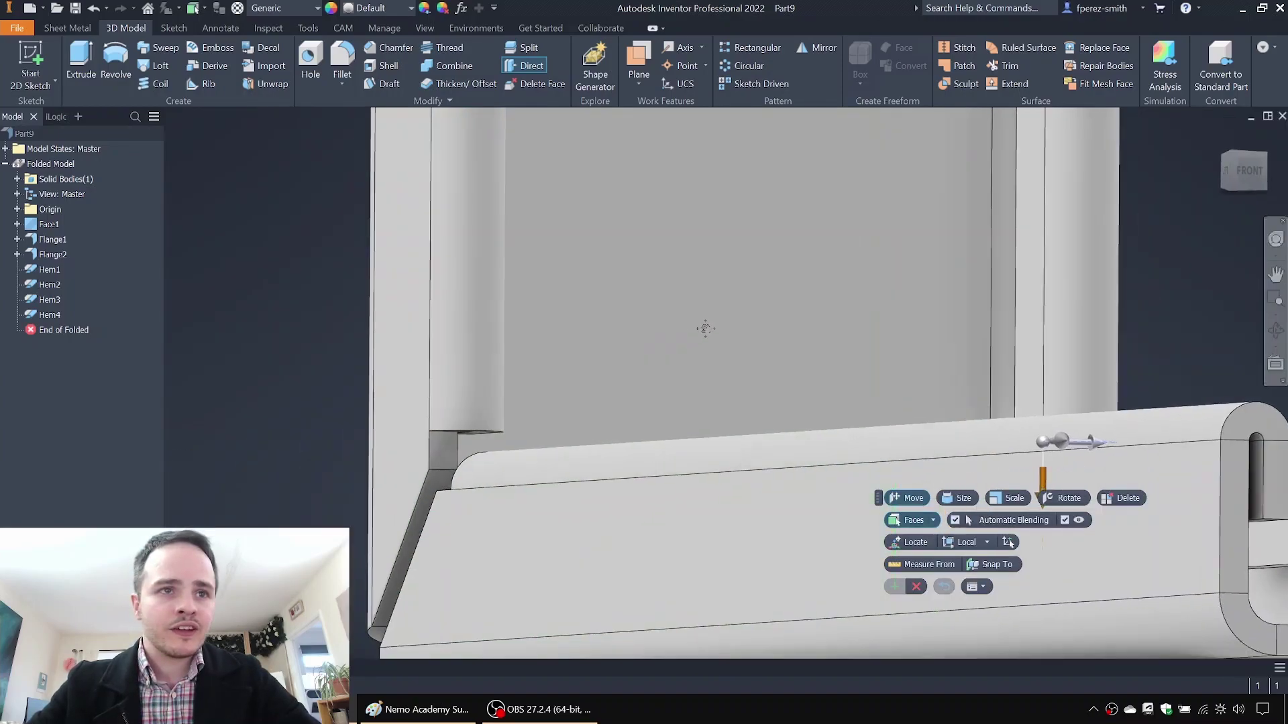
{"action": "scroll", "coordinate": [596, 369], "scroll_direction": "down", "scroll_amount": 5}
{"action": "middle_click_drag", "start_coordinate": [595, 369], "coordinate": [546, 545], "text": "shift"}
{"action": "left_click", "coordinate": [555, 533]}
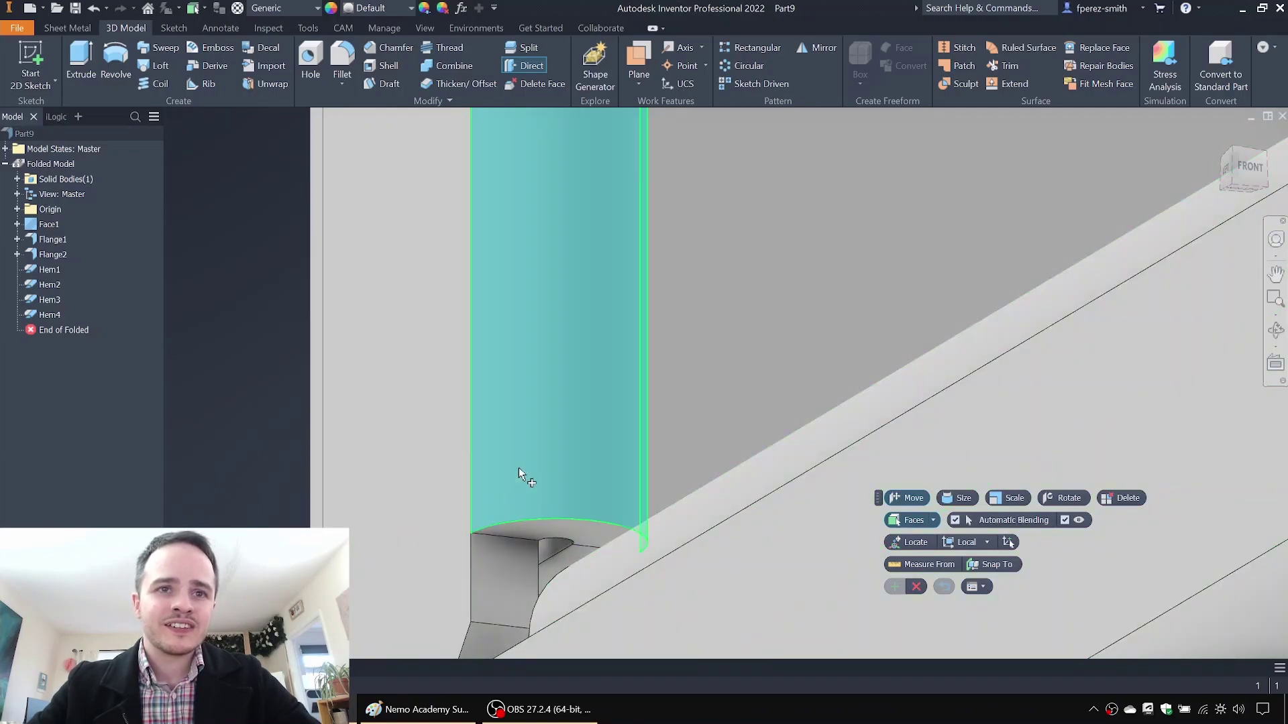
{"action": "scroll", "coordinate": [676, 340], "scroll_direction": "up", "scroll_amount": 3}
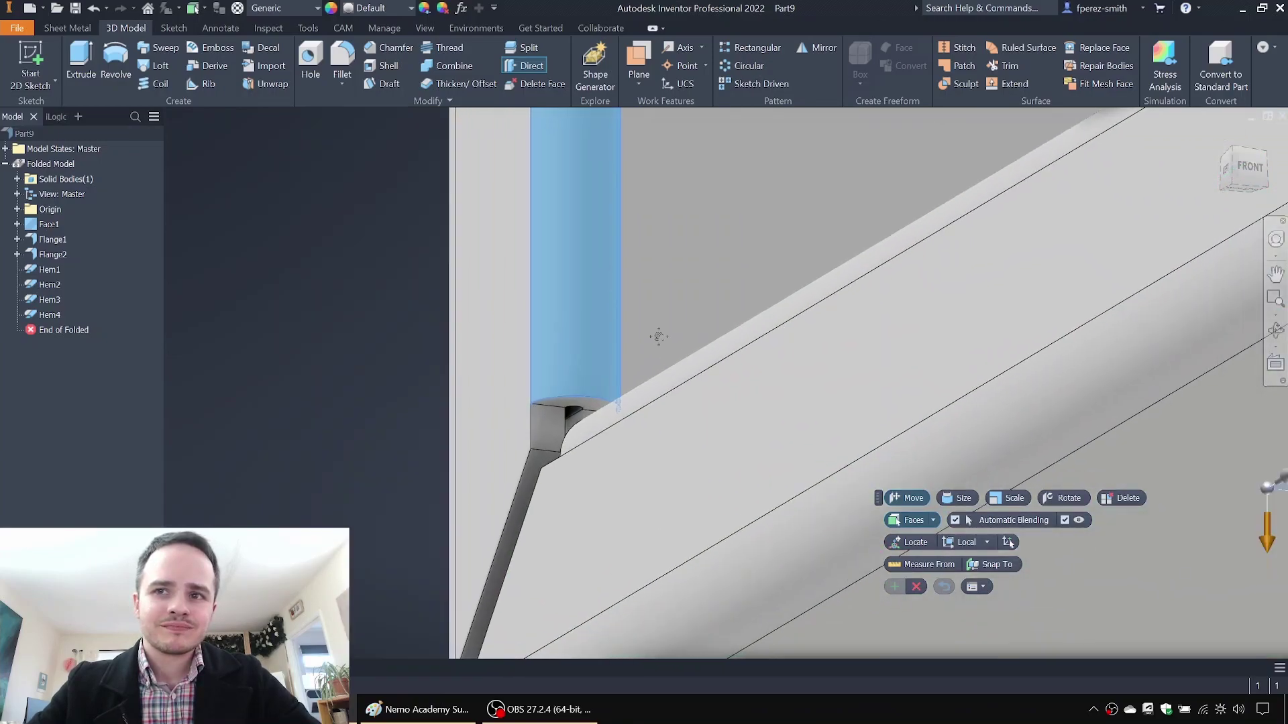
Step: Use a Direct Edit move to snap the upright hem's lower end face to the corner point where the mitre gap begins
{"action": "left_click", "coordinate": [541, 67]}
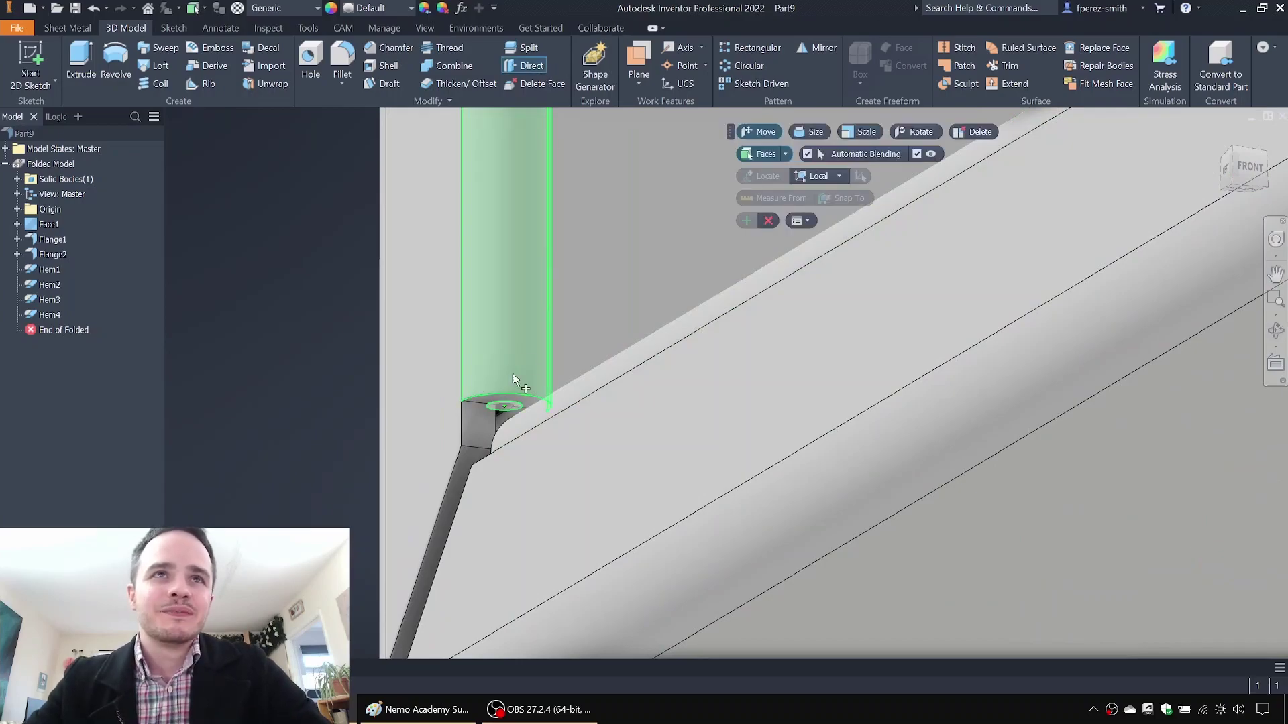
{"action": "scroll", "coordinate": [503, 401], "scroll_direction": "down", "scroll_amount": 3}
{"action": "scroll", "coordinate": [509, 392], "scroll_direction": "up", "scroll_amount": 6}
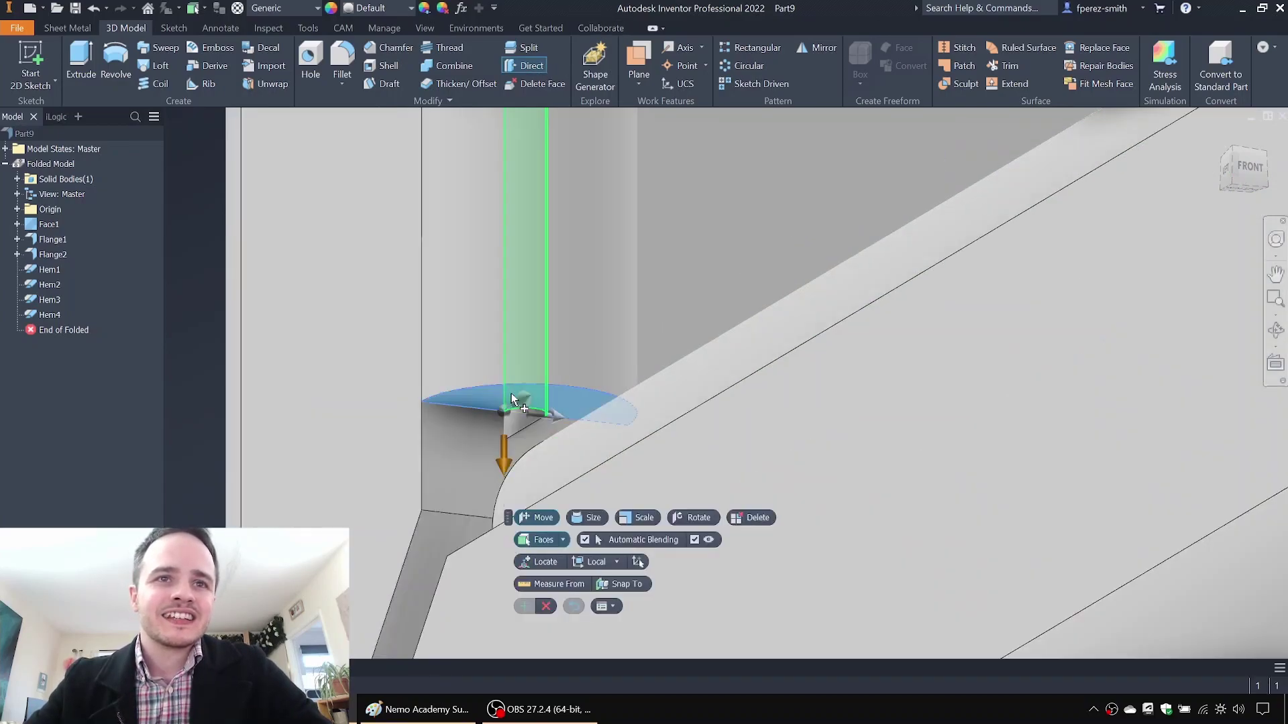
{"action": "scroll", "coordinate": [824, 394], "scroll_direction": "down", "scroll_amount": 8}
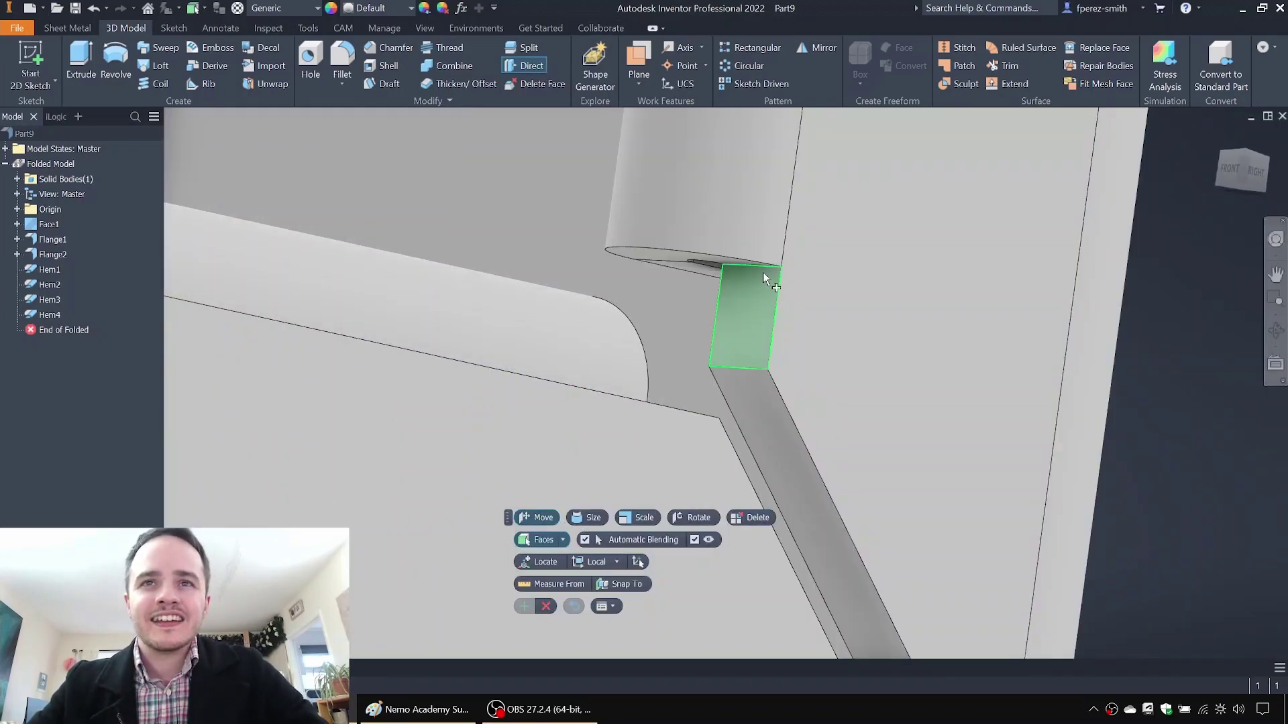
{"action": "left_click", "coordinate": [655, 256]}
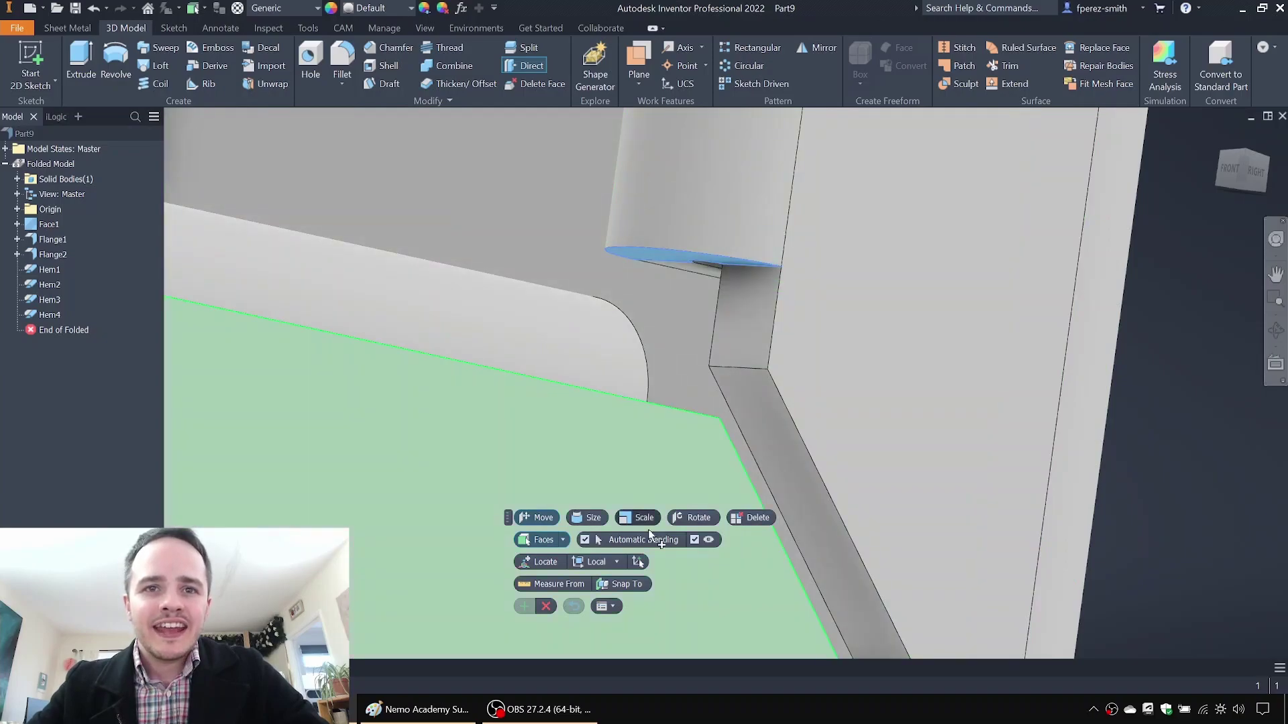
{"action": "left_click", "coordinate": [629, 589]}
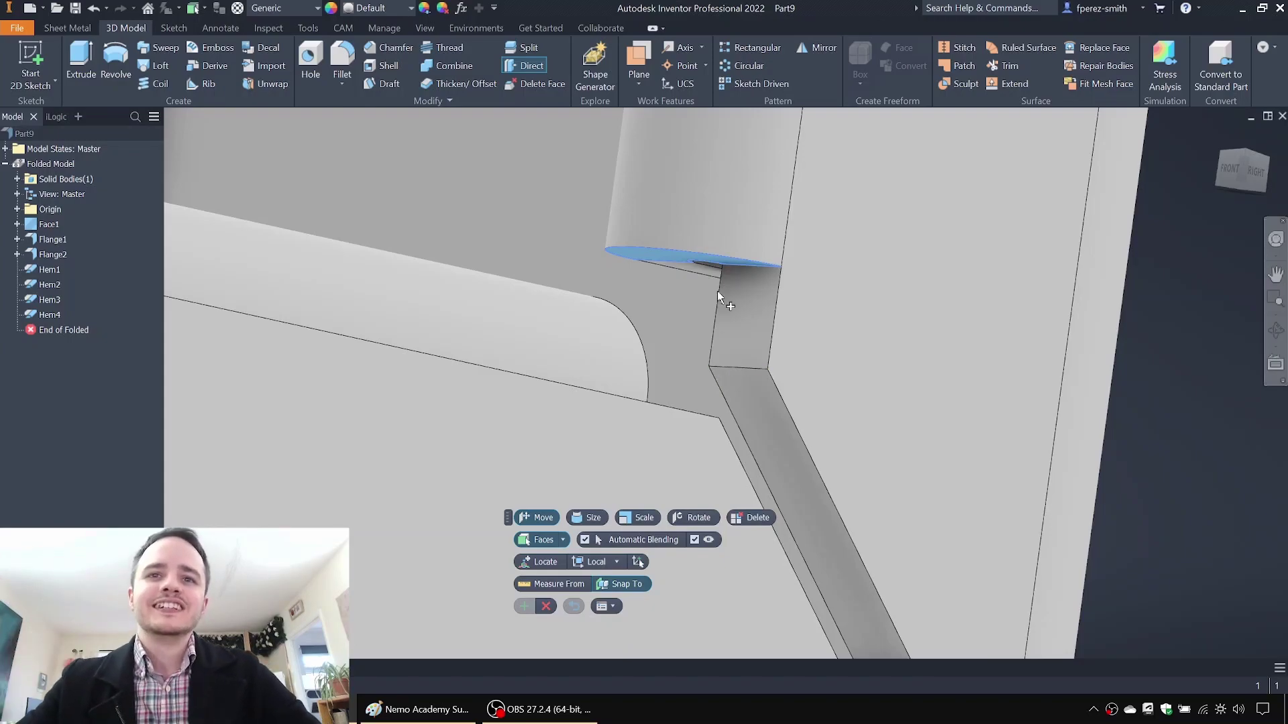
{"action": "left_click", "coordinate": [708, 368]}
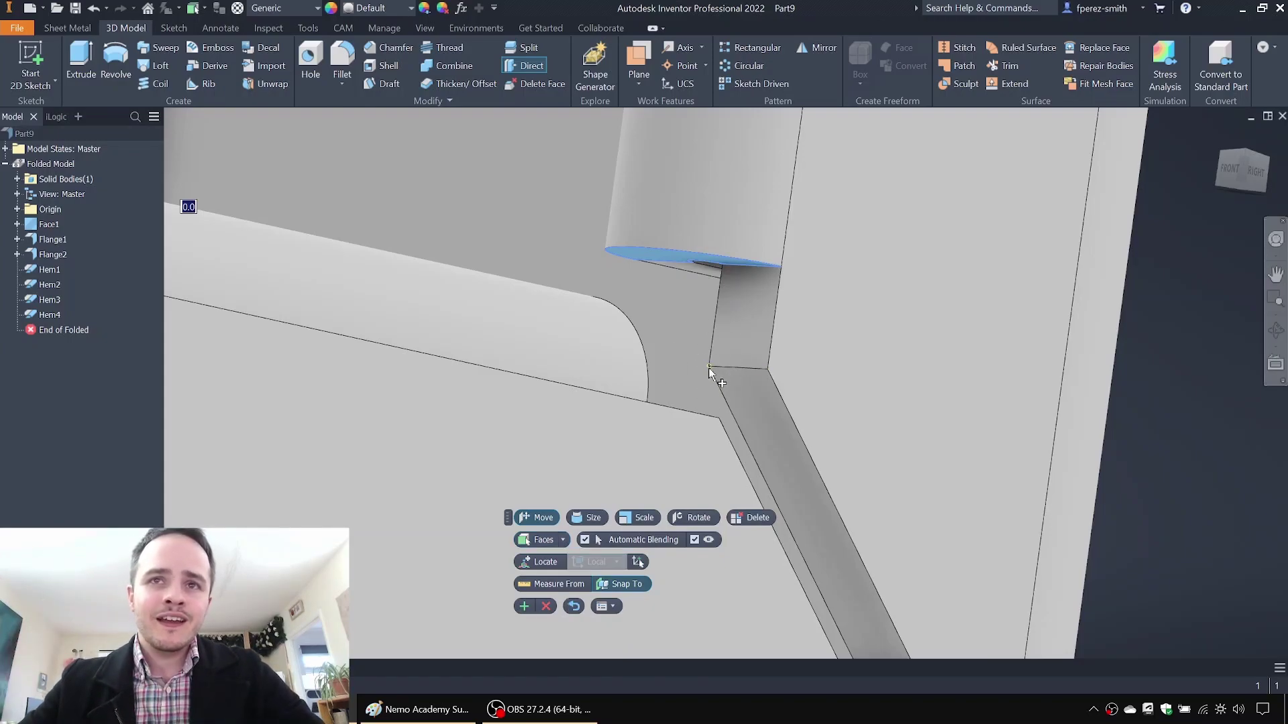
{"action": "left_click", "coordinate": [524, 606]}
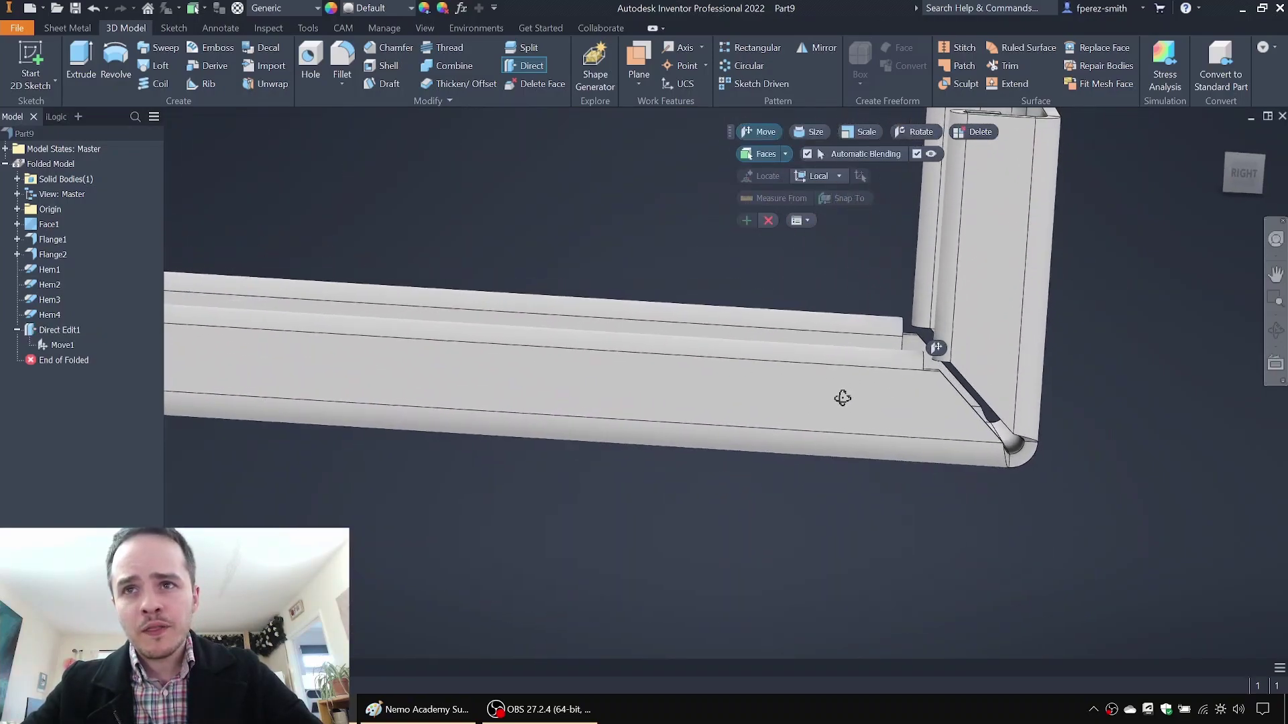
Step: Examine the moved hem end and the mitred corner gap between the base and the upright from the side
{"action": "middle_click_drag", "start_coordinate": [843, 398], "coordinate": [837, 395], "text": "shift"}
{"action": "left_click", "coordinate": [1242, 172]}
{"action": "scroll", "coordinate": [856, 412], "scroll_direction": "up", "scroll_amount": 3}
{"action": "scroll", "coordinate": [856, 411], "scroll_direction": "up", "scroll_amount": 3}
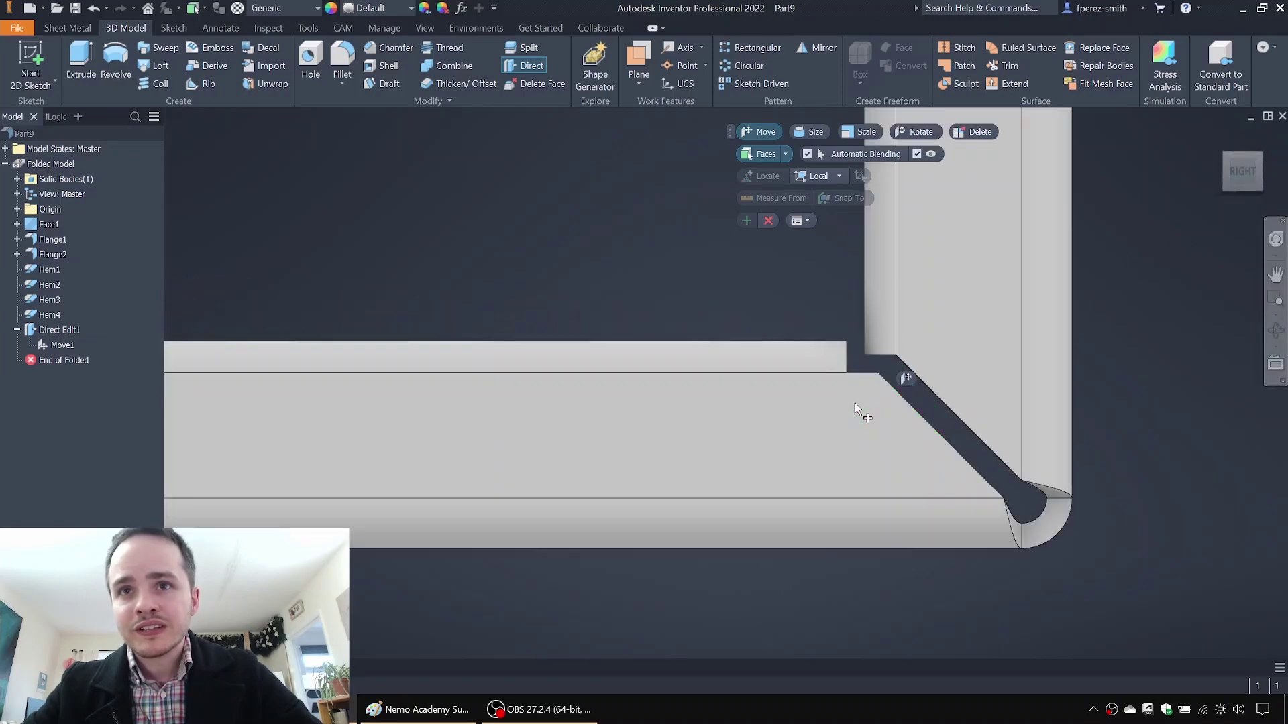
{"action": "scroll", "coordinate": [1127, 486], "scroll_direction": "down", "scroll_amount": 5}
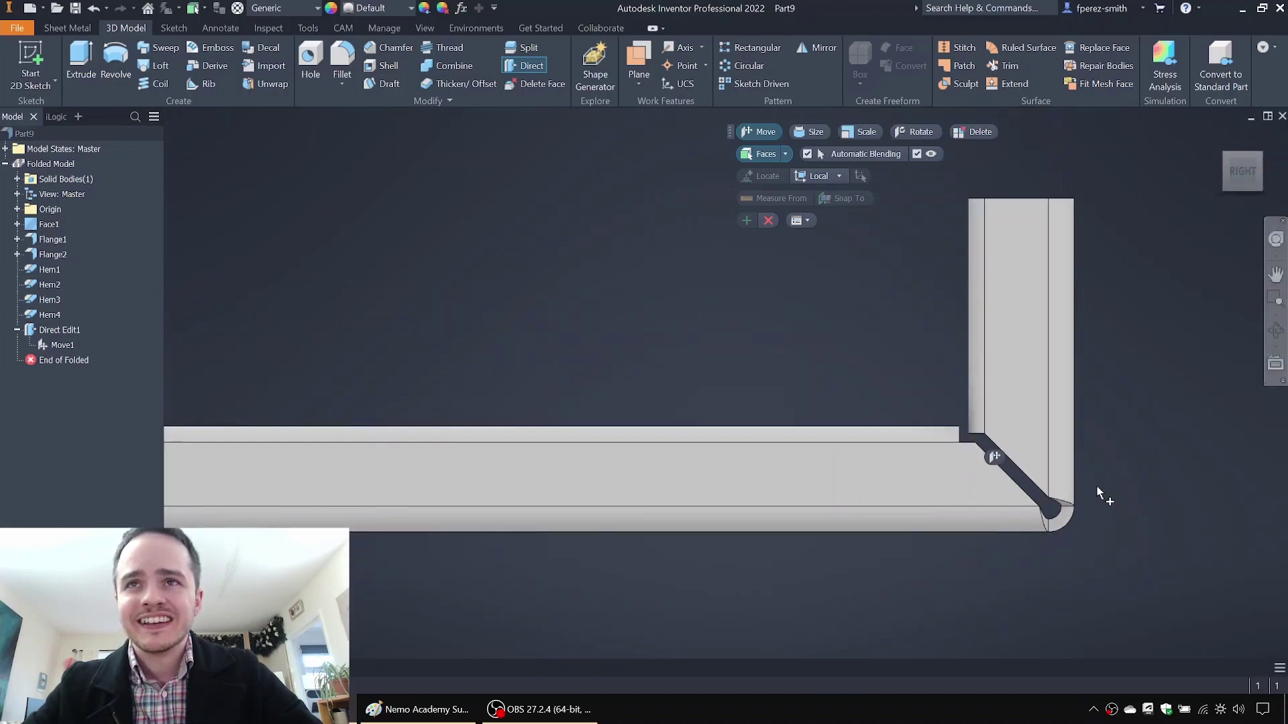
{"action": "middle_click_drag", "start_coordinate": [1106, 493], "coordinate": [1117, 399], "text": "shift"}
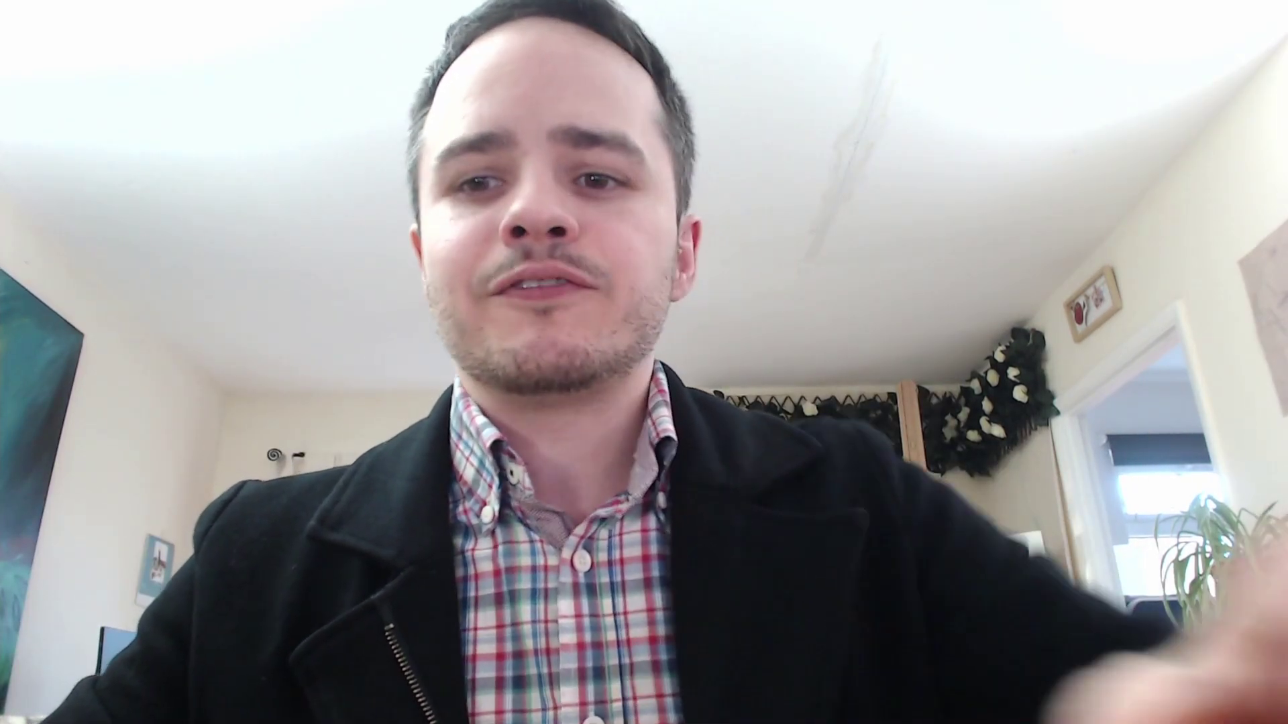
{"action": "scroll", "coordinate": [533, 235], "scroll_direction": "down", "scroll_amount": 5}
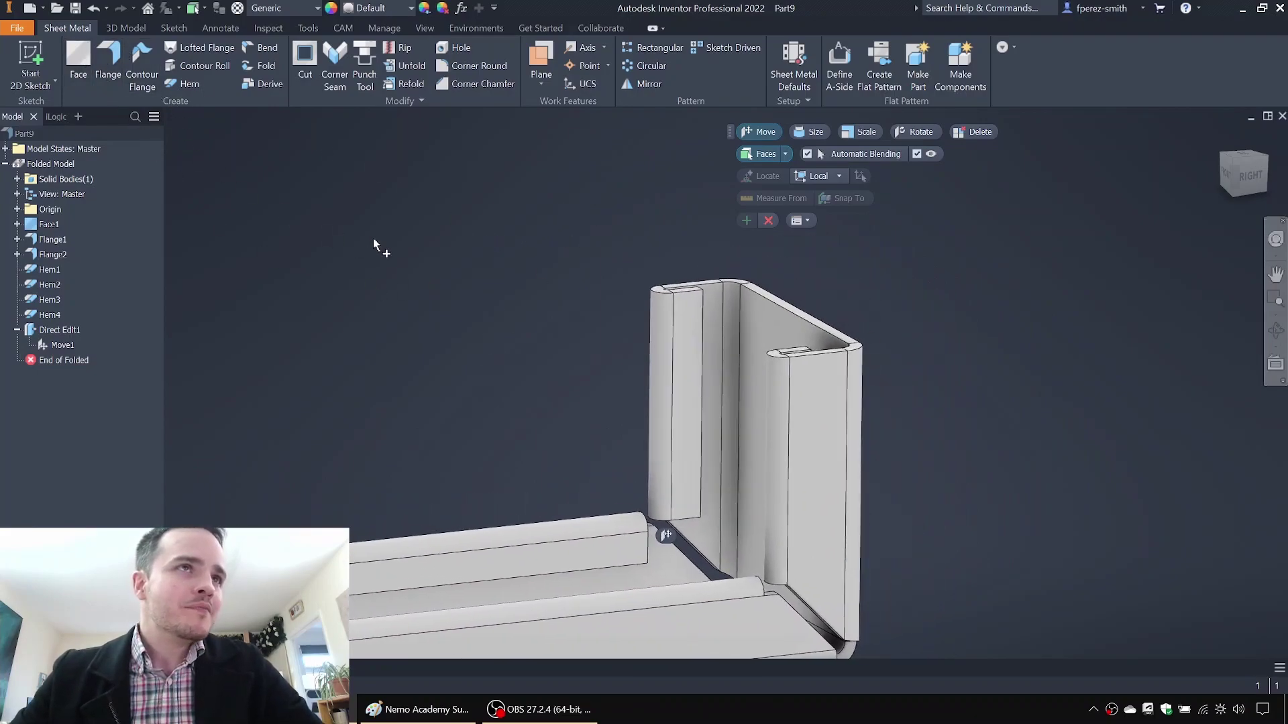
Step: Set up a 90-degree flange on the upright's upper inner edge, folding inward over the hems, with the bend starting from the adjacent face
{"action": "left_click", "coordinate": [105, 62]}
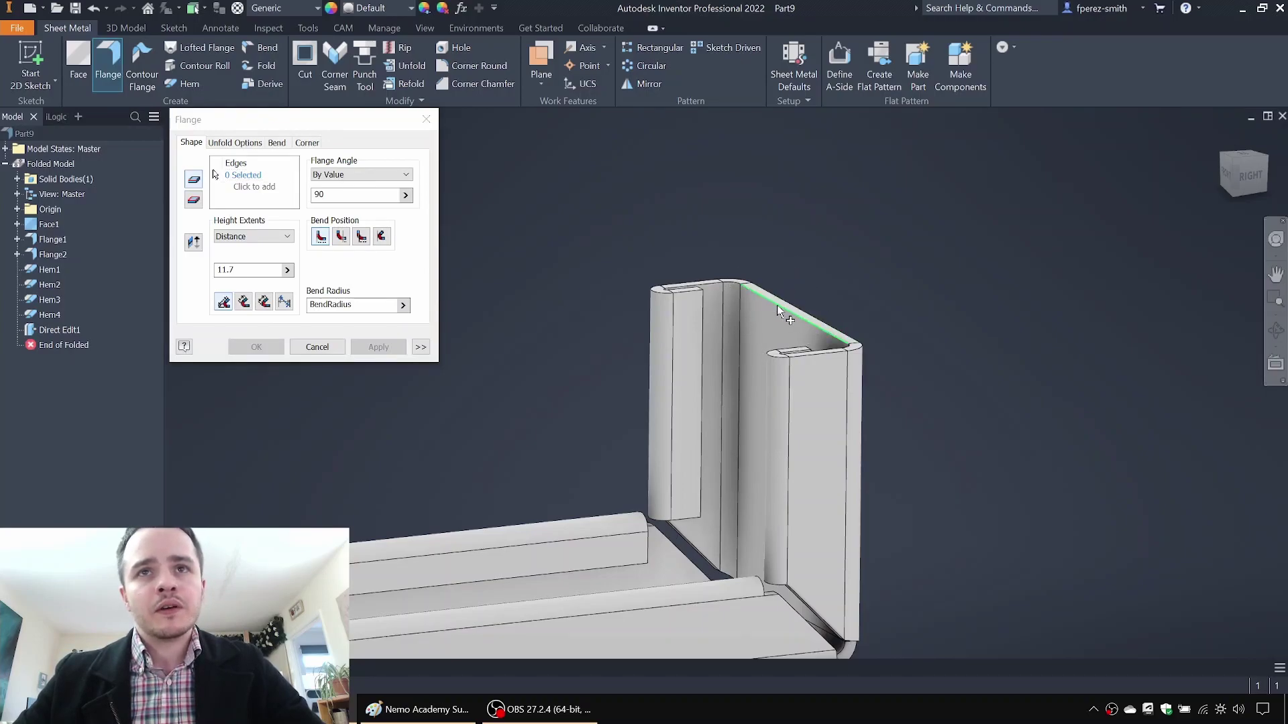
{"action": "left_click", "coordinate": [778, 310]}
{"action": "middle_click_drag", "start_coordinate": [862, 235], "coordinate": [808, 238], "text": "shift"}
{"action": "scroll", "coordinate": [668, 253], "scroll_direction": "down", "scroll_amount": 5}
{"action": "scroll", "coordinate": [653, 248], "scroll_direction": "up", "scroll_amount": 3}
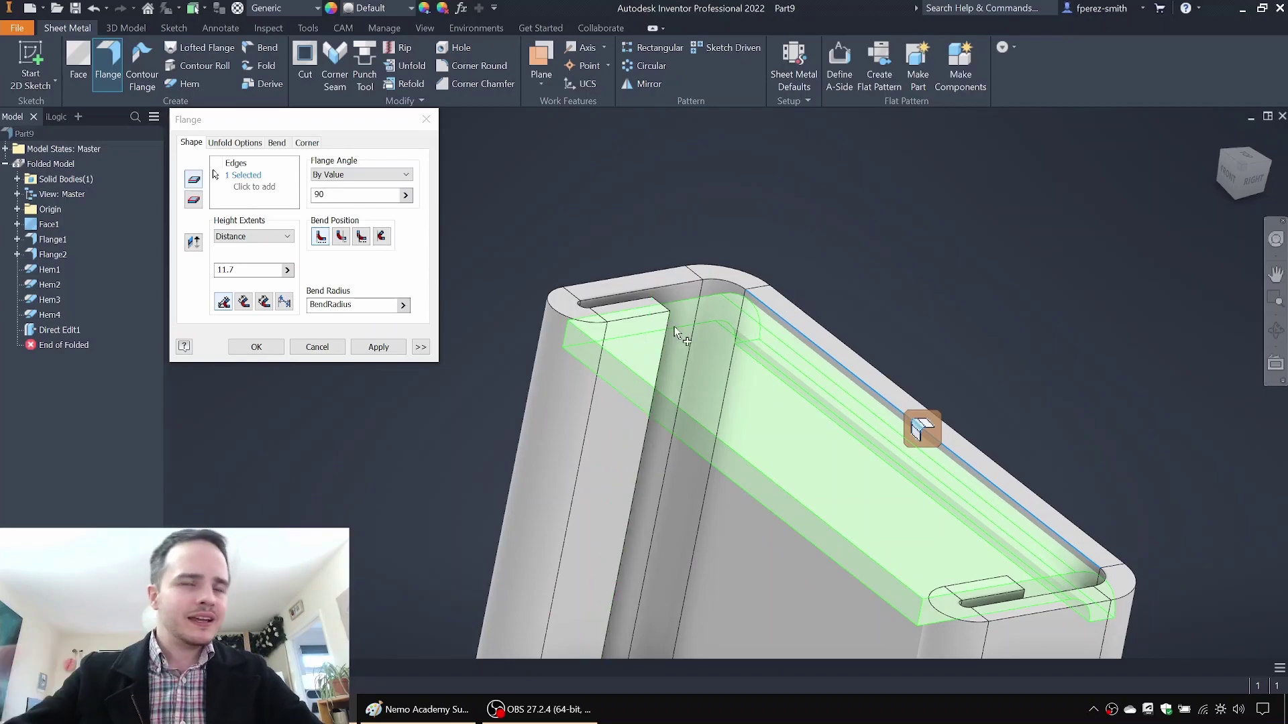
{"action": "middle_click_drag", "start_coordinate": [877, 305], "coordinate": [853, 297], "text": "shift"}
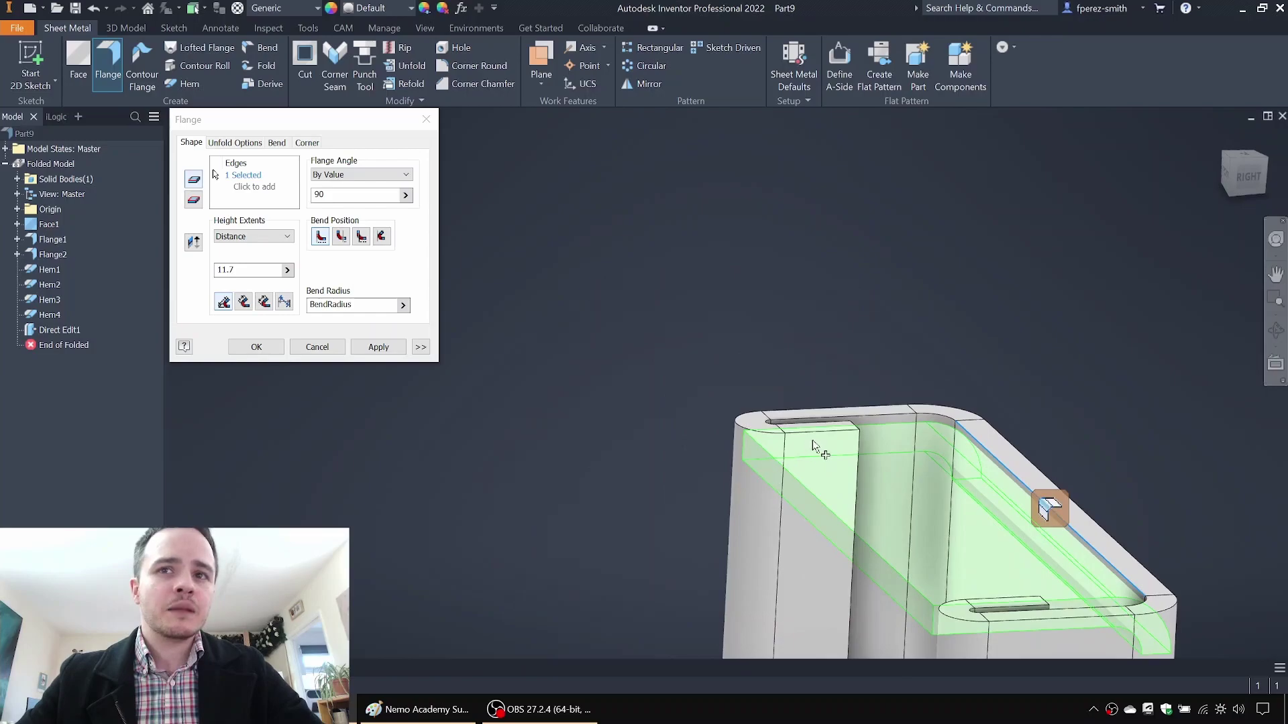
{"action": "middle_click_drag", "start_coordinate": [937, 260], "coordinate": [525, 220]}
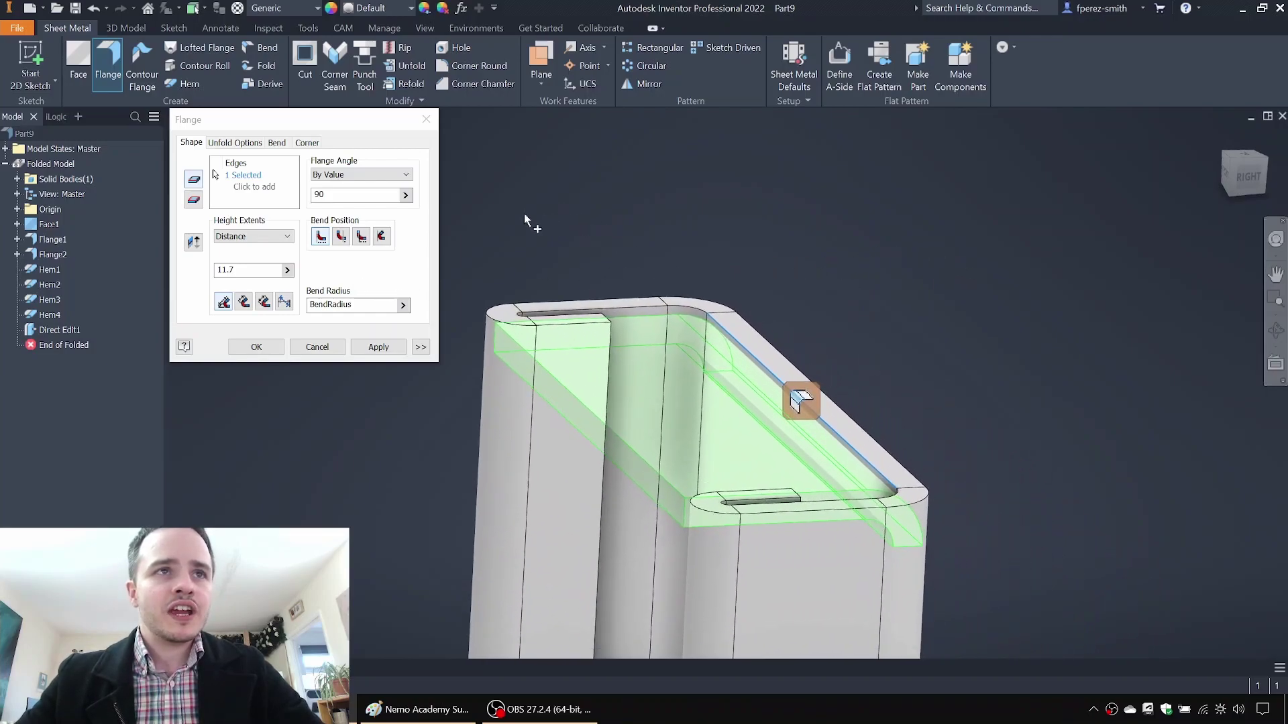
{"action": "left_click", "coordinate": [341, 244]}
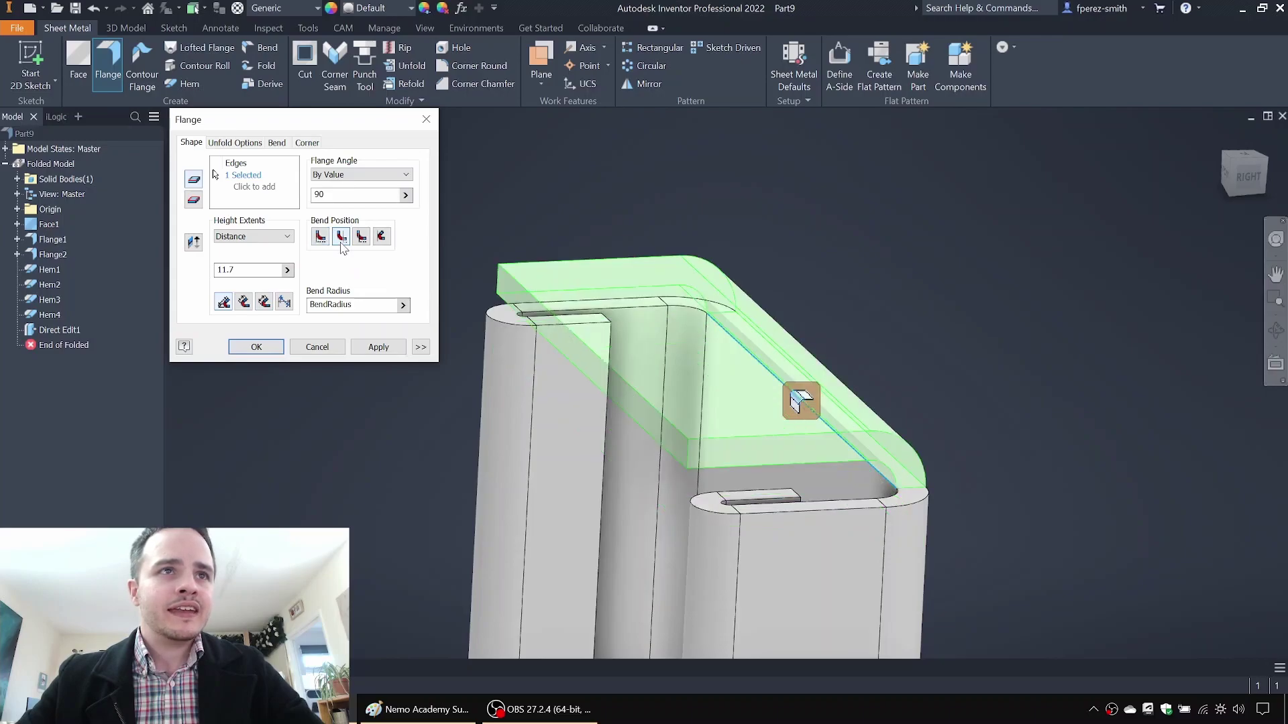
{"action": "middle_click_drag", "start_coordinate": [980, 305], "coordinate": [967, 296], "text": "shift"}
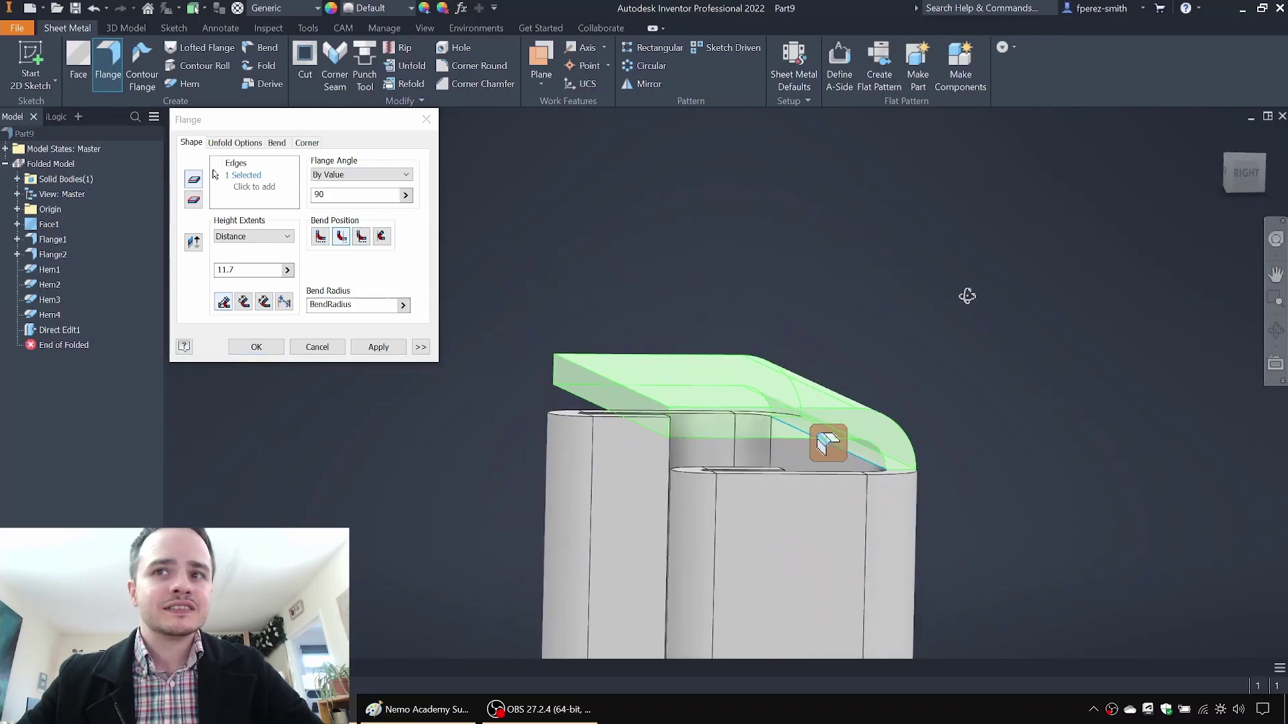
{"action": "scroll", "coordinate": [738, 321], "scroll_direction": "down", "scroll_amount": 3}
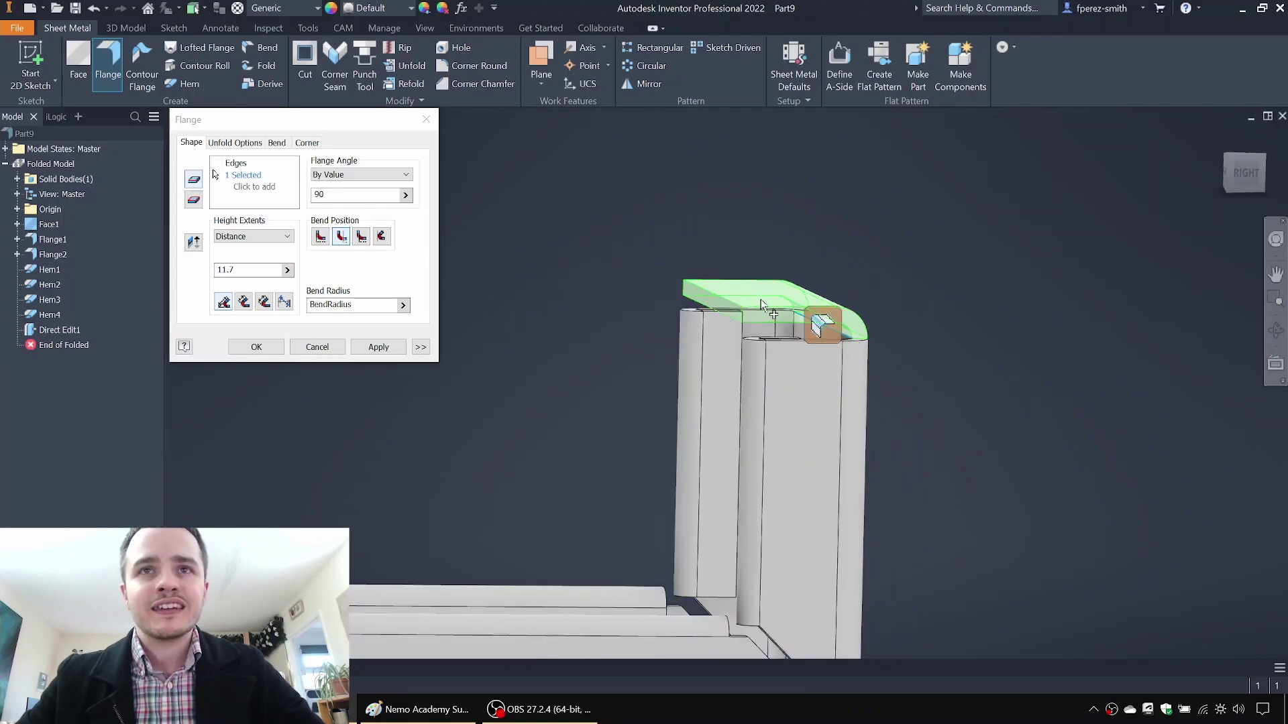
{"action": "scroll", "coordinate": [763, 305], "scroll_direction": "up", "scroll_amount": 3}
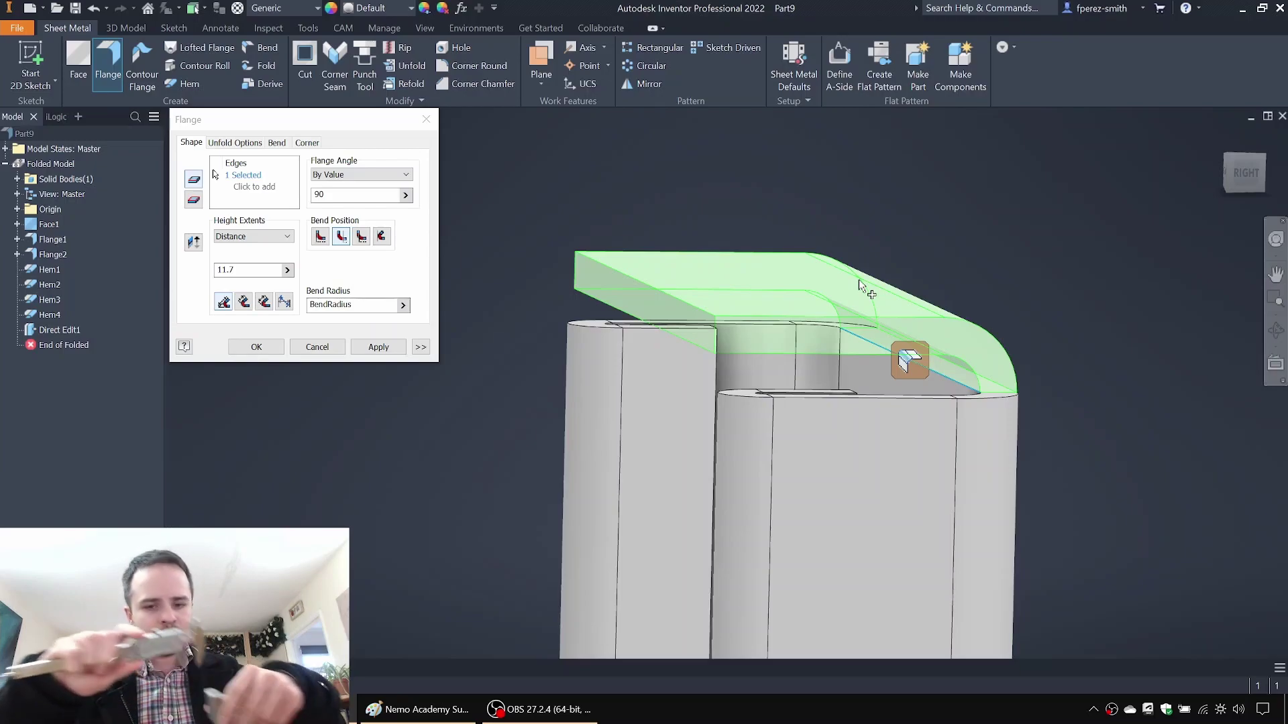
Step: Set the top flange's height distance to 15 mm and create the flange
{"action": "double_click", "coordinate": [254, 274]}
{"action": "type", "text": "15"}
{"action": "middle_click_drag", "start_coordinate": [598, 236], "coordinate": [585, 256], "text": "shift"}
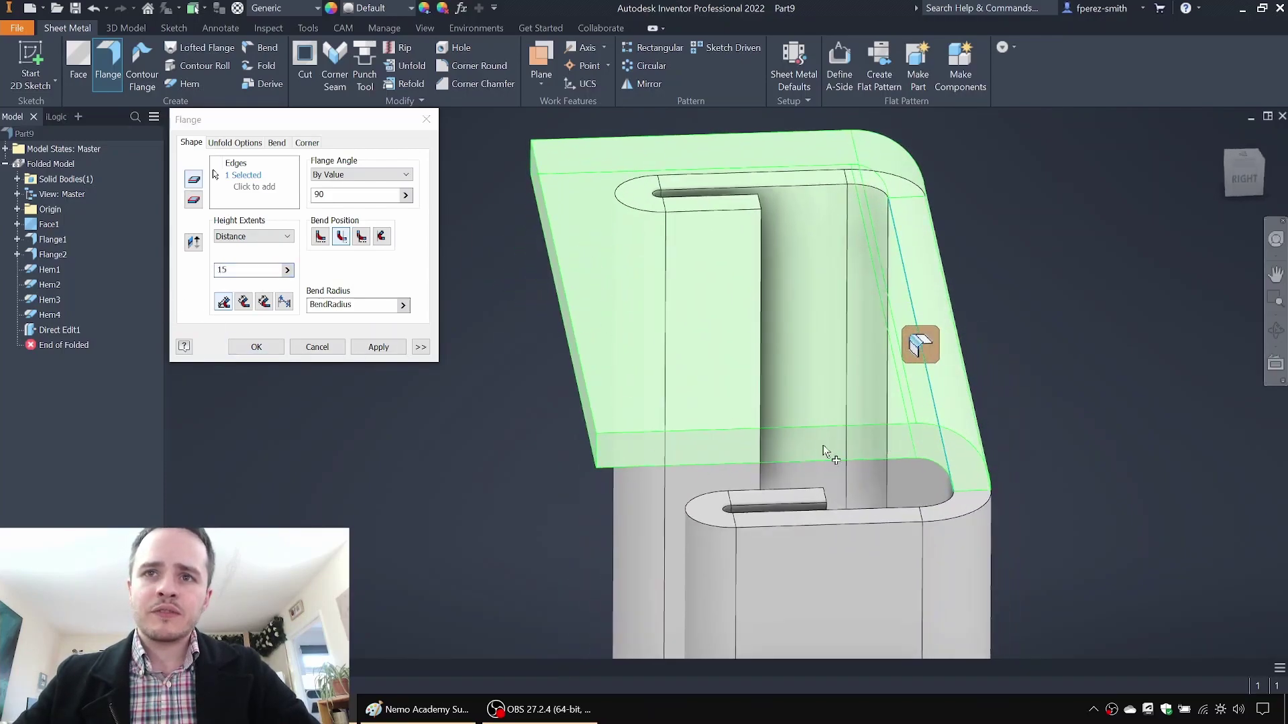
{"action": "left_click", "coordinate": [257, 348]}
{"action": "mouse_move", "coordinate": [252, 346]}
{"action": "middle_mouse_down", "text": "shift"}
{"action": "mouse_move", "coordinate": [393, 346]}
{"action": "mouse_move", "coordinate": [782, 294]}
{"action": "middle_mouse_up", "text": "shift"}
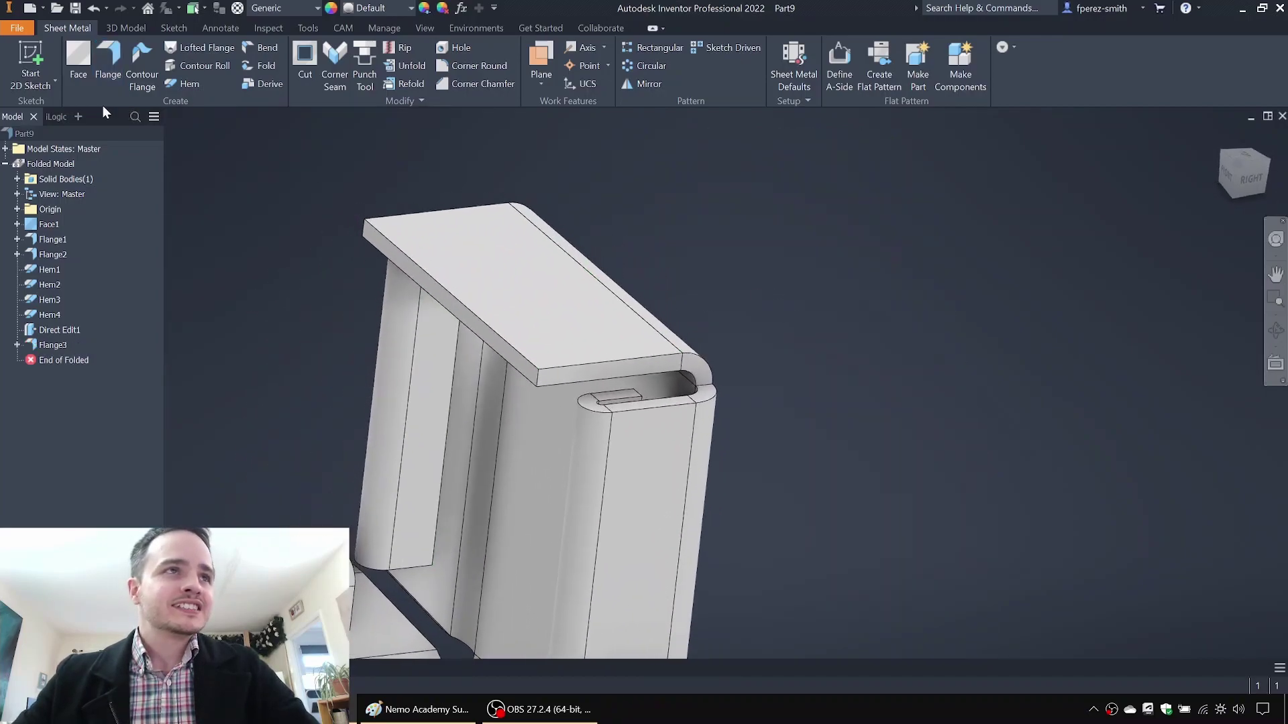
Step: Create a sketch on one side face of the top flange, project the outlines of the flange and its bend, and finish the sketch
{"action": "left_click", "coordinate": [30, 55]}
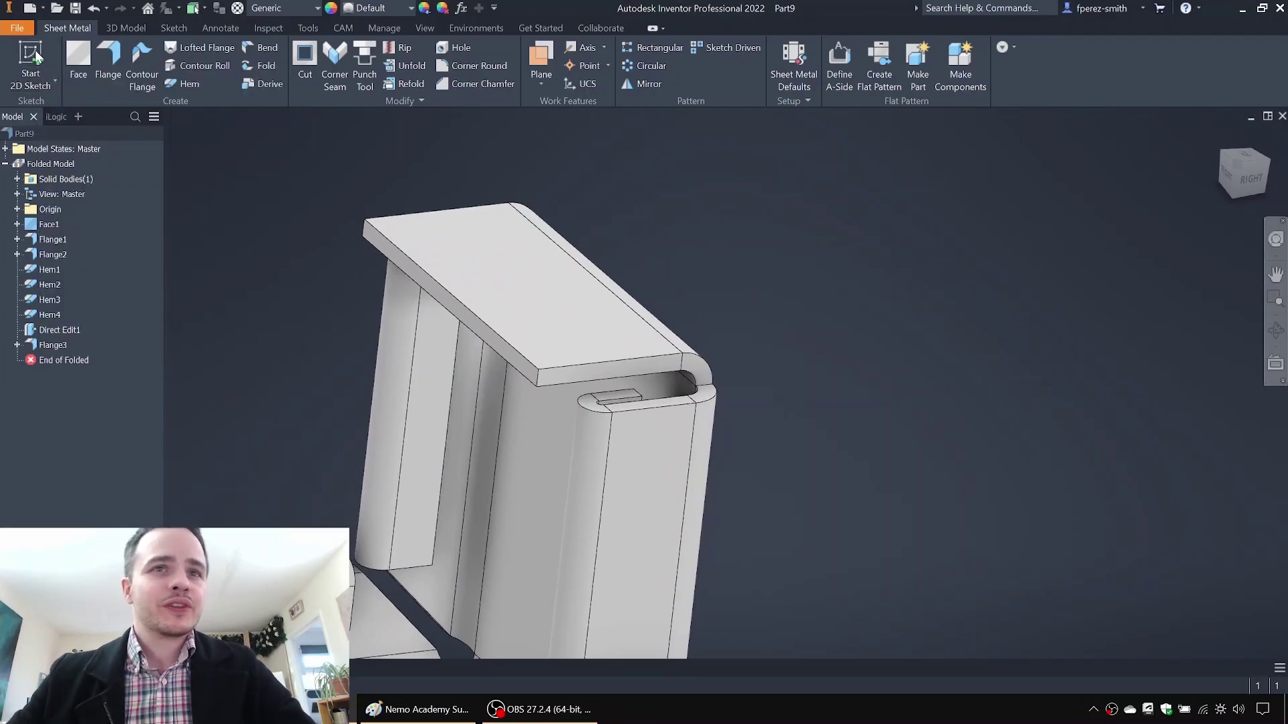
{"action": "left_click", "coordinate": [632, 374]}
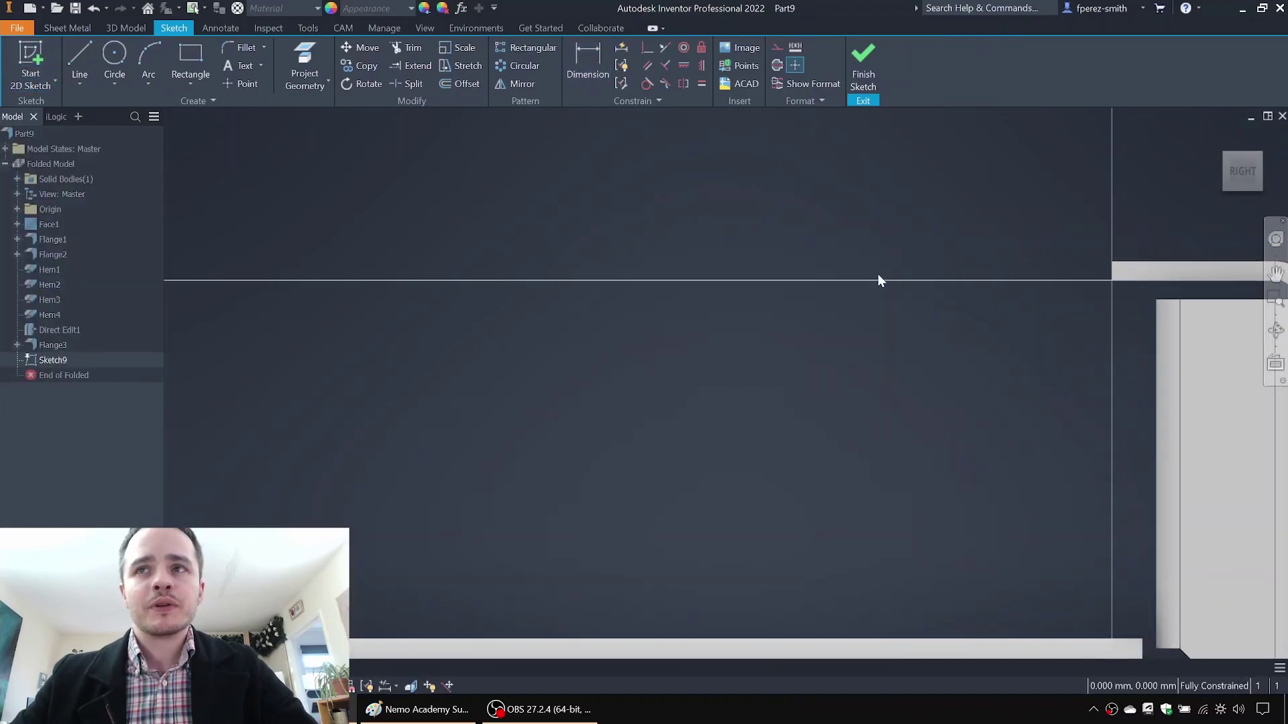
{"action": "left_click", "coordinate": [318, 63]}
{"action": "left_click", "coordinate": [473, 323]}
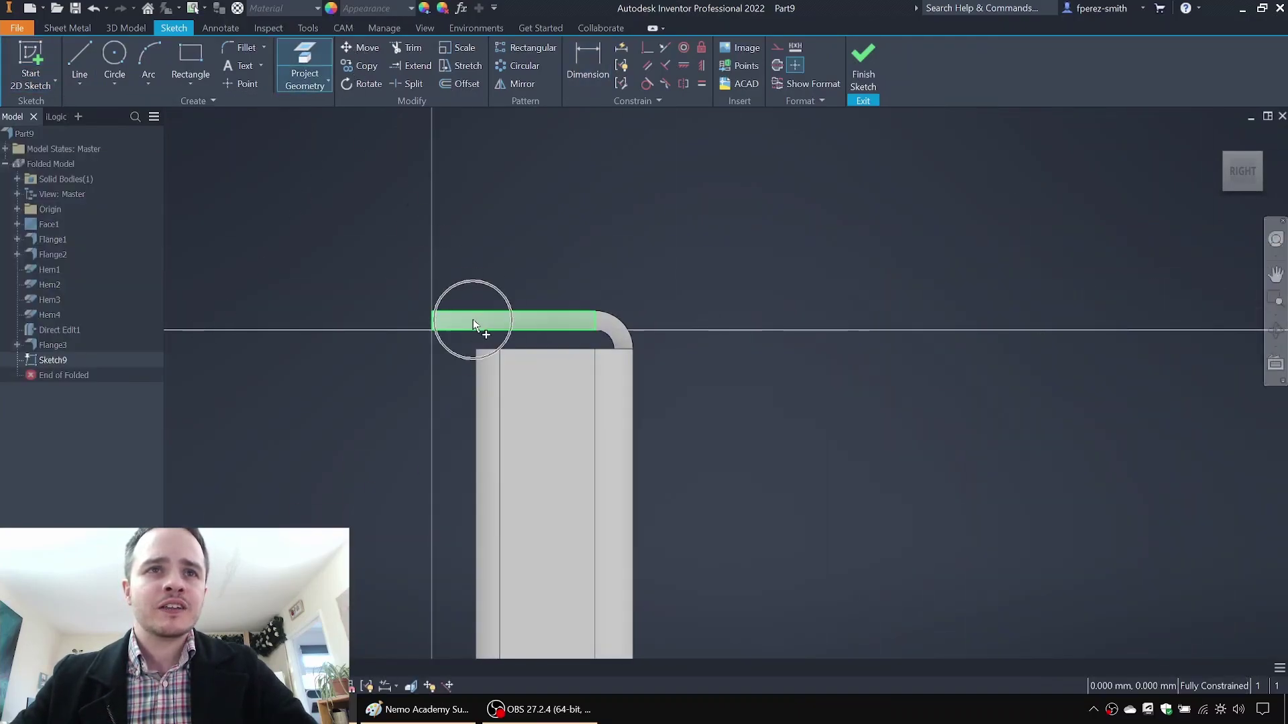
{"action": "middle_click_drag", "start_coordinate": [726, 216], "coordinate": [725, 229], "text": "shift"}
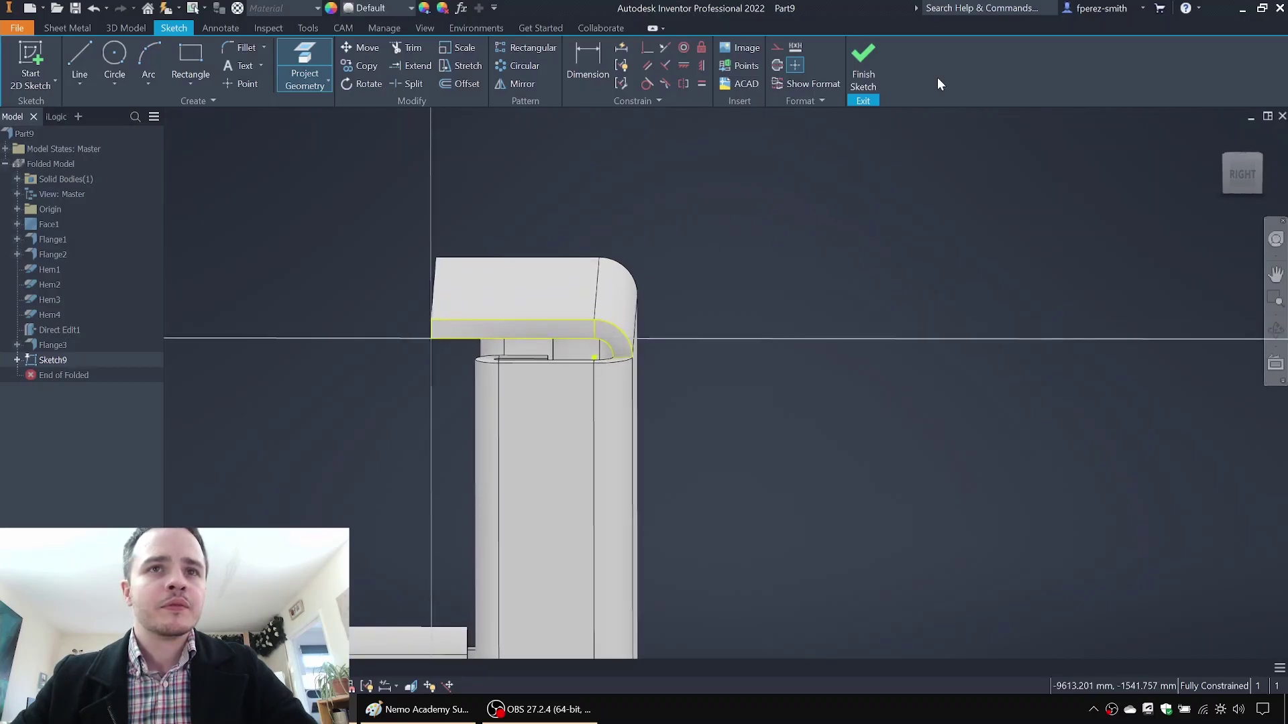
{"action": "left_click", "coordinate": [866, 61]}
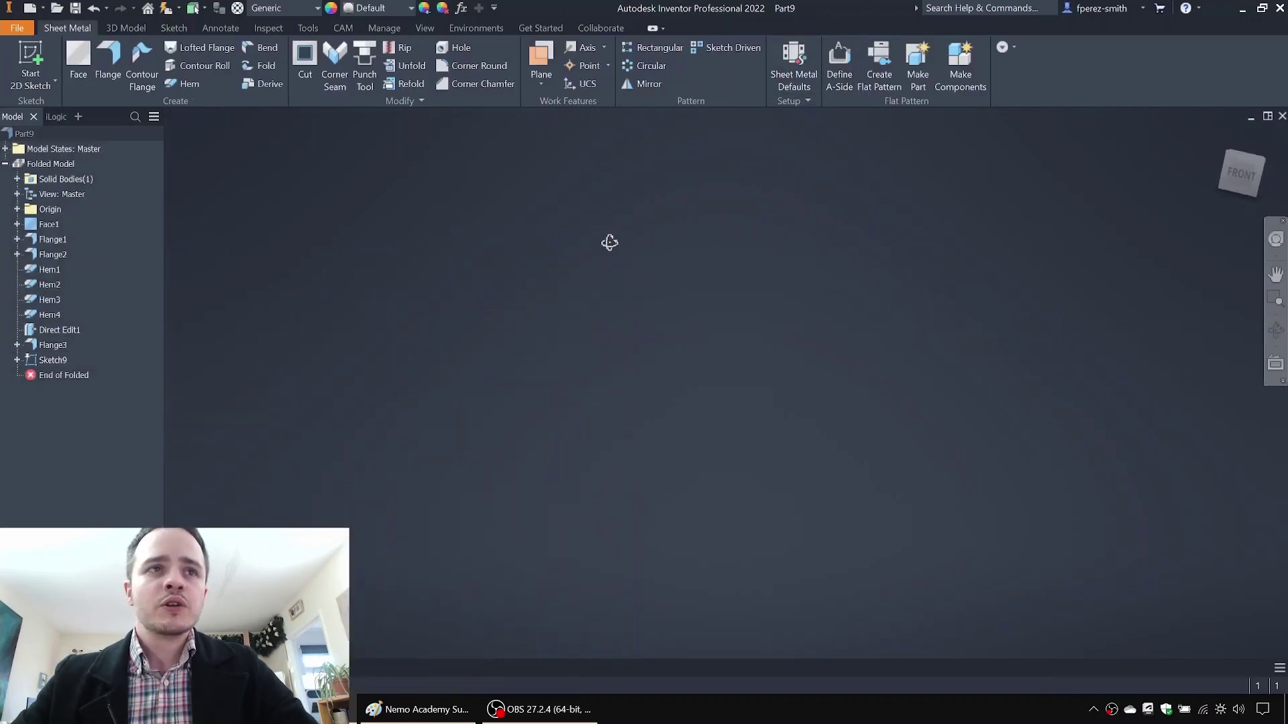
Step: Create a sketch on the opposite side face of the top flange, project the flange and bend outlines, and finish it
{"action": "middle_click_drag", "start_coordinate": [566, 303], "coordinate": [704, 208], "text": "shift"}
{"action": "scroll", "coordinate": [443, 147], "scroll_direction": "down", "scroll_amount": 3}
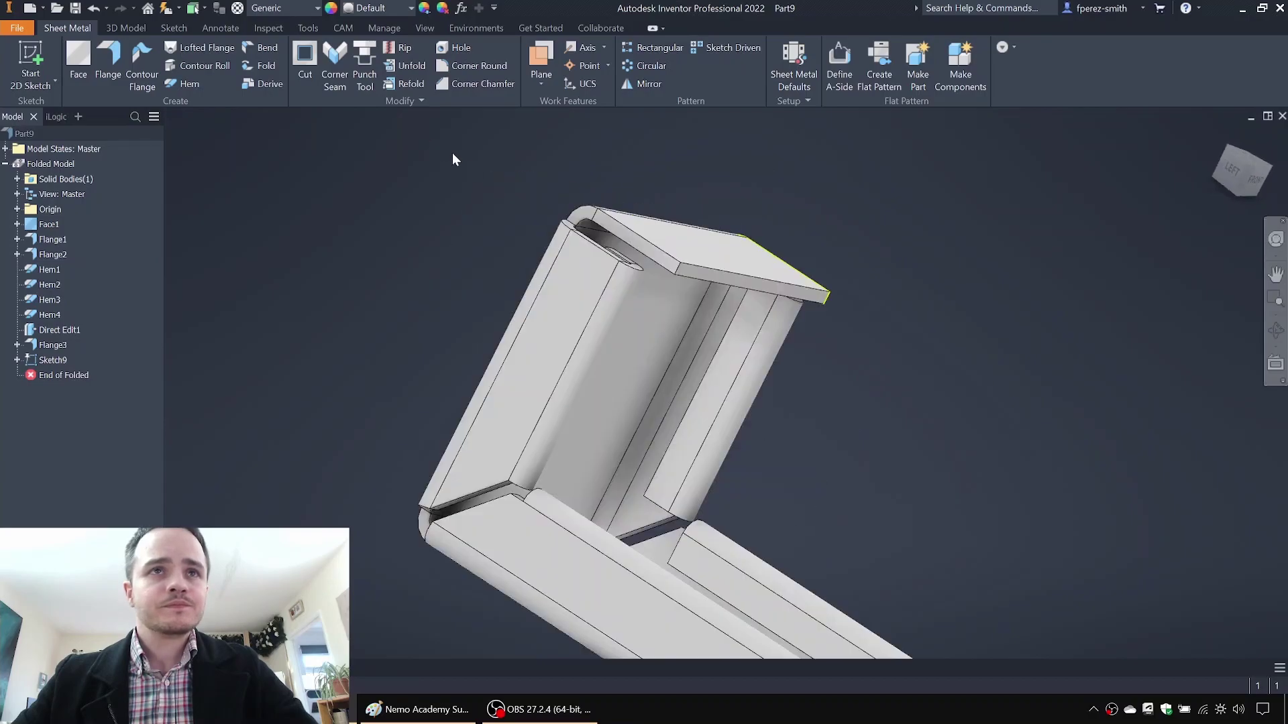
{"action": "scroll", "coordinate": [515, 184], "scroll_direction": "down", "scroll_amount": 4}
{"action": "left_click", "coordinate": [30, 64]}
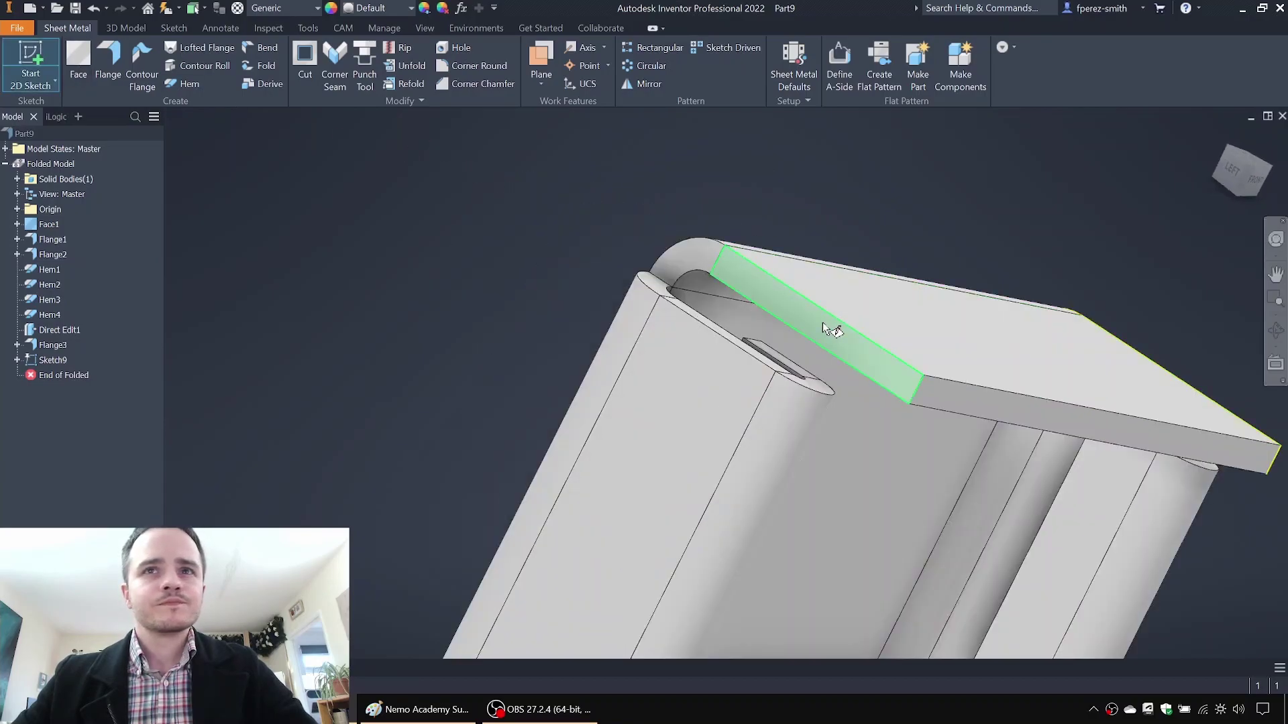
{"action": "left_click", "coordinate": [828, 327]}
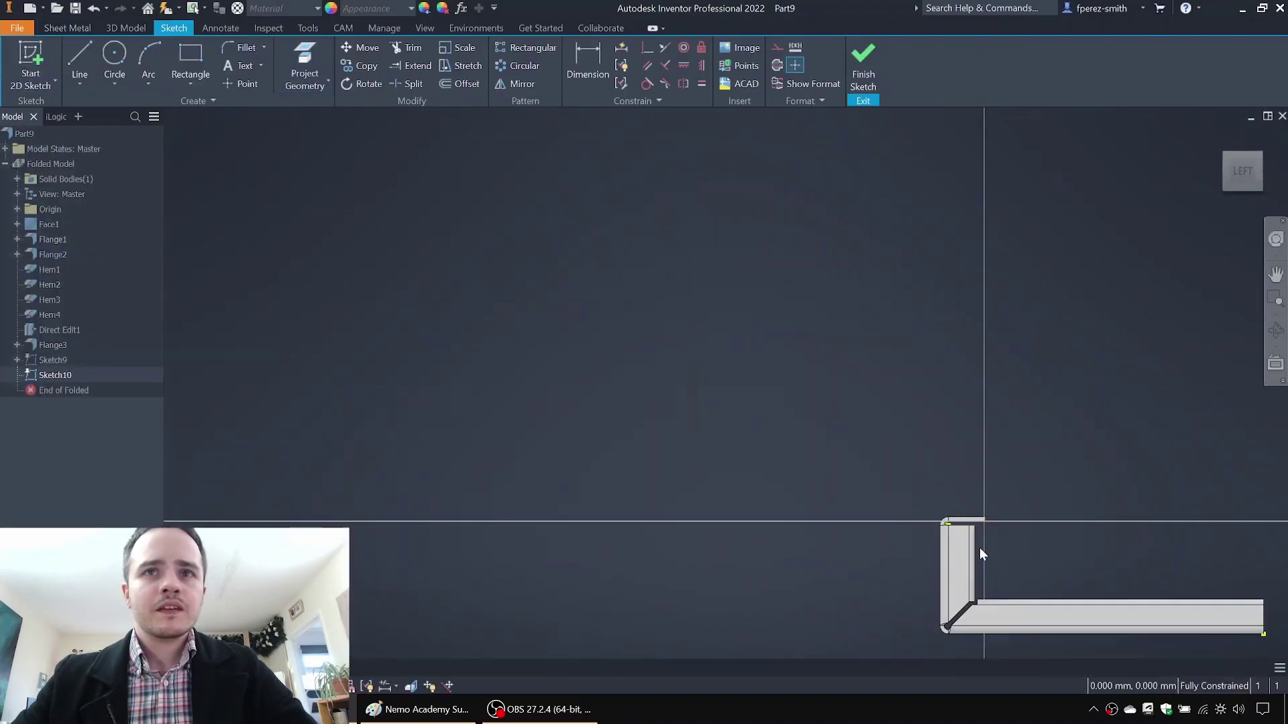
{"action": "scroll", "coordinate": [925, 520], "scroll_direction": "down", "scroll_amount": 3}
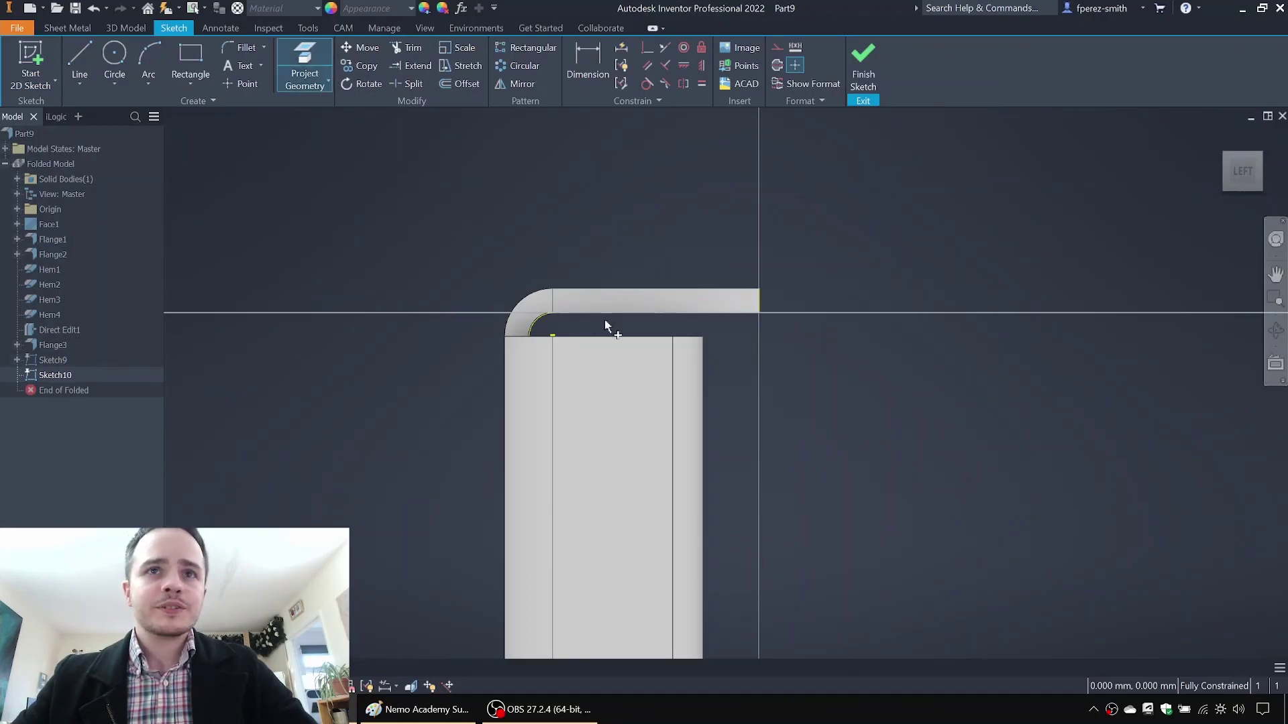
{"action": "left_click", "coordinate": [863, 67]}
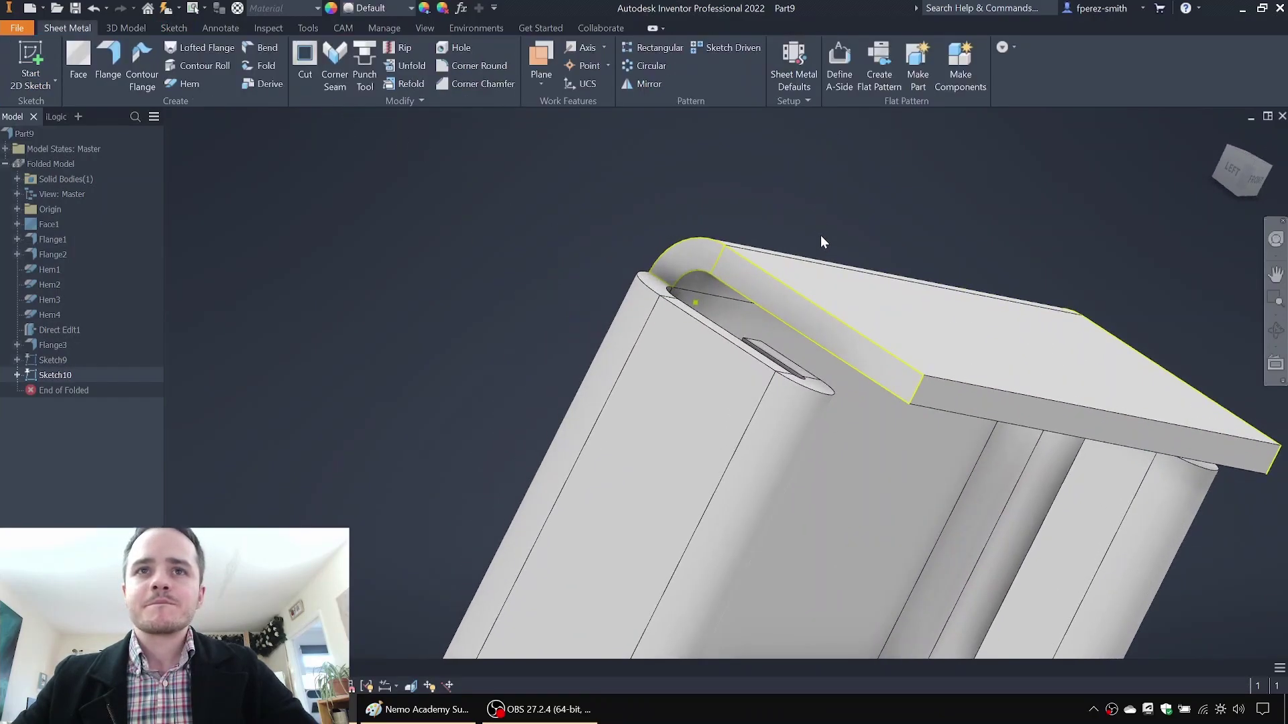
Step: Extrude the flat flange profile of the new side sketch 6 mm outward, joined to the body
{"action": "key", "text": "e"}
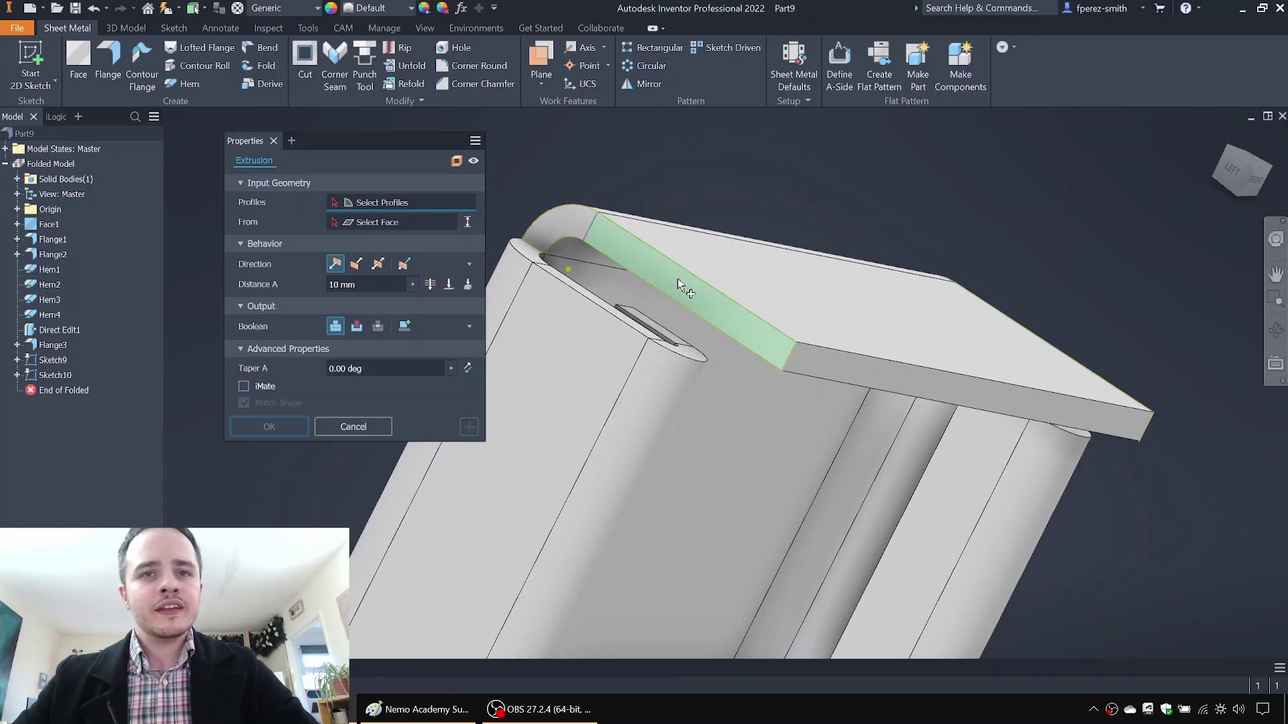
{"action": "left_click", "coordinate": [678, 279]}
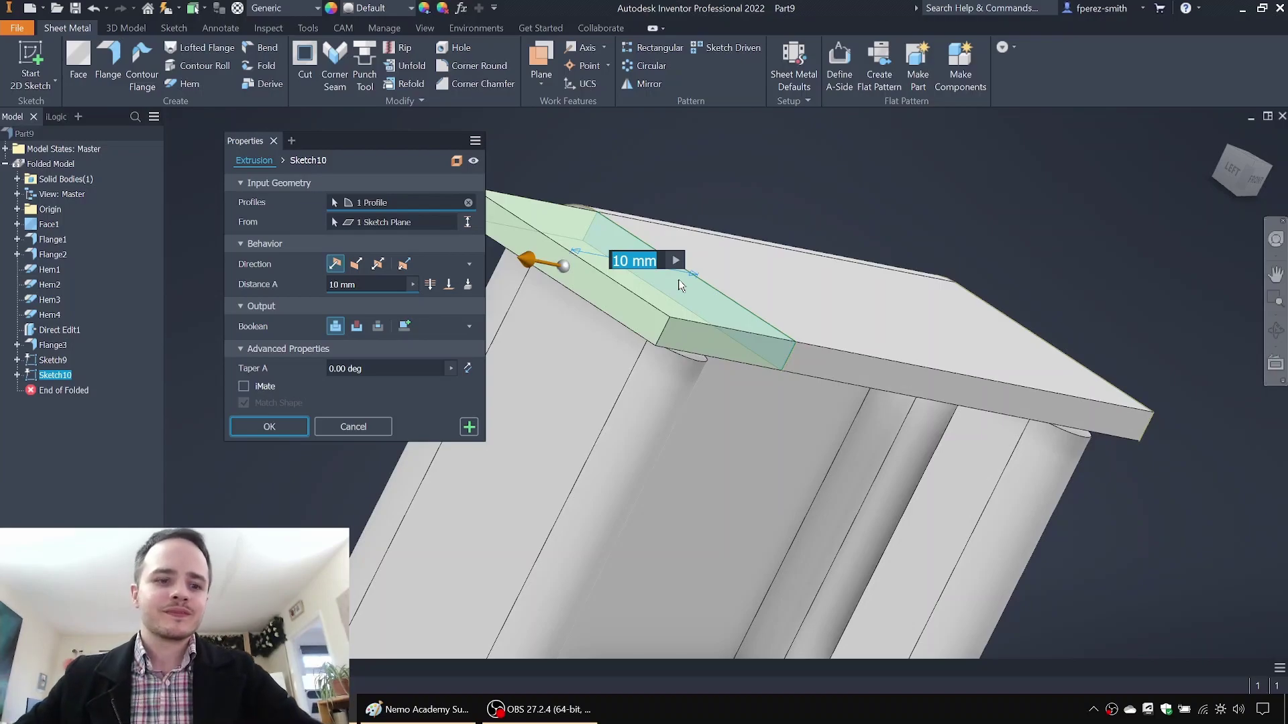
{"action": "type", "text": "6"}
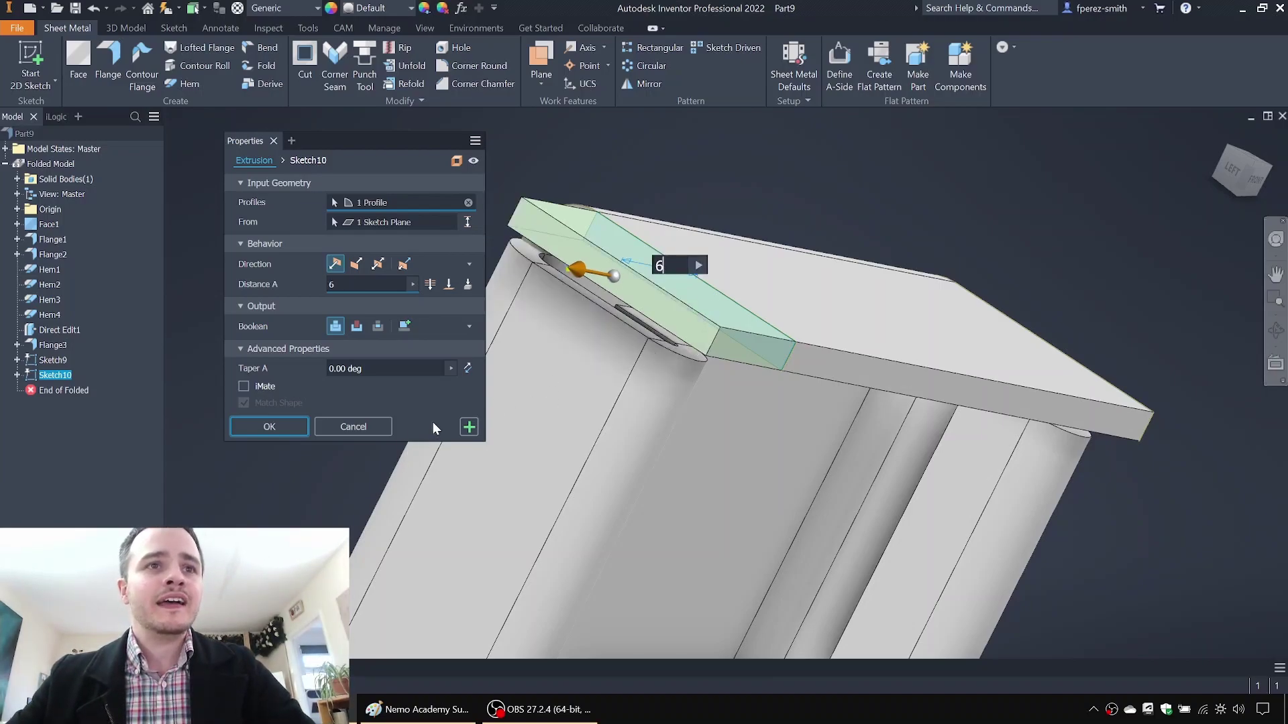
{"action": "left_click", "coordinate": [469, 426]}
Step: Extrude the flat flange profile on the other side of the top flange 6 mm outward as well
{"action": "middle_click_drag", "start_coordinate": [965, 329], "coordinate": [778, 328], "text": "shift"}
{"action": "scroll", "coordinate": [766, 325], "scroll_direction": "down", "scroll_amount": 3}
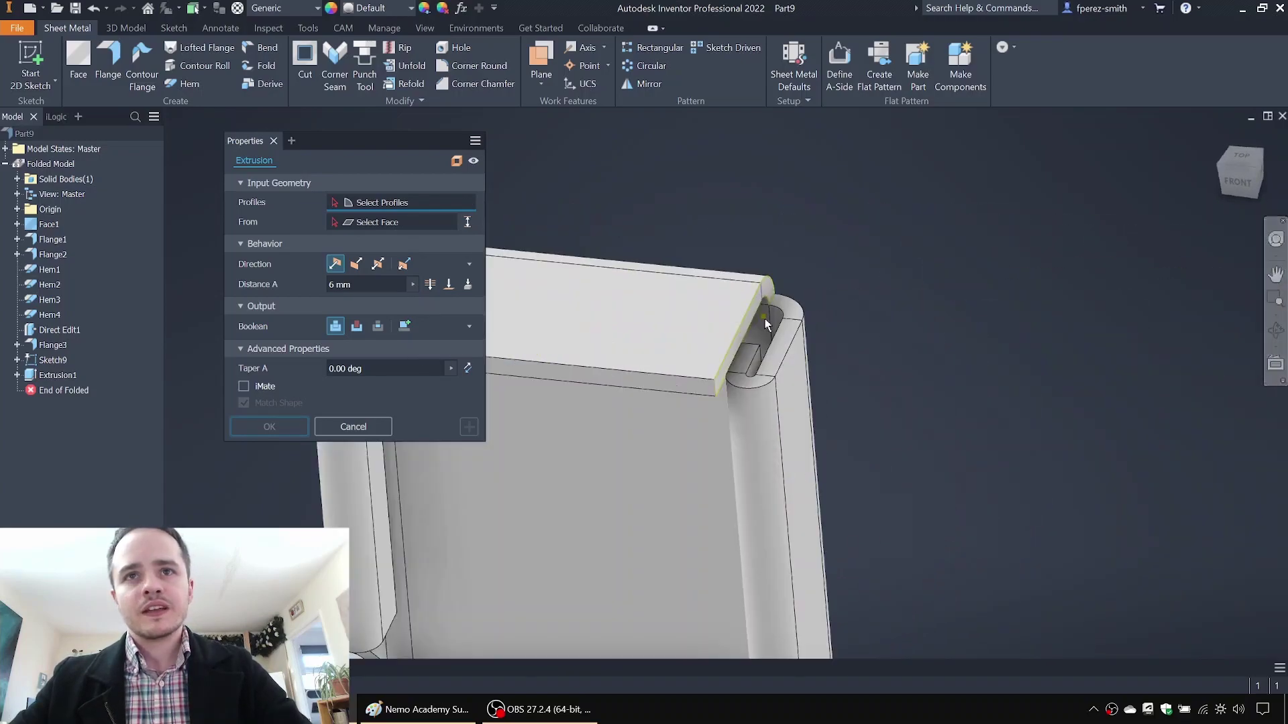
{"action": "scroll", "coordinate": [765, 319], "scroll_direction": "down", "scroll_amount": 3}
{"action": "left_click", "coordinate": [743, 295]}
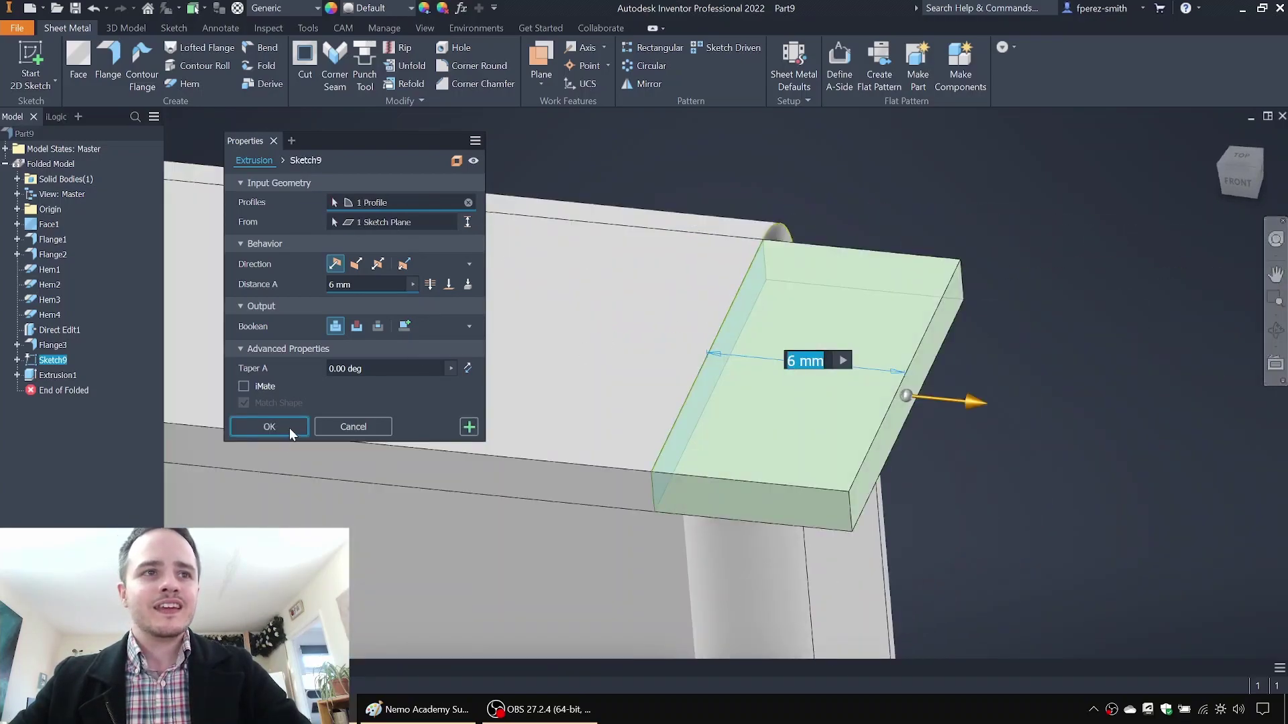
{"action": "left_click", "coordinate": [269, 427]}
Step: Start a sketch on the top flange's upper face and draw a two-point rectangle about 8.9 mm wide inside it
{"action": "scroll", "coordinate": [733, 365], "scroll_direction": "up", "scroll_amount": 5}
{"action": "middle_click_drag", "start_coordinate": [733, 365], "coordinate": [790, 275], "text": "shift"}
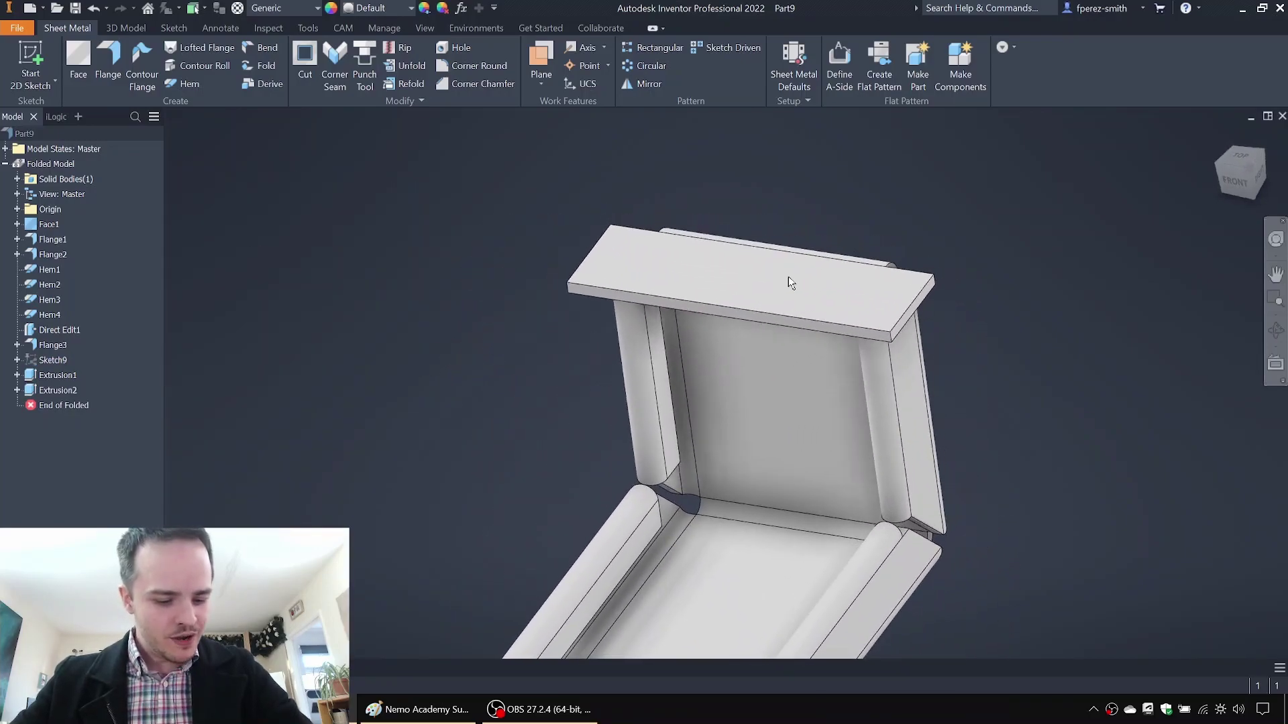
{"action": "middle_click_drag", "start_coordinate": [803, 219], "coordinate": [876, 138]}
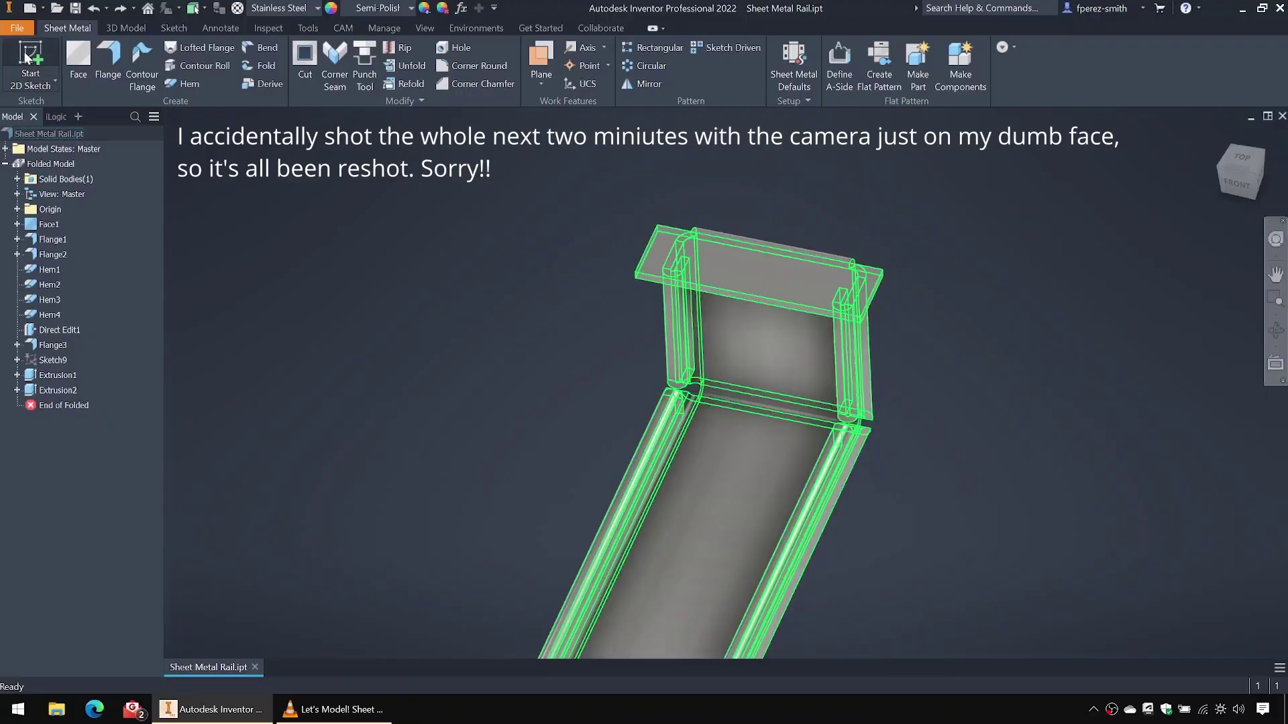
{"action": "key", "text": "s"}
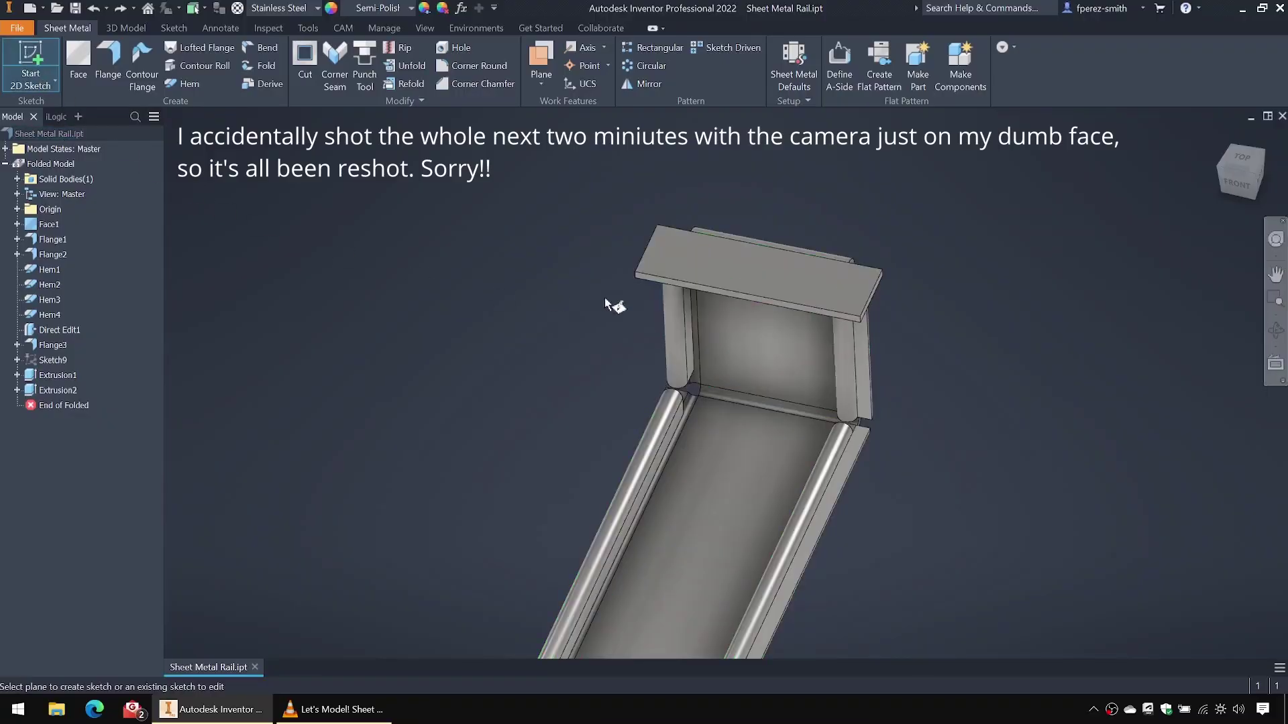
{"action": "left_click", "coordinate": [786, 271]}
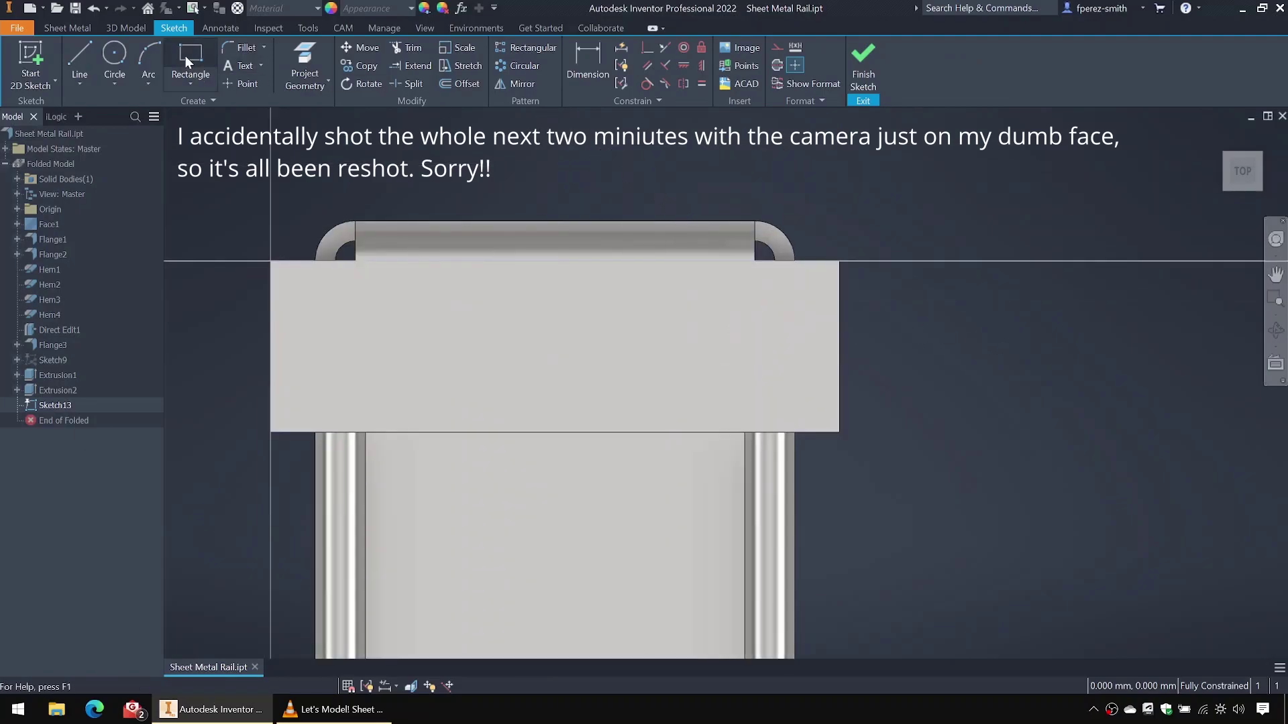
{"action": "key", "text": "r"}
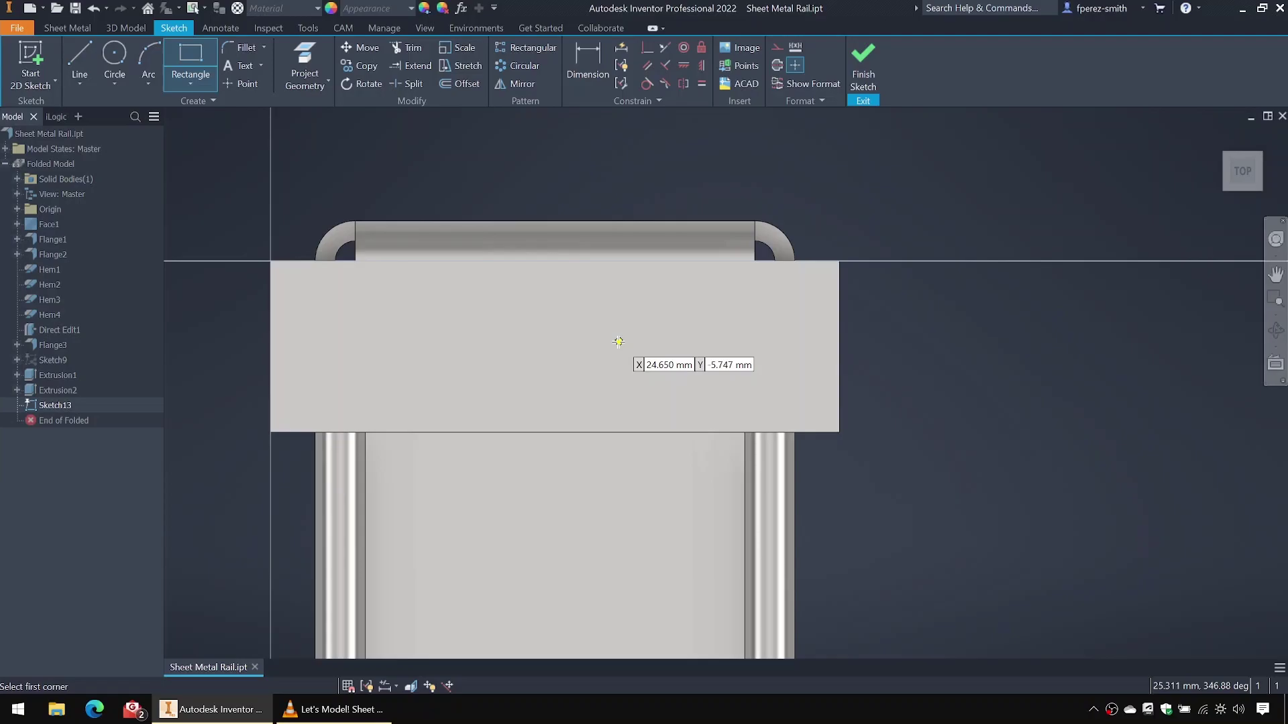
{"action": "left_click", "coordinate": [618, 342]}
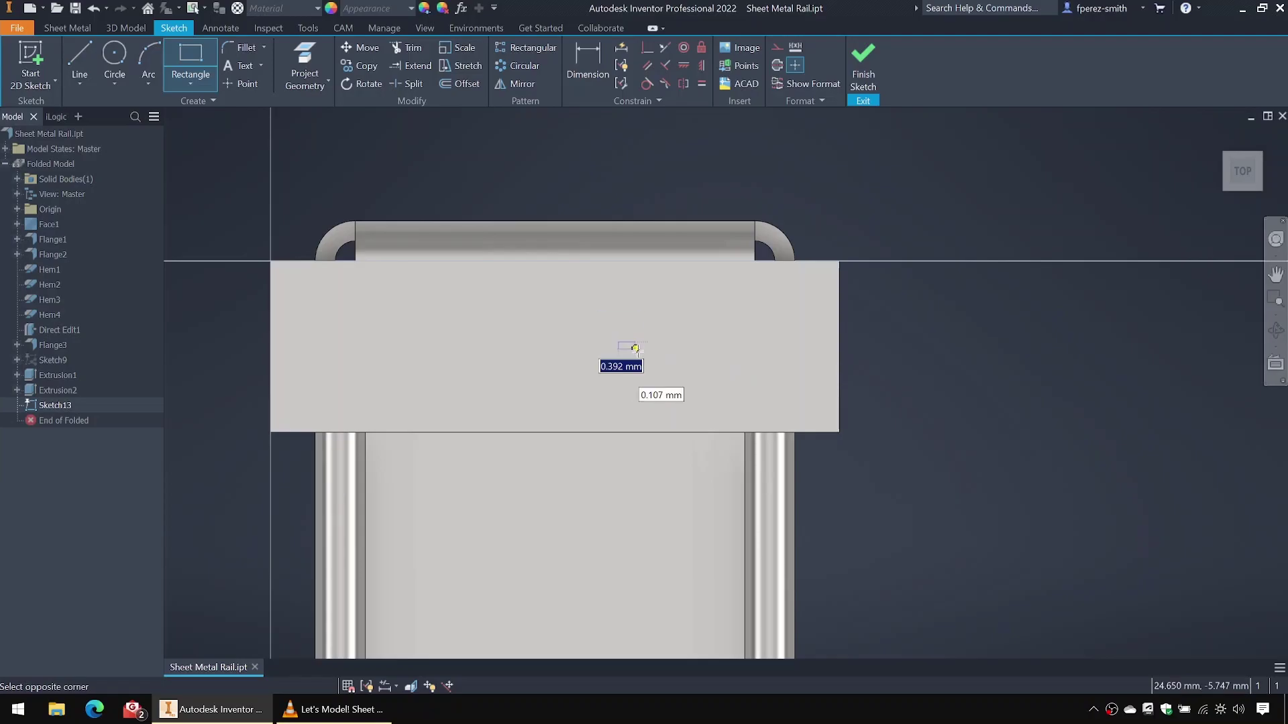
{"action": "left_click", "coordinate": [744, 398]}
Step: Dimension the rectangle's lower edge 4 mm from the flange's front edge
{"action": "left_click", "coordinate": [713, 399]}
{"action": "left_click", "coordinate": [711, 433]}
{"action": "left_click", "coordinate": [929, 476]}
{"action": "type", "text": "4"}
{"action": "key", "text": "Return"}
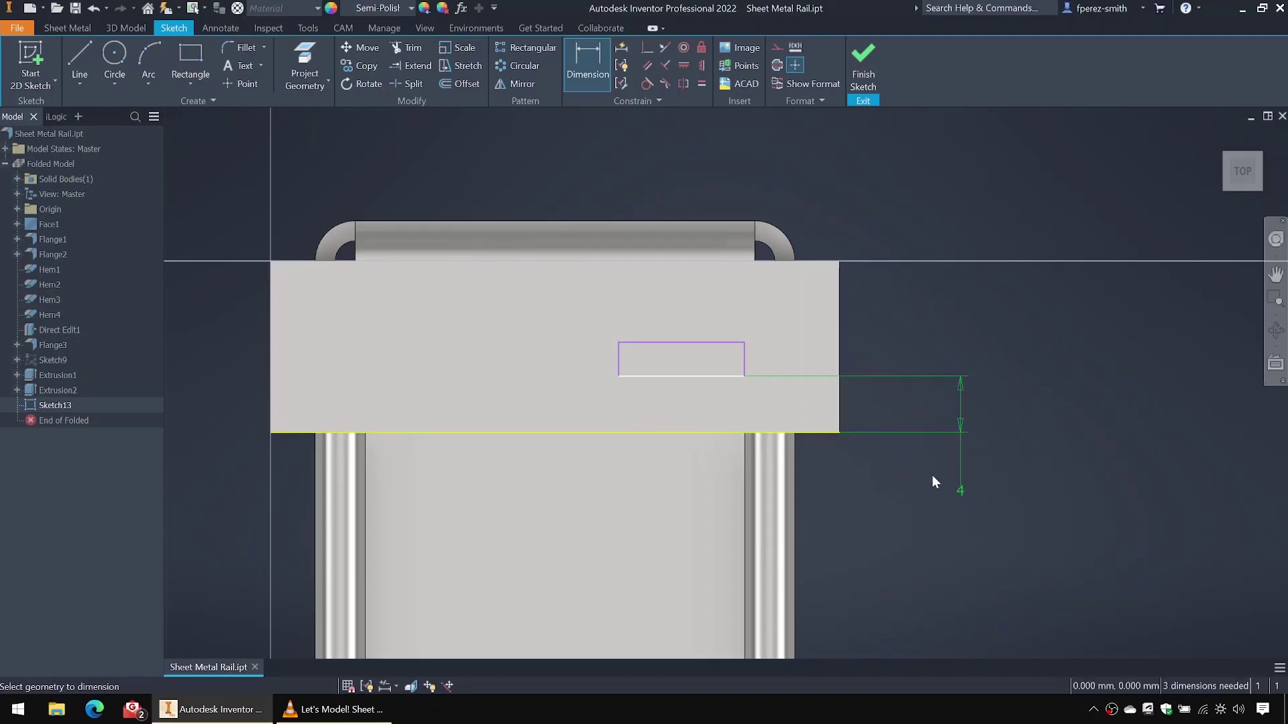
Step: Dimension the rectangle to a height of 1.8 mm and a width of 8 mm
{"action": "left_click", "coordinate": [744, 358]}
{"action": "left_click", "coordinate": [986, 359]}
{"action": "type", "text": "1.8"}
{"action": "key", "text": "Return"}
{"action": "left_click", "coordinate": [724, 351]}
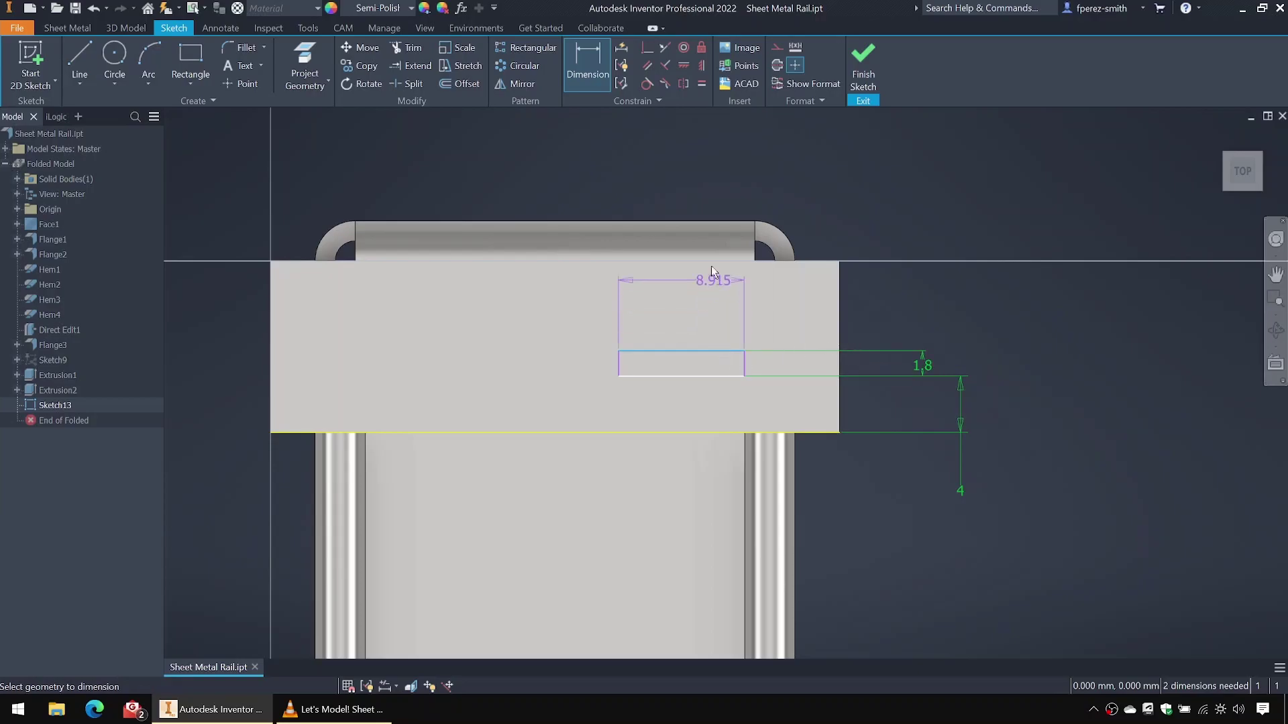
{"action": "left_click", "coordinate": [673, 165]}
{"action": "type", "text": "8"}
{"action": "key", "text": "Return"}
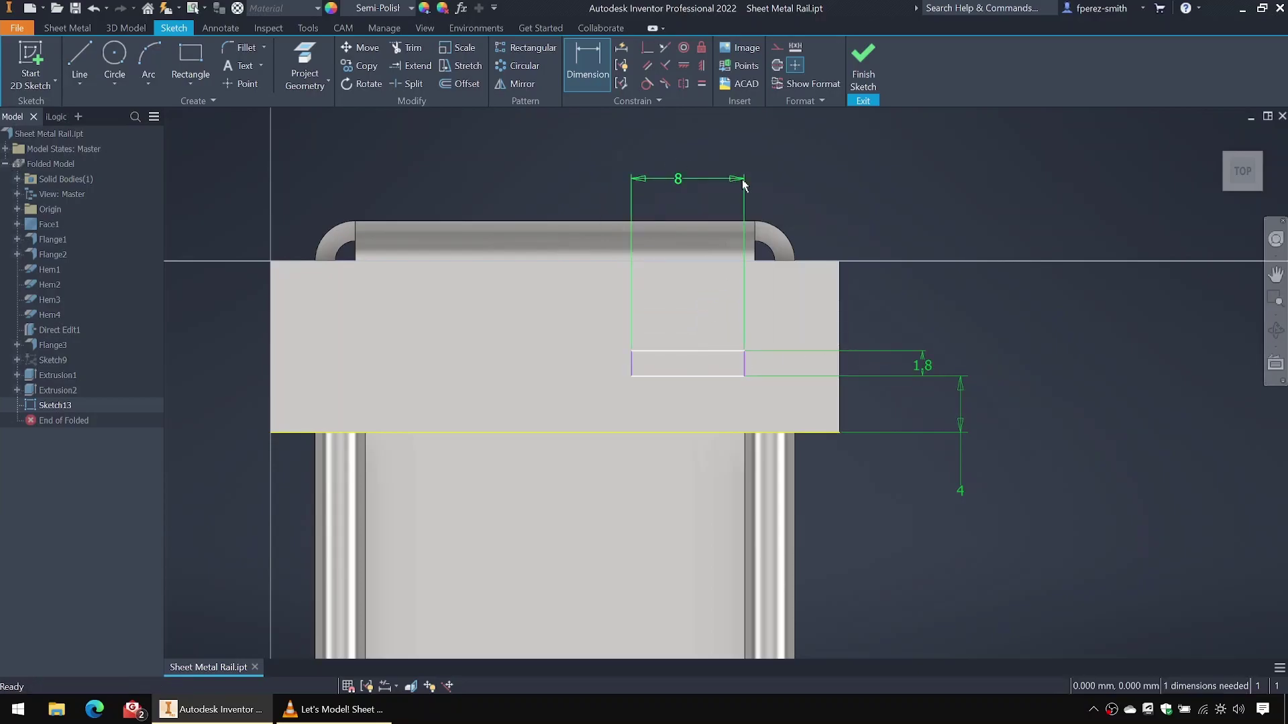
{"action": "key", "text": "Escape"}
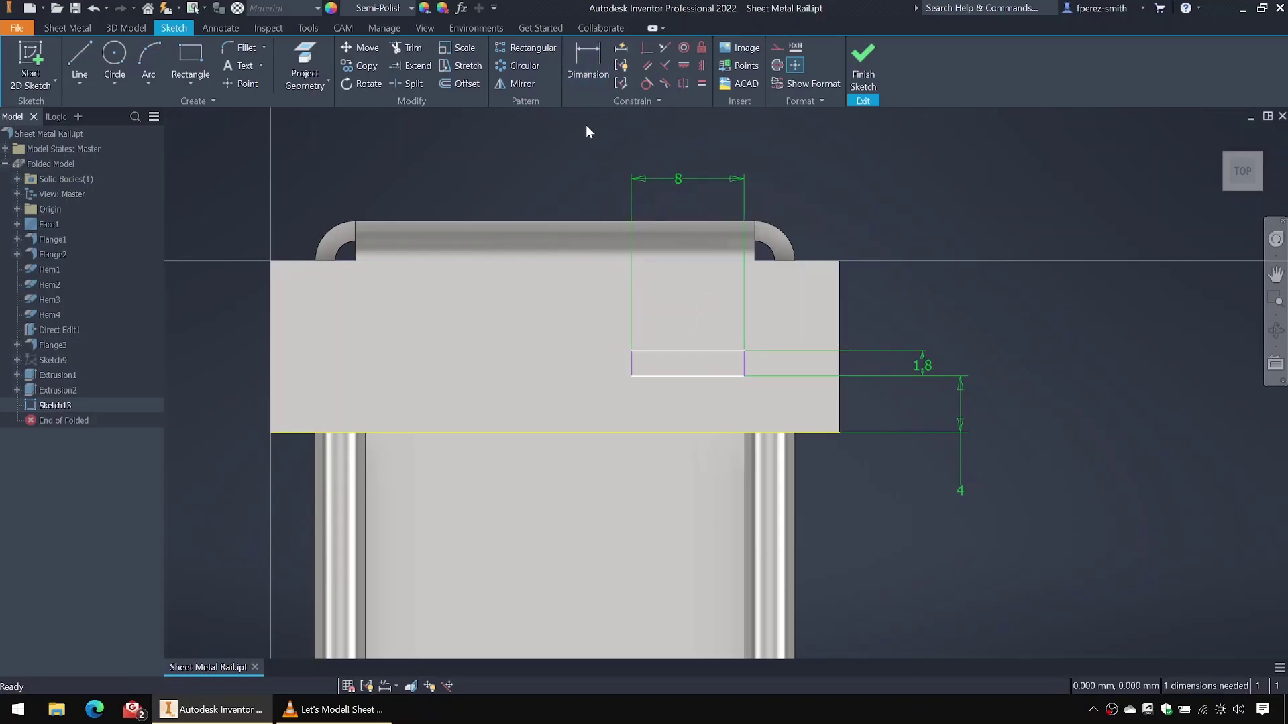
Step: Centre the rectangle on the flange by vertically aligning the midpoints of its lower edge and the flange's front edge
{"action": "left_click", "coordinate": [704, 65]}
{"action": "left_click", "coordinate": [688, 376]}
{"action": "left_click", "coordinate": [556, 434]}
{"action": "key", "text": "Escape"}
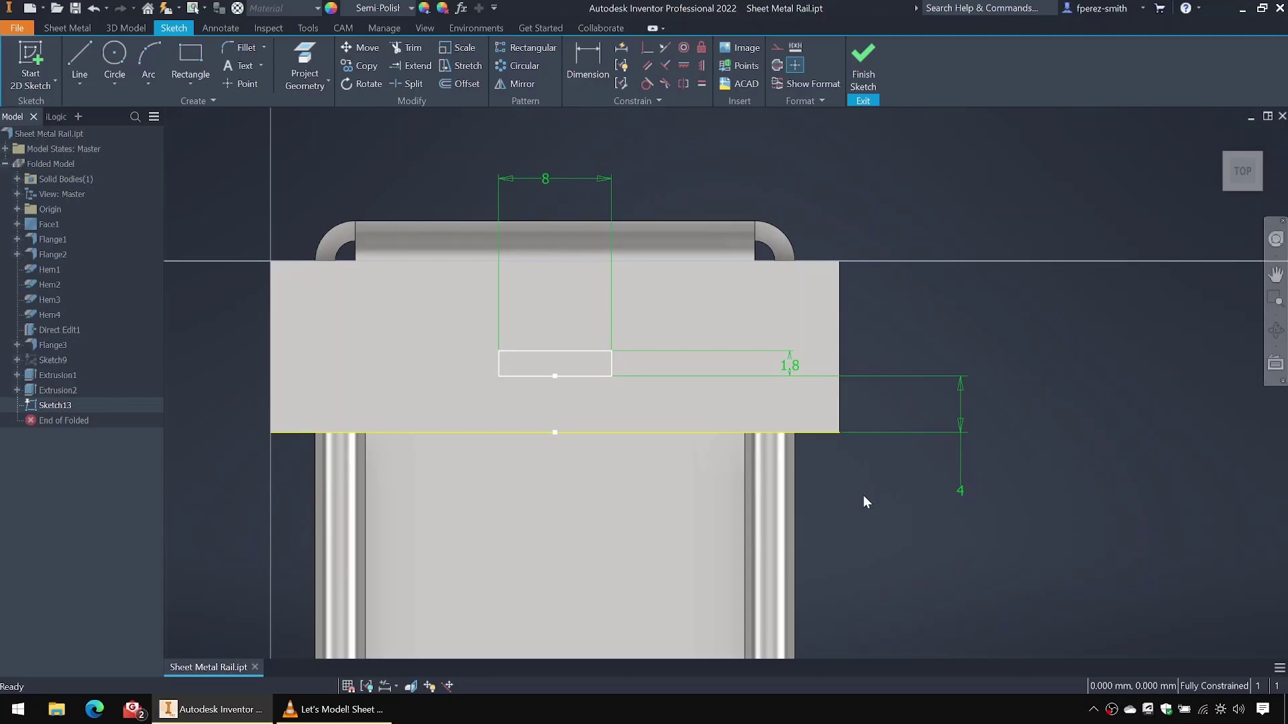
Step: Finish the sketch and cut the rectangle through the top flange with the distance set to Thickness
{"action": "left_click", "coordinate": [863, 67]}
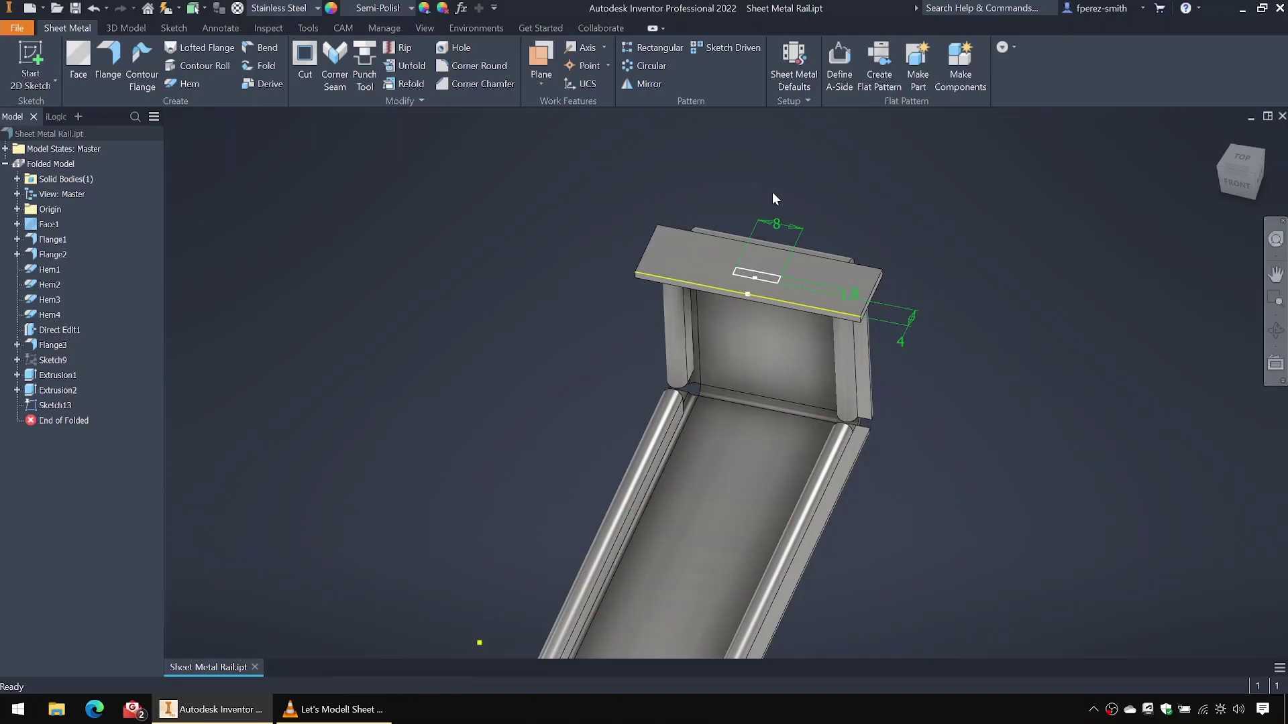
{"action": "left_click", "coordinate": [301, 67]}
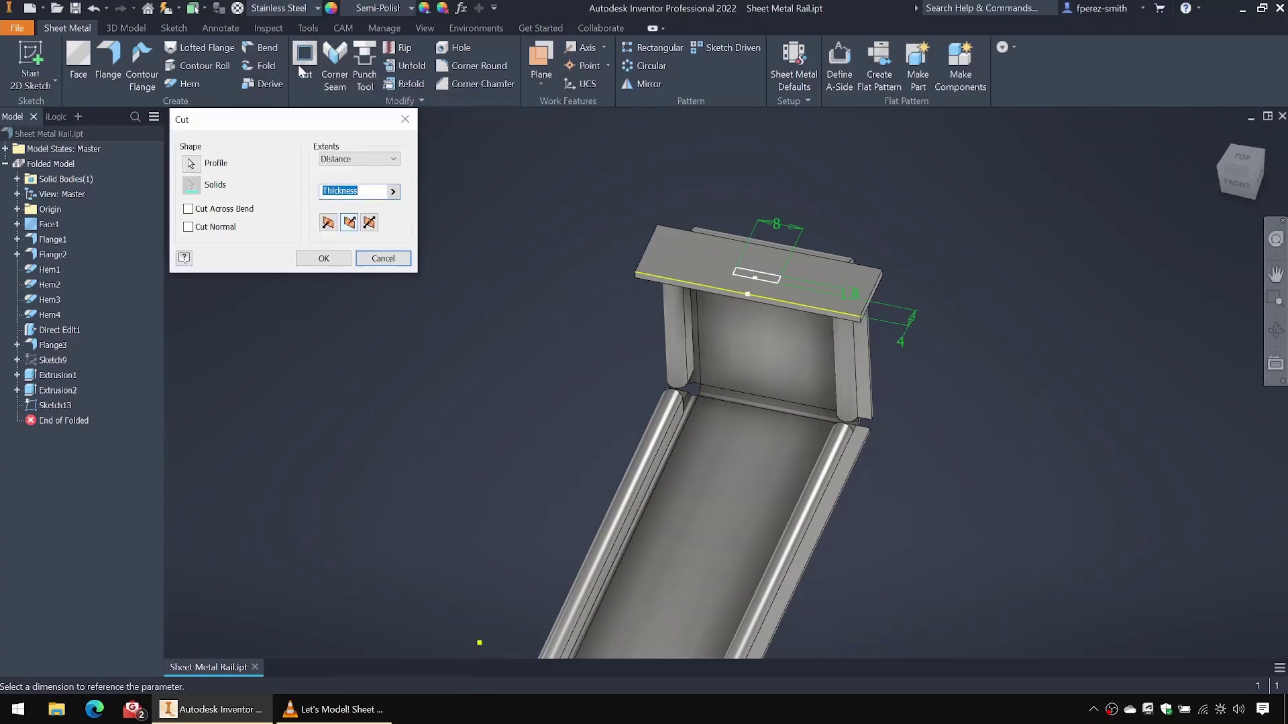
{"action": "left_click", "coordinate": [324, 258]}
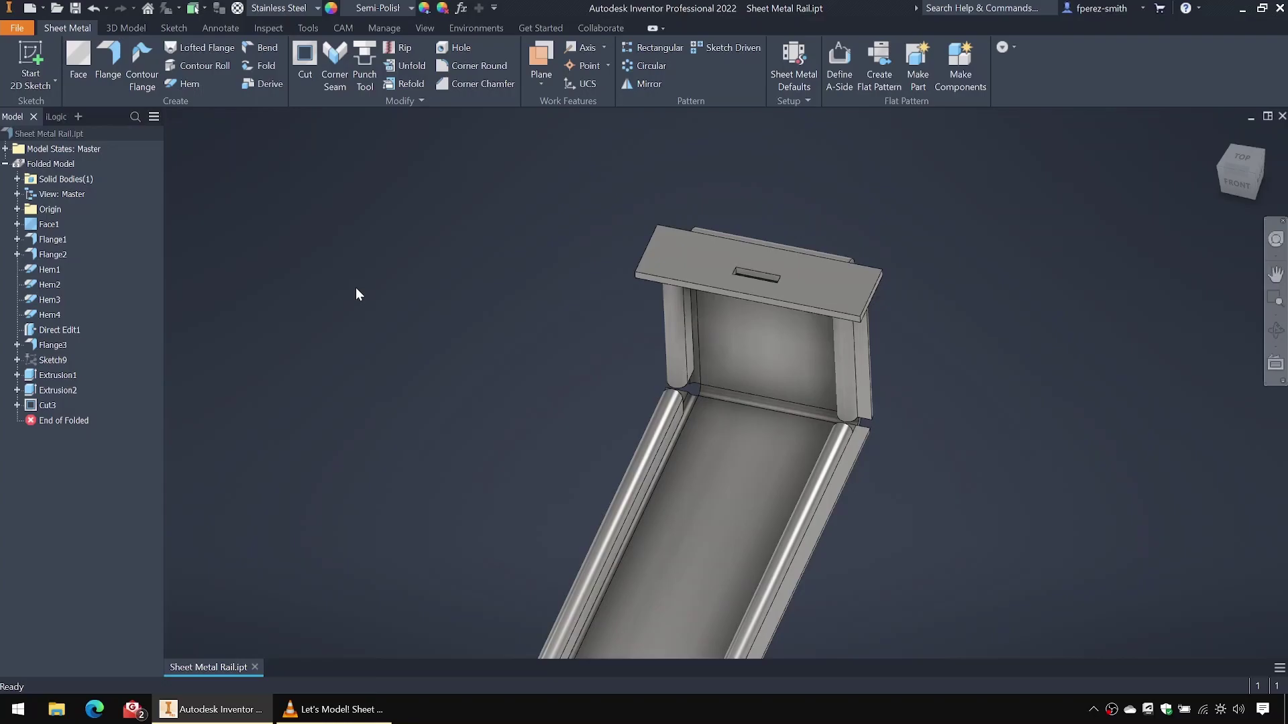
Step: Start a sketch on the base's inner face and draw a vertical center-to-center slot about 7 mm wide beside the rail
{"action": "middle_click_drag", "start_coordinate": [439, 463], "coordinate": [473, 328]}
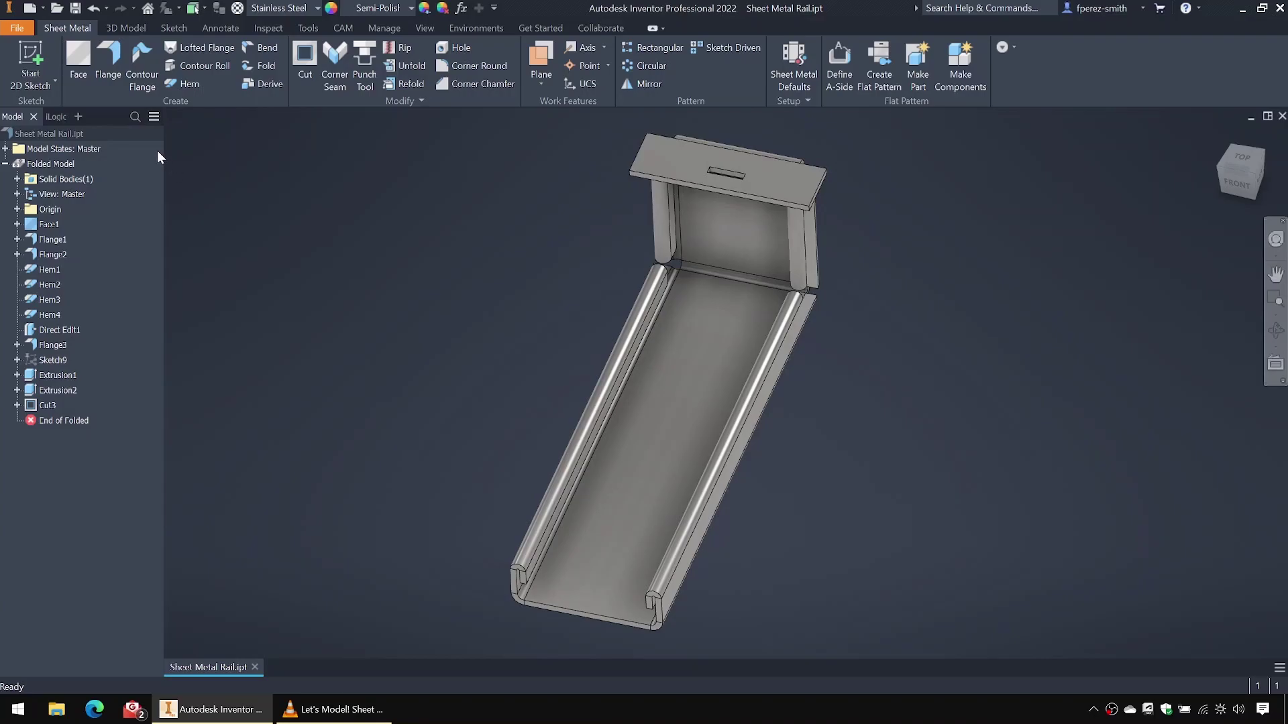
{"action": "left_click", "coordinate": [33, 54]}
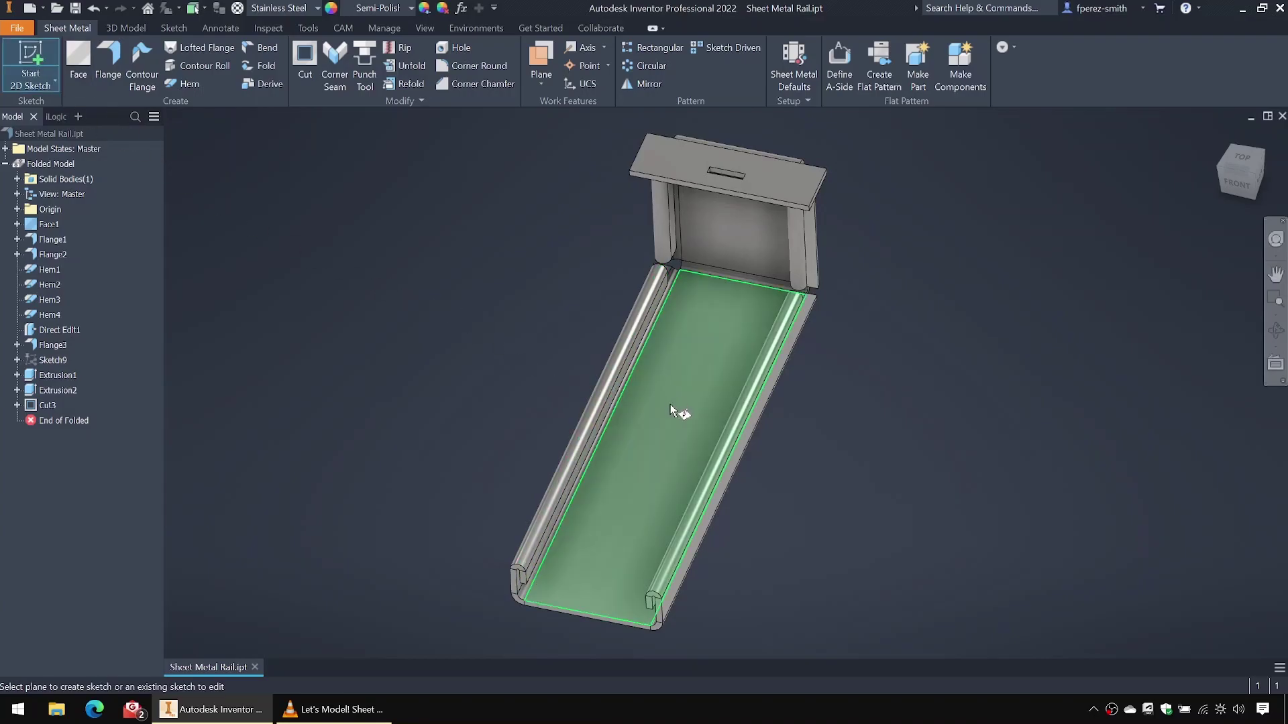
{"action": "left_click", "coordinate": [682, 404]}
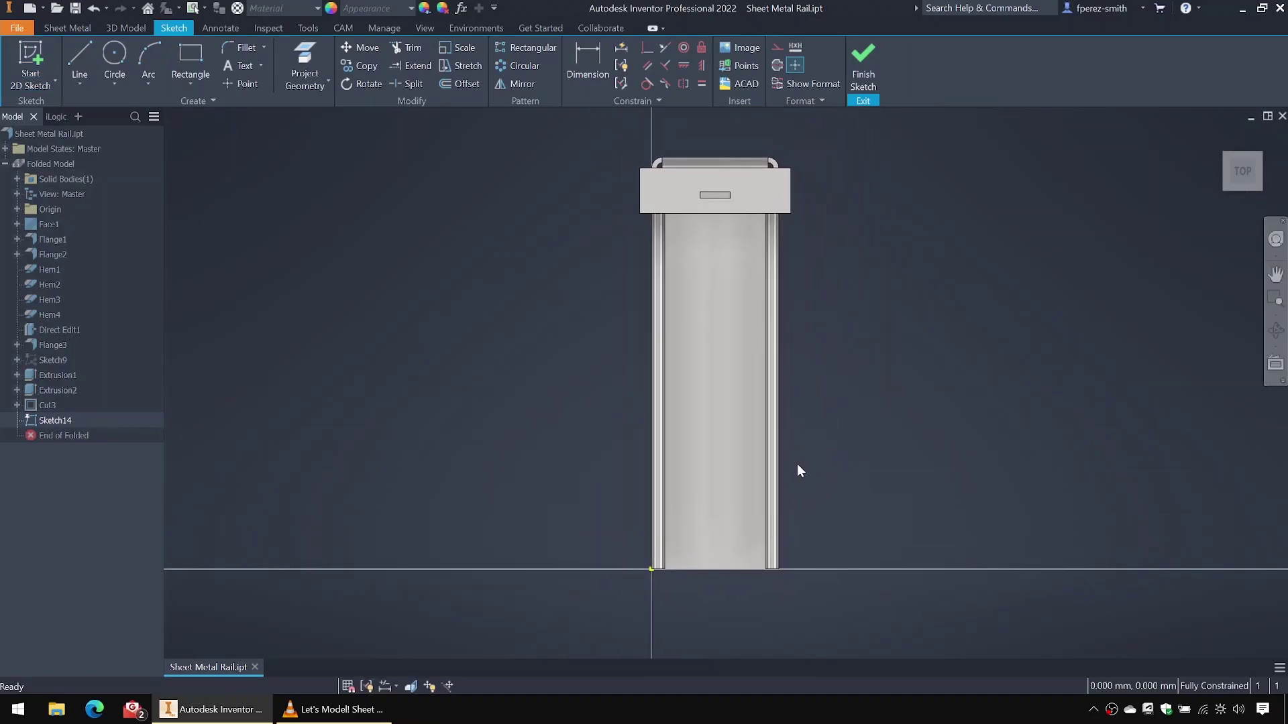
{"action": "left_click", "coordinate": [195, 80]}
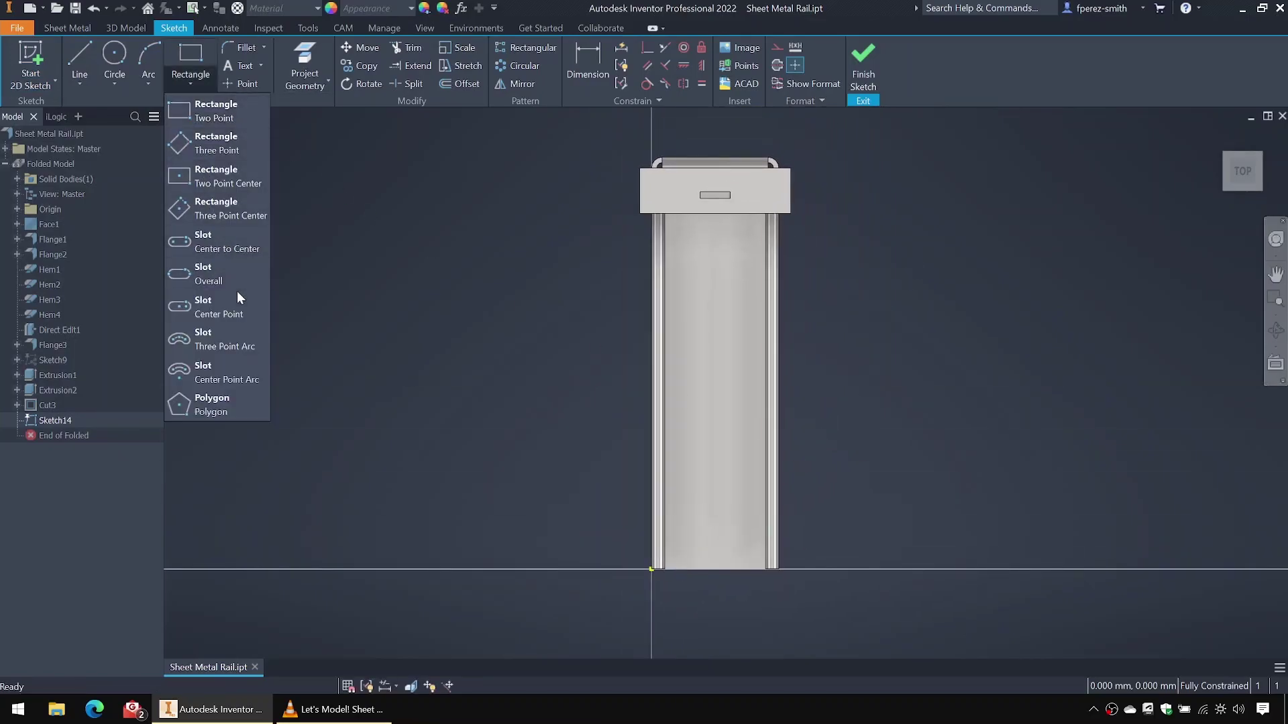
{"action": "left_click", "coordinate": [244, 252]}
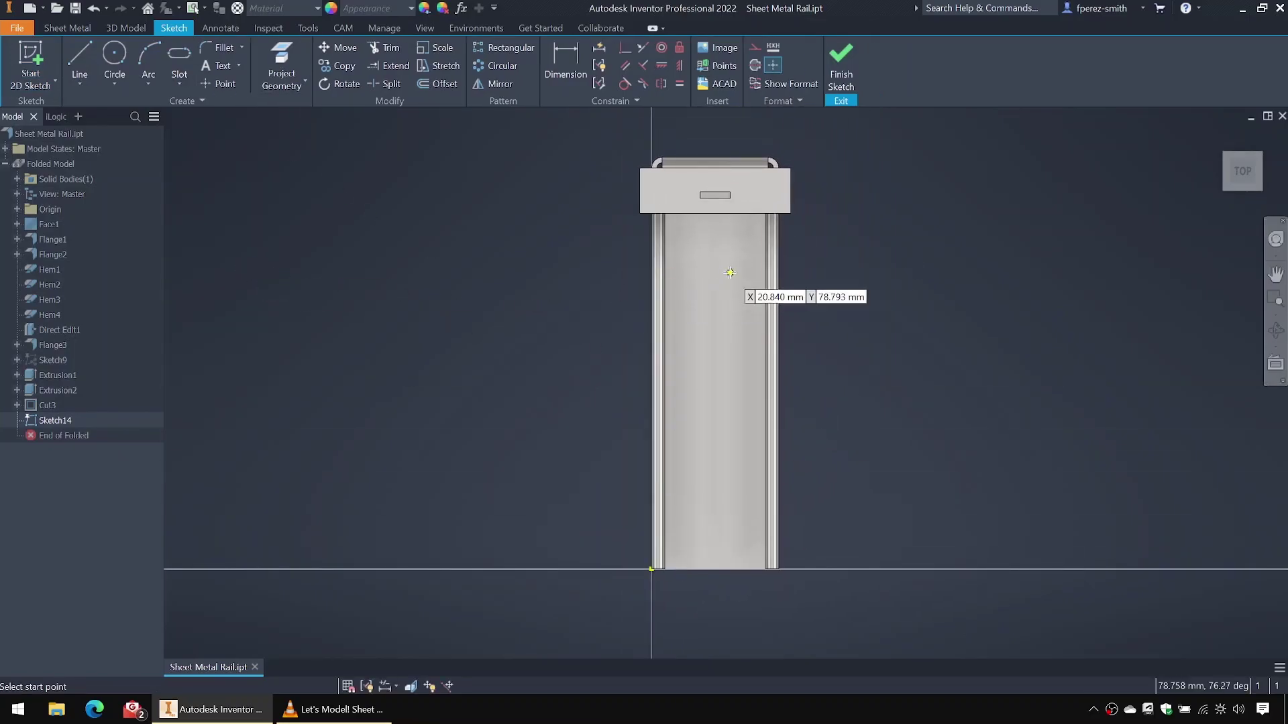
{"action": "left_click", "coordinate": [885, 282]}
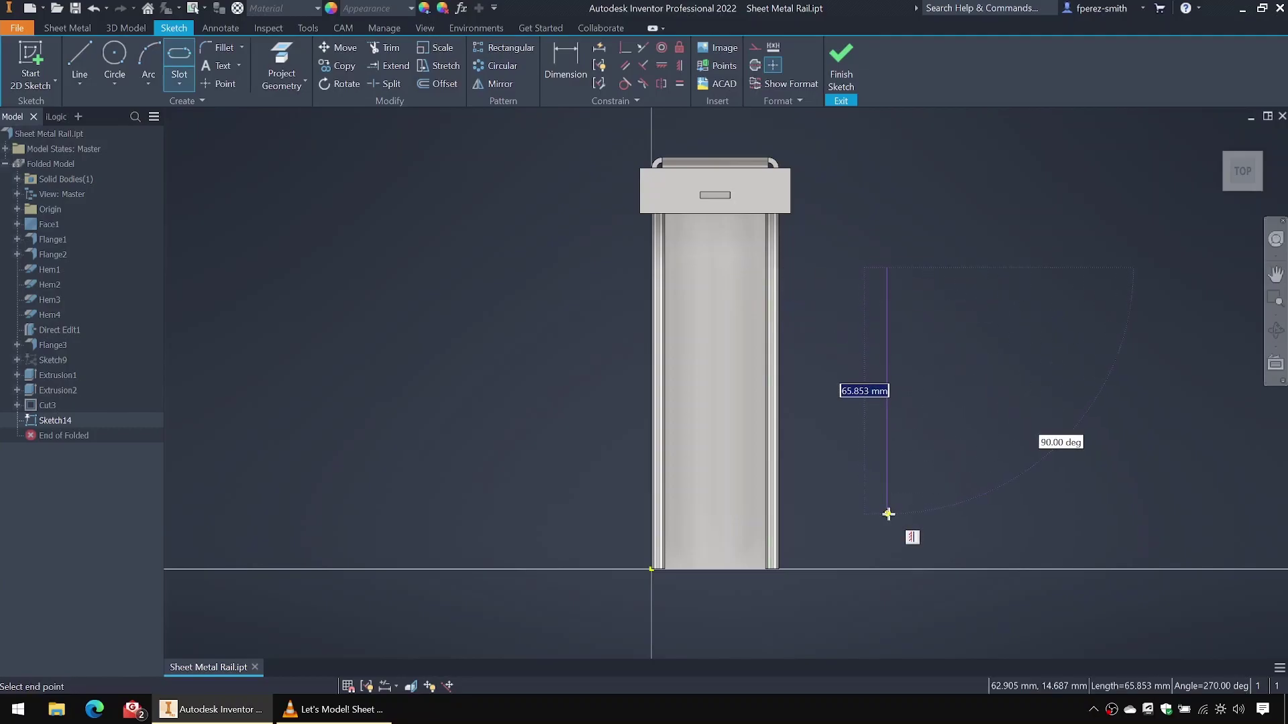
{"action": "left_click", "coordinate": [888, 498]}
{"action": "left_click", "coordinate": [900, 483]}
{"action": "key", "text": "Escape"}
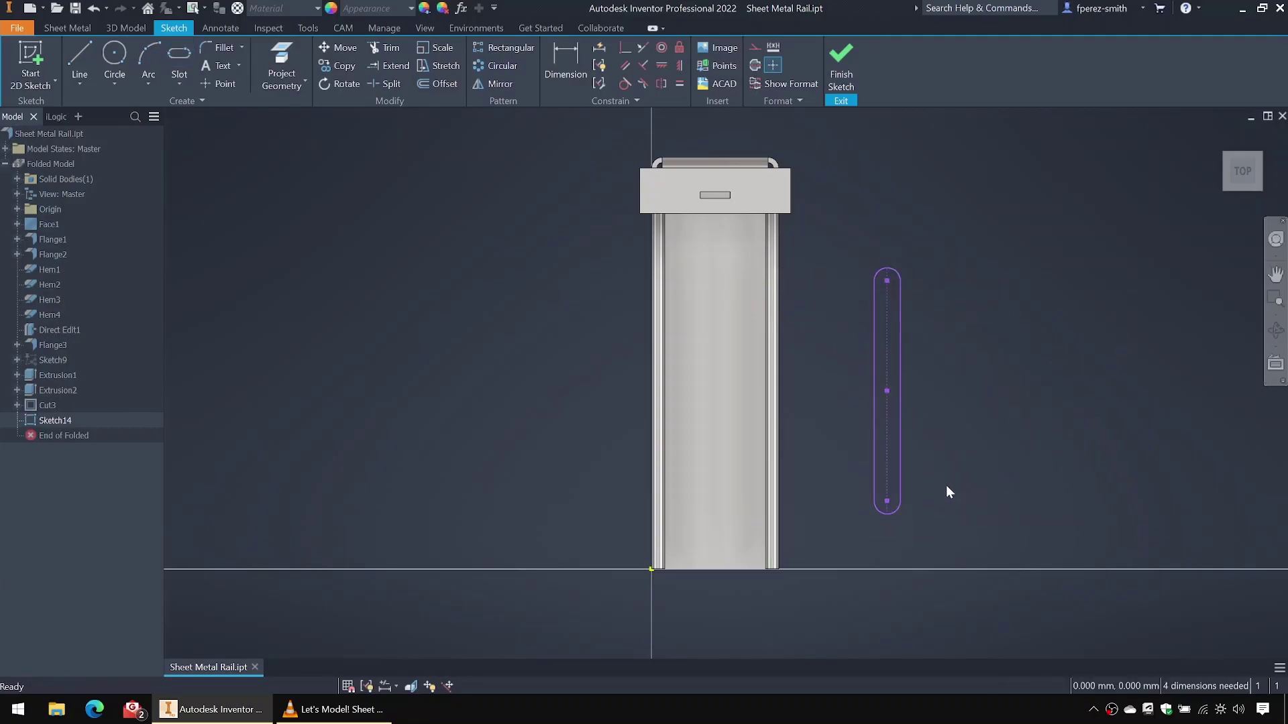
Step: Dimension the slot's width between its straight sides as 6.4 mm
{"action": "key", "text": "d"}
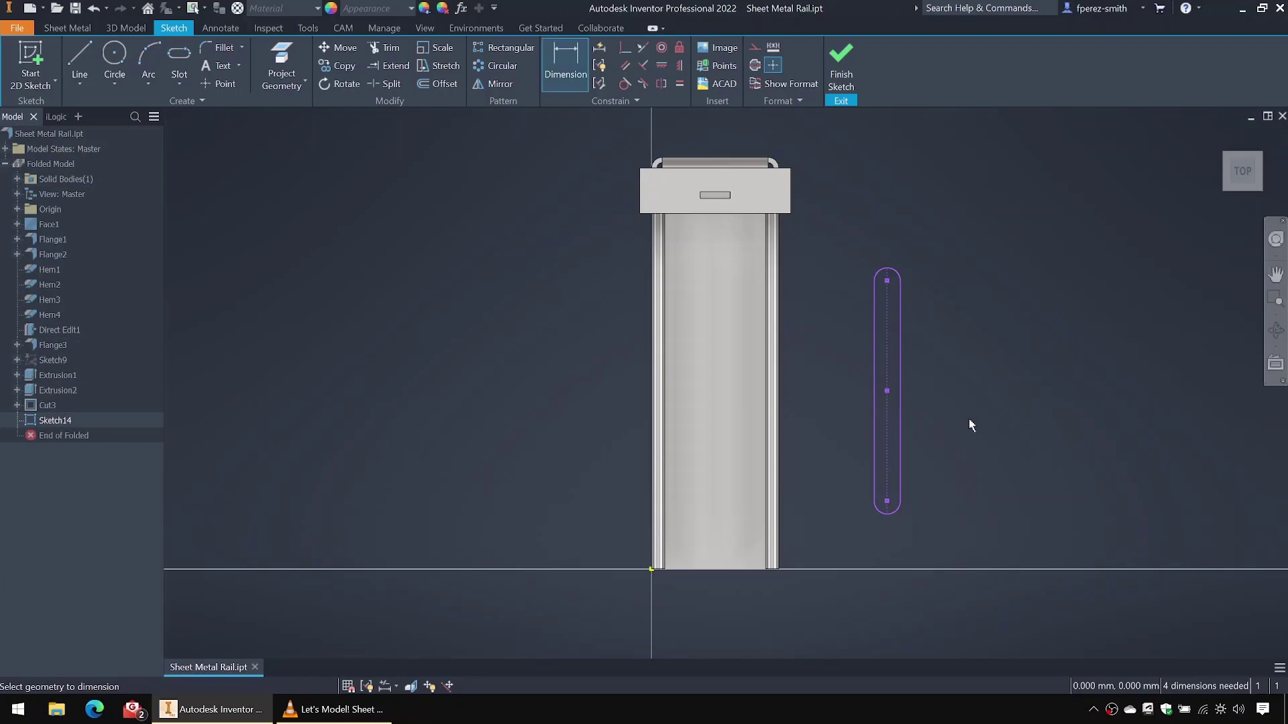
{"action": "left_click", "coordinate": [899, 512]}
{"action": "key", "text": "Escape"}
{"action": "left_click", "coordinate": [875, 476]}
{"action": "left_click", "coordinate": [899, 478]}
{"action": "left_click", "coordinate": [956, 479]}
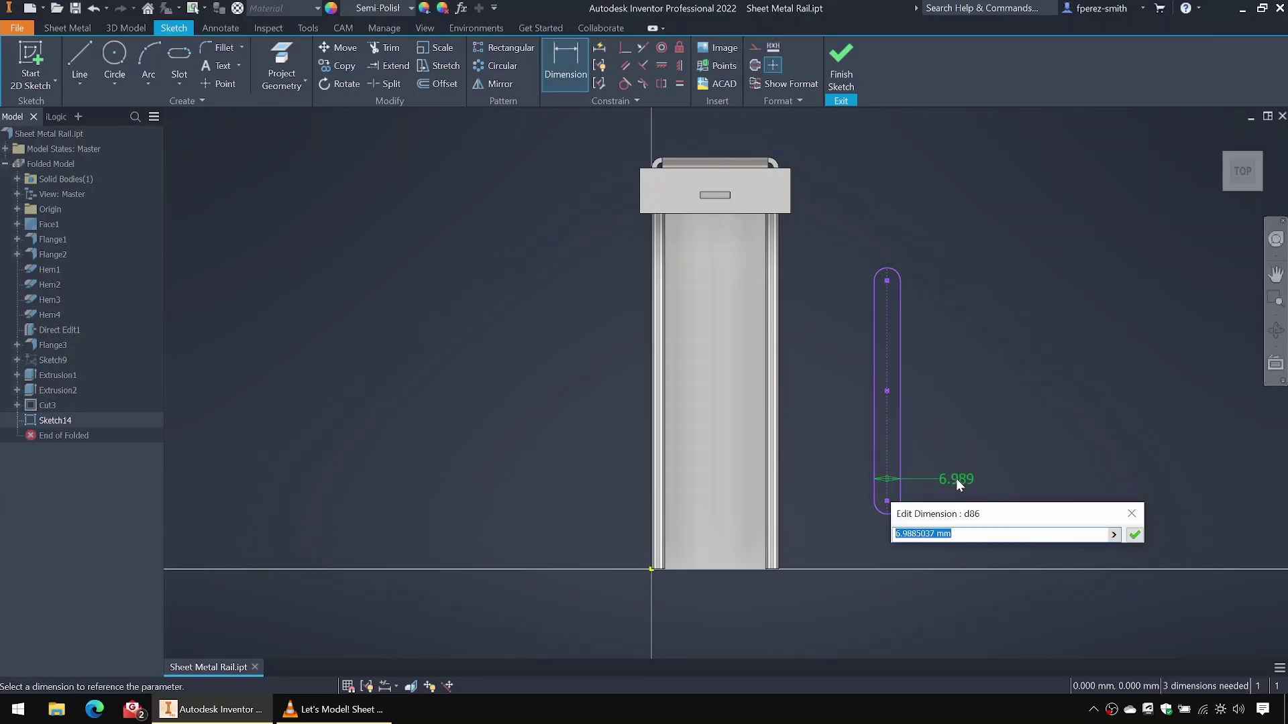
{"action": "type", "text": "6.4"}
{"action": "key", "text": "Return"}
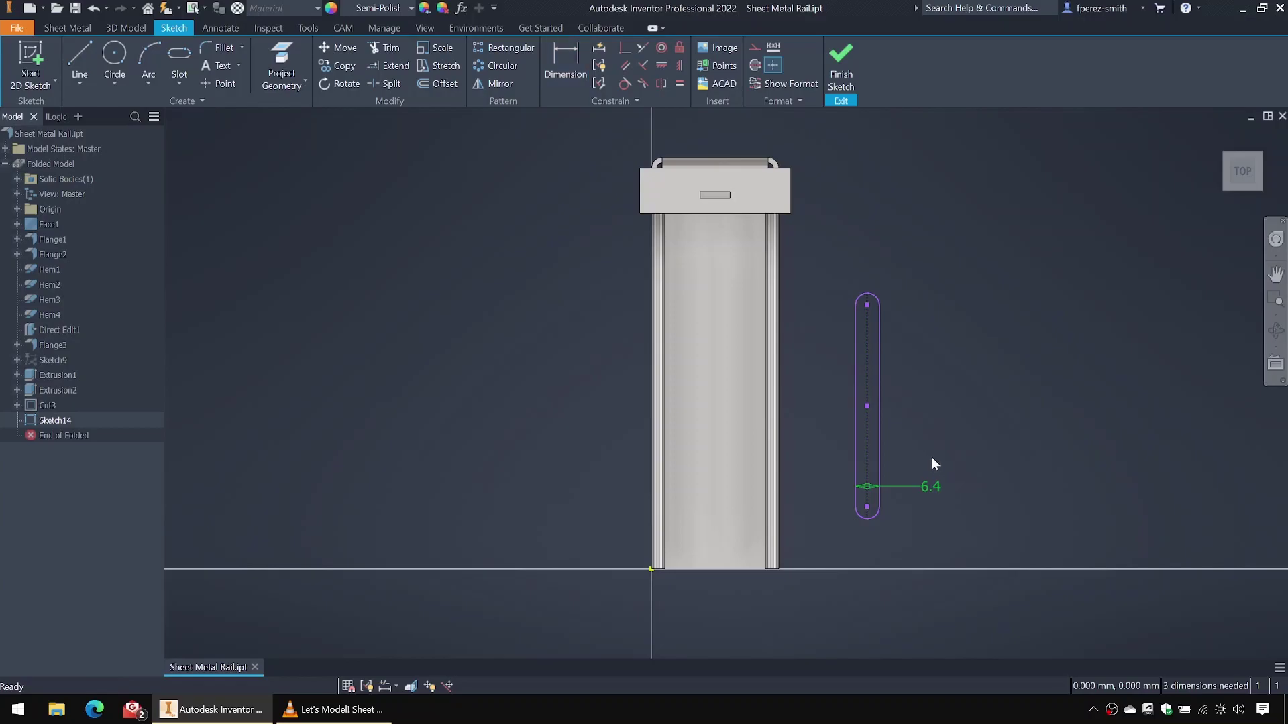
Step: Dimension the slot's overall length between its rounded ends as 91.25 mm
{"action": "left_click", "coordinate": [872, 296]}
{"action": "left_click", "coordinate": [868, 518]}
{"action": "left_click", "coordinate": [975, 434]}
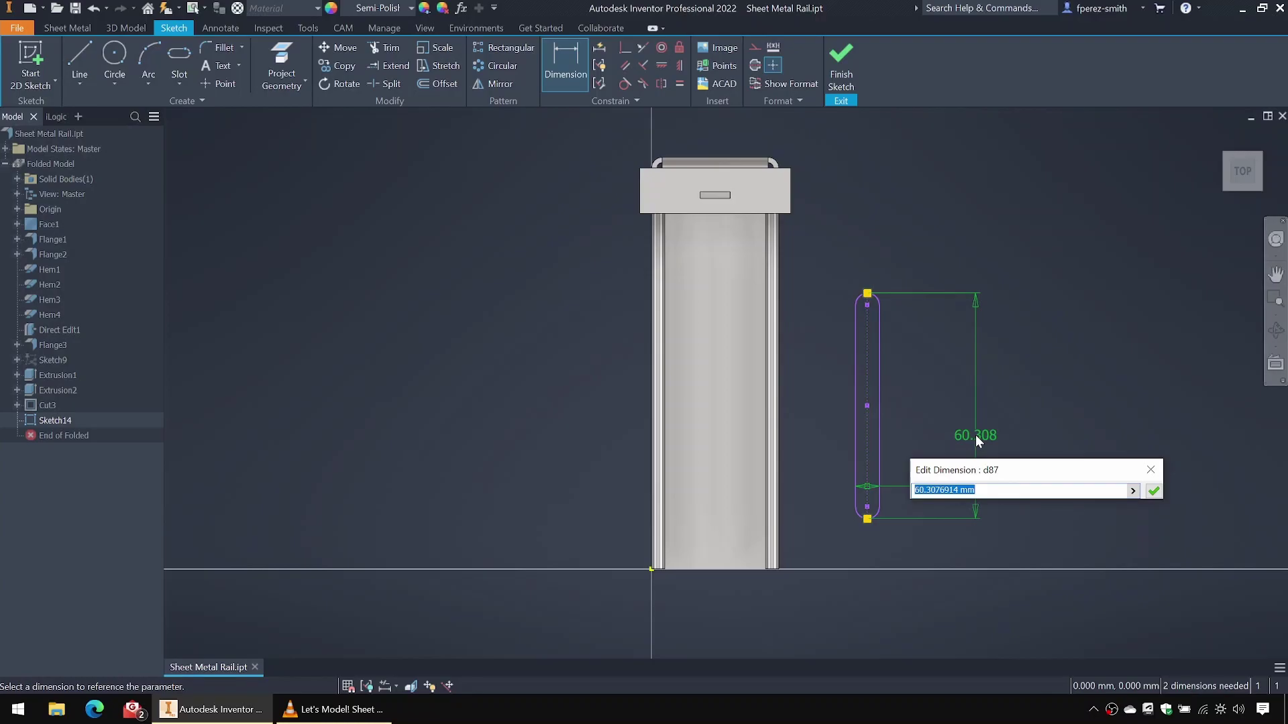
{"action": "type", "text": "91.25"}
{"action": "key", "text": "Return"}
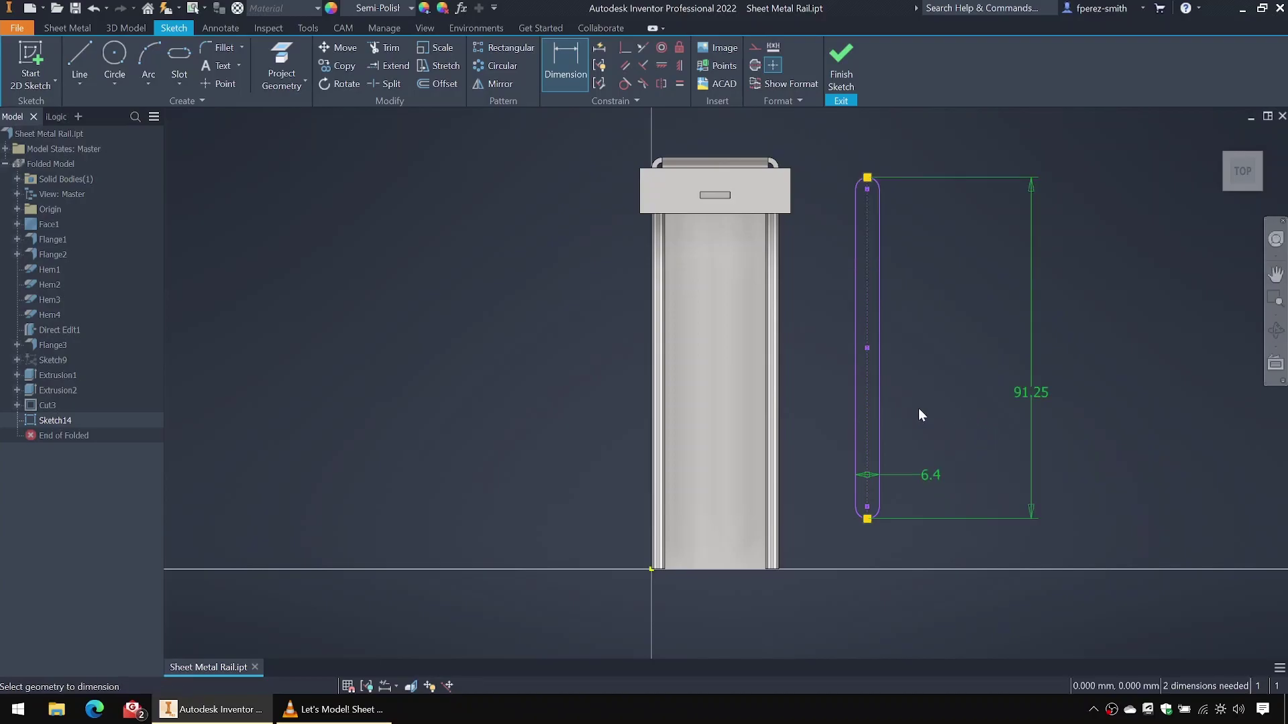
Step: Move the slot onto the base and dimension its lower end 6.8 mm from the base's front edge
{"action": "left_click_drag", "start_coordinate": [865, 354], "coordinate": [729, 387]}
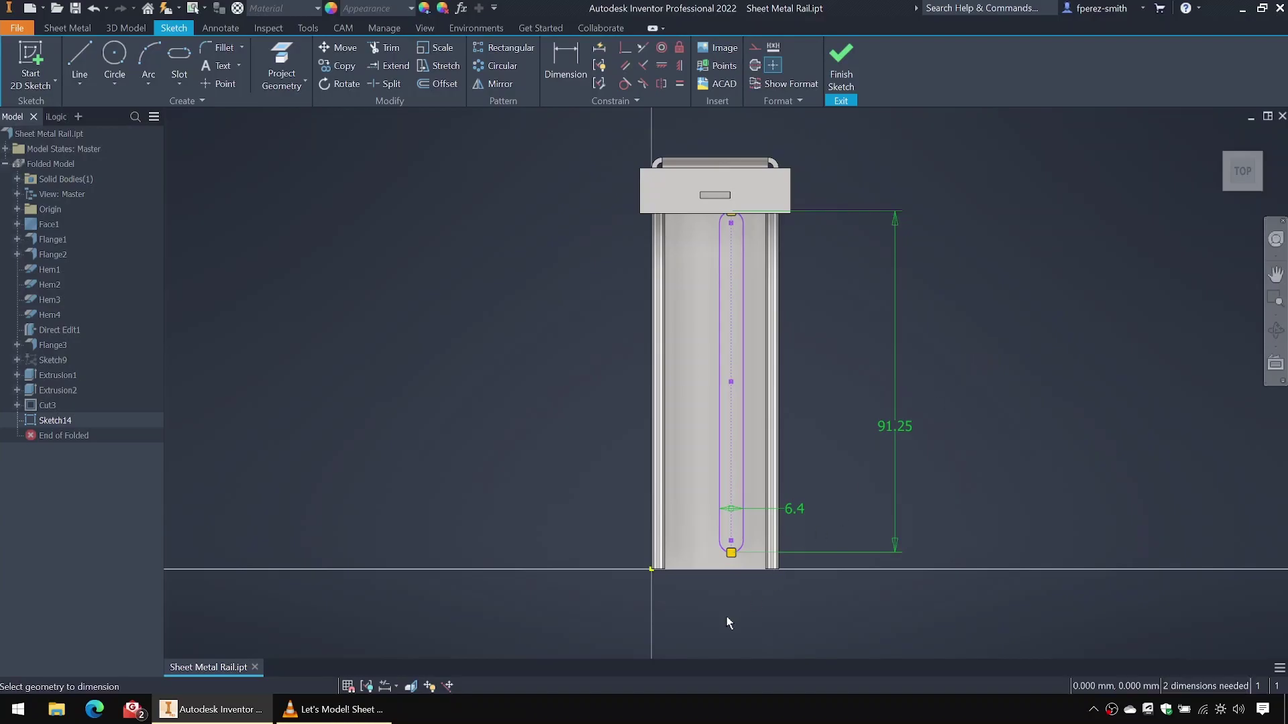
{"action": "key", "text": "d"}
{"action": "left_click", "coordinate": [670, 569]}
{"action": "left_click", "coordinate": [575, 558]}
{"action": "type", "text": "6.8"}
{"action": "key", "text": "Return"}
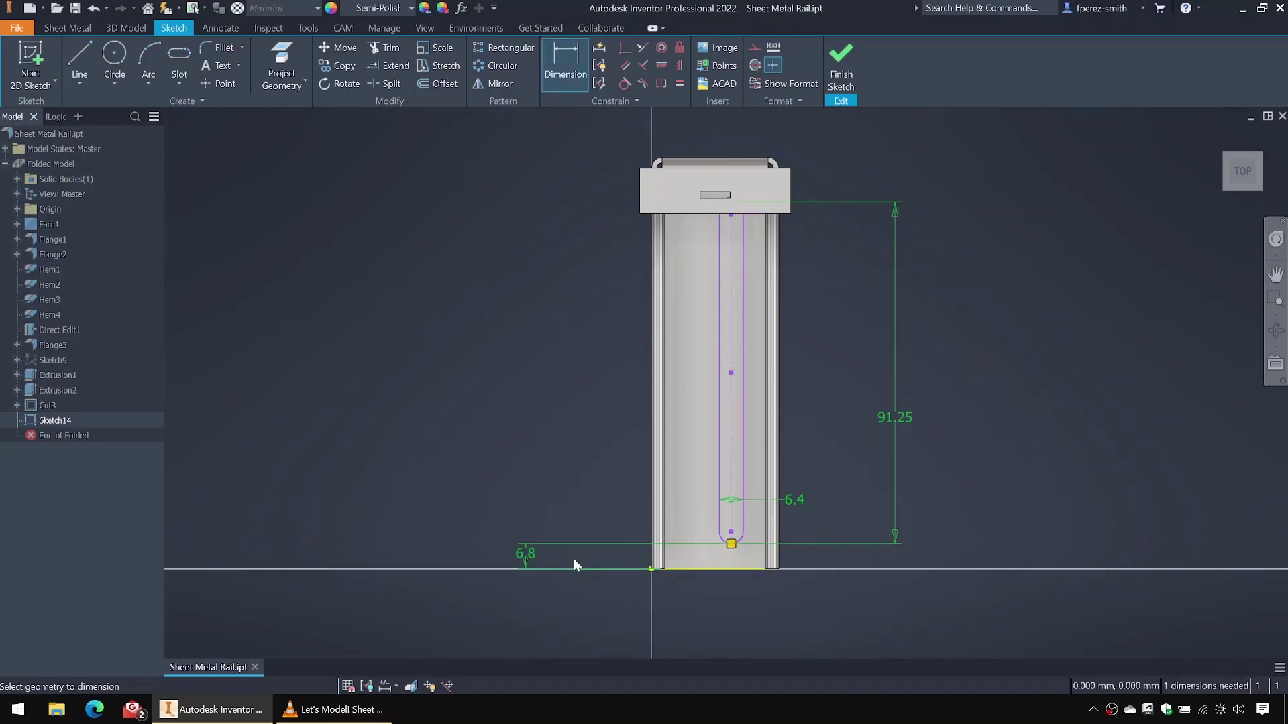
{"action": "key", "text": "Escape"}
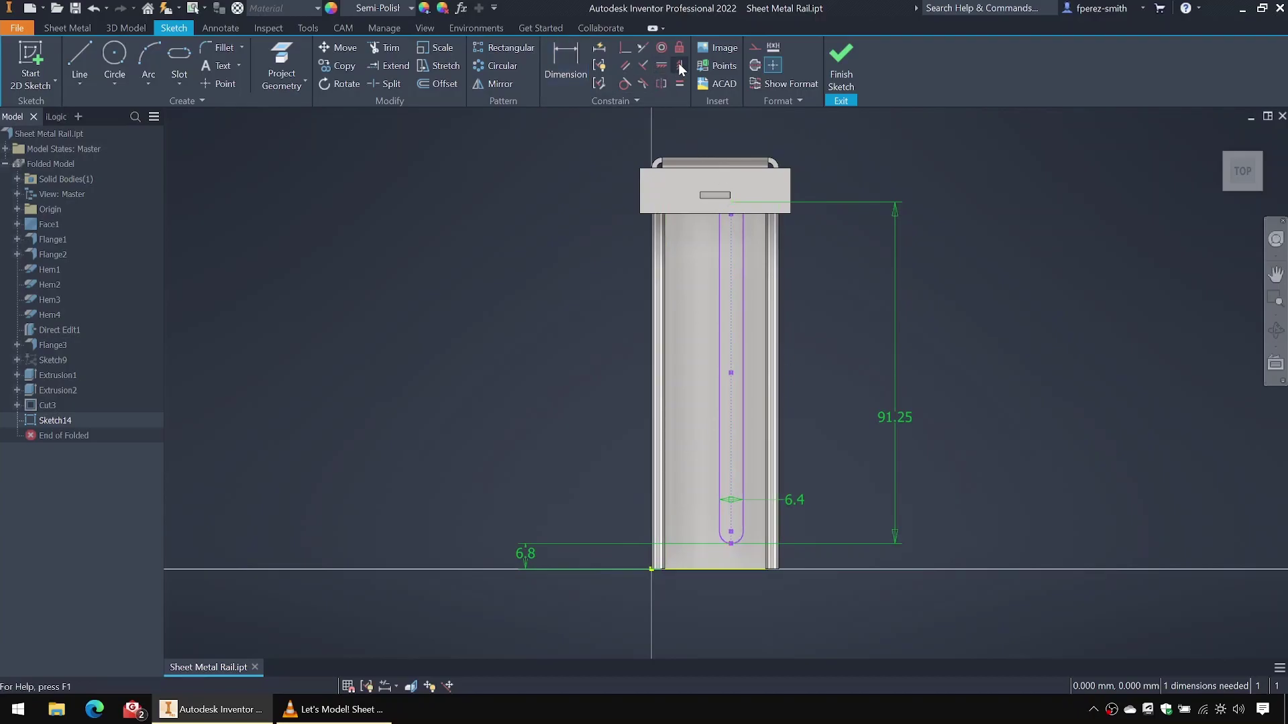
Step: Centre the slot across the base by vertically aligning its lower end point with the midpoint of the base's front edge
{"action": "left_click", "coordinate": [680, 66]}
{"action": "left_click", "coordinate": [731, 543]}
{"action": "left_click", "coordinate": [715, 569]}
{"action": "key", "text": "Escape"}
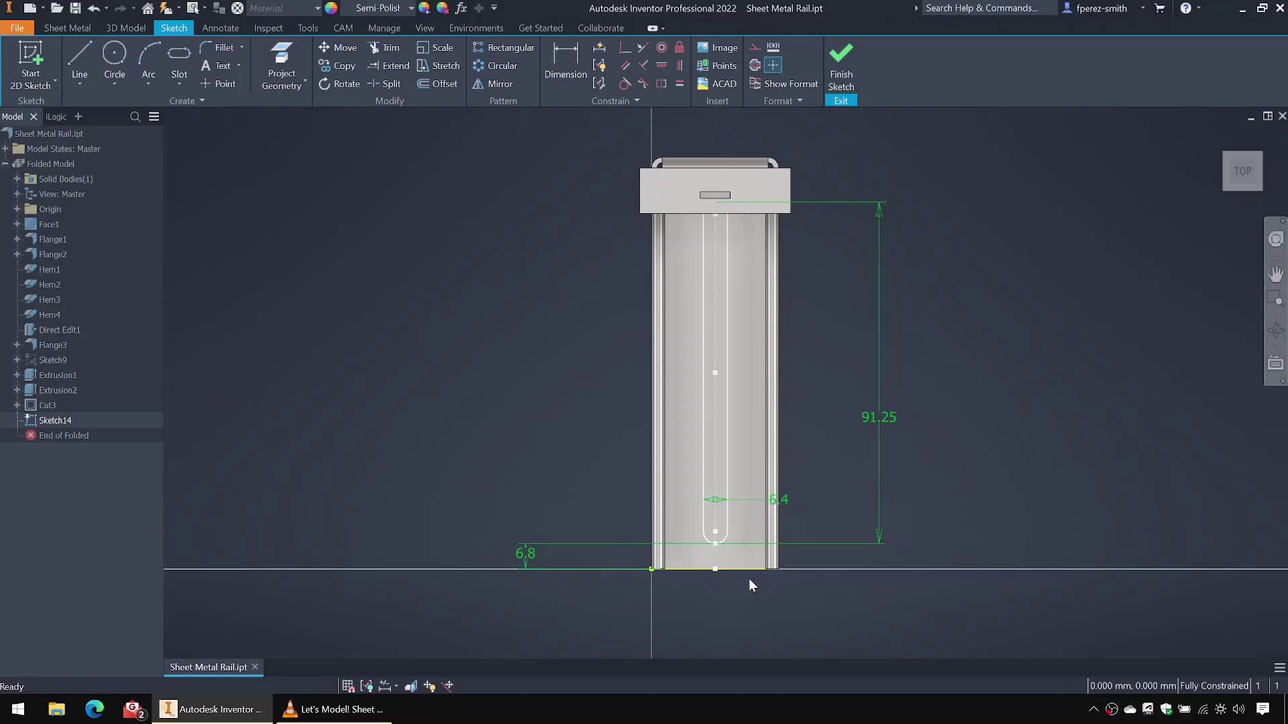
Step: Finish the sketch and cut the slot through the base
{"action": "left_click", "coordinate": [843, 67]}
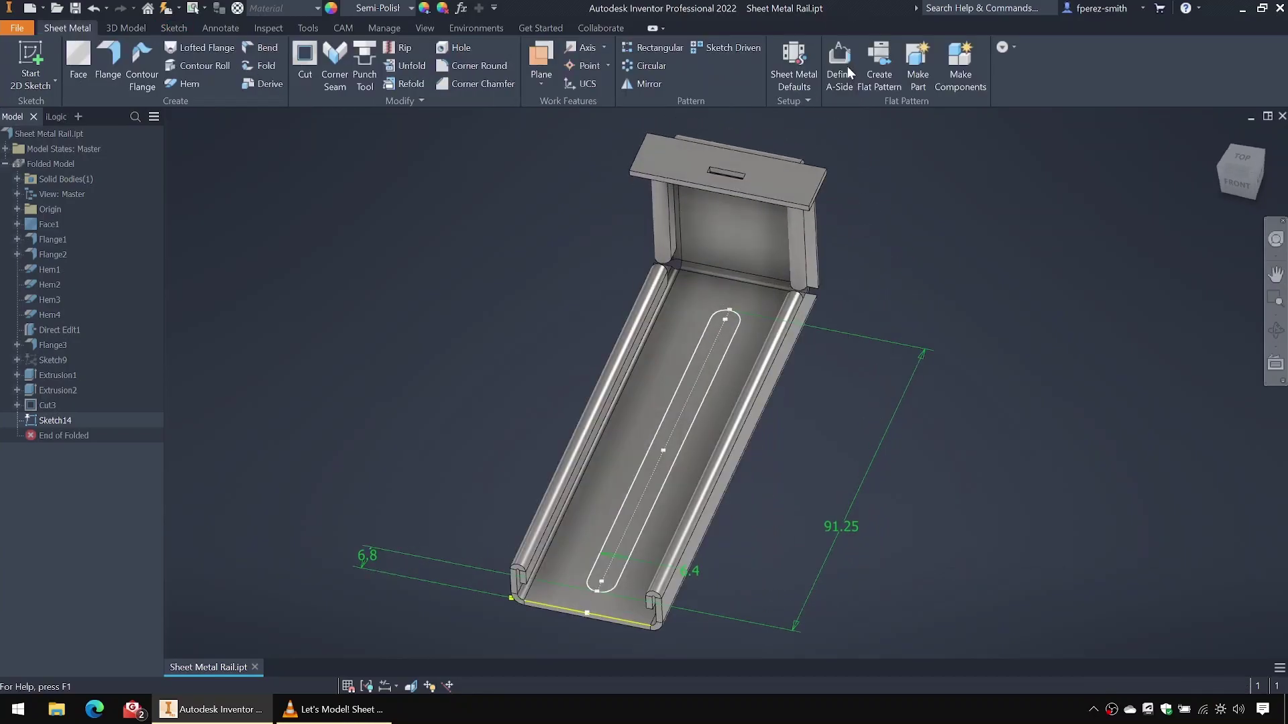
{"action": "left_click", "coordinate": [305, 66]}
{"action": "left_click", "coordinate": [323, 257]}
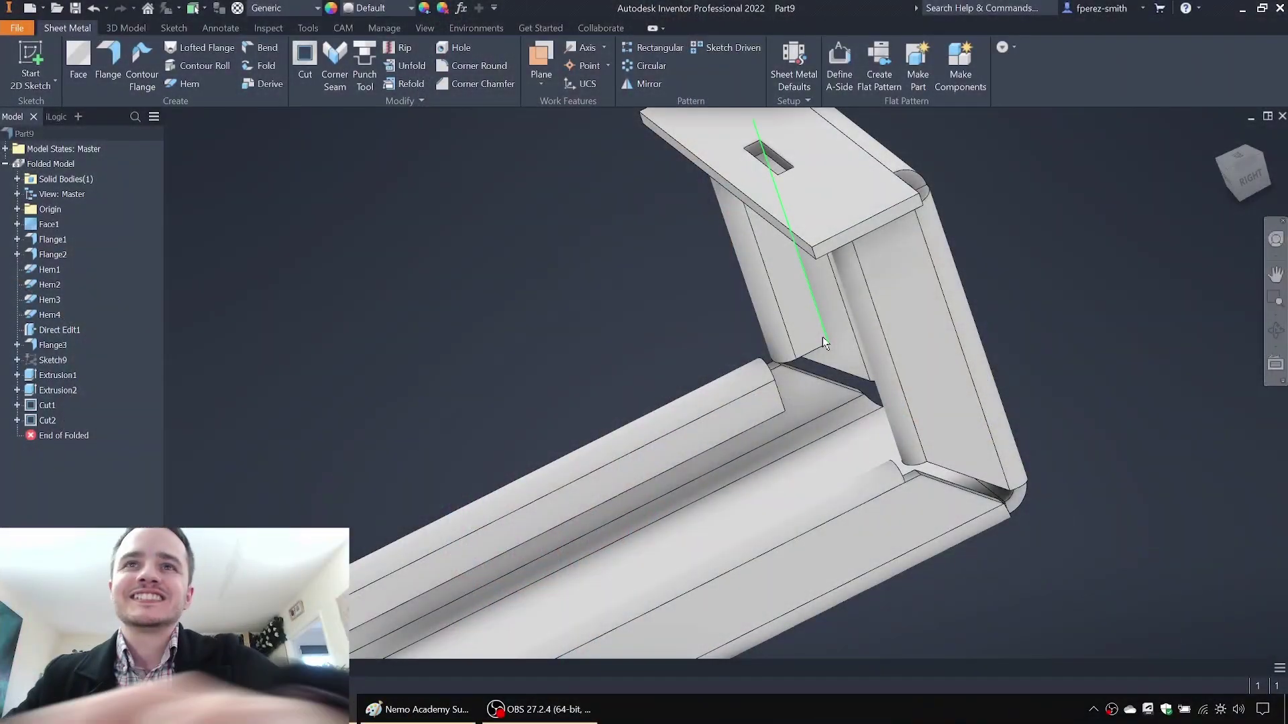
Step: Start a Corner Round with a 2 mm radius and select the two corners at the top flange's free edge
{"action": "scroll", "coordinate": [449, 284], "scroll_direction": "down", "scroll_amount": 2}
{"action": "middle_click_drag", "start_coordinate": [449, 284], "coordinate": [533, 256]}
{"action": "left_click", "coordinate": [122, 27]}
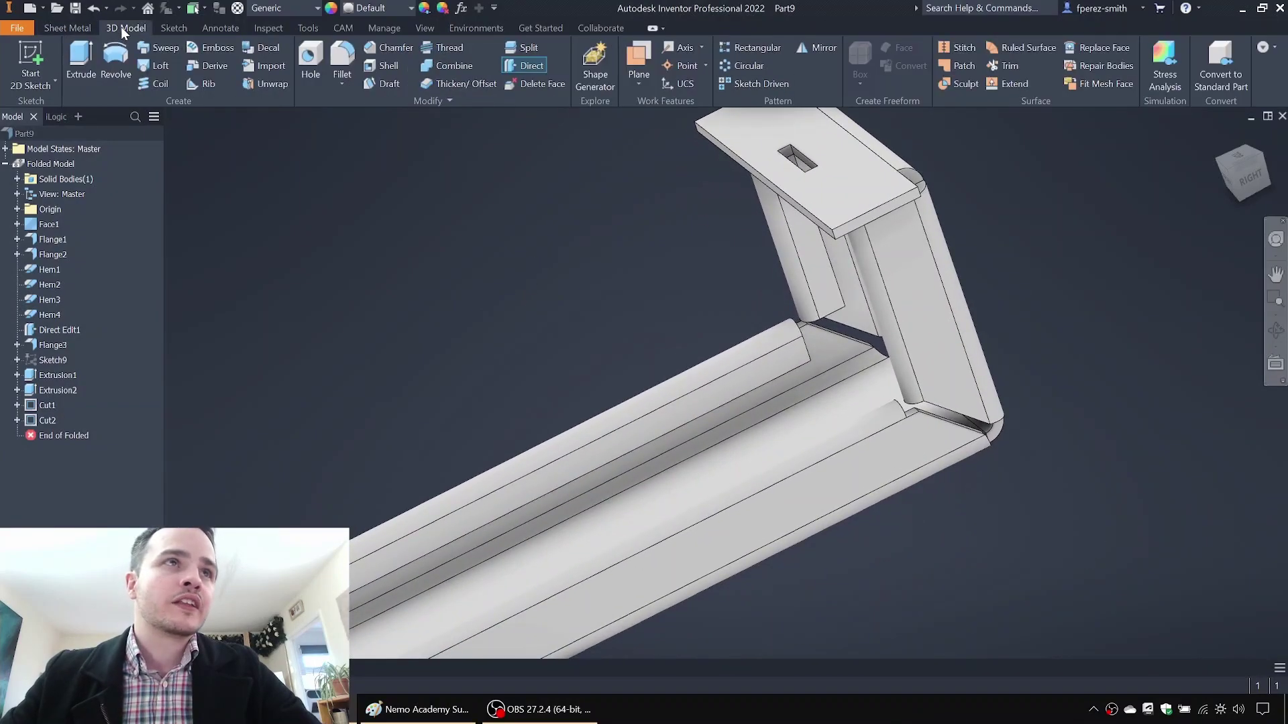
{"action": "left_click", "coordinate": [70, 28]}
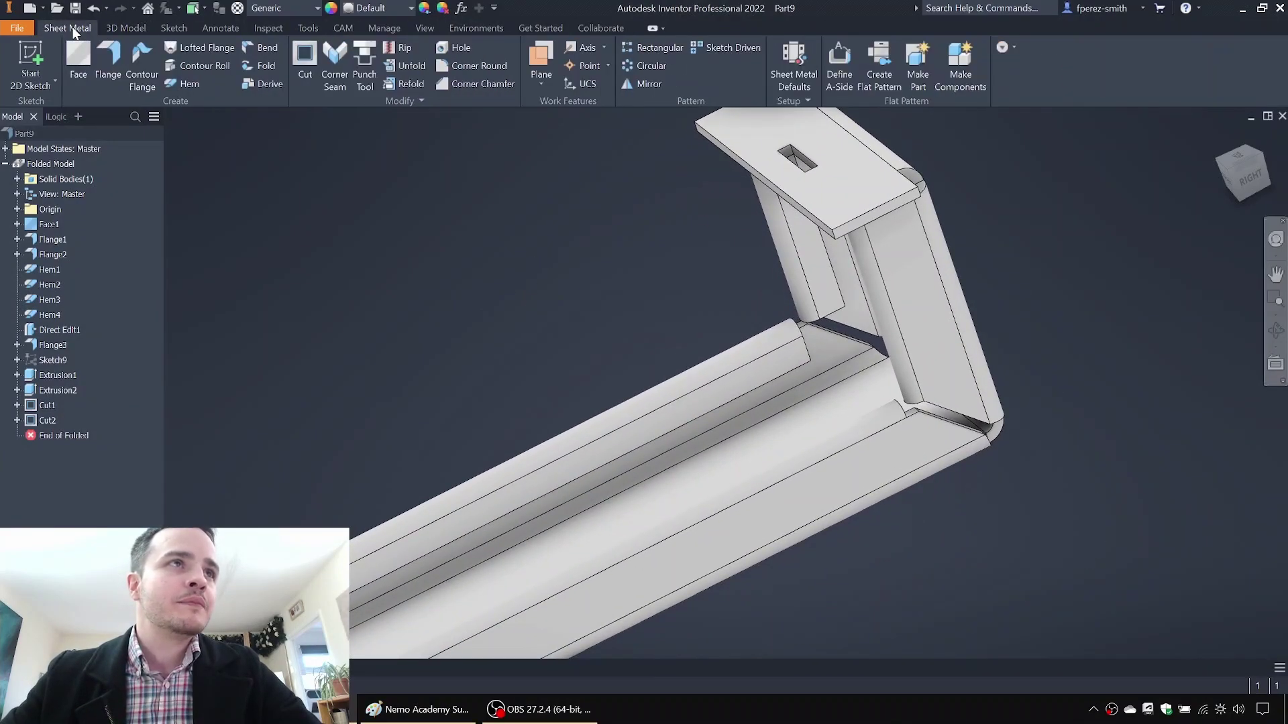
{"action": "left_click", "coordinate": [72, 30]}
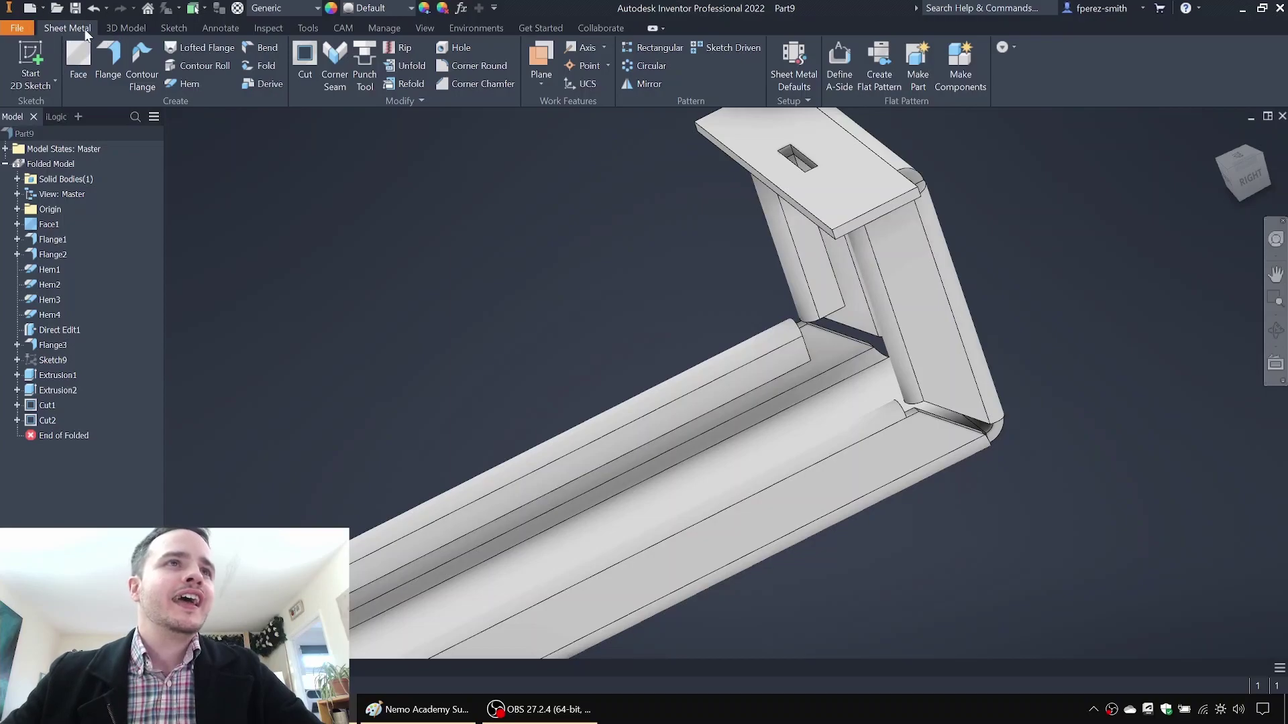
{"action": "left_click", "coordinate": [473, 64]}
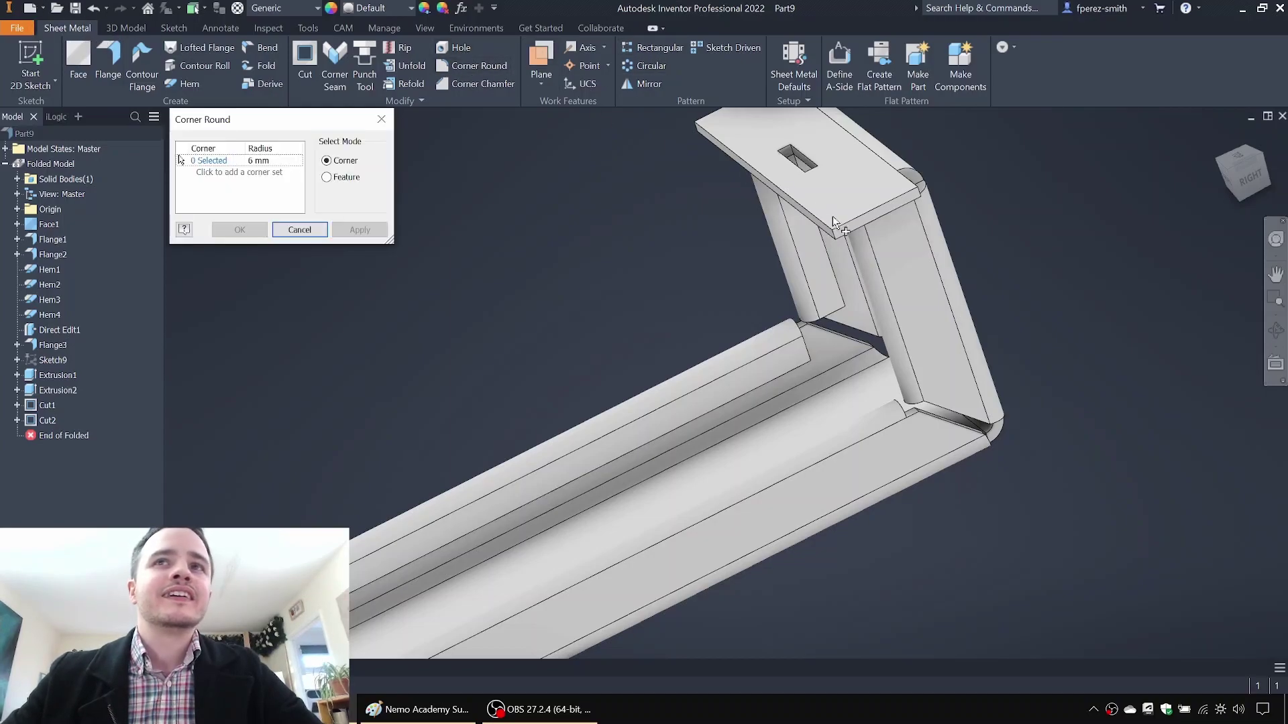
{"action": "middle_click_drag", "start_coordinate": [505, 152], "coordinate": [499, 203]}
{"action": "left_click", "coordinate": [256, 162]}
{"action": "type", "text": "2"}
{"action": "key", "text": "Return"}
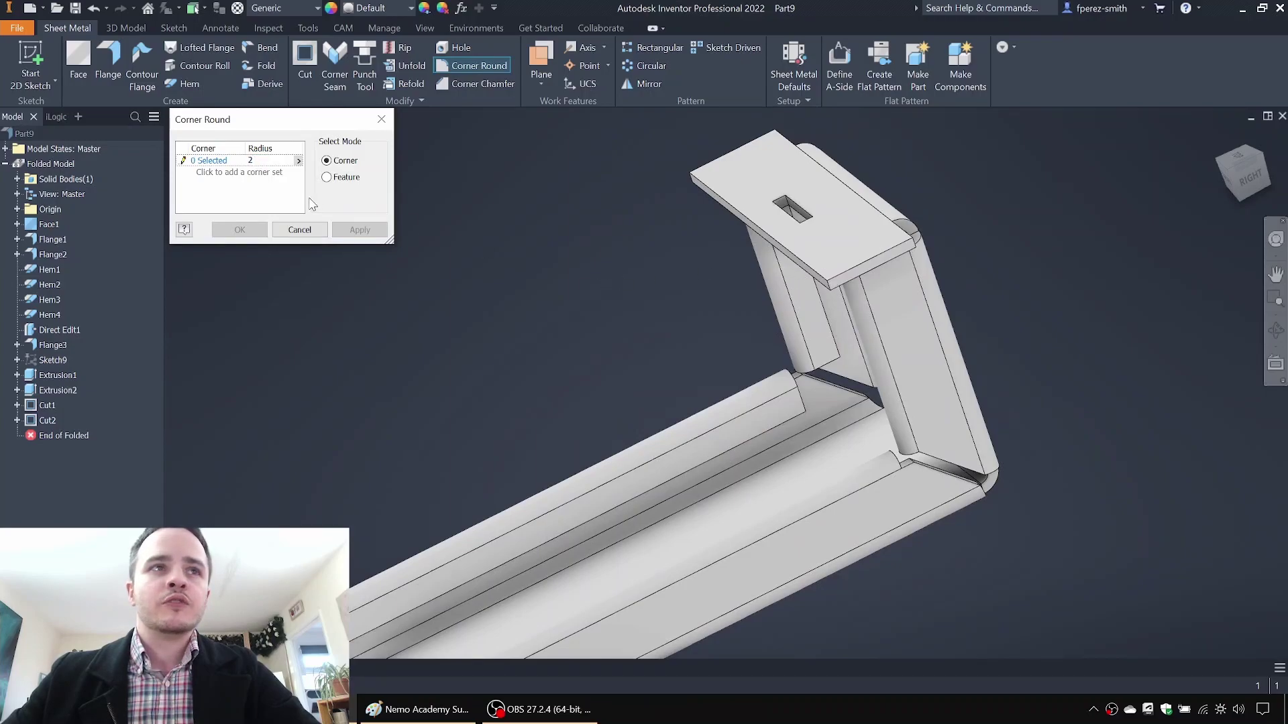
{"action": "left_click", "coordinate": [828, 283]}
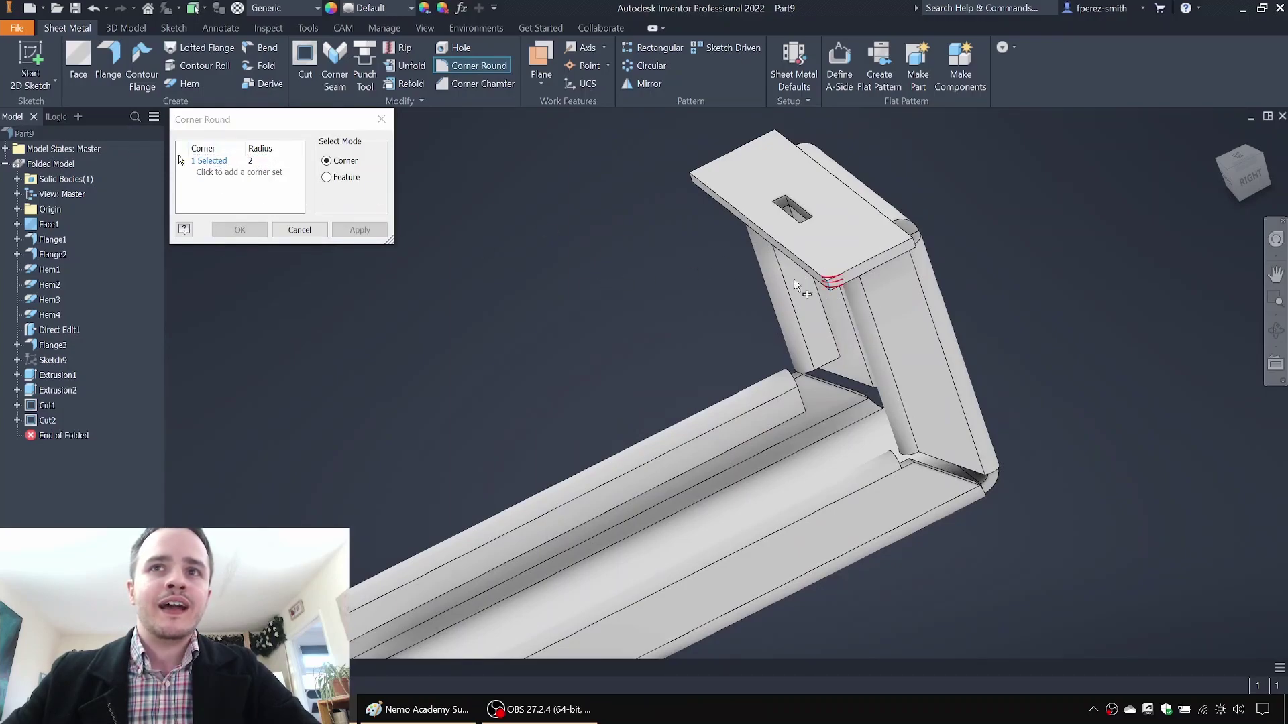
{"action": "left_click", "coordinate": [696, 178]}
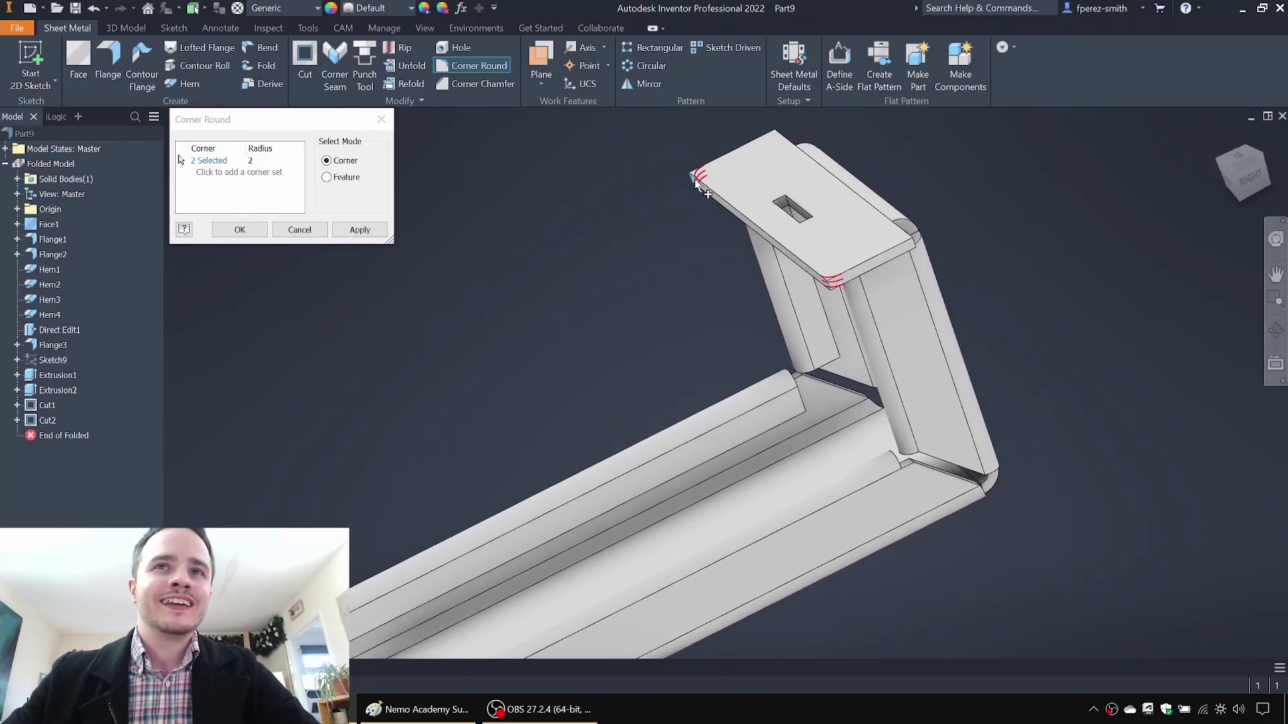
Step: Add a second corner set with a 1 mm radius for the top flange's two corners beside the bend
{"action": "left_click", "coordinate": [912, 247]}
{"action": "left_click", "coordinate": [776, 137]}
{"action": "left_click", "coordinate": [250, 171]}
{"action": "type", "text": "1"}
Step: Add a third corner set with a 3 mm radius for both hem corners at the rail's open end and apply the rounds
{"action": "left_click", "coordinate": [243, 193]}
{"action": "scroll", "coordinate": [697, 337], "scroll_direction": "up", "scroll_amount": 5}
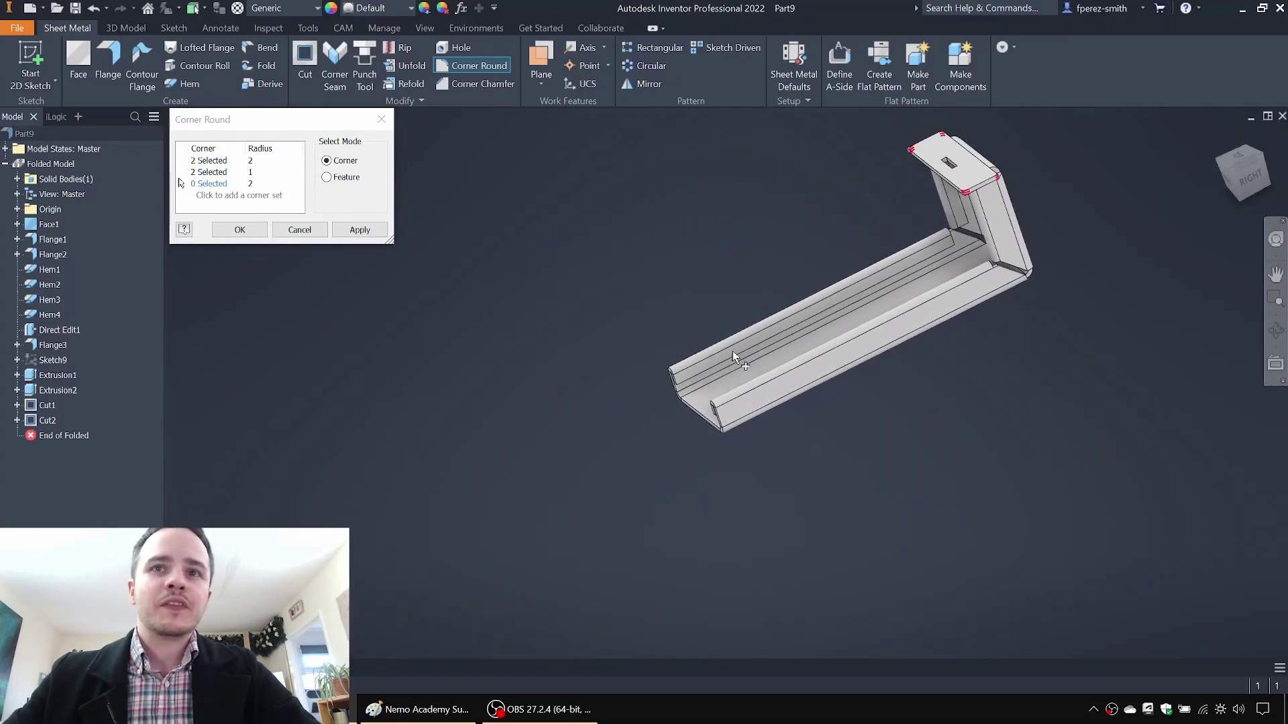
{"action": "scroll", "coordinate": [685, 373], "scroll_direction": "down", "scroll_amount": 8}
{"action": "left_click", "coordinate": [700, 375]}
{"action": "left_click", "coordinate": [794, 434]}
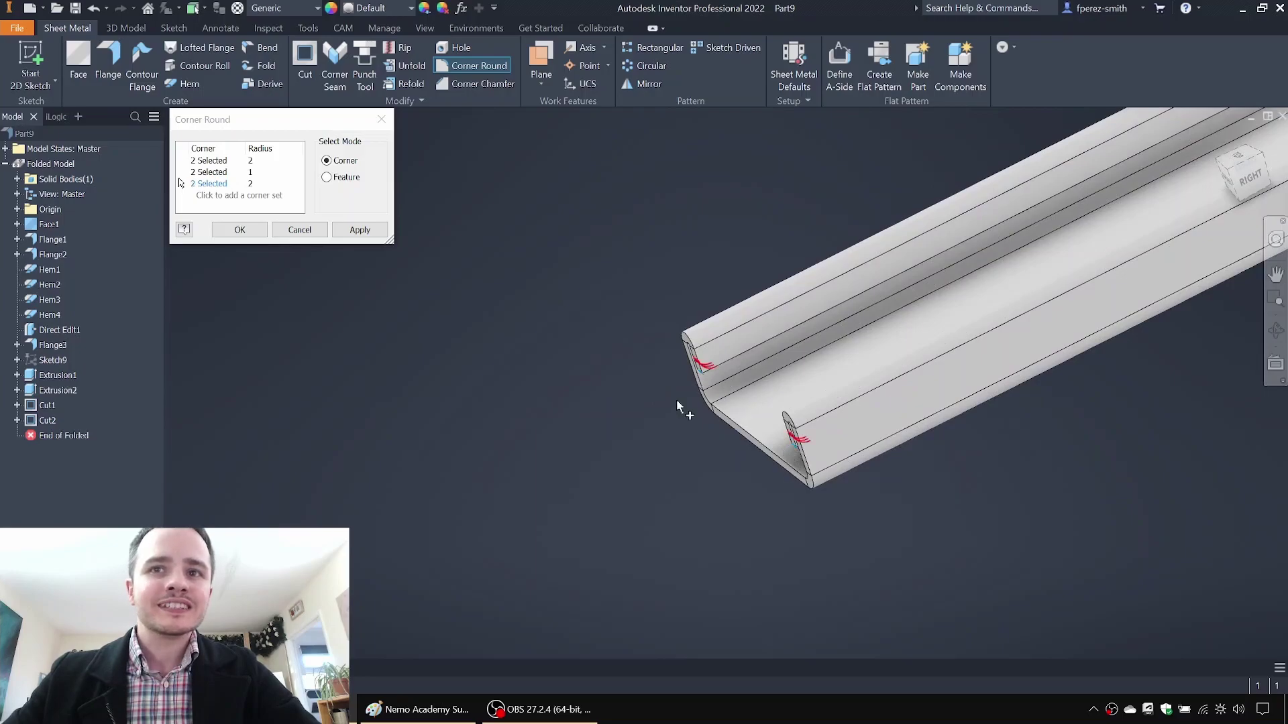
{"action": "left_click", "coordinate": [250, 183]}
{"action": "type", "text": "3"}
{"action": "scroll", "coordinate": [943, 315], "scroll_direction": "up", "scroll_amount": 4}
{"action": "middle_click_drag", "start_coordinate": [942, 315], "coordinate": [766, 449]}
{"action": "left_click", "coordinate": [239, 229]}
{"action": "middle_click_drag", "start_coordinate": [540, 261], "coordinate": [687, 267], "text": "shift"}
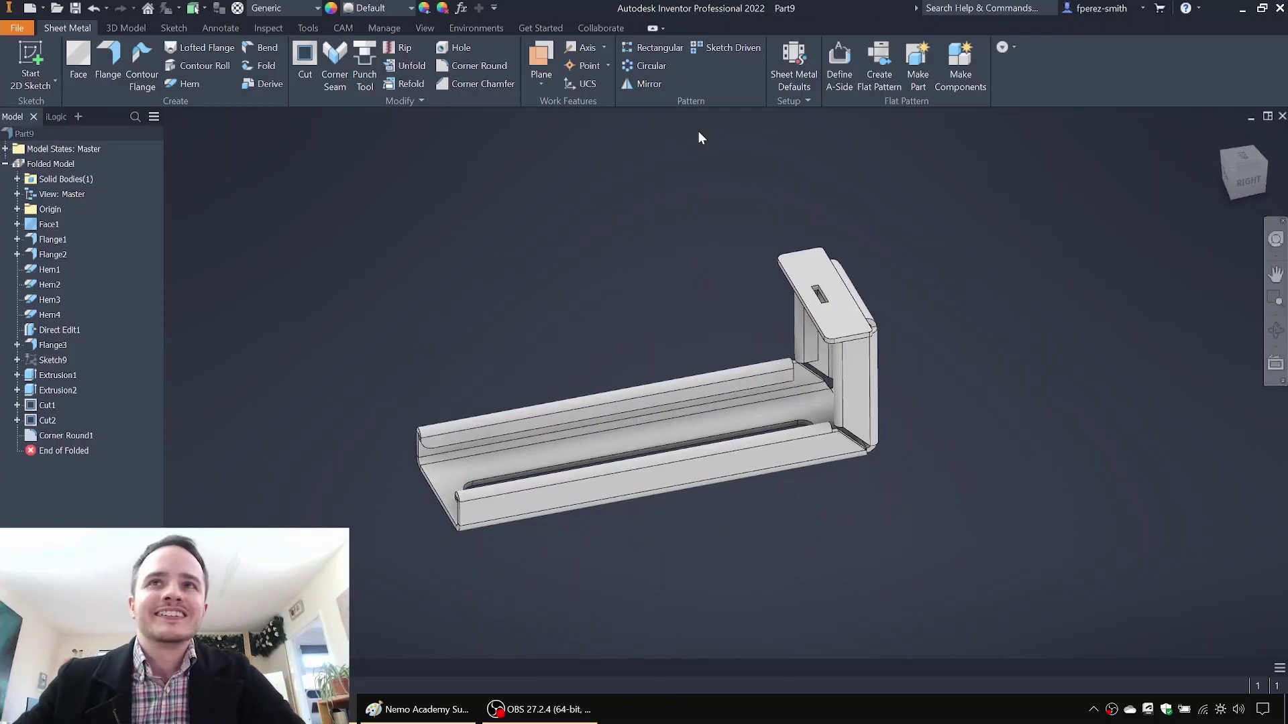
Step: Look over the Default_mm sheet metal rule and unfold styles, and set the part's sheet metal material to Stainless Steel
{"action": "left_click", "coordinate": [806, 68]}
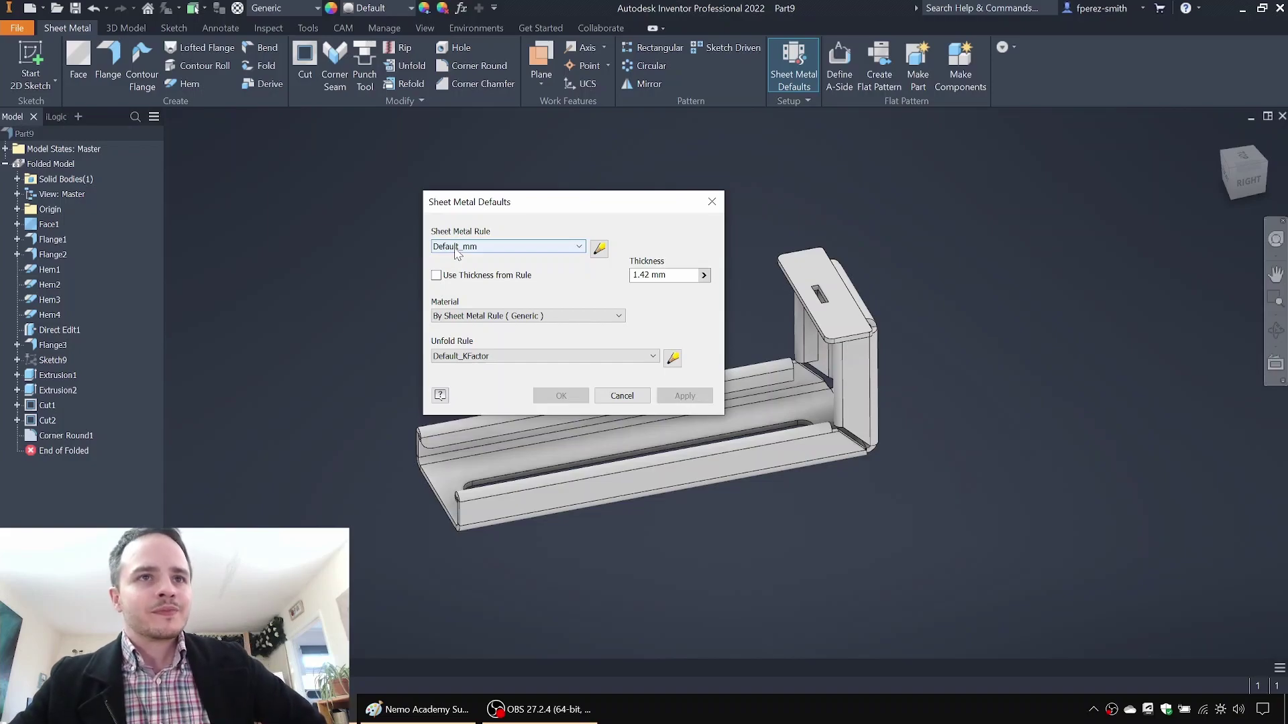
{"action": "left_click", "coordinate": [599, 248]}
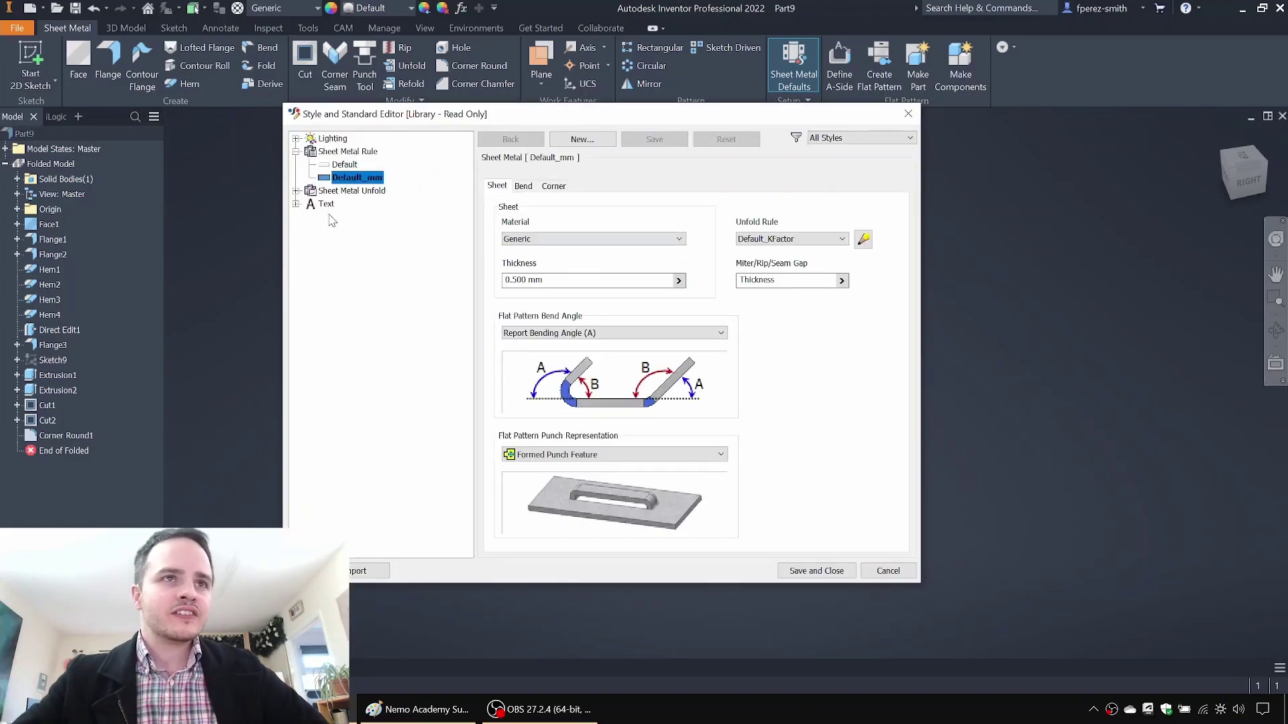
{"action": "left_click", "coordinate": [295, 191]}
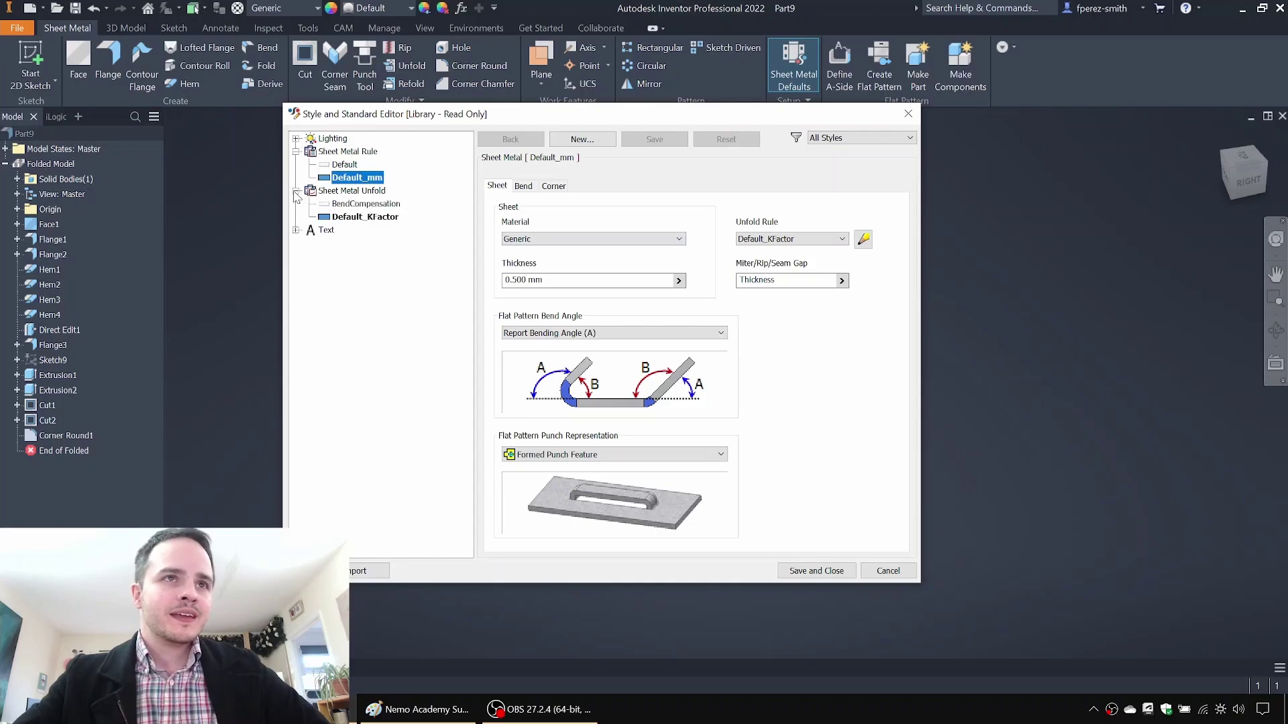
{"action": "left_click", "coordinate": [889, 576]}
{"action": "left_click", "coordinate": [604, 316]}
{"action": "left_click_drag", "start_coordinate": [620, 350], "coordinate": [607, 462]}
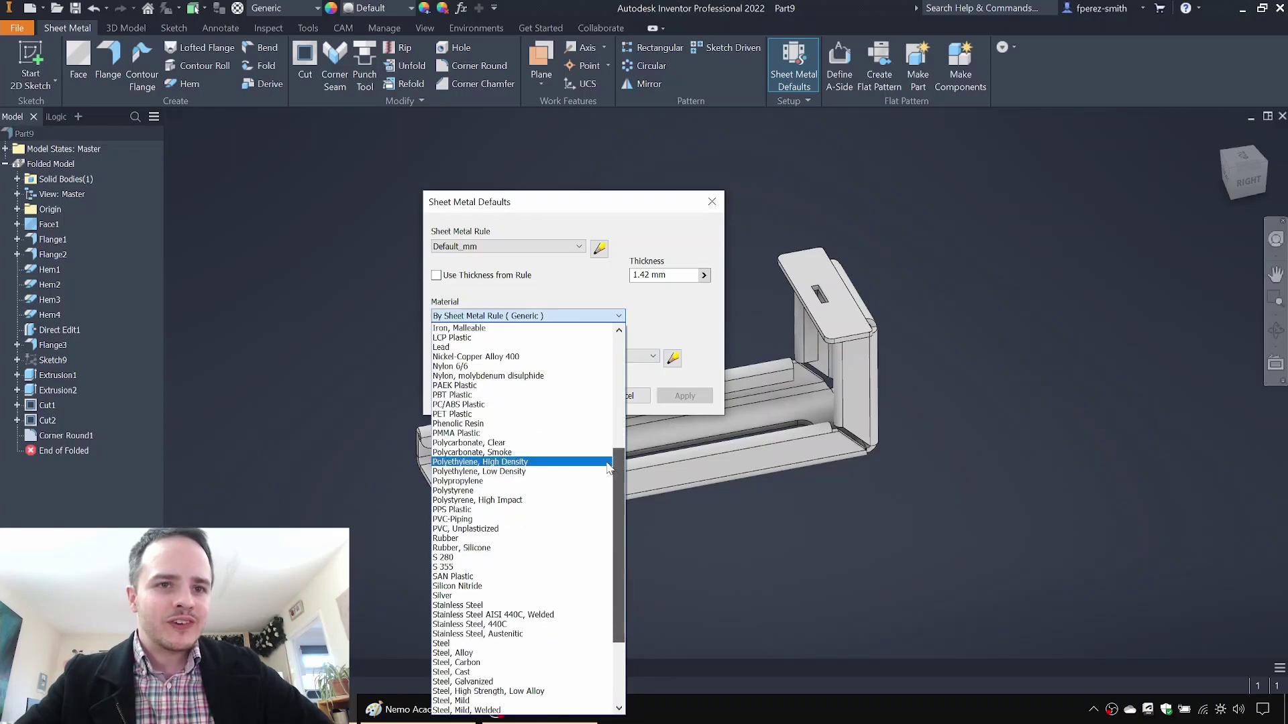
{"action": "left_click", "coordinate": [462, 605]}
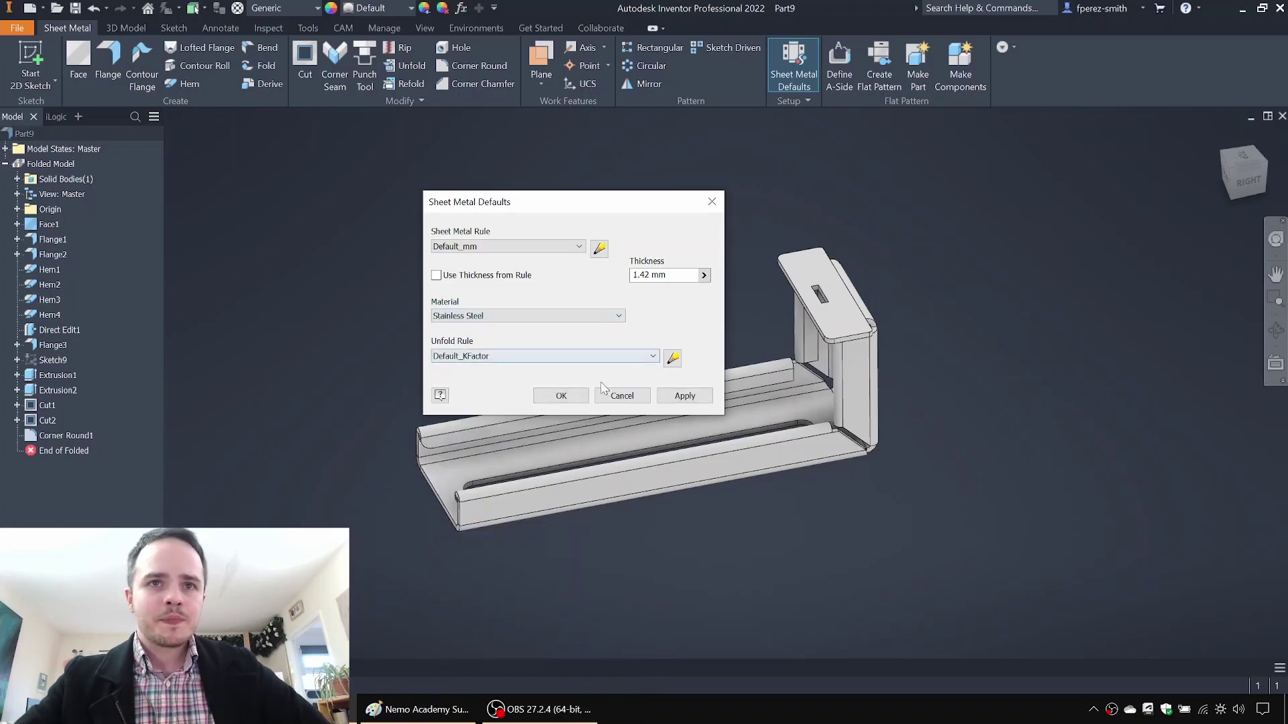
{"action": "left_click", "coordinate": [561, 396]}
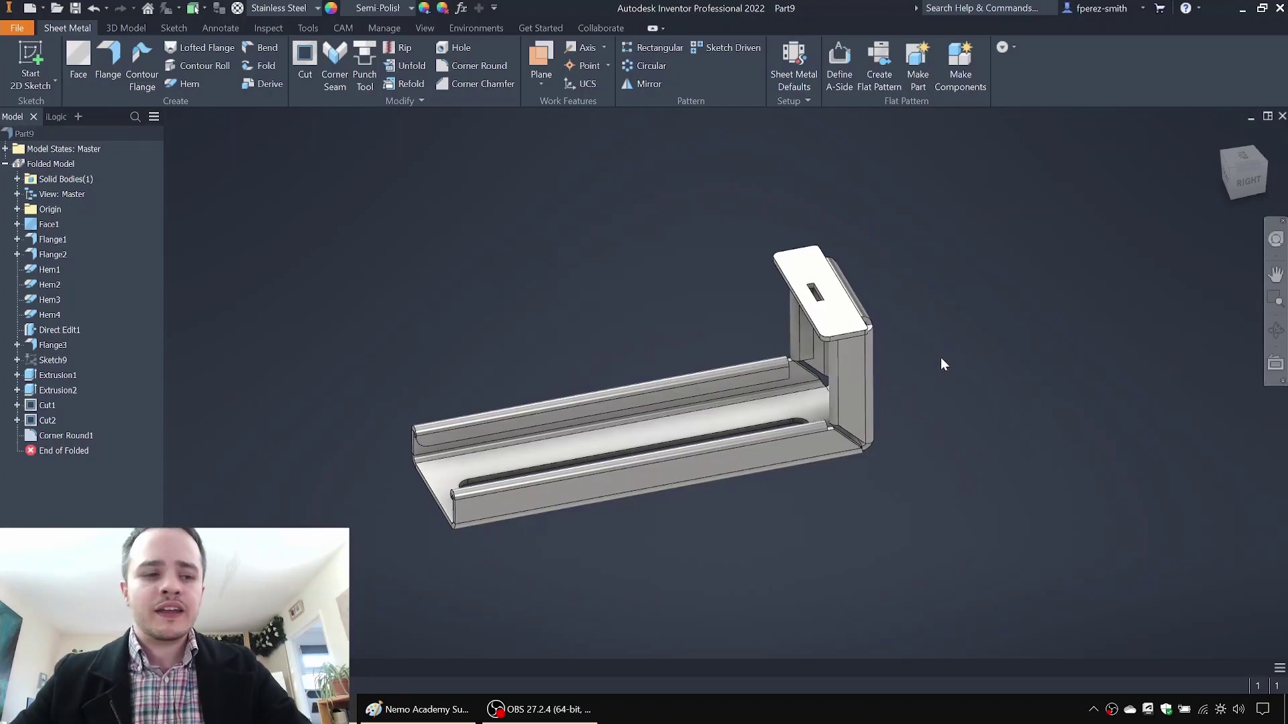
Step: Save the part as Sheet Metal Rail in the Model folder of Model 007 - Sheet Metal Rail
{"action": "key", "text": "ctrl+s"}
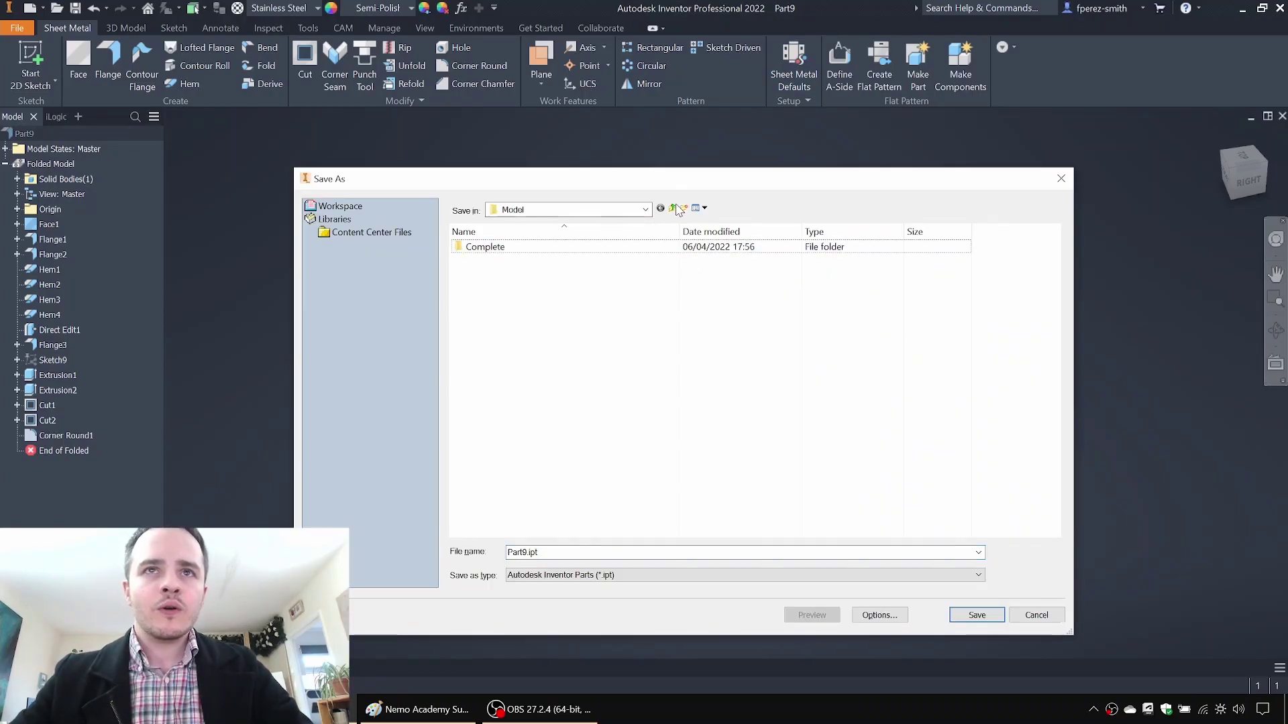
{"action": "double_click", "coordinate": [537, 552]}
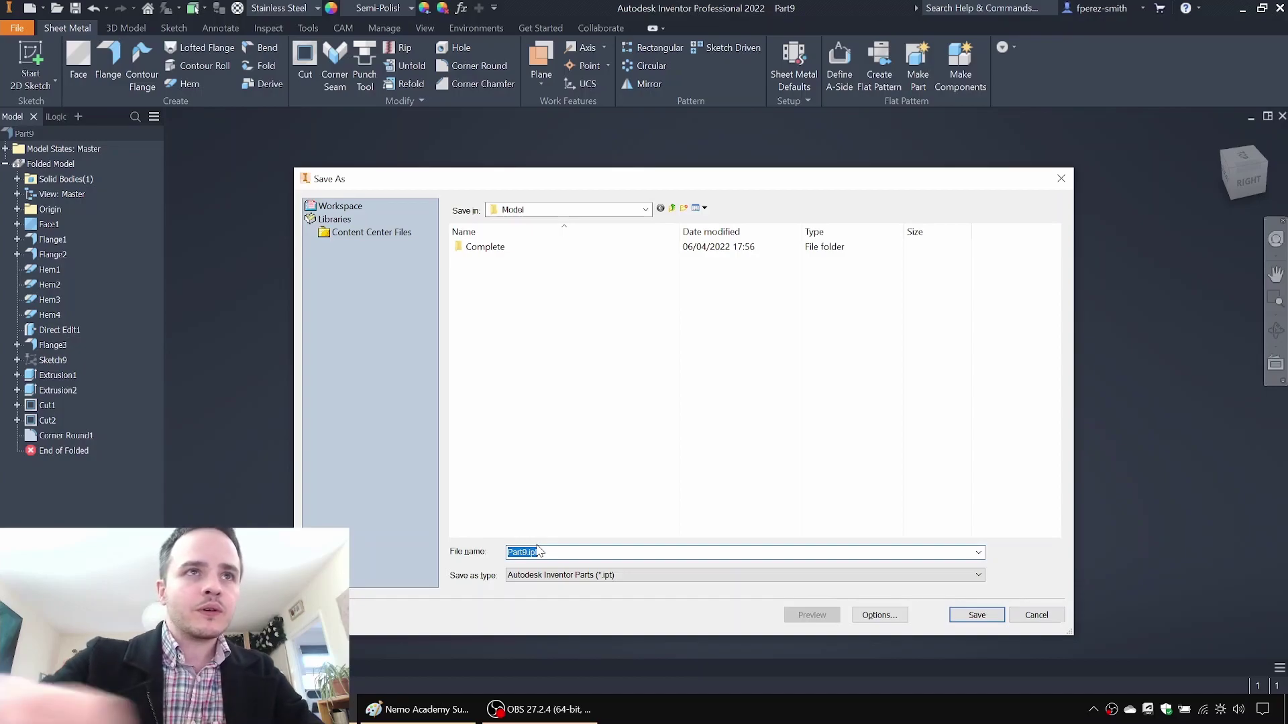
{"action": "left_click", "coordinate": [672, 208]}
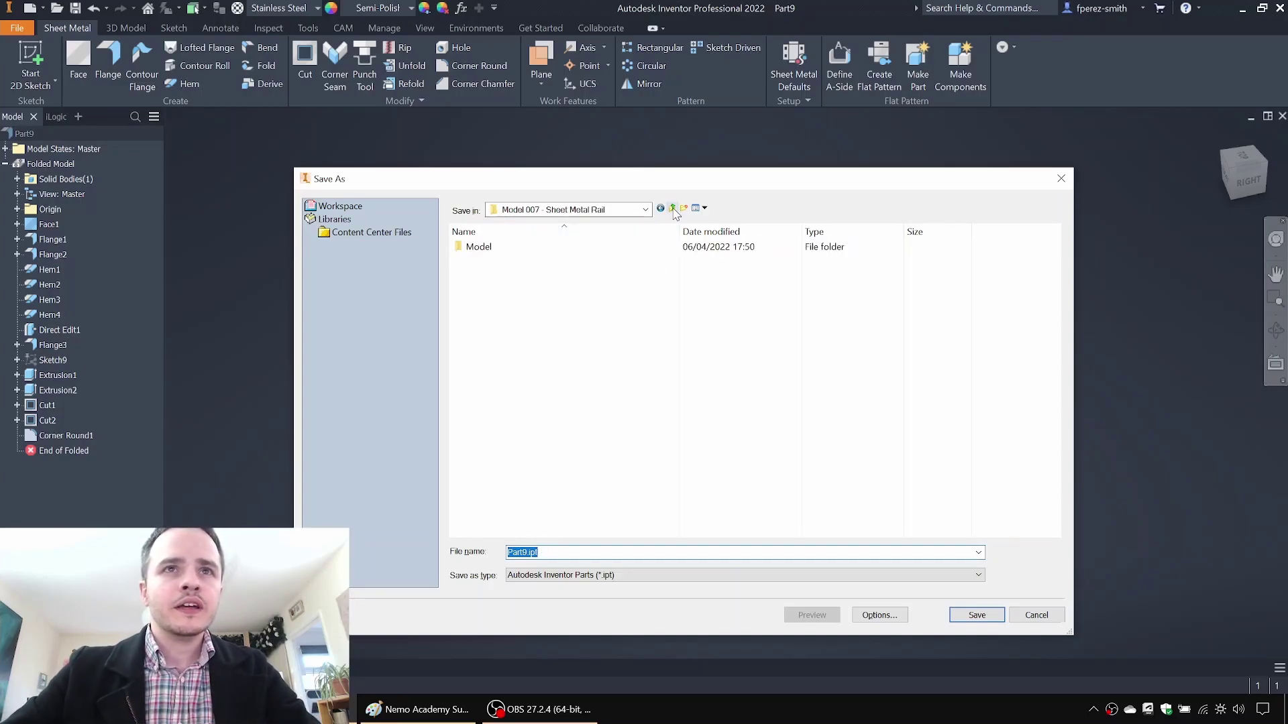
{"action": "left_click", "coordinate": [672, 208]}
{"action": "double_click", "coordinate": [526, 349]}
{"action": "double_click", "coordinate": [513, 248]}
{"action": "double_click", "coordinate": [556, 551]}
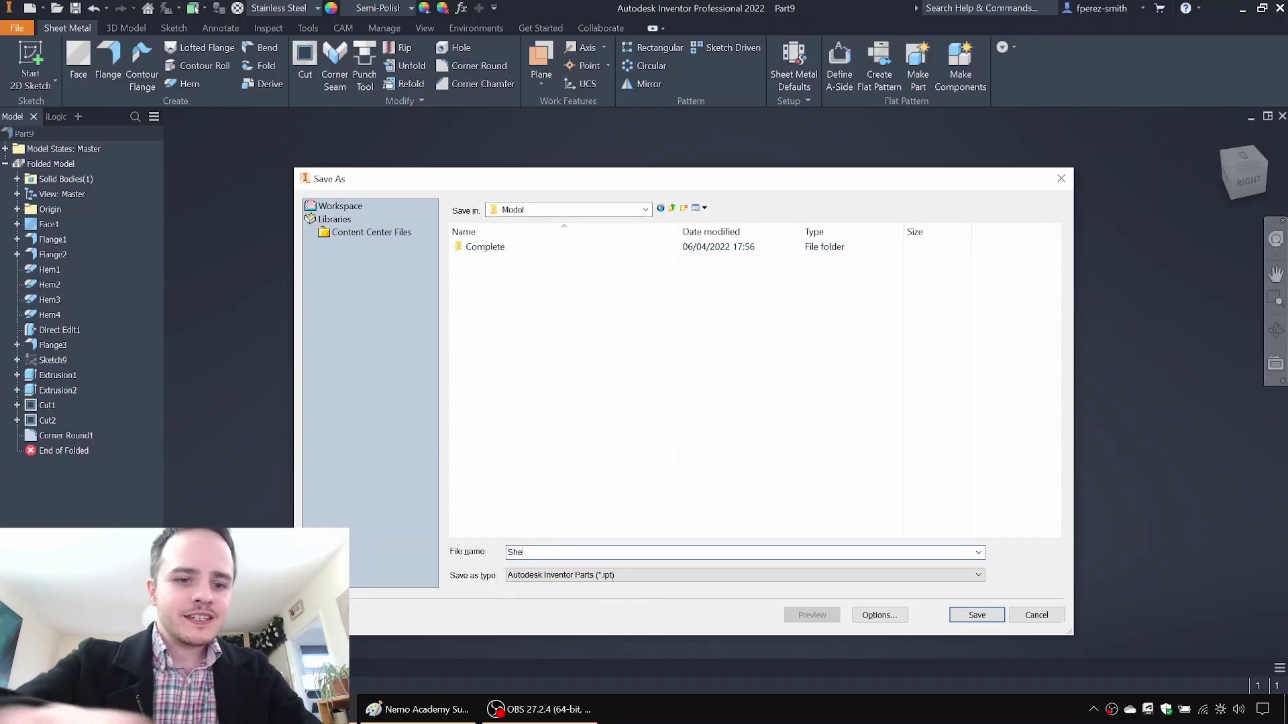
{"action": "type", "text": "Sheet Metal Rai"}
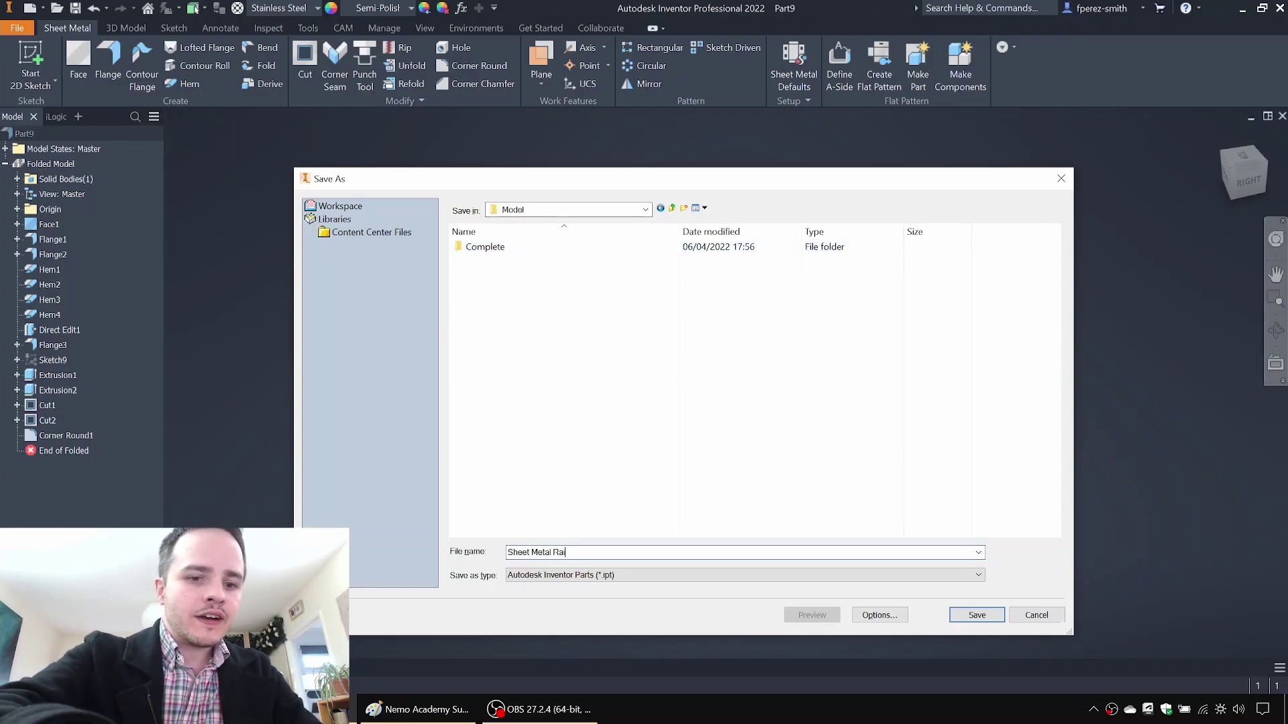
{"action": "type", "text": "l"}
{"action": "key", "text": "Return"}
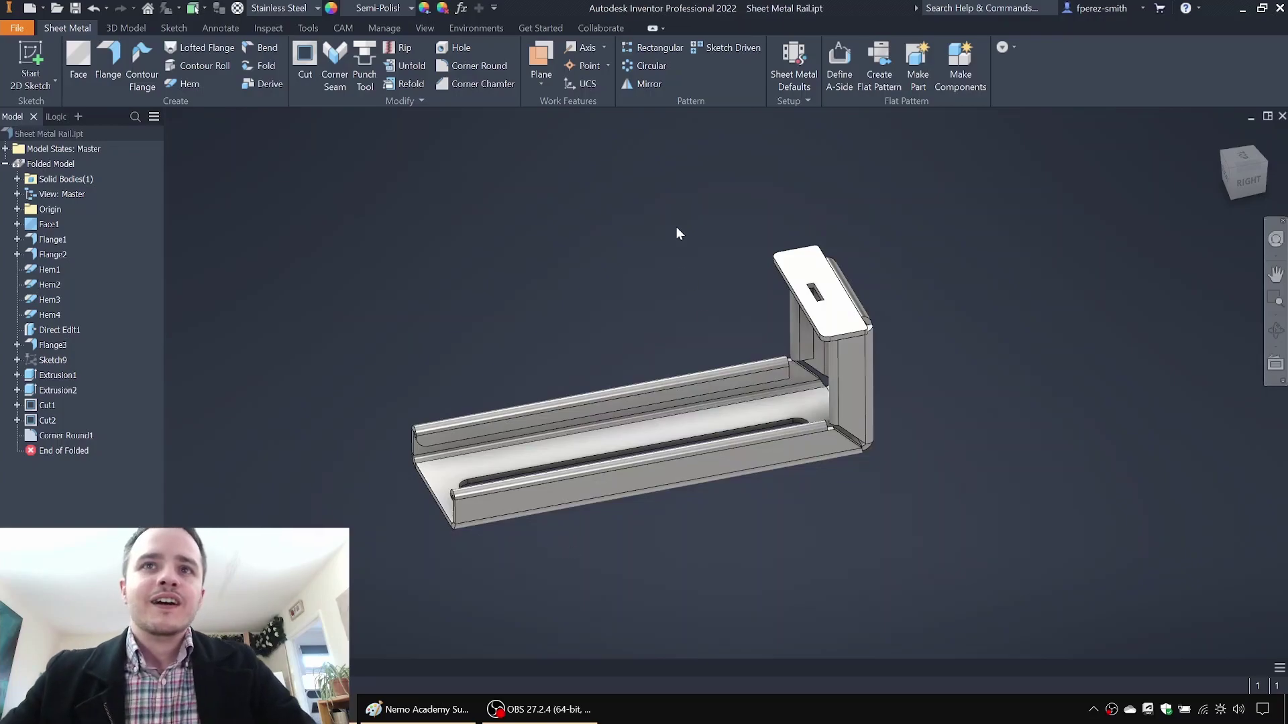
Step: Define the outer face of the slotted base as the A-side
{"action": "middle_click_drag", "start_coordinate": [754, 290], "coordinate": [541, 237], "text": "shift"}
{"action": "scroll", "coordinate": [759, 292], "scroll_direction": "down", "scroll_amount": 3}
{"action": "scroll", "coordinate": [778, 241], "scroll_direction": "down", "scroll_amount": 4}
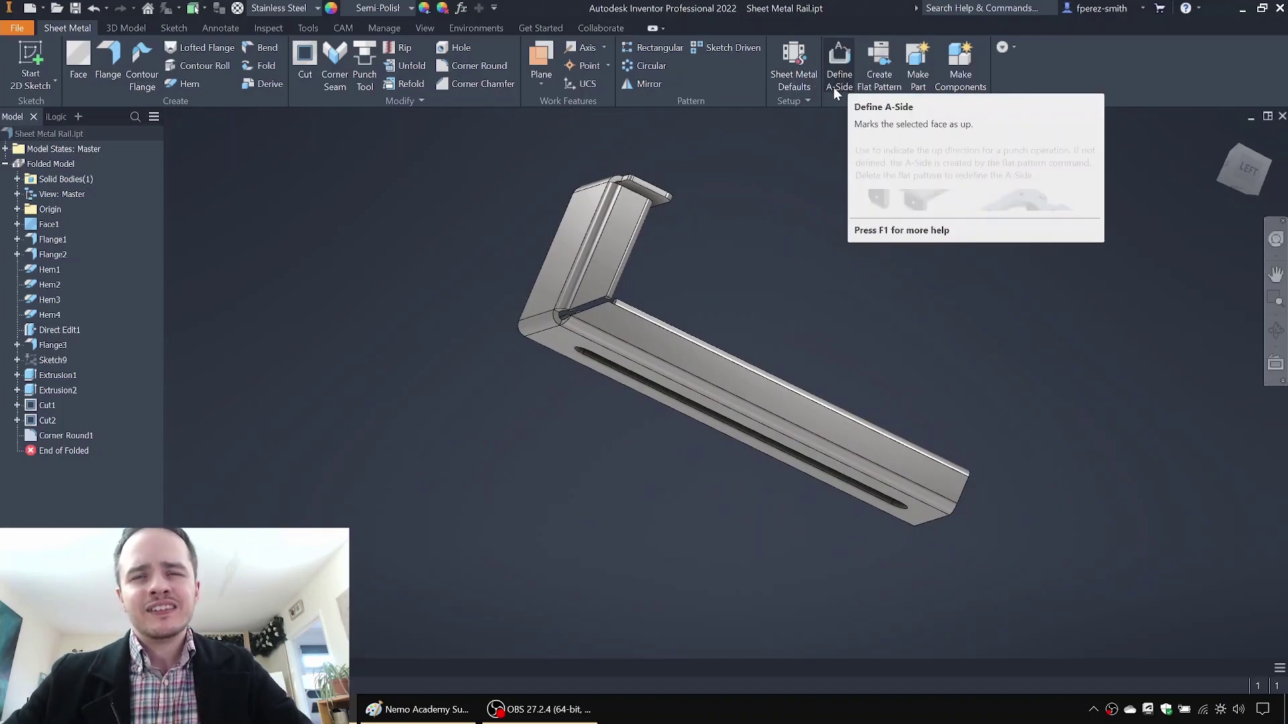
{"action": "middle_click_drag", "start_coordinate": [843, 204], "coordinate": [791, 128], "text": "shift"}
{"action": "left_click", "coordinate": [852, 59]}
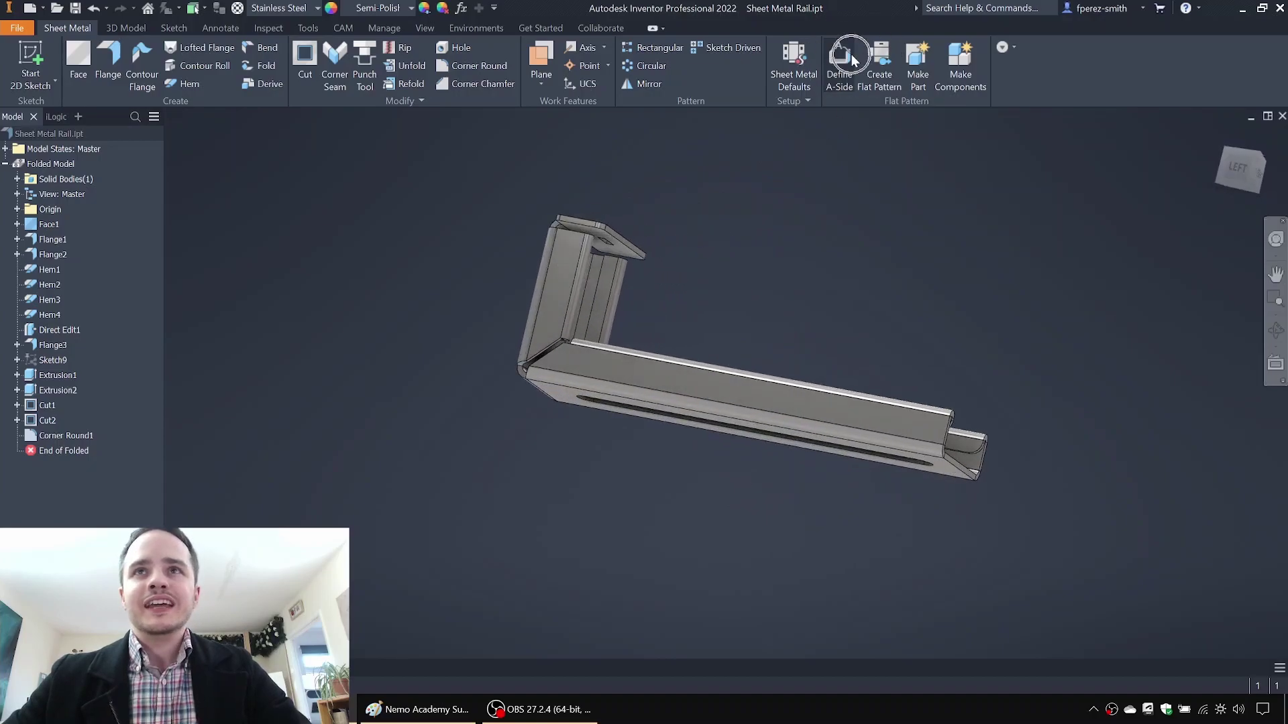
{"action": "middle_click_drag", "start_coordinate": [661, 344], "coordinate": [586, 364], "text": "shift"}
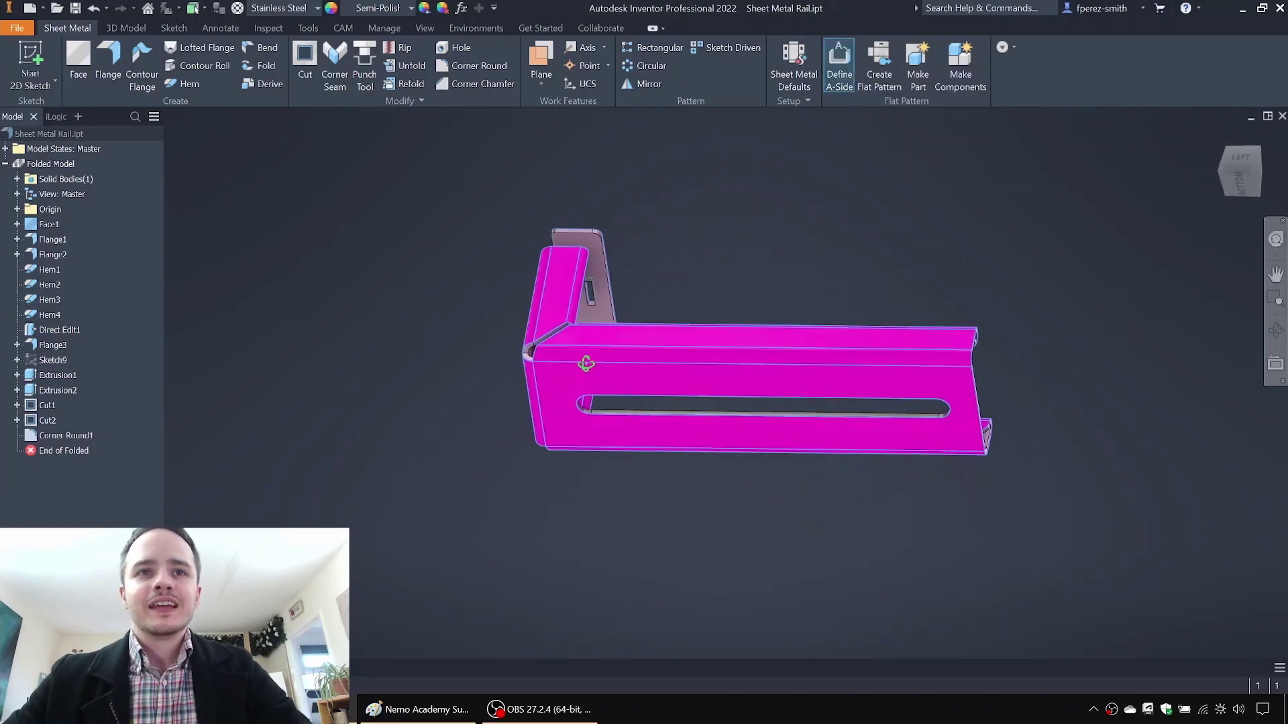
{"action": "left_click", "coordinate": [565, 396]}
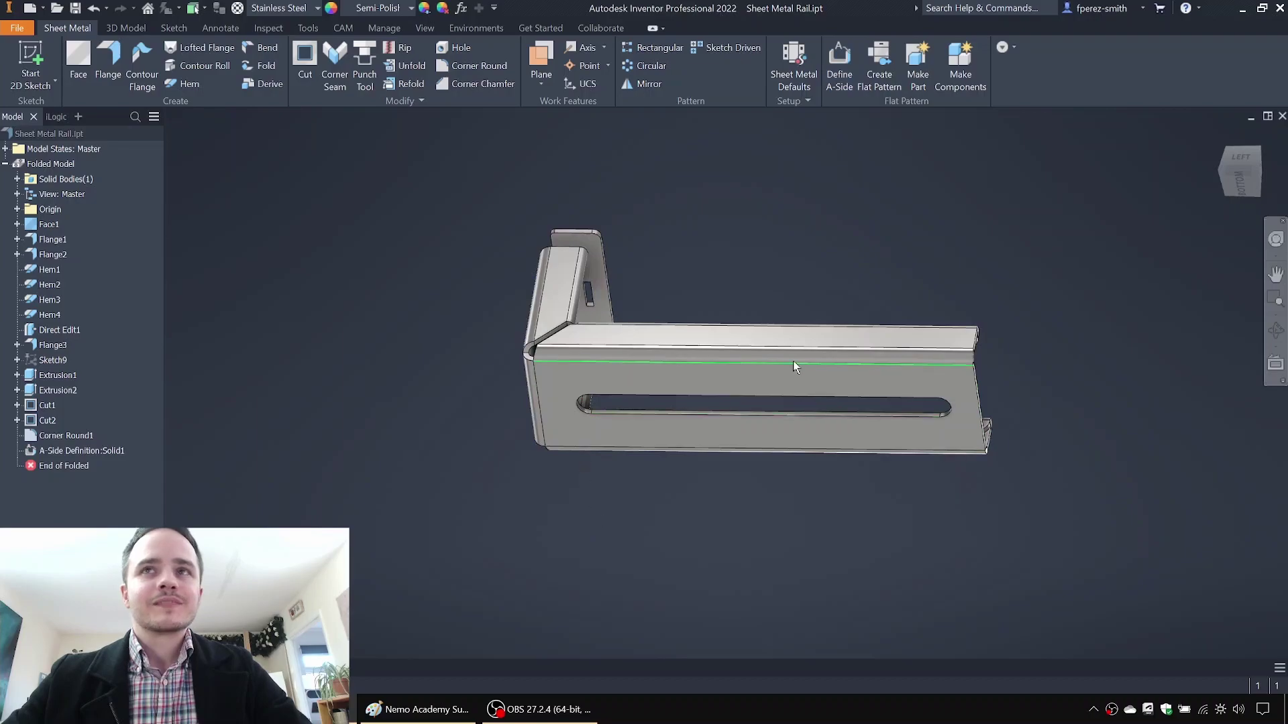
Step: Collapse the folded model's feature list and create the flat pattern of the rail
{"action": "key", "text": "F6"}
{"action": "left_click", "coordinate": [873, 74]}
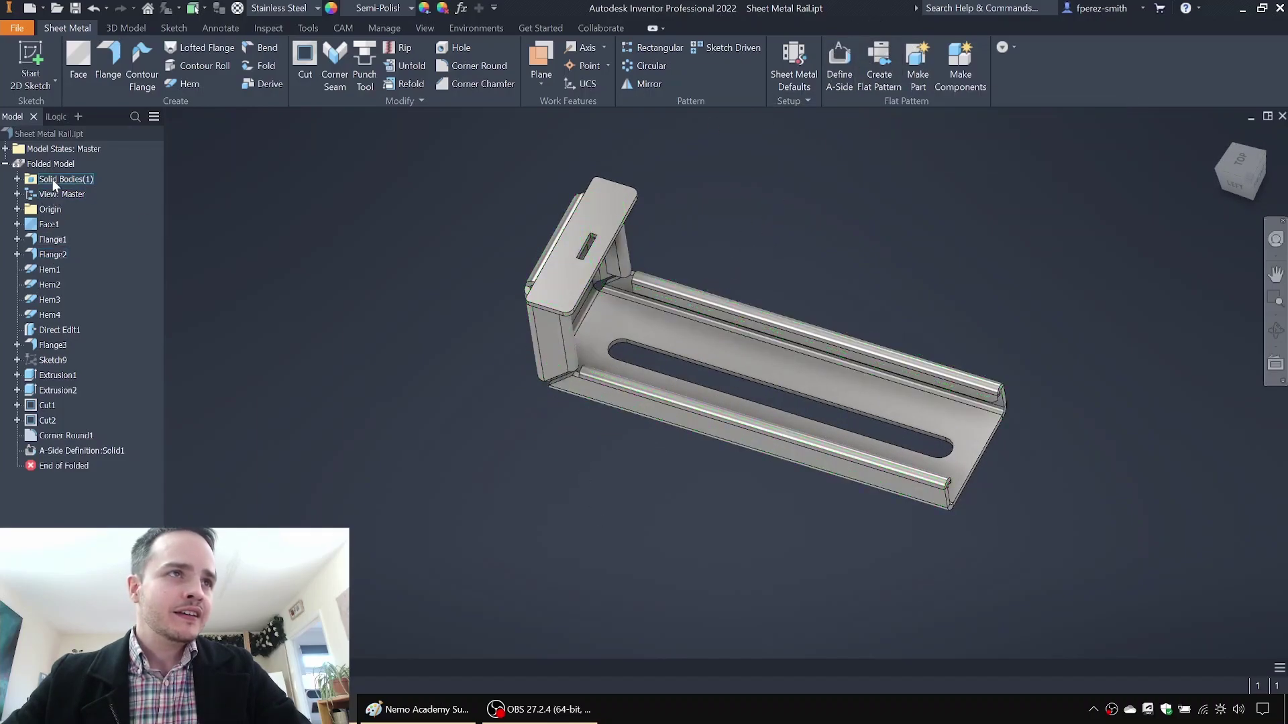
{"action": "left_click", "coordinate": [8, 167]}
{"action": "left_click", "coordinate": [7, 166]}
{"action": "left_click", "coordinate": [7, 165]}
{"action": "left_click", "coordinate": [7, 165]}
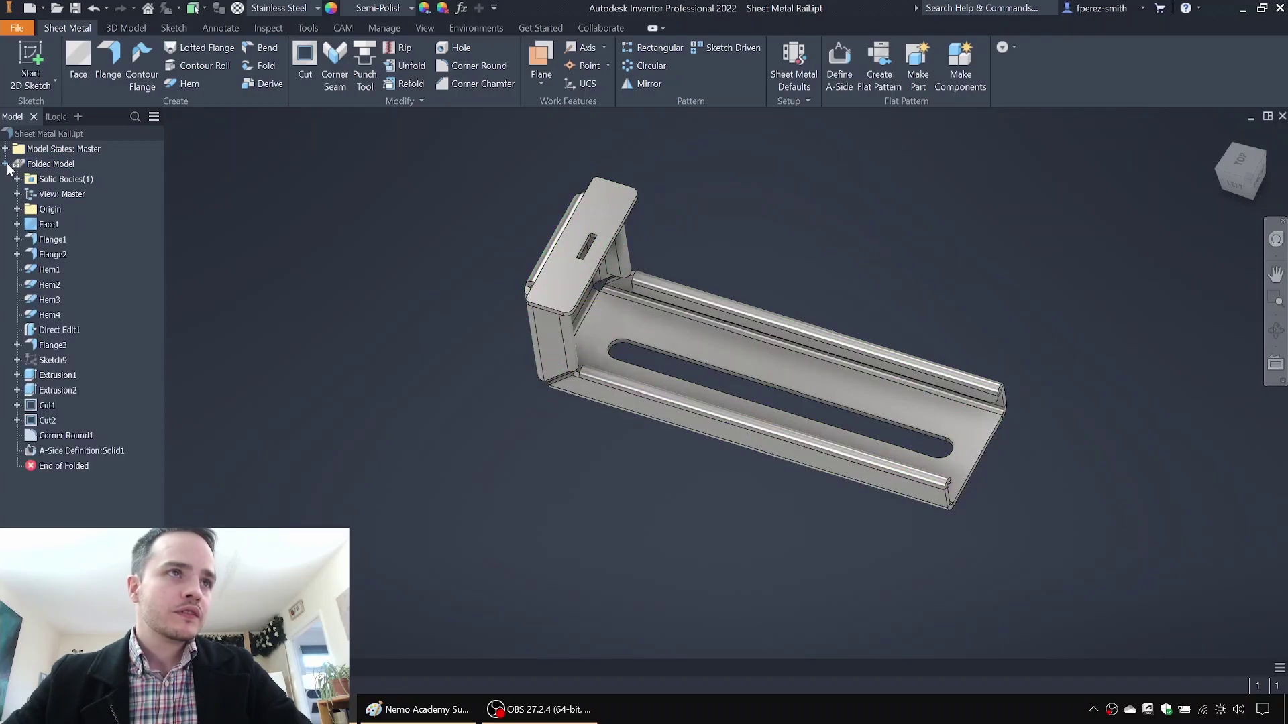
{"action": "left_click", "coordinate": [8, 166]}
{"action": "left_click", "coordinate": [884, 66]}
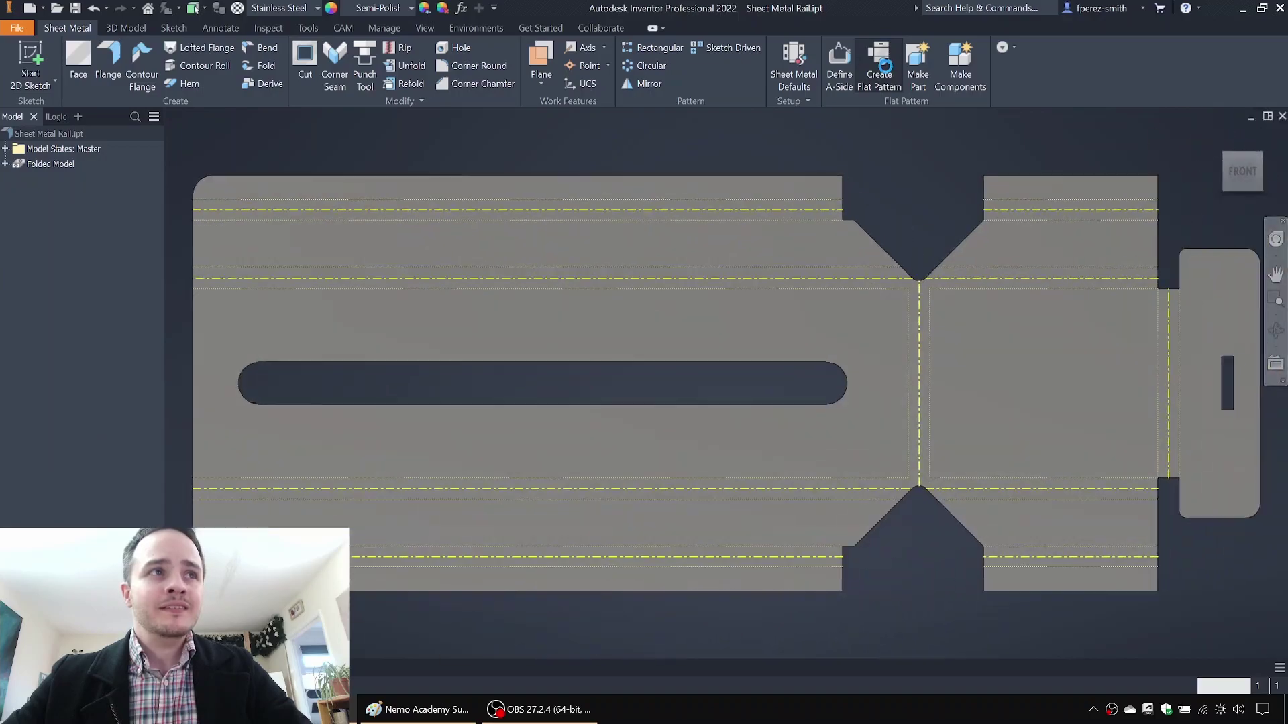
Step: Switch back and forth between the folded model and the flat pattern to compare them, ending on the flat pattern
{"action": "left_click", "coordinate": [50, 179]}
{"action": "left_click", "coordinate": [55, 340]}
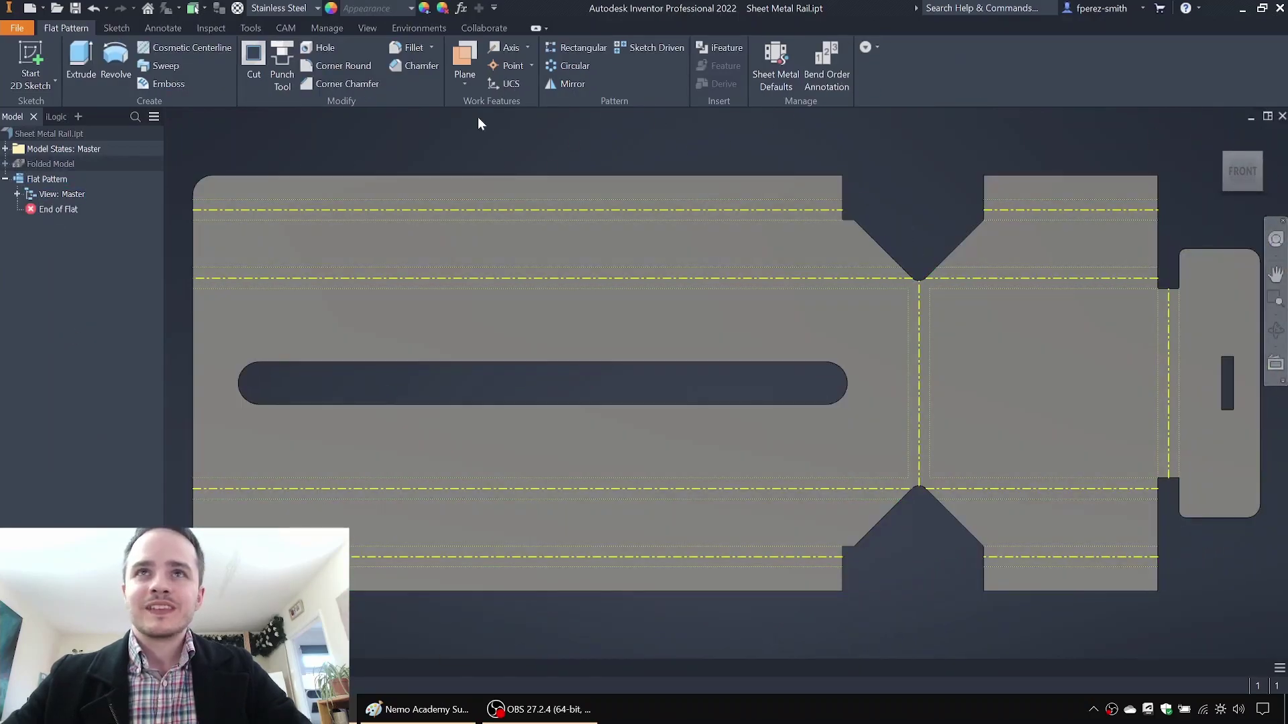
{"action": "double_click", "coordinate": [53, 163]}
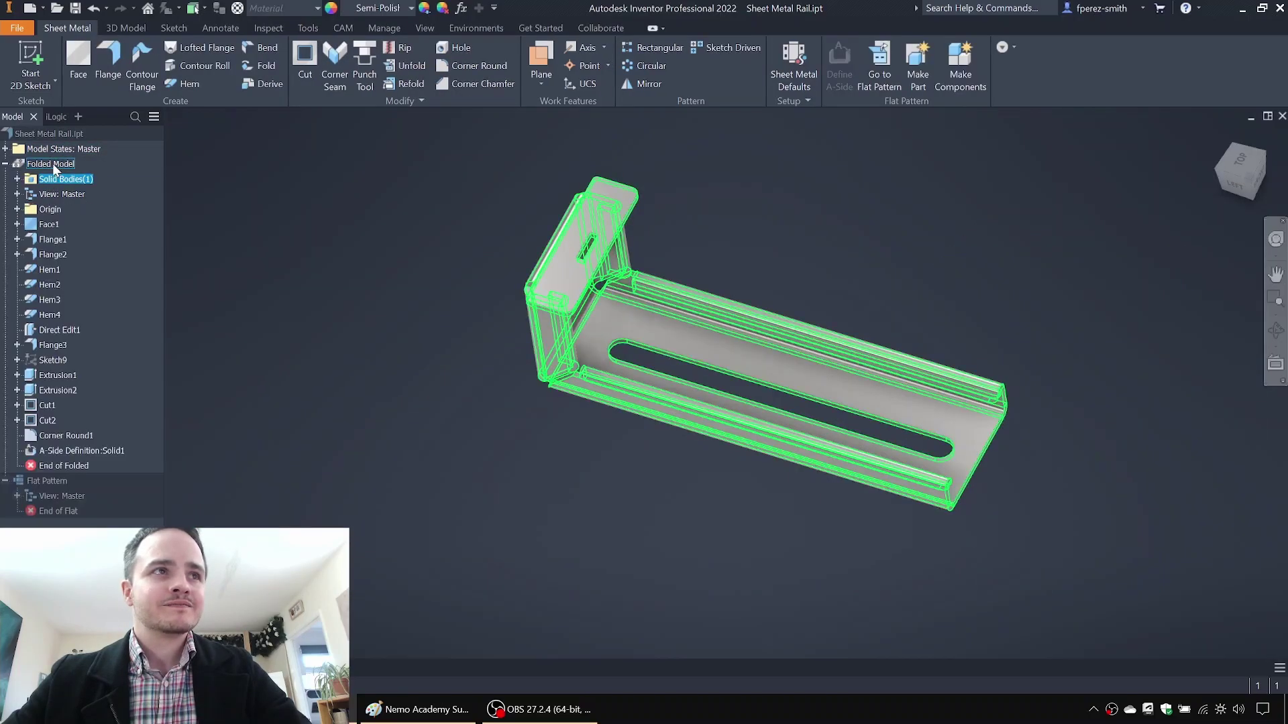
{"action": "double_click", "coordinate": [62, 481]}
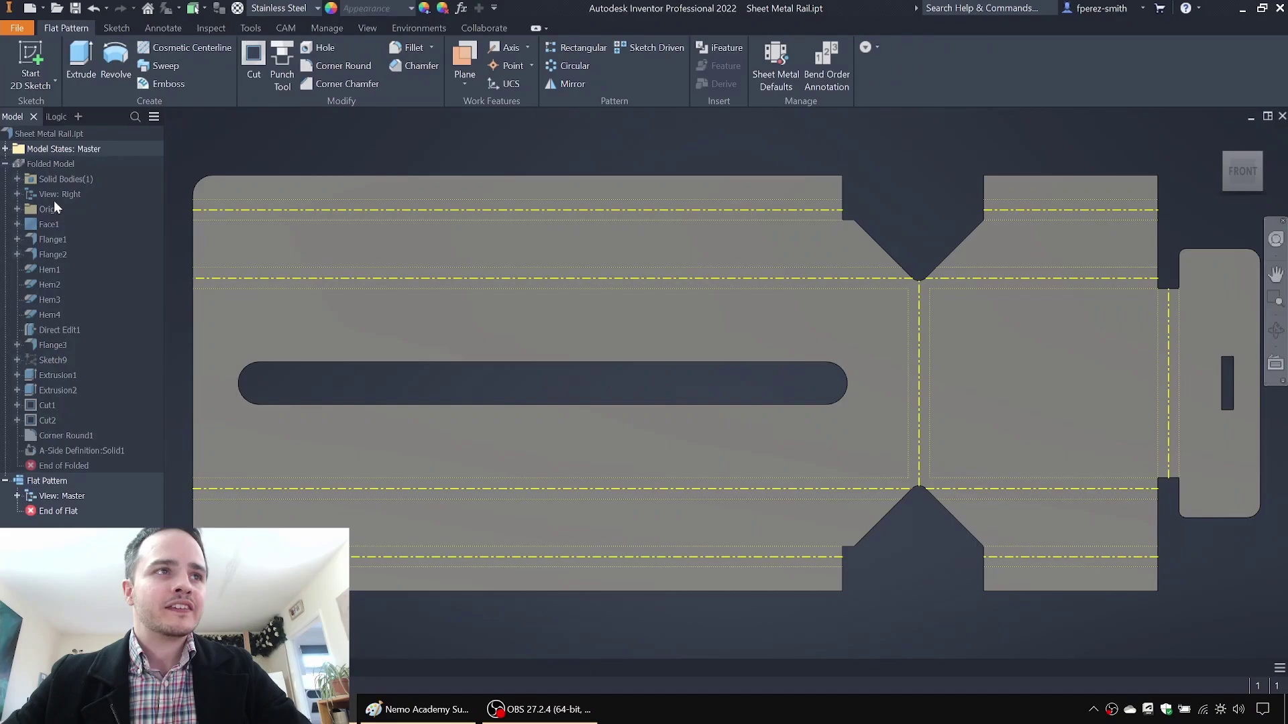
{"action": "double_click", "coordinate": [53, 163]}
{"action": "double_click", "coordinate": [46, 482]}
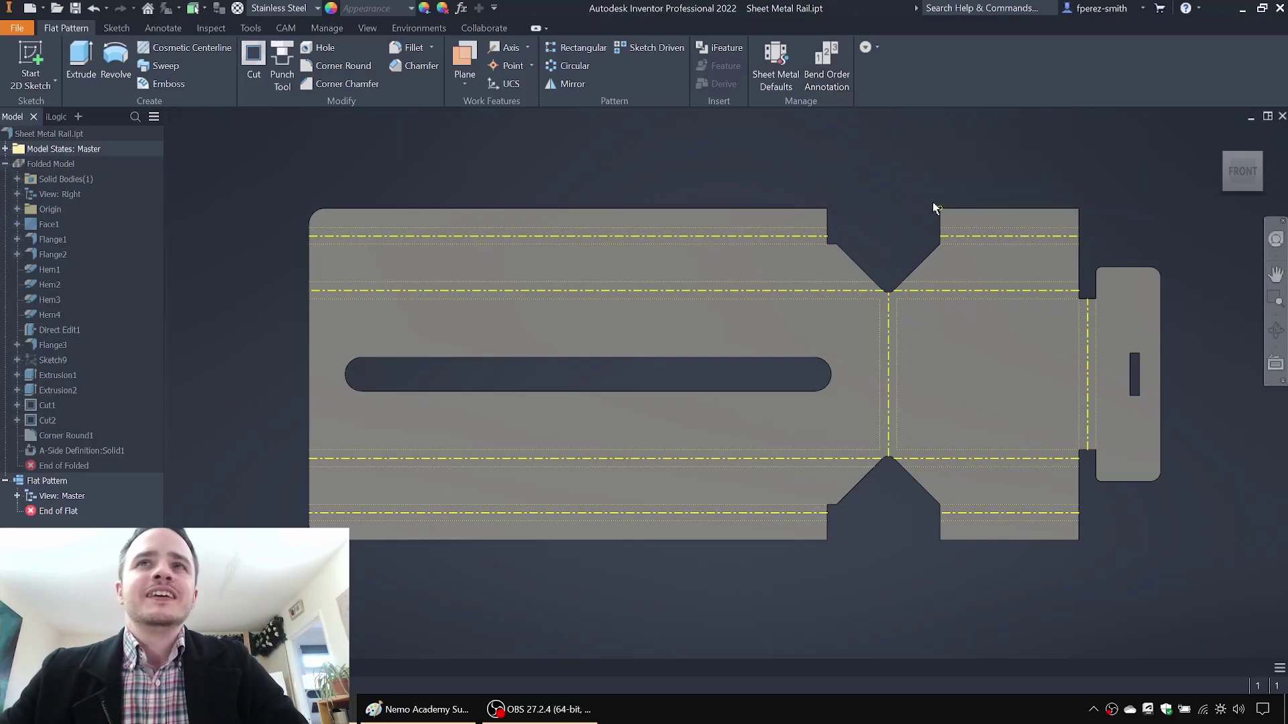
Step: Show the bend order annotations and assign bend number 1 to both hem bends along the flat pattern's lower edge
{"action": "left_click", "coordinate": [828, 80]}
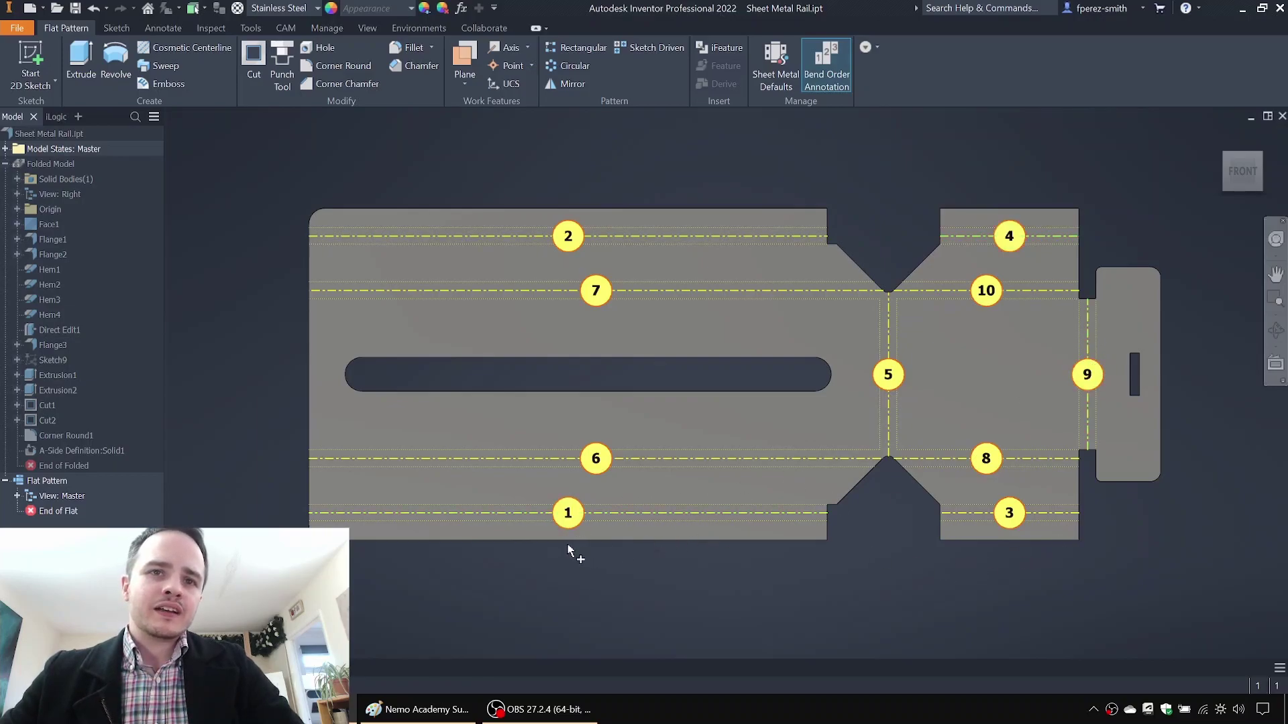
{"action": "left_click", "coordinate": [564, 517]}
{"action": "left_click", "coordinate": [182, 164]}
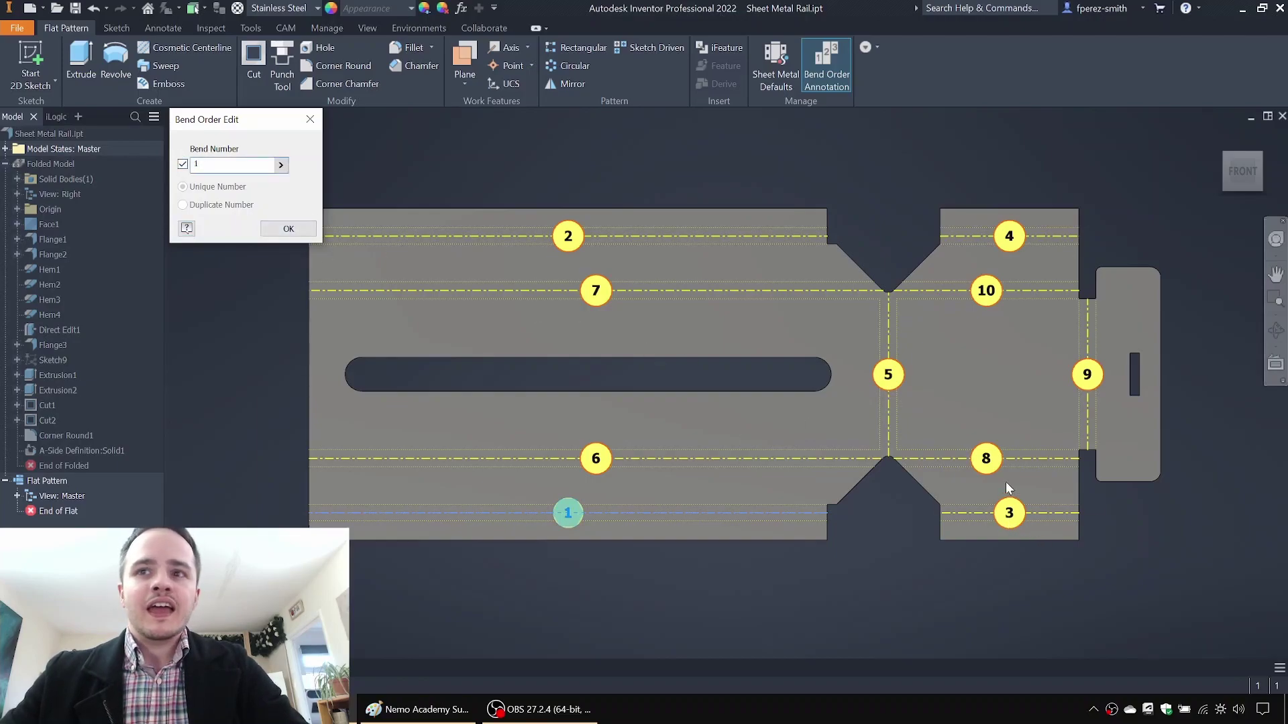
{"action": "left_click", "coordinate": [1009, 513]}
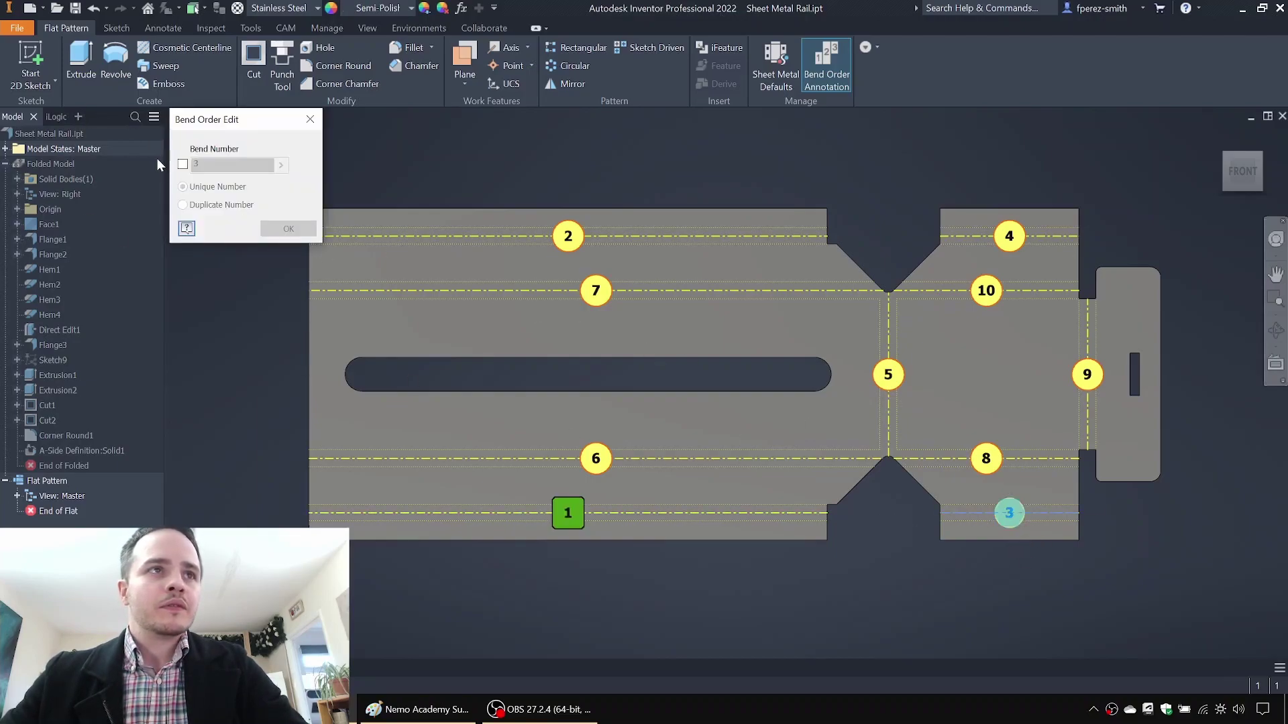
{"action": "left_click", "coordinate": [182, 164]}
{"action": "key", "text": "BackSpace"}
{"action": "type", "text": "1"}
{"action": "left_click", "coordinate": [289, 229]}
Step: Assign bend number 1 to the long and short hem bends along the flat pattern's upper edge
{"action": "left_click", "coordinate": [568, 236]}
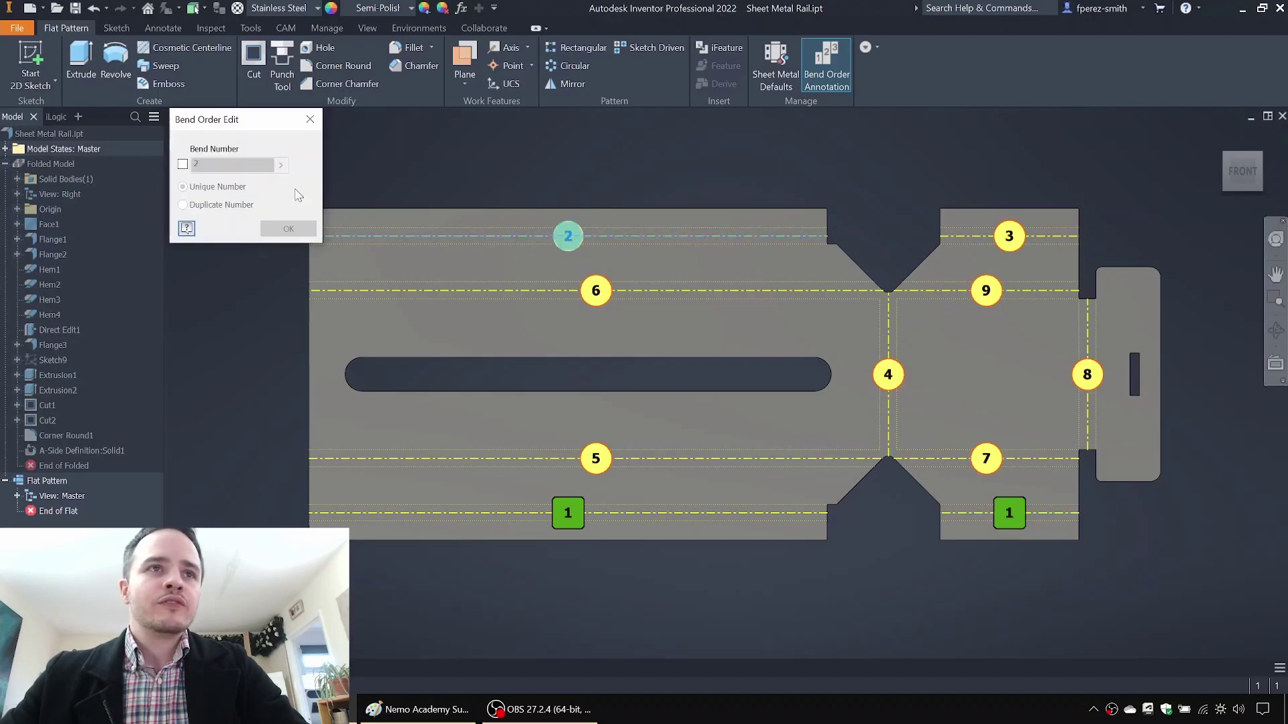
{"action": "left_click", "coordinate": [182, 165]}
{"action": "key", "text": "BackSpace"}
{"action": "type", "text": "1"}
{"action": "left_click", "coordinate": [288, 228]}
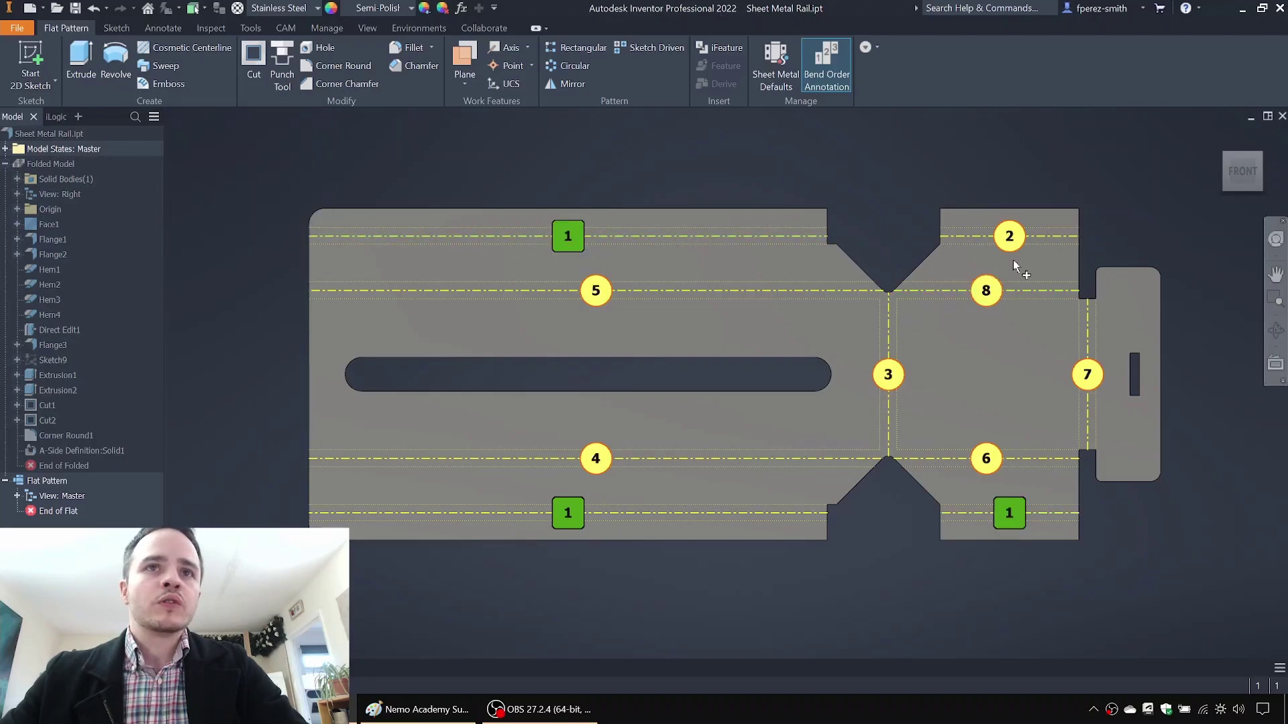
{"action": "left_click", "coordinate": [1022, 238]}
{"action": "left_click", "coordinate": [183, 164]}
{"action": "key", "text": "BackSpace"}
{"action": "type", "text": "1"}
{"action": "left_click", "coordinate": [288, 228]}
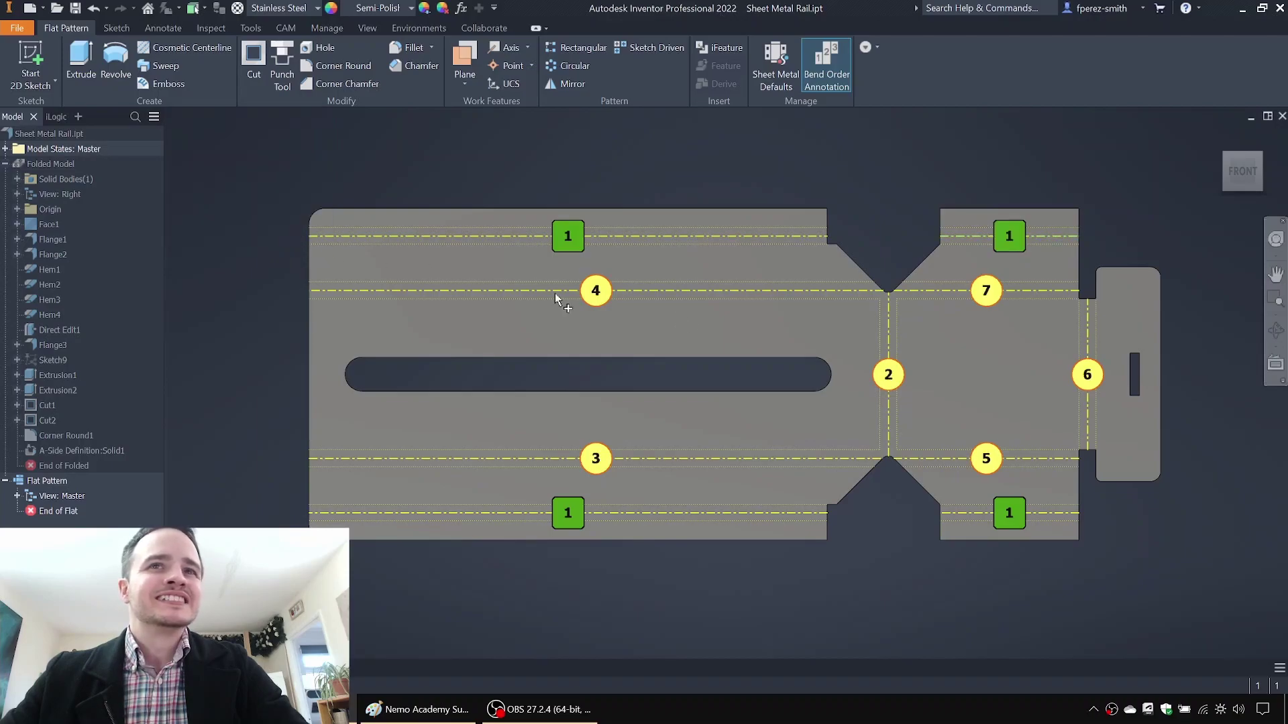
Step: Assign bend number 2 to the long flange bend above the slot
{"action": "left_click", "coordinate": [598, 294]}
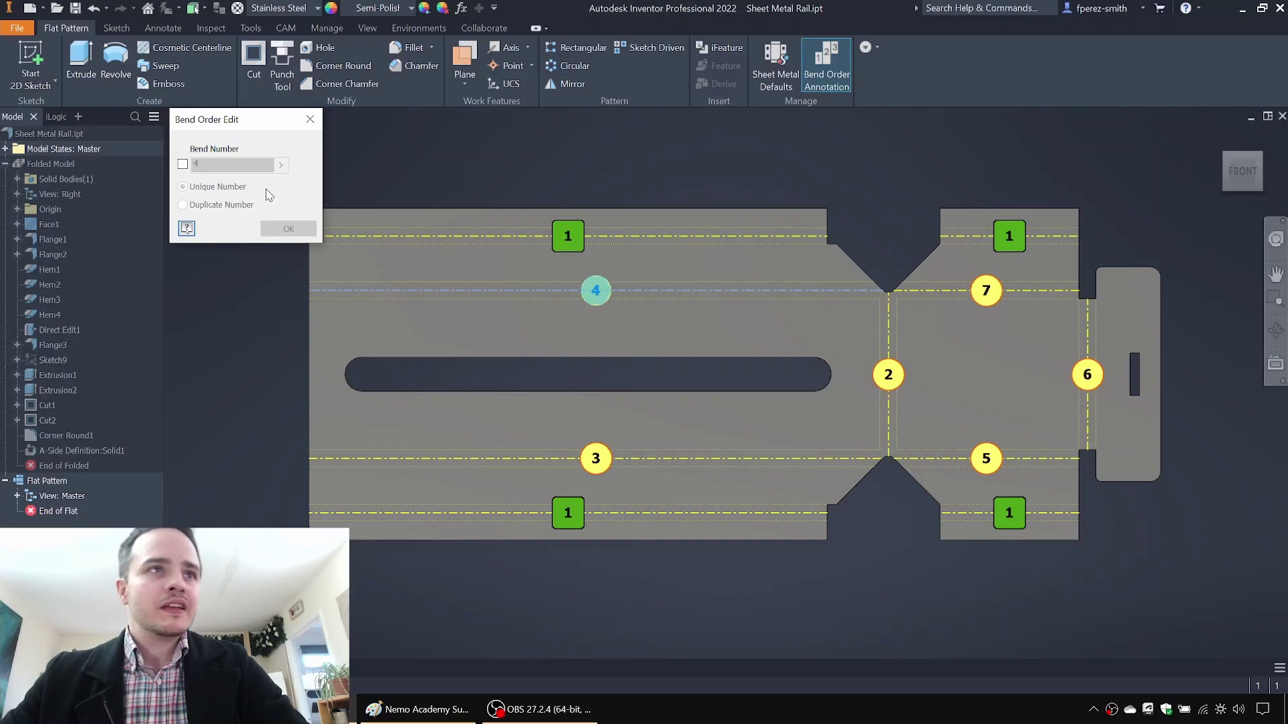
{"action": "left_click", "coordinate": [183, 165]}
{"action": "key", "text": "BackSpace"}
{"action": "type", "text": "2"}
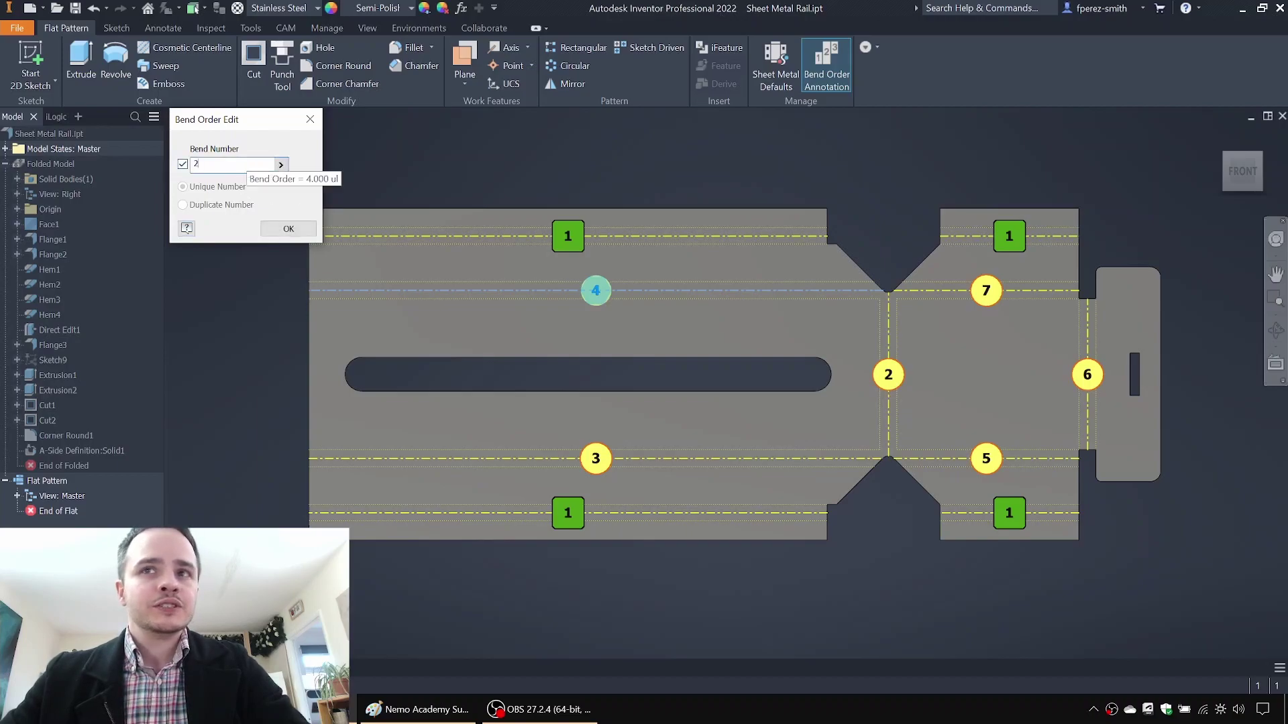
{"action": "left_click", "coordinate": [288, 228]}
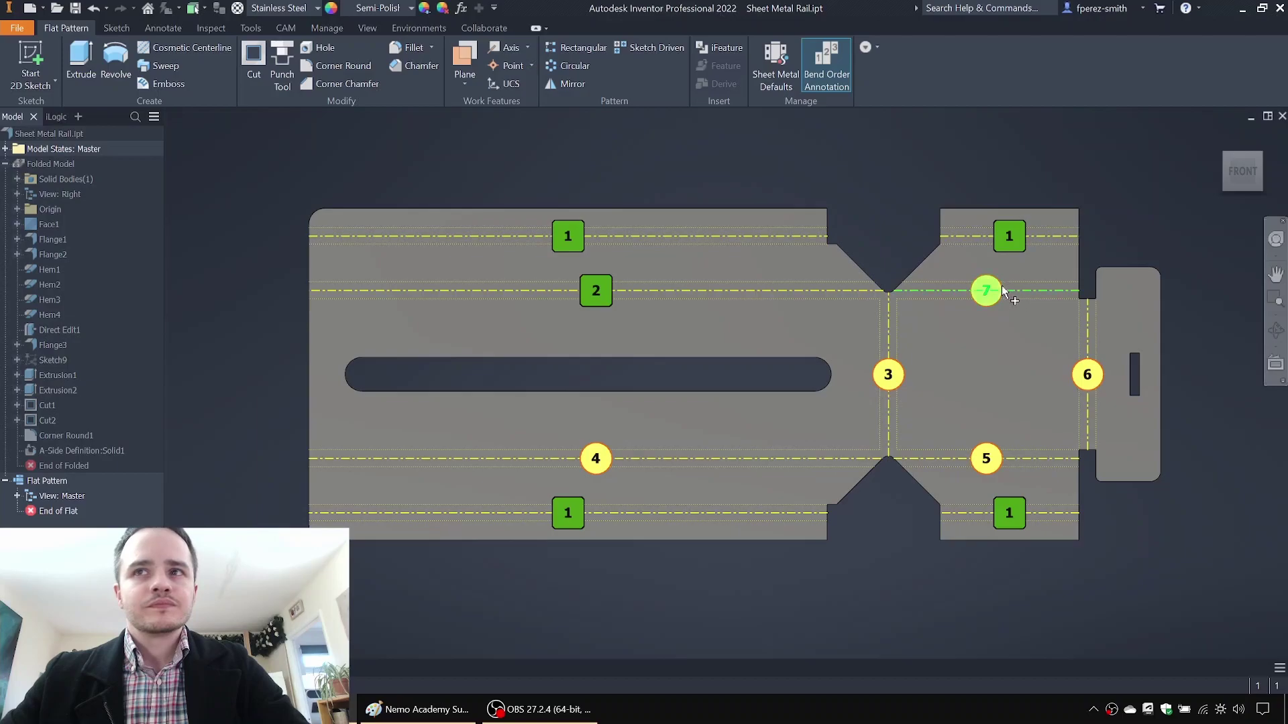
Step: Assign bend number 2 to the short upper flange bend between the corner notch and the end tab
{"action": "left_click", "coordinate": [1090, 375]}
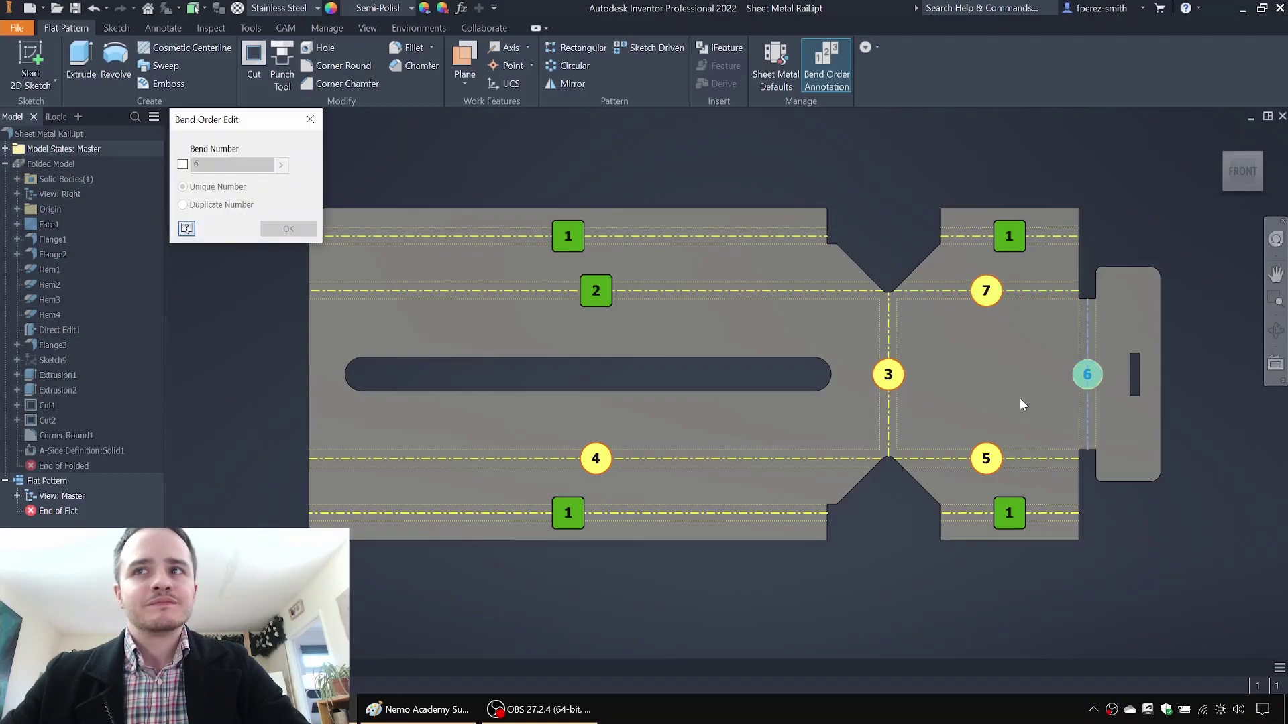
{"action": "key", "text": "Escape"}
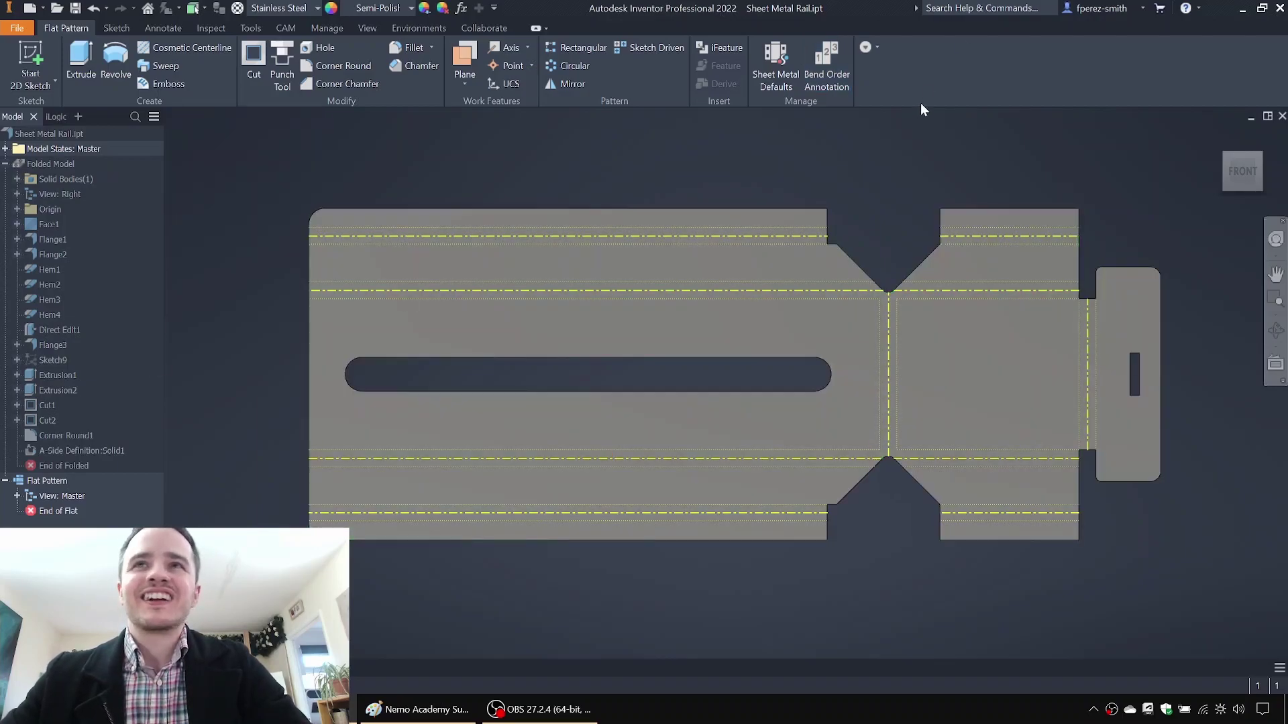
{"action": "left_click", "coordinate": [827, 67]}
{"action": "left_click", "coordinate": [986, 290]}
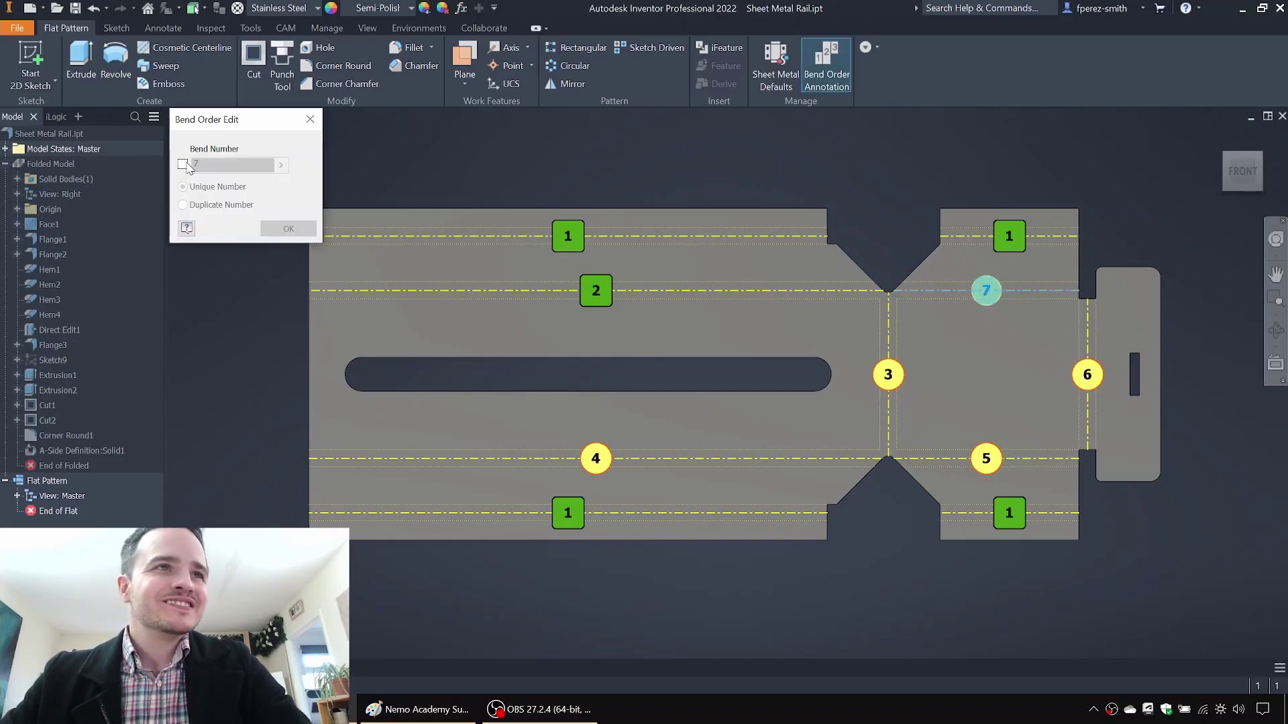
{"action": "left_click", "coordinate": [186, 164]}
{"action": "type", "text": "2"}
{"action": "left_click", "coordinate": [293, 230]}
Step: Assign bend number 2 to the long flange bend below the slot and the short lower flange bend
{"action": "left_click", "coordinate": [604, 460]}
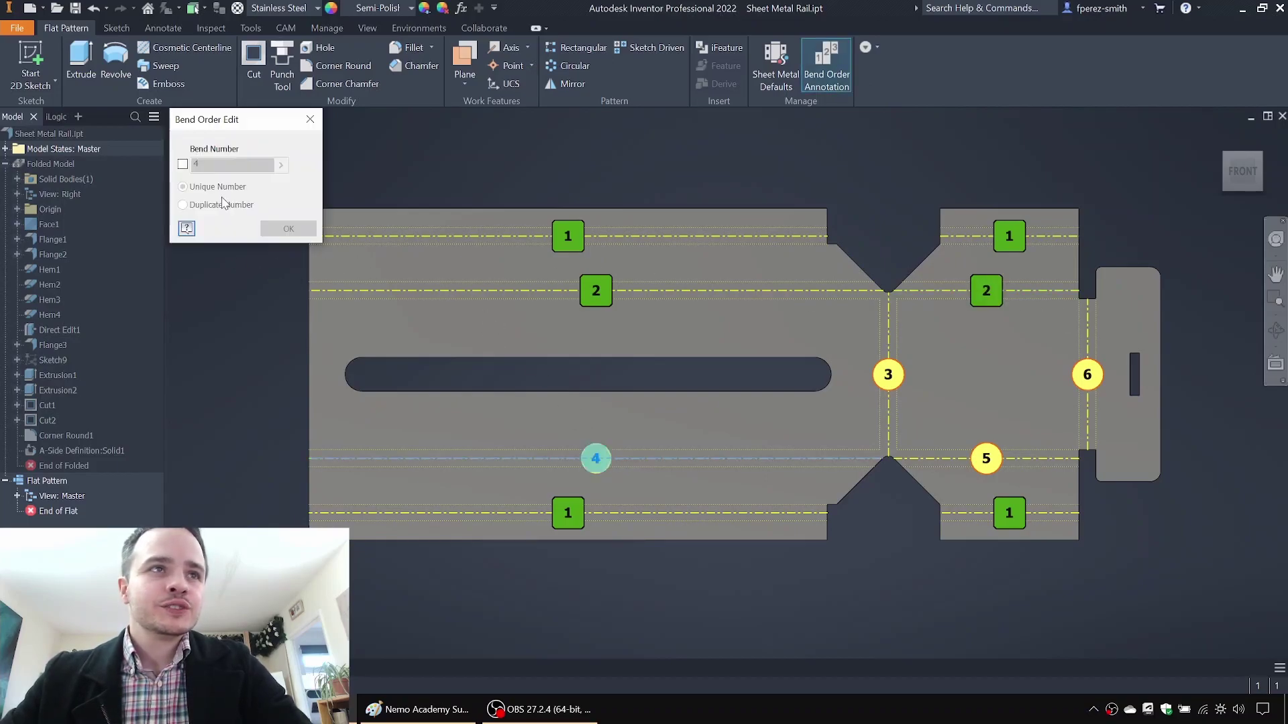
{"action": "left_click", "coordinate": [182, 164]}
{"action": "type", "text": "2"}
{"action": "left_click", "coordinate": [288, 229]}
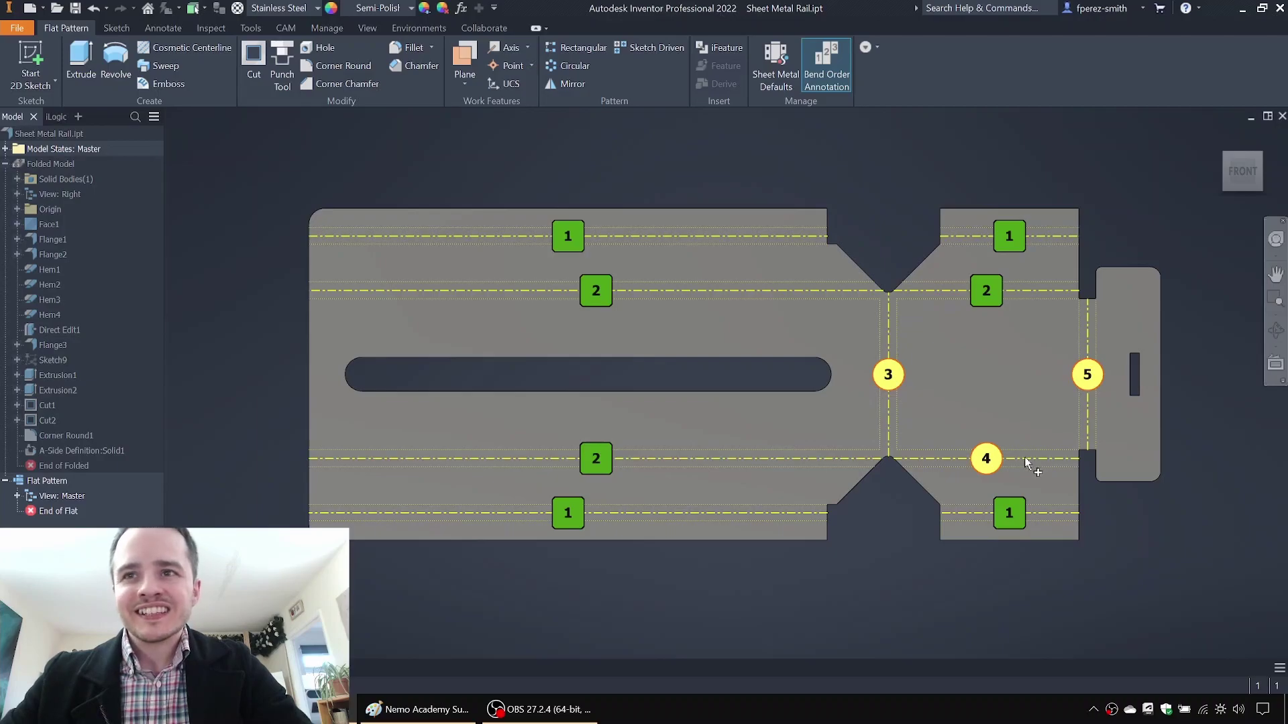
{"action": "left_click", "coordinate": [986, 459]}
{"action": "left_click", "coordinate": [184, 165]}
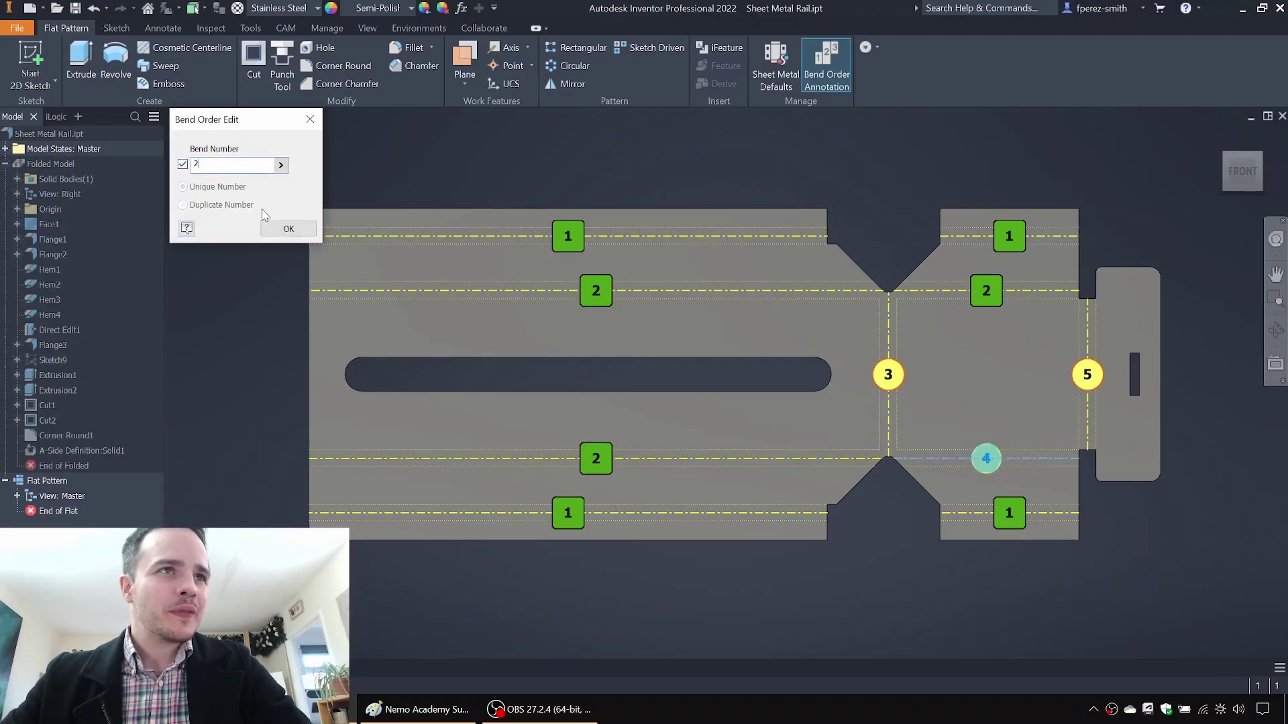
{"action": "left_click", "coordinate": [289, 228]}
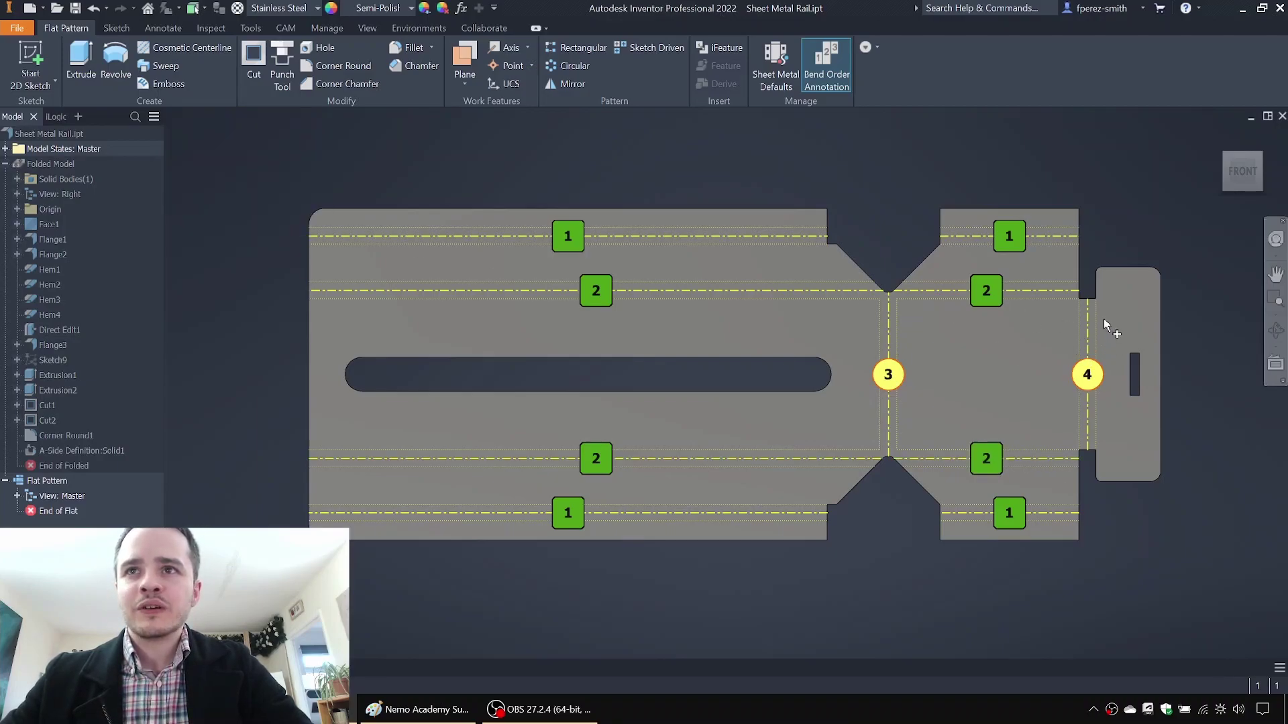
Step: Assign bend number 3 to the bend at the end tab with the small rectangular cutout
{"action": "middle_click_drag", "start_coordinate": [1086, 373], "coordinate": [994, 403]}
{"action": "left_click", "coordinate": [991, 409]}
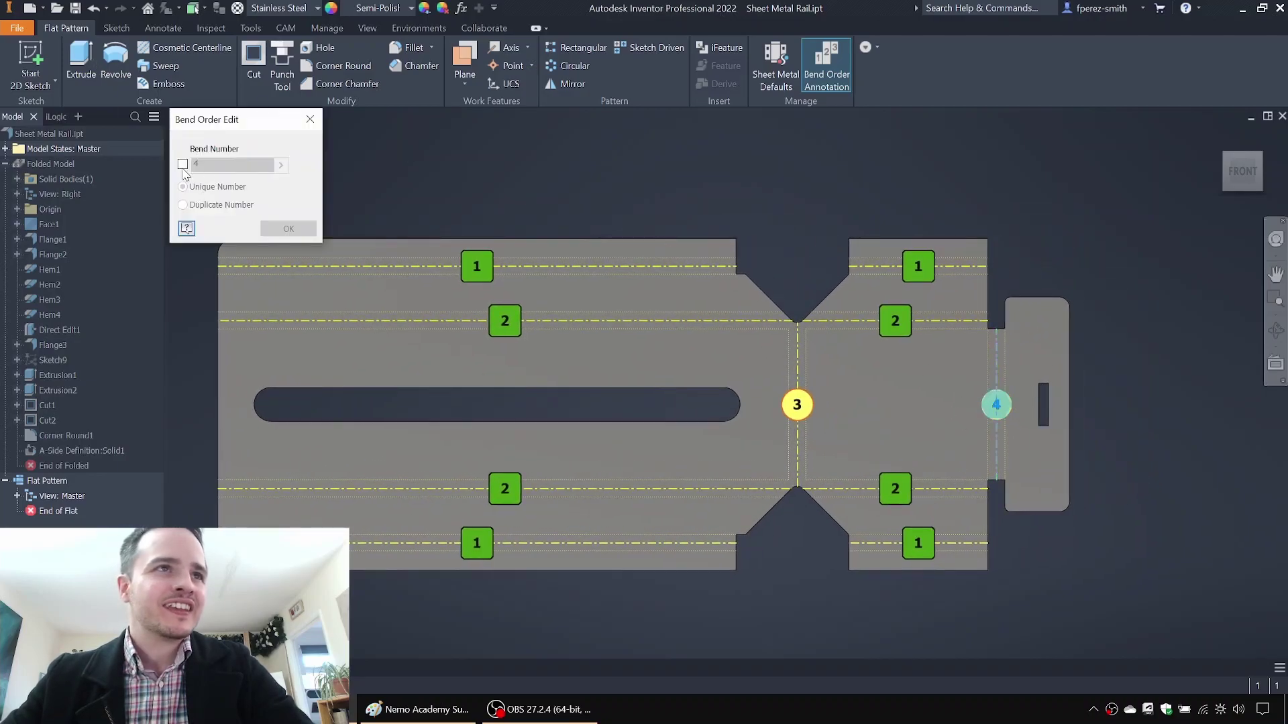
{"action": "left_click", "coordinate": [182, 165]}
{"action": "type", "text": "3"}
{"action": "left_click", "coordinate": [282, 229]}
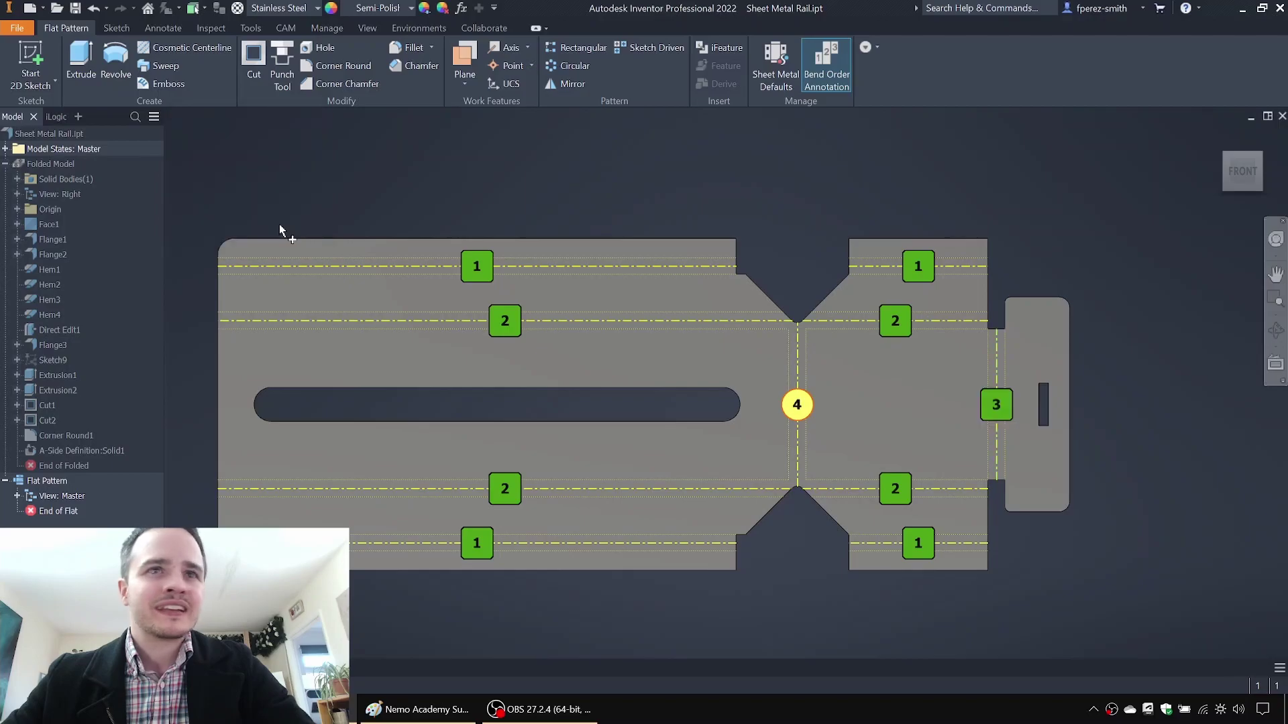
Step: Fix the bend between the two corner notches as bend number 4, check the complete order, and leave the bend order annotation
{"action": "left_click", "coordinate": [797, 404]}
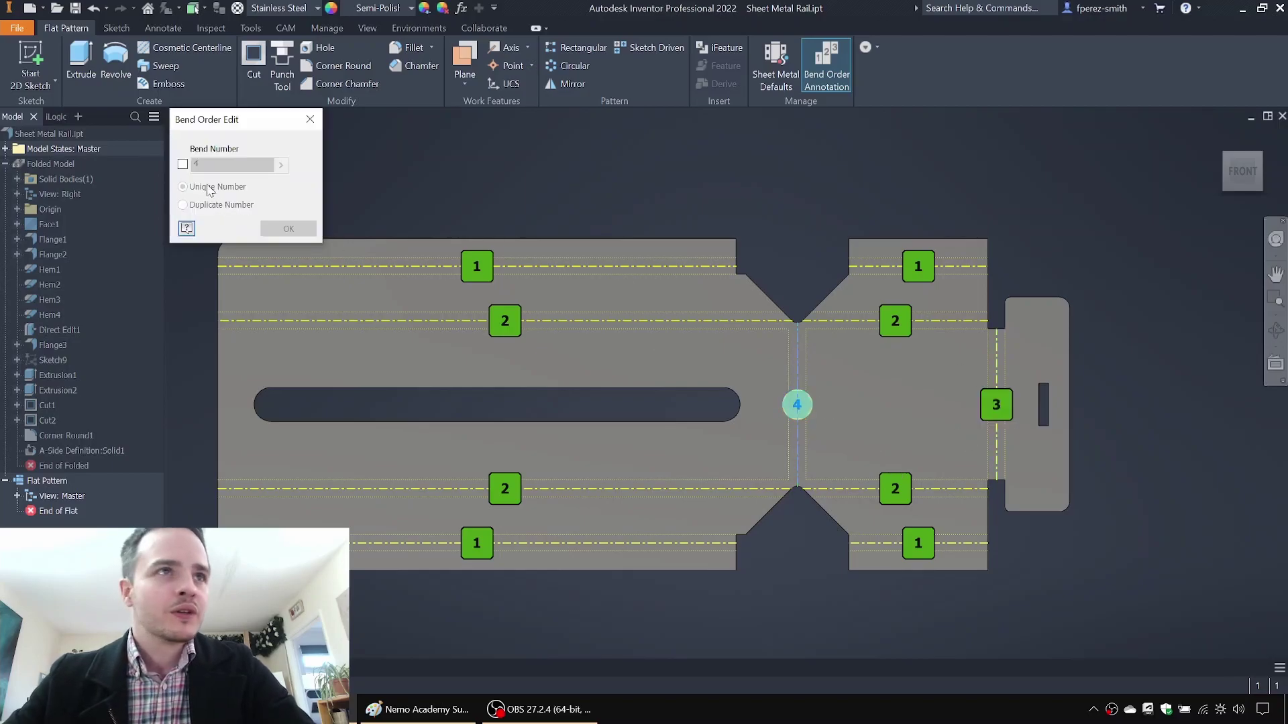
{"action": "left_click", "coordinate": [182, 164]}
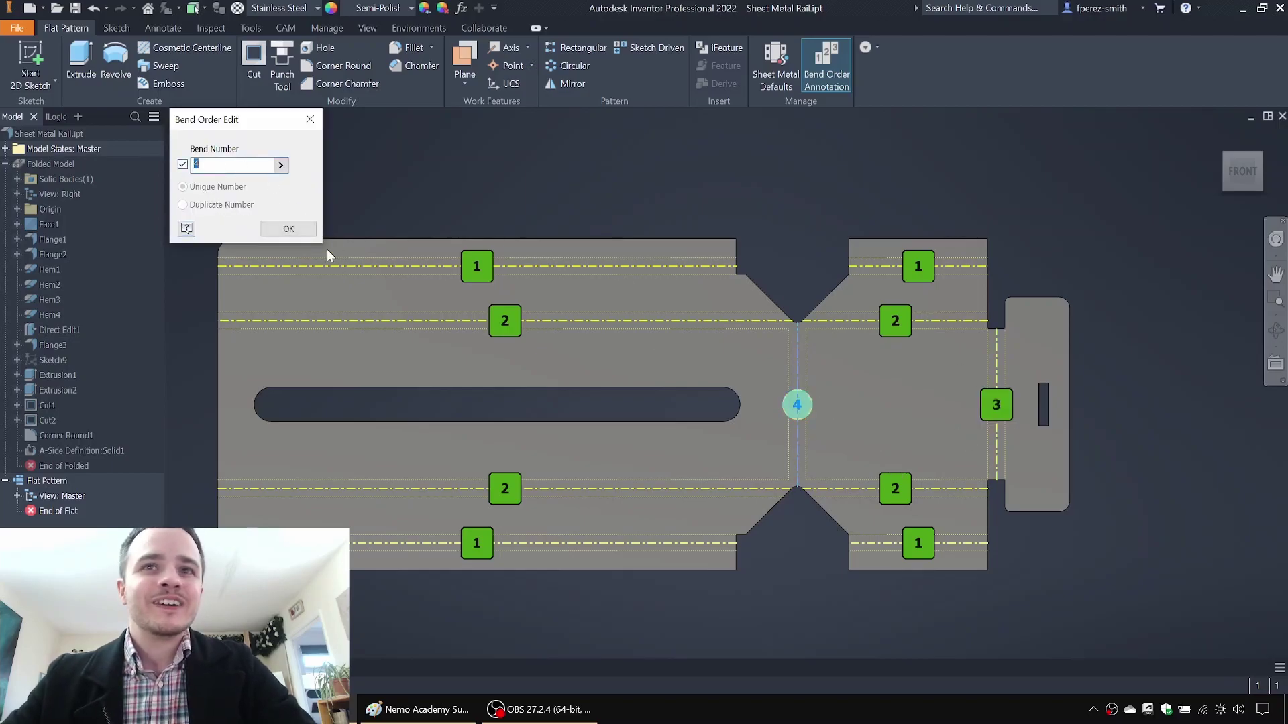
{"action": "left_click", "coordinate": [293, 230]}
{"action": "scroll", "coordinate": [891, 215], "scroll_direction": "down", "scroll_amount": 2}
{"action": "middle_click_drag", "start_coordinate": [890, 215], "coordinate": [986, 227]}
{"action": "scroll", "coordinate": [986, 232], "scroll_direction": "up", "scroll_amount": 3}
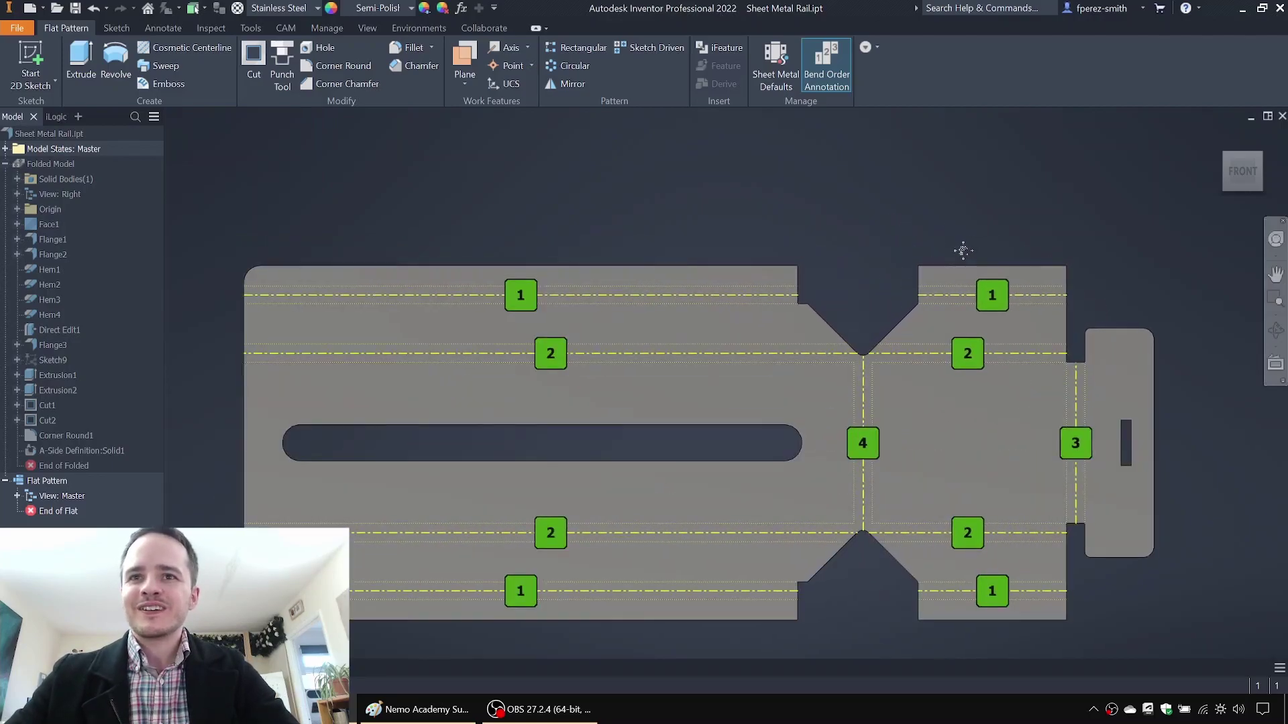
{"action": "scroll", "coordinate": [963, 251], "scroll_direction": "down", "scroll_amount": 1}
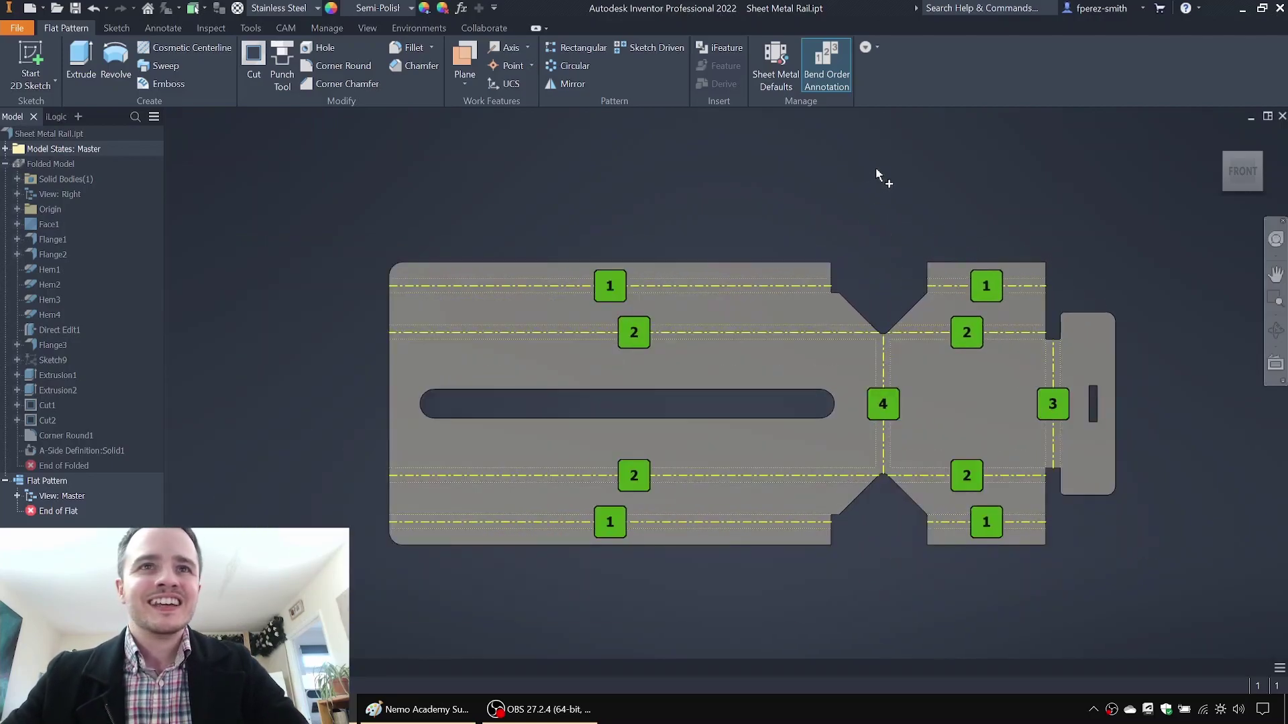
{"action": "middle_click_drag", "start_coordinate": [888, 201], "coordinate": [955, 181]}
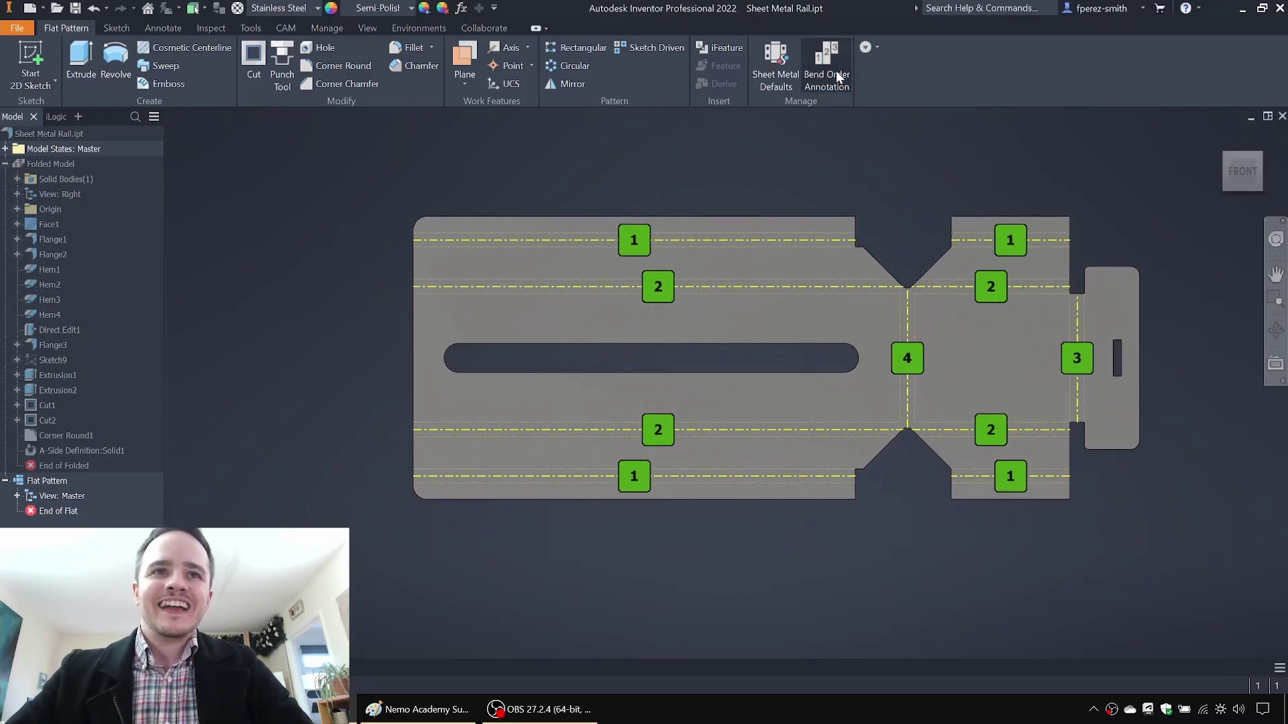
{"action": "key", "text": "Escape"}
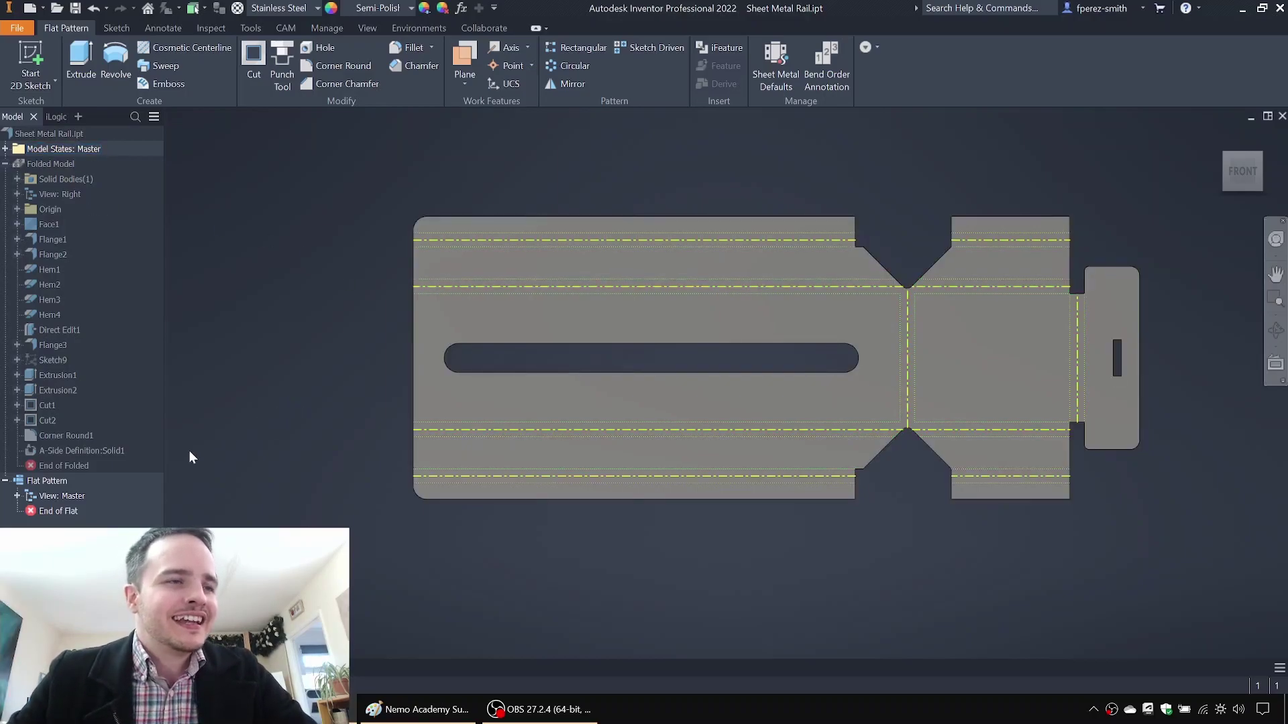
{"action": "left_click", "coordinate": [62, 491]}
{"action": "right_click", "coordinate": [62, 491]}
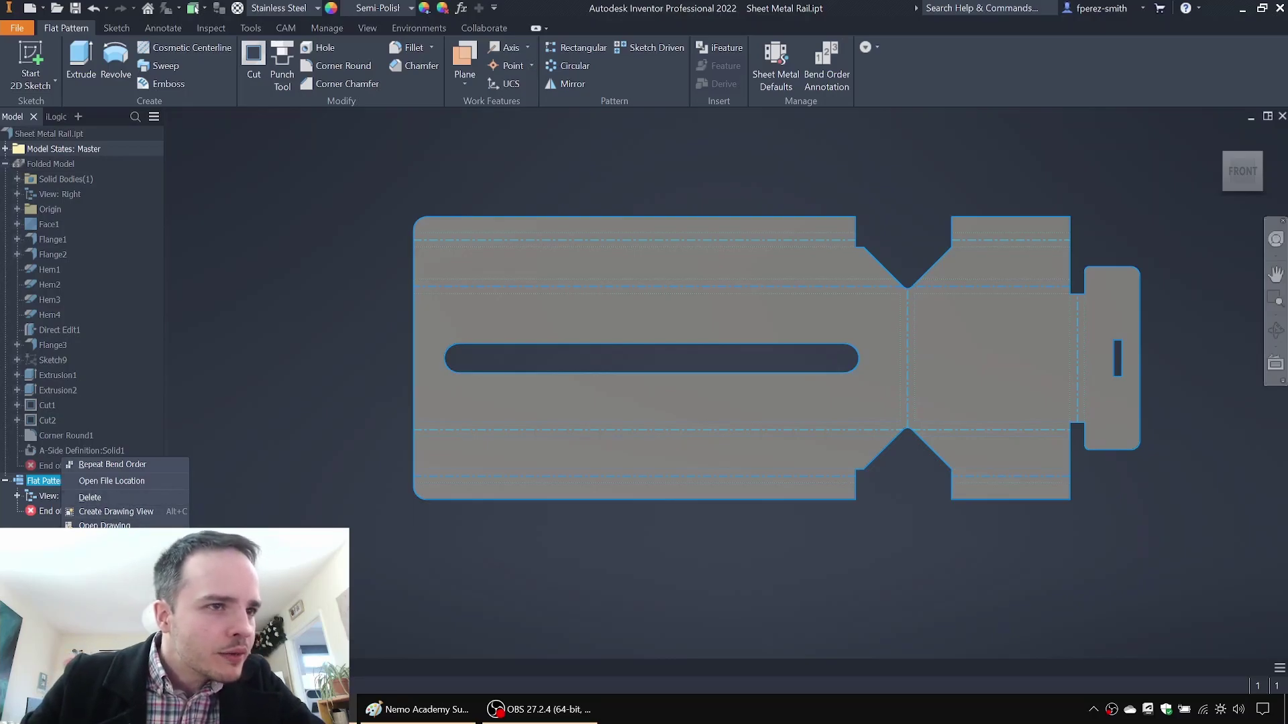
{"action": "left_click", "coordinate": [114, 543]}
{"action": "right_click", "coordinate": [51, 480]}
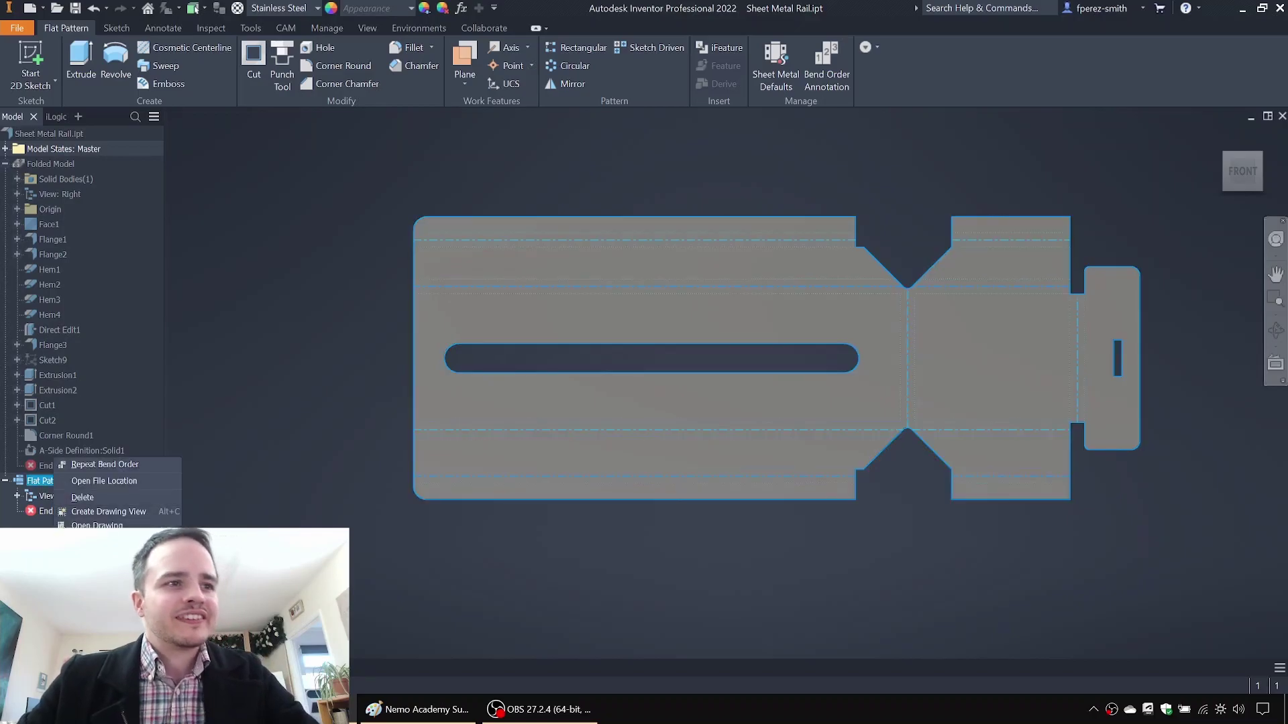
{"action": "left_click", "coordinate": [101, 541]}
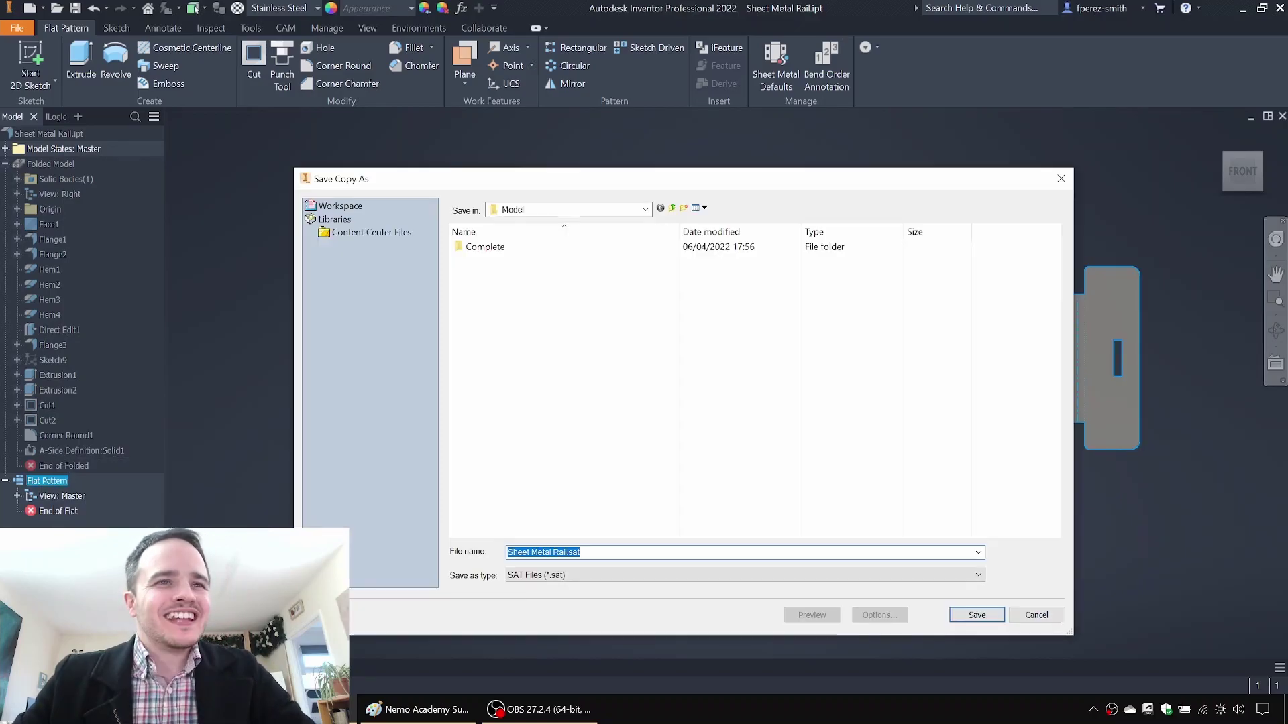
{"action": "left_click", "coordinate": [589, 575]}
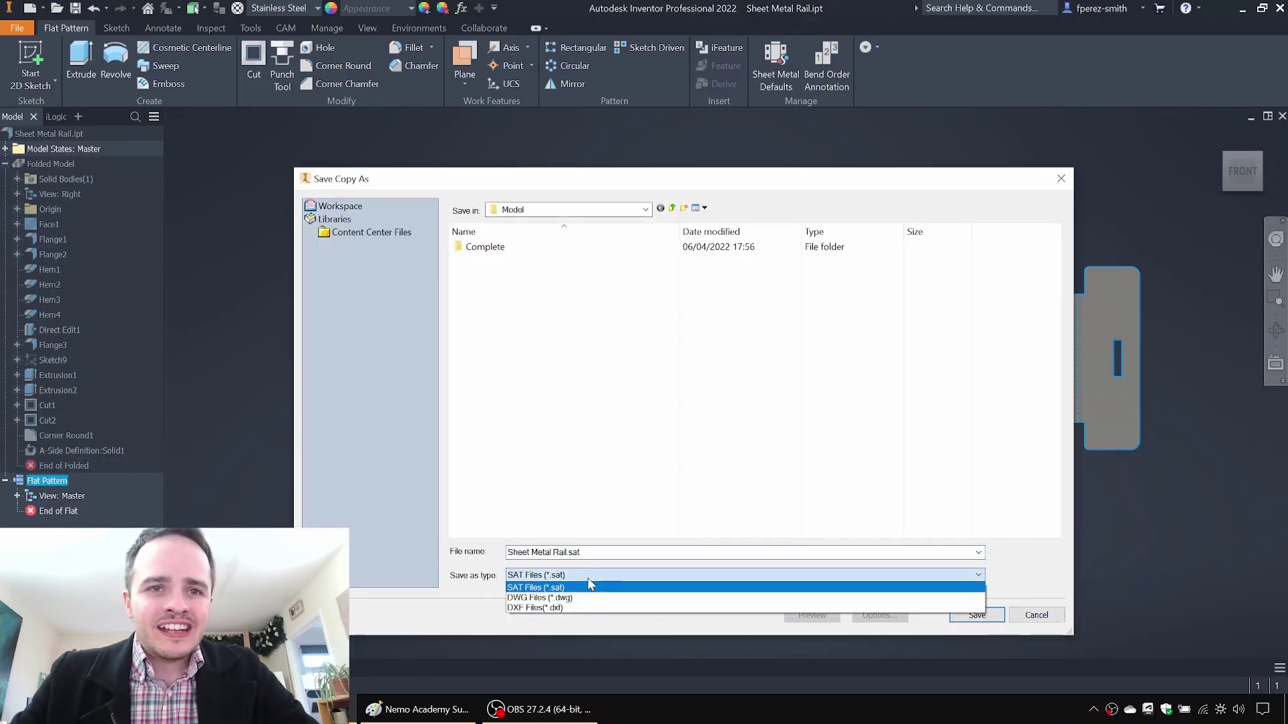
{"action": "left_click", "coordinate": [575, 608]}
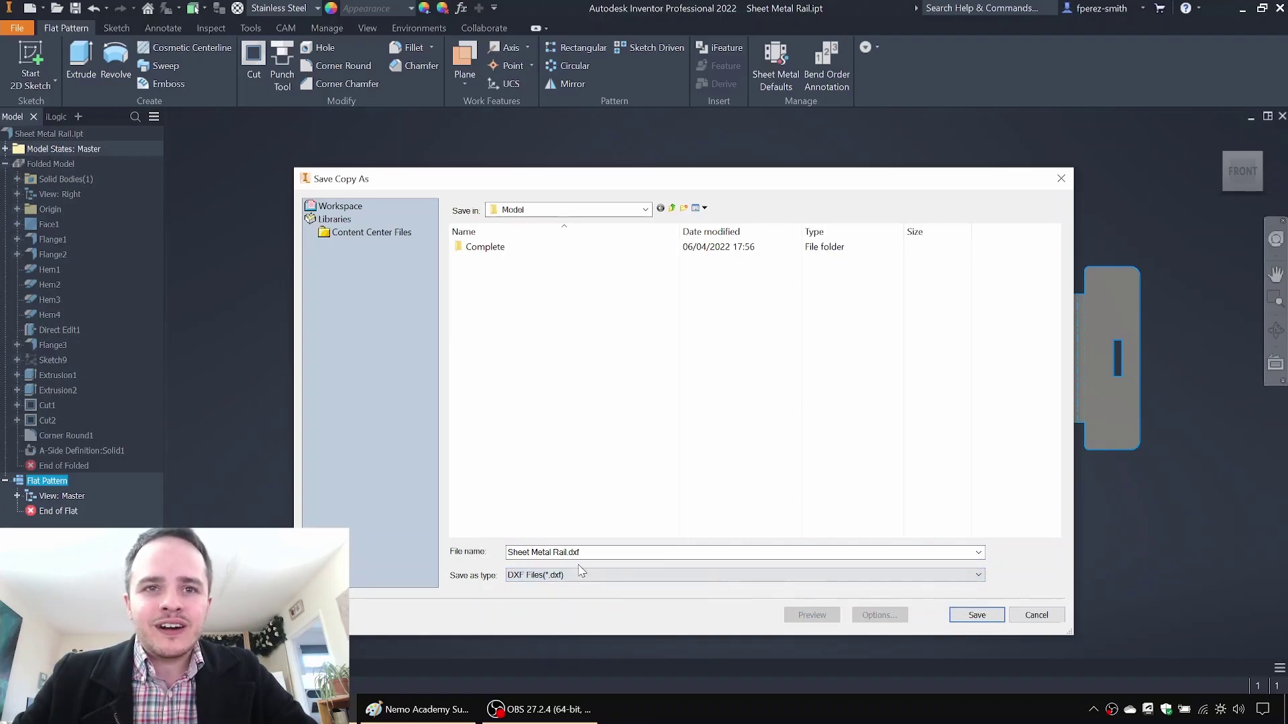
{"action": "left_click", "coordinate": [1043, 617]}
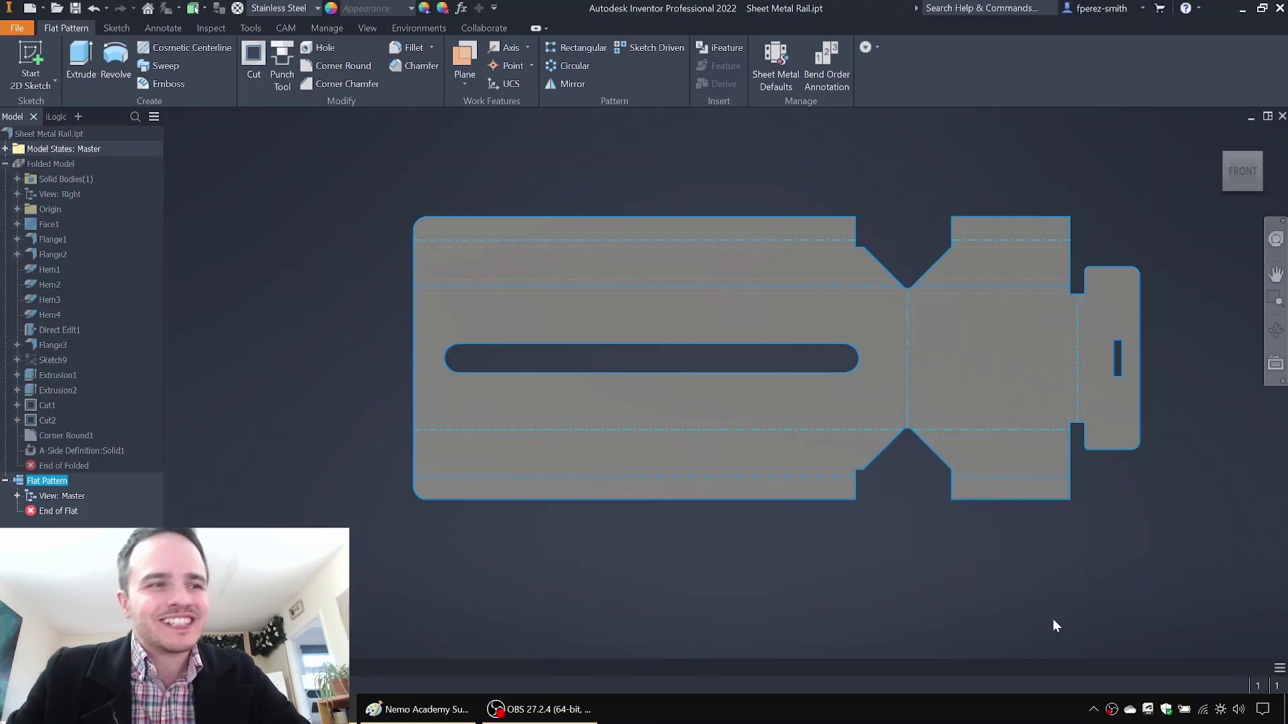
Step: Save a copy of the flat pattern as Sheet Metal Rail.dxf in the DXF format
{"action": "right_click", "coordinate": [51, 480]}
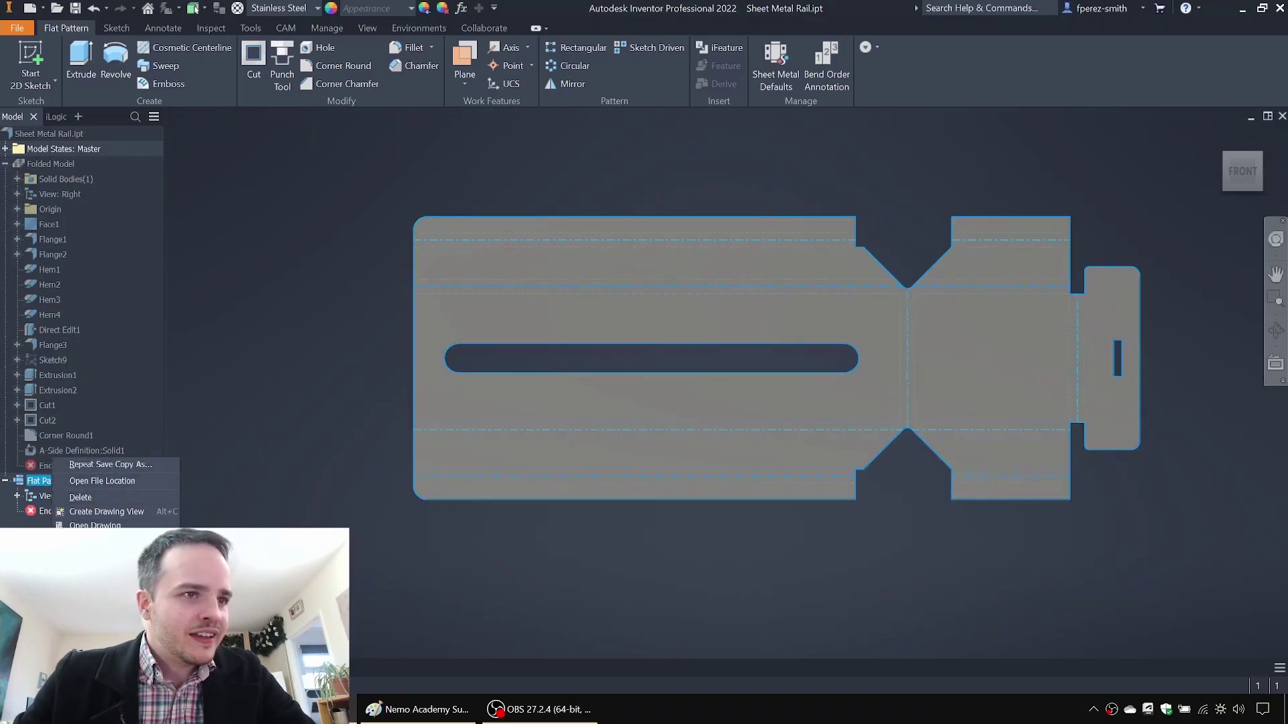
{"action": "left_click", "coordinate": [110, 464]}
{"action": "left_click", "coordinate": [630, 576]}
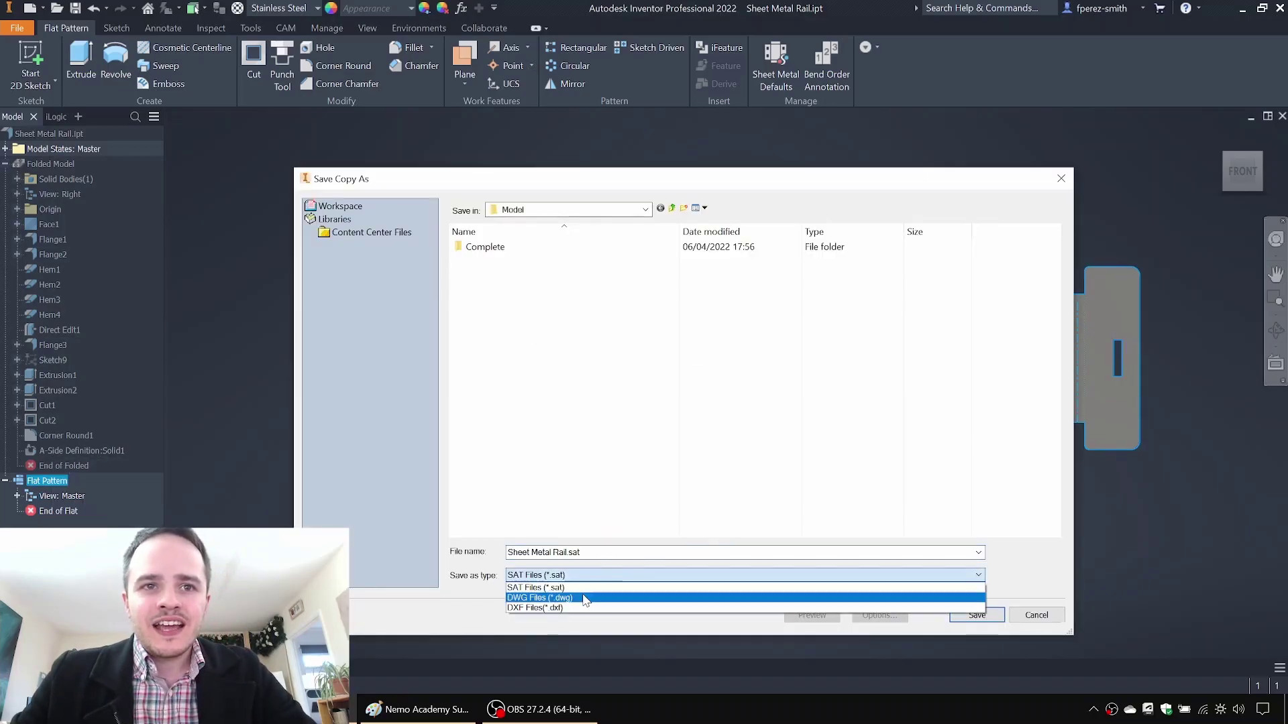
{"action": "left_click", "coordinate": [576, 607]}
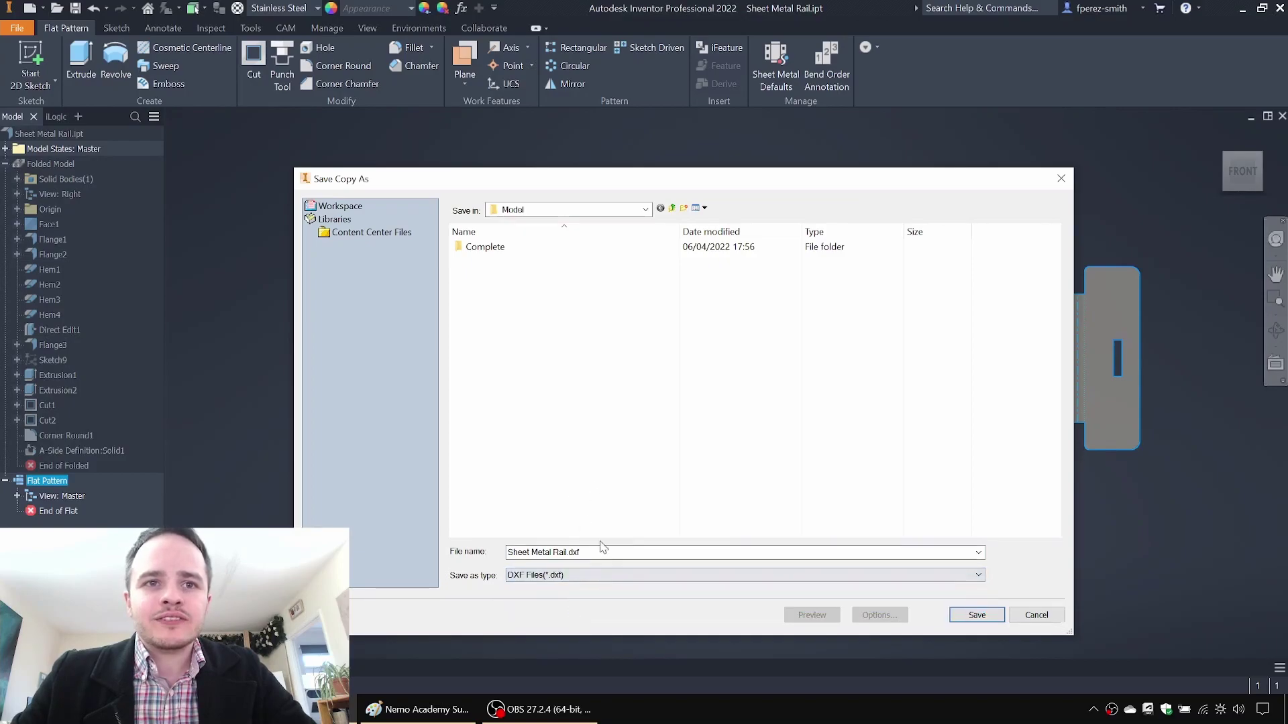
{"action": "left_click", "coordinate": [586, 554]}
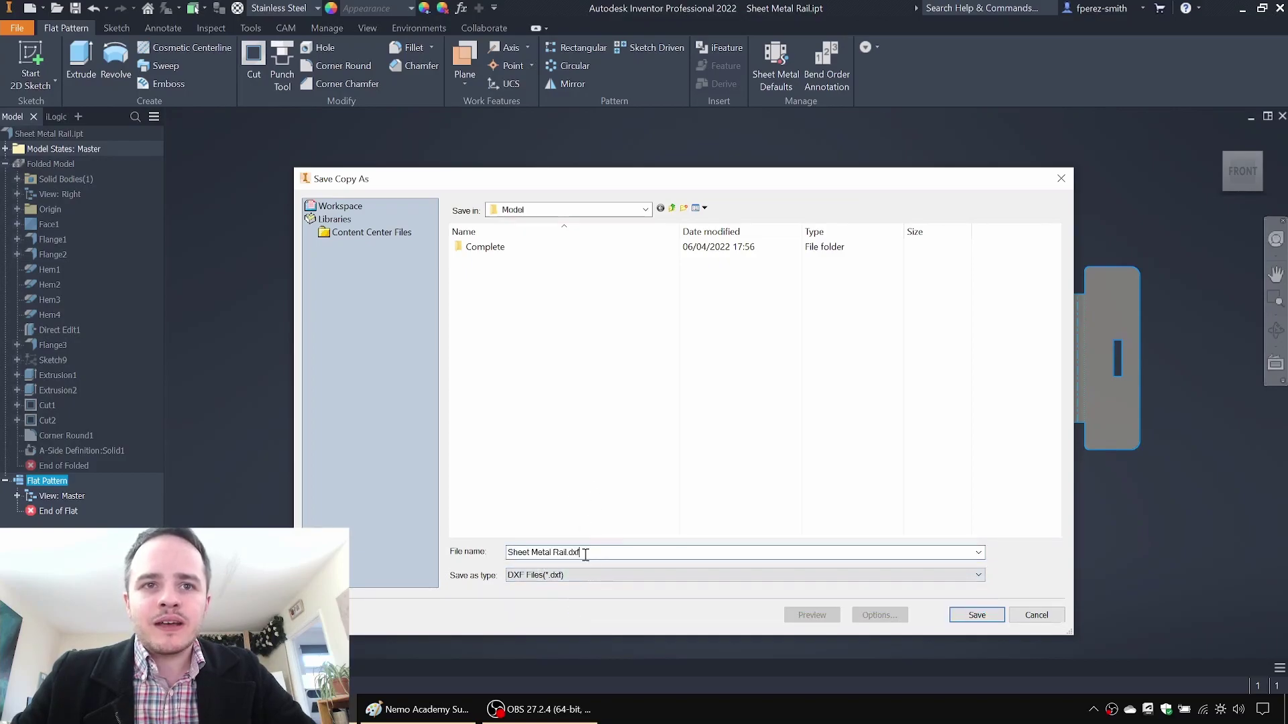
{"action": "left_click", "coordinate": [980, 618]}
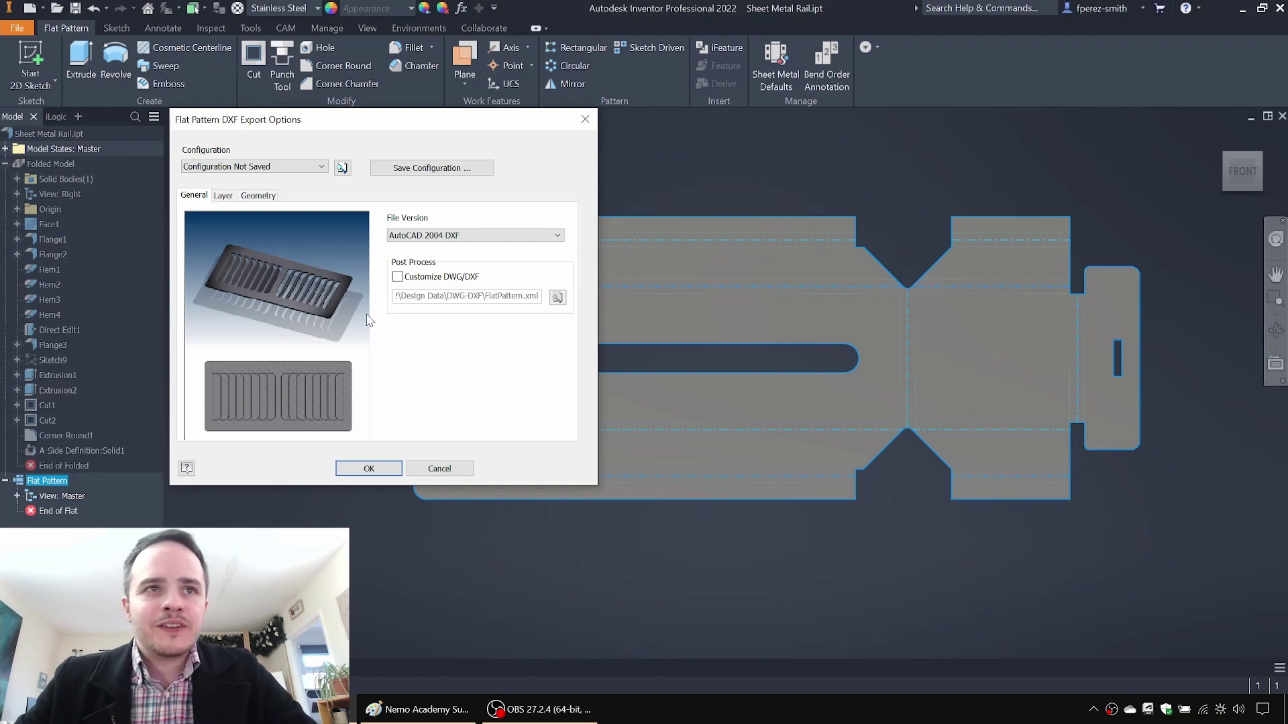
Step: Review the layer and geometry export options, then export the flat pattern with the AutoCAD 2004 DXF file version
{"action": "left_click", "coordinate": [221, 197]}
{"action": "left_click", "coordinate": [249, 196]}
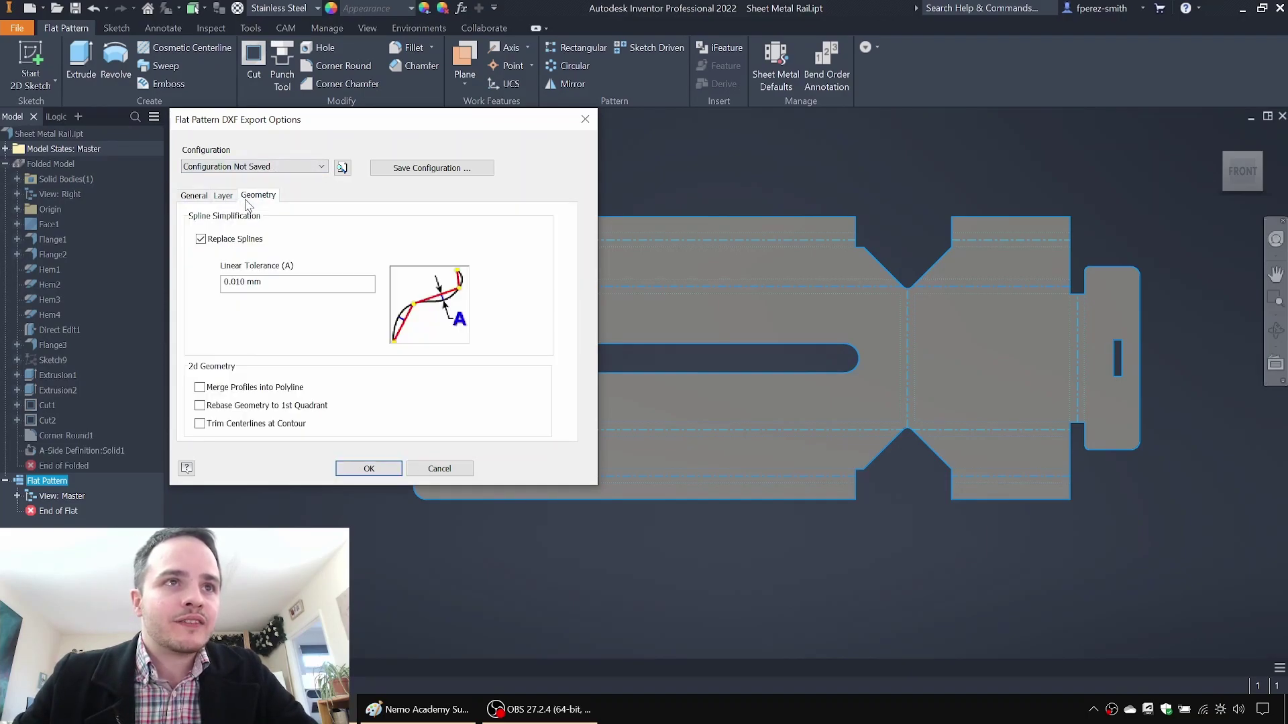
{"action": "left_click", "coordinate": [196, 198]}
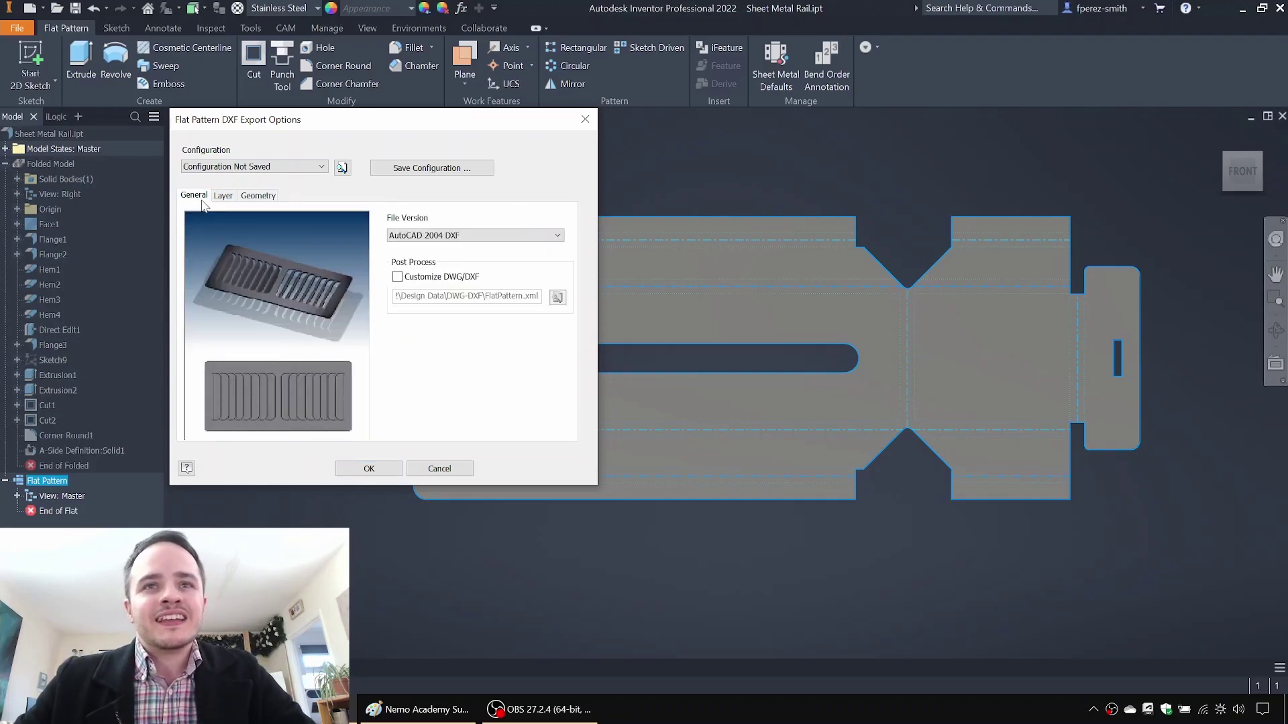
{"action": "left_click", "coordinate": [382, 469]}
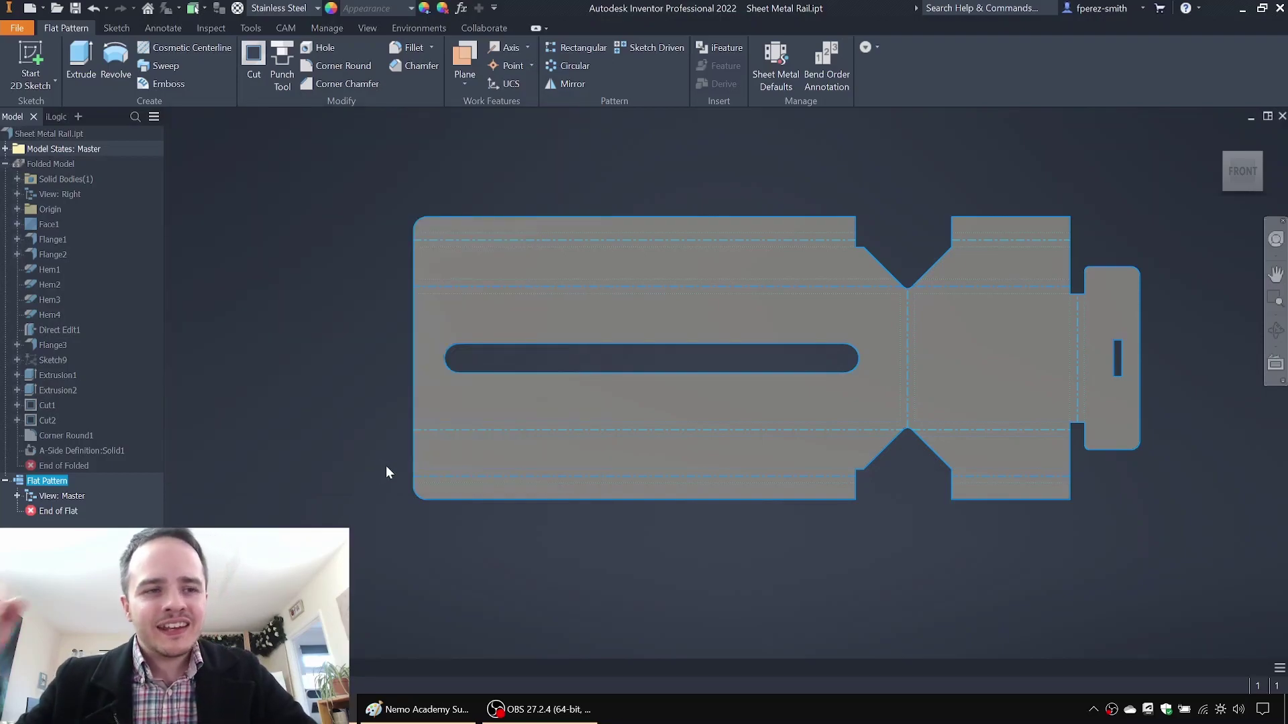
{"action": "left_click", "coordinate": [387, 466]}
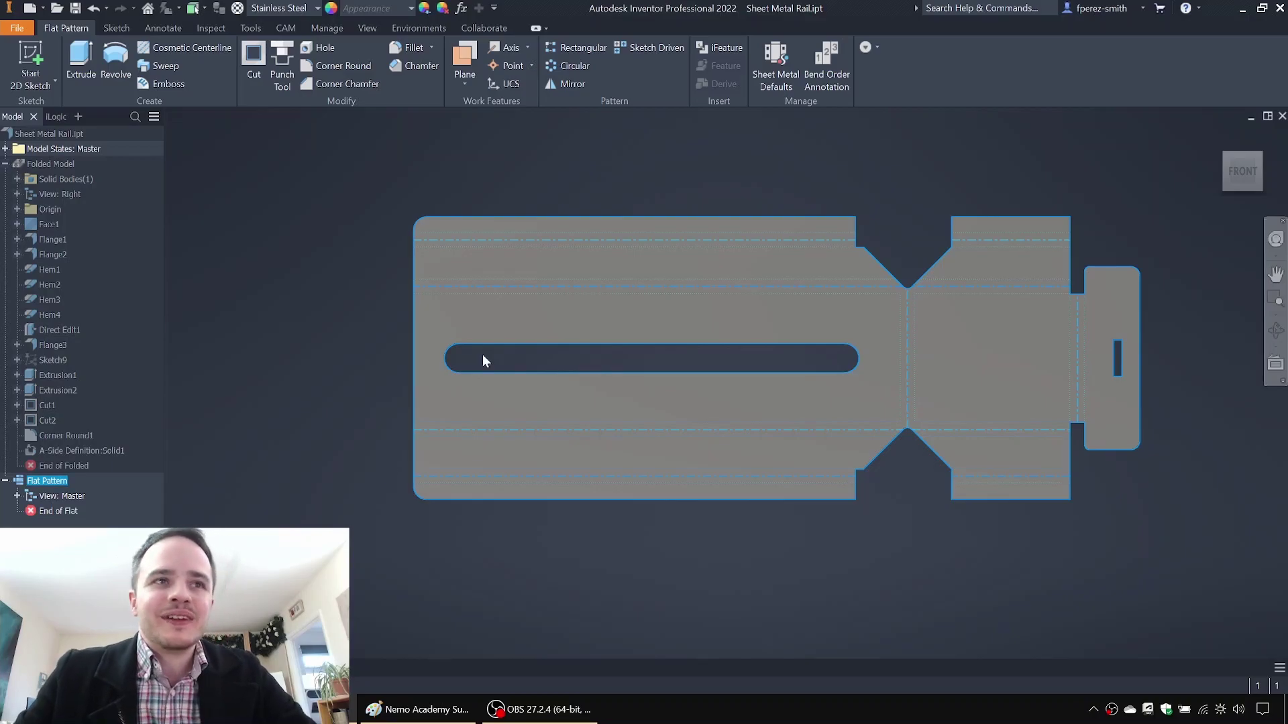
Step: Return to the folded model and create a drawing of it from the metric ISO.idw template
{"action": "left_click", "coordinate": [60, 165]}
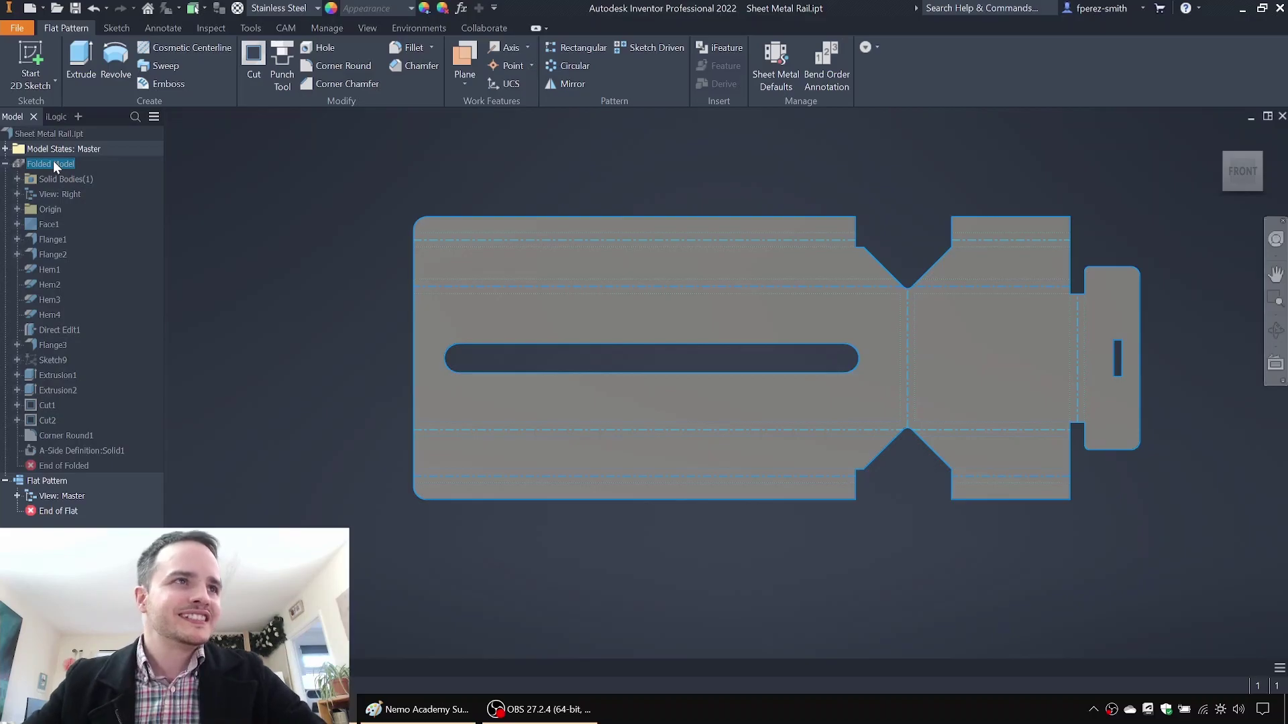
{"action": "double_click", "coordinate": [119, 165]}
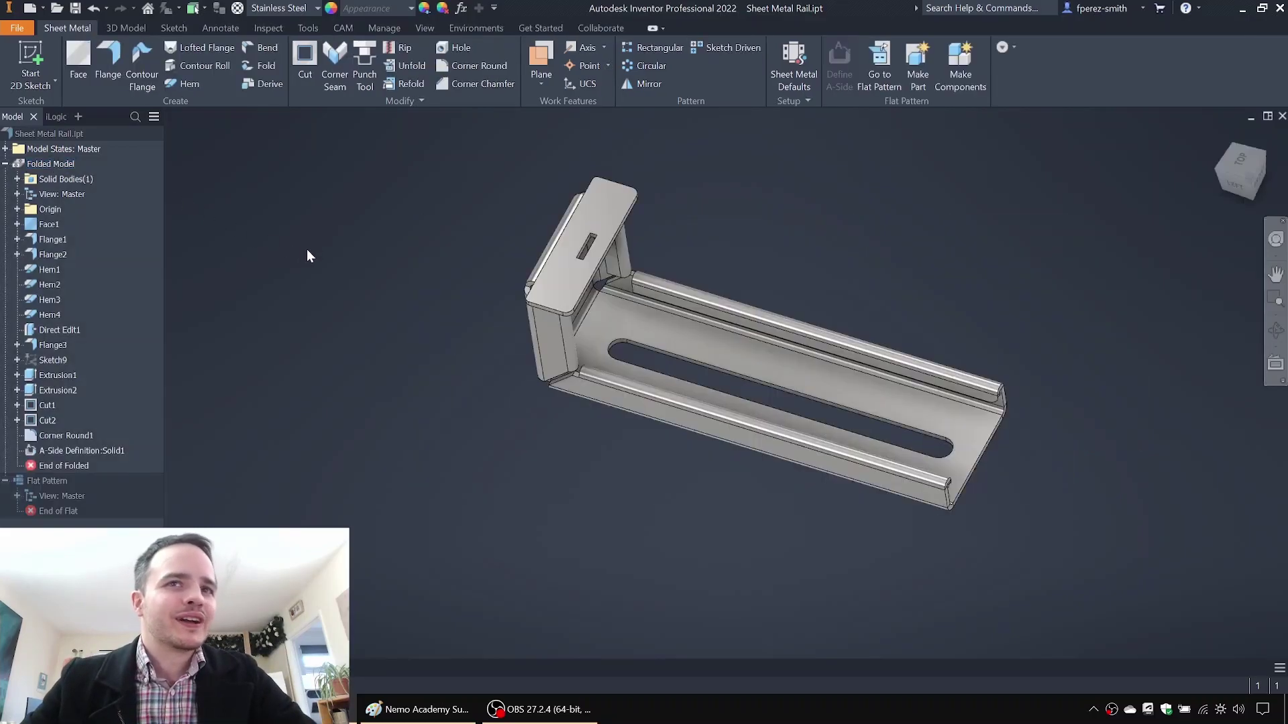
{"action": "middle_click_drag", "start_coordinate": [585, 210], "coordinate": [481, 286], "text": "shift"}
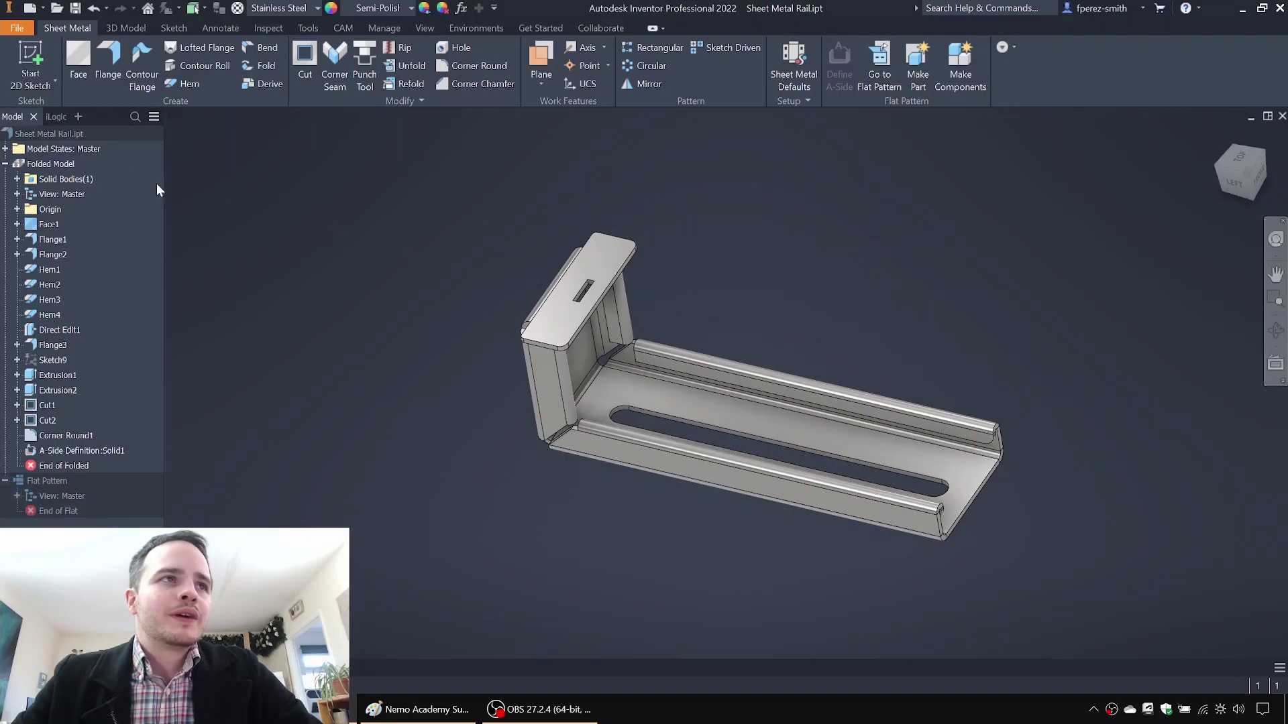
{"action": "right_click", "coordinate": [61, 164]}
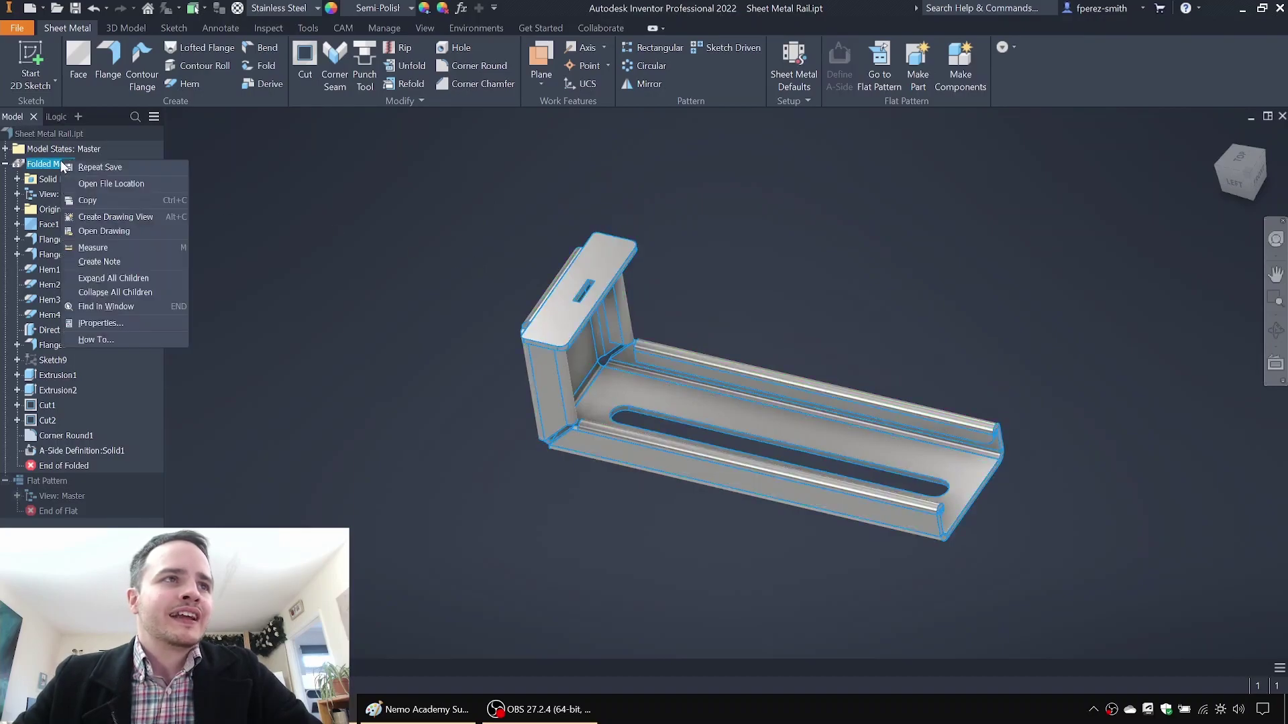
{"action": "left_click", "coordinate": [146, 220]}
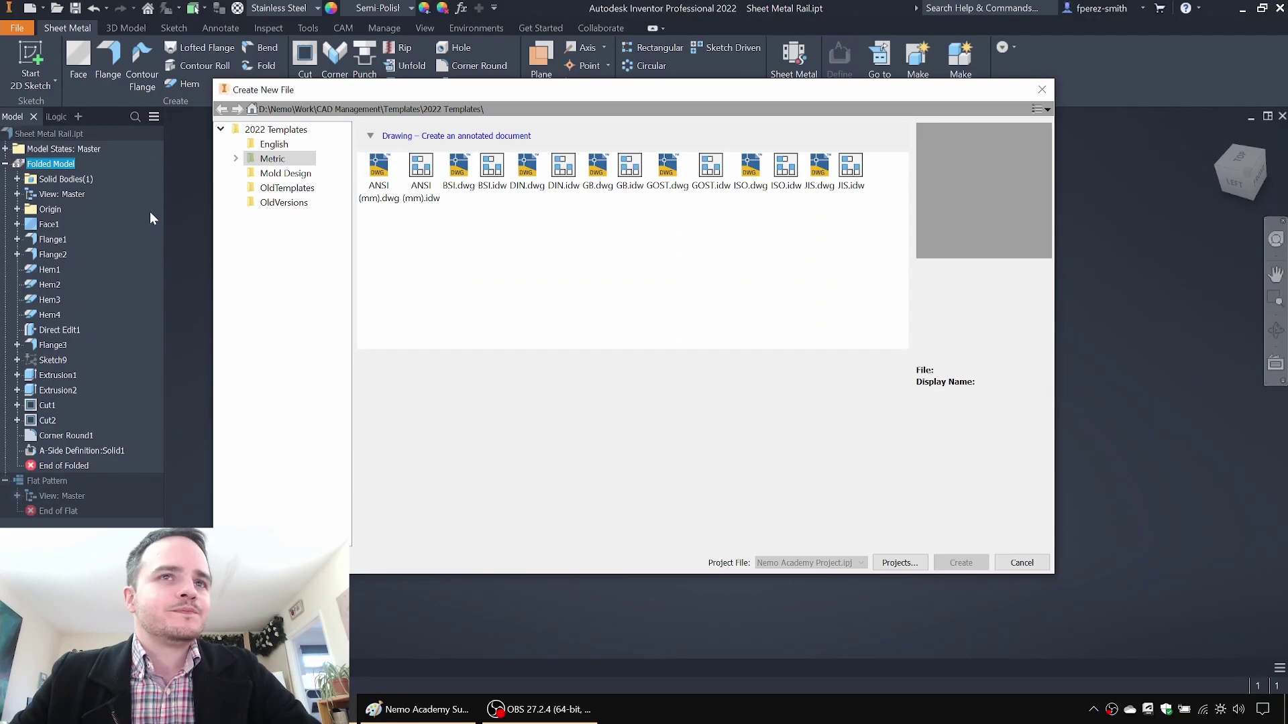
{"action": "left_click", "coordinate": [789, 168]}
{"action": "left_click", "coordinate": [959, 565]}
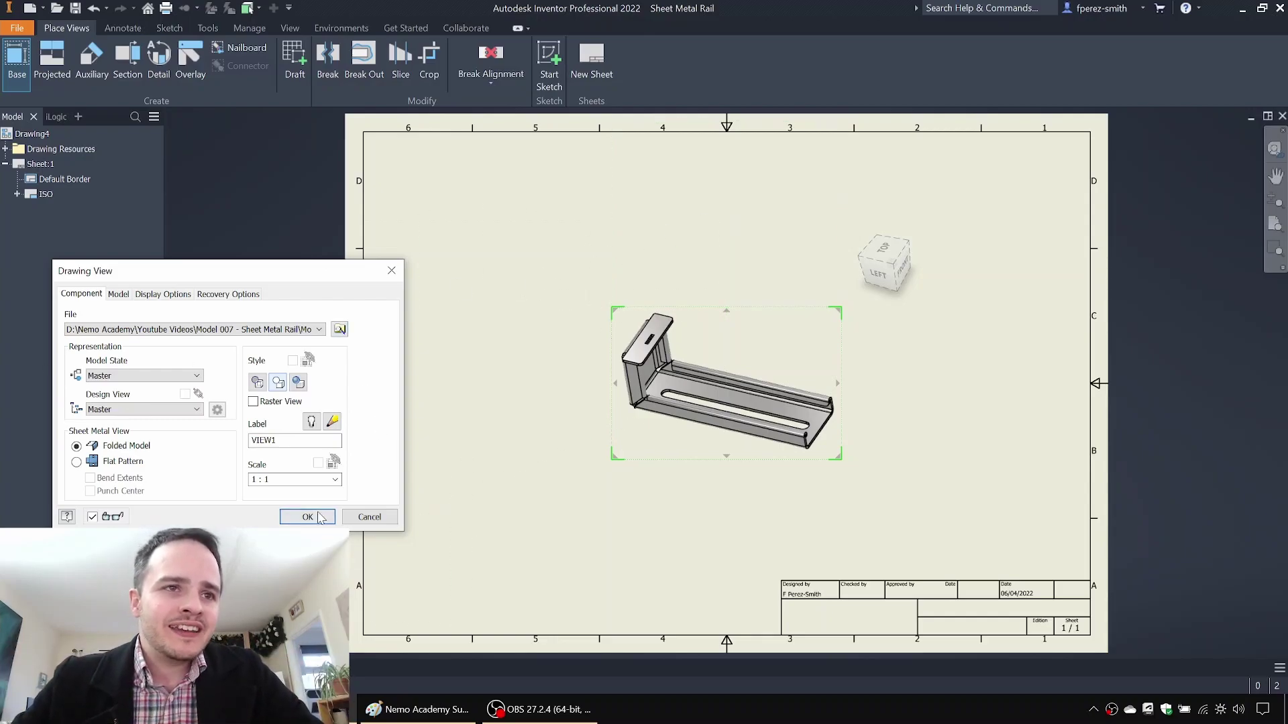
Step: Orient the folded-model base view to Left at 1:1 scale and place it in the sheet's upper-left area
{"action": "left_click", "coordinate": [881, 275]}
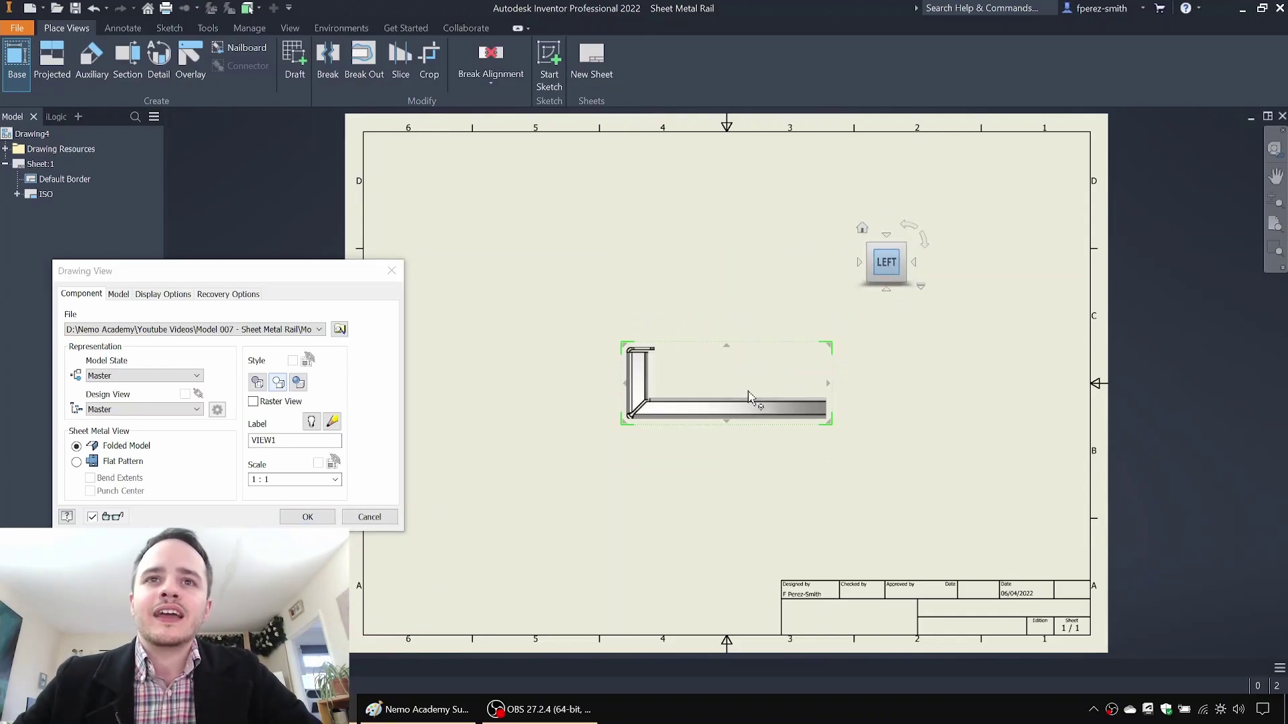
{"action": "left_click", "coordinate": [307, 517]}
{"action": "mouse_move", "coordinate": [784, 356]}
{"action": "left_mouse_down"}
{"action": "mouse_move", "coordinate": [578, 240]}
{"action": "mouse_move", "coordinate": [611, 202]}
{"action": "left_mouse_up"}
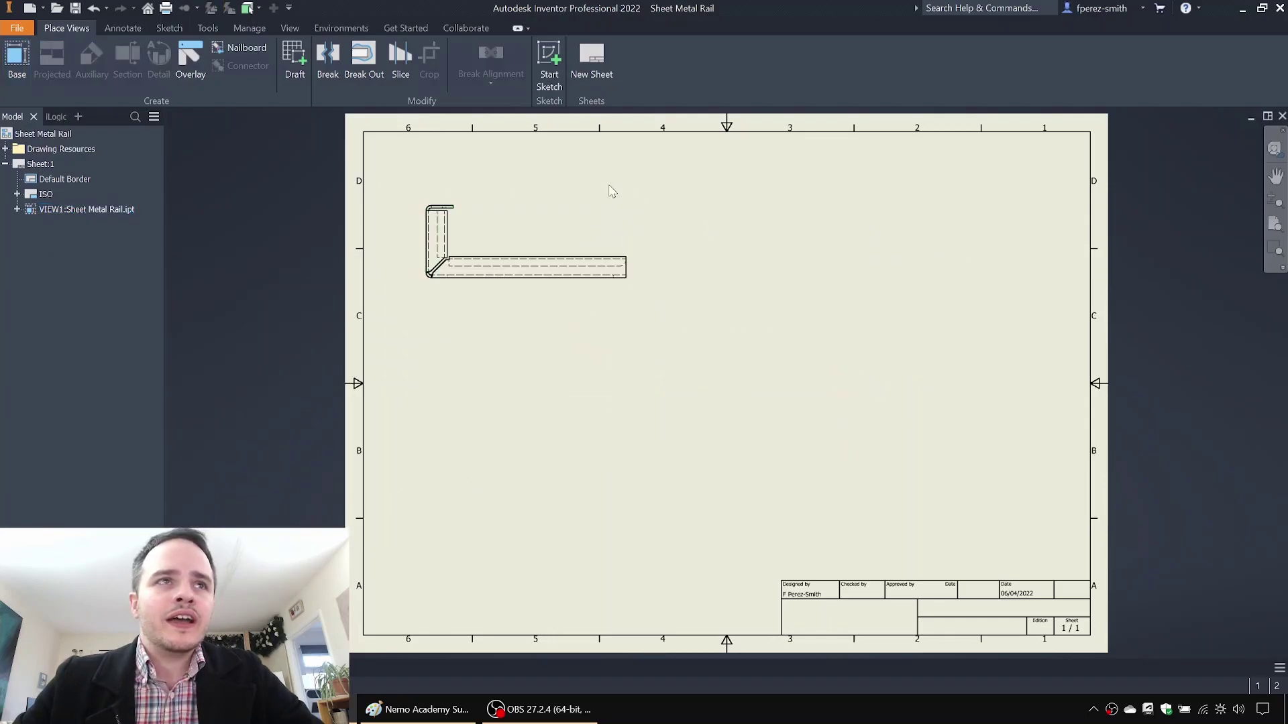
Step: Project views below, above, right and left of the base view, plus an isometric view in the sheet's upper-right corner
{"action": "left_click", "coordinate": [426, 293]}
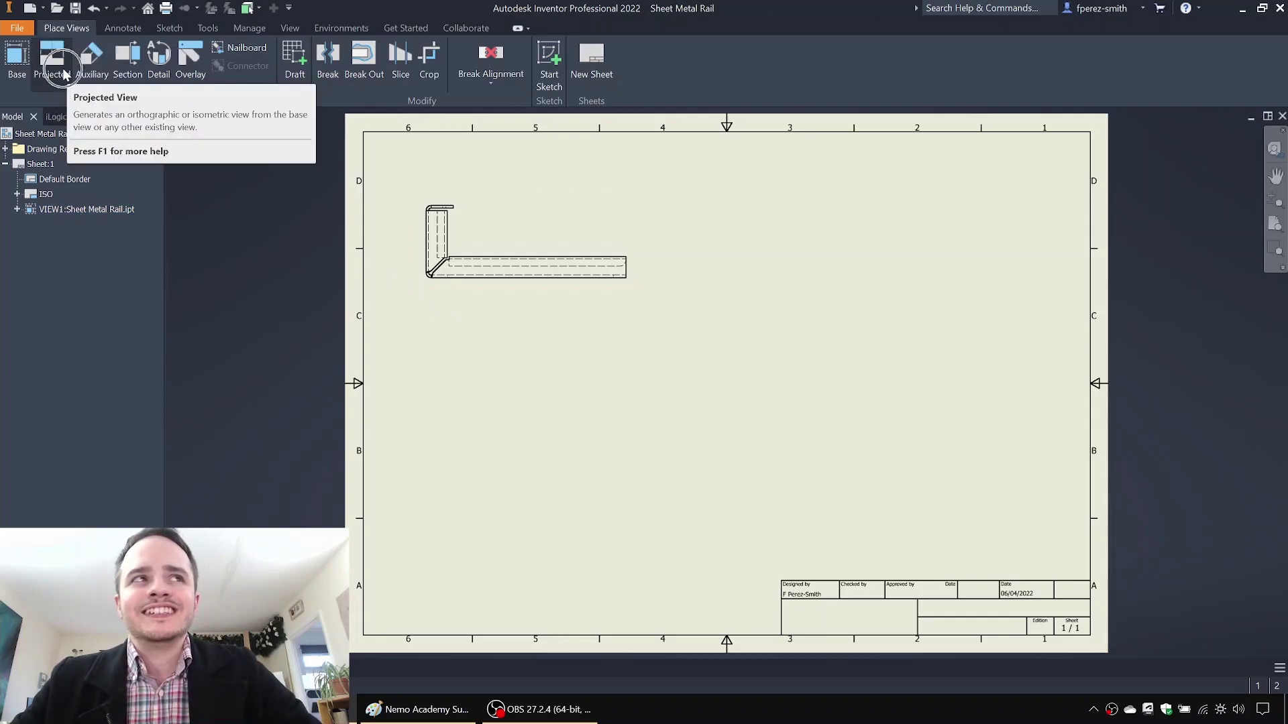
{"action": "left_click", "coordinate": [65, 73]}
{"action": "left_click", "coordinate": [576, 274]}
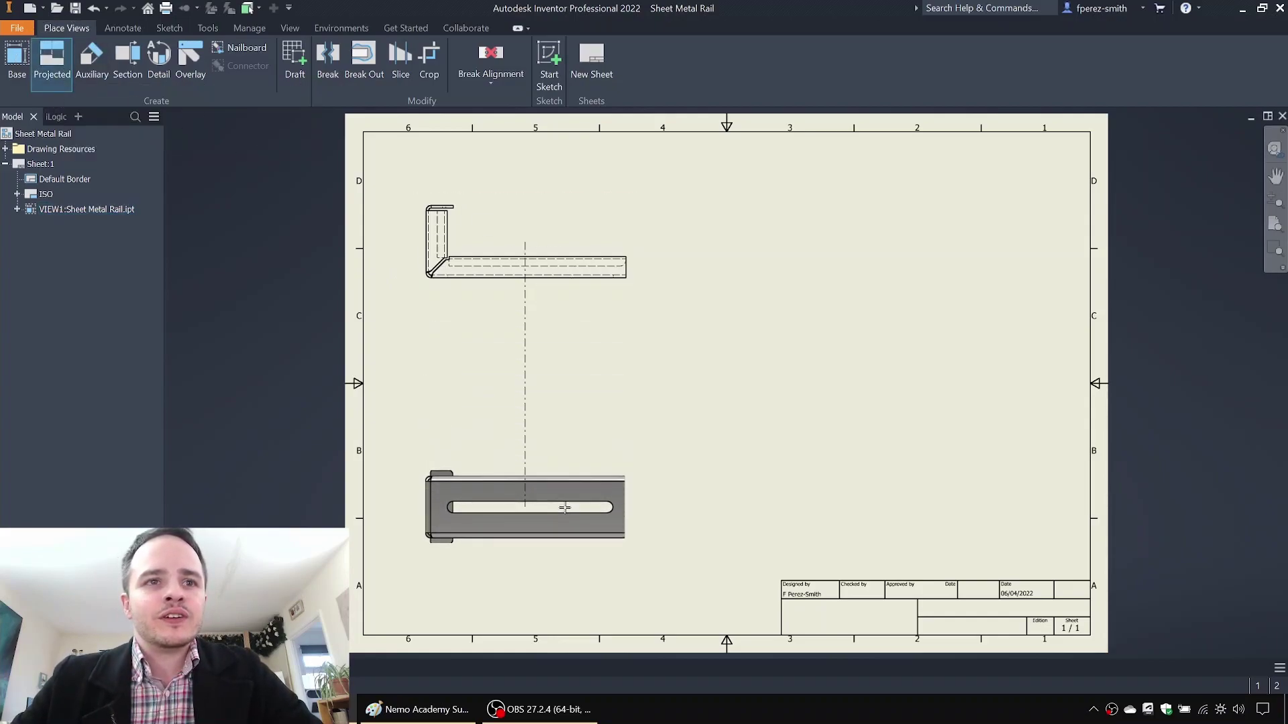
{"action": "left_click", "coordinate": [566, 526]}
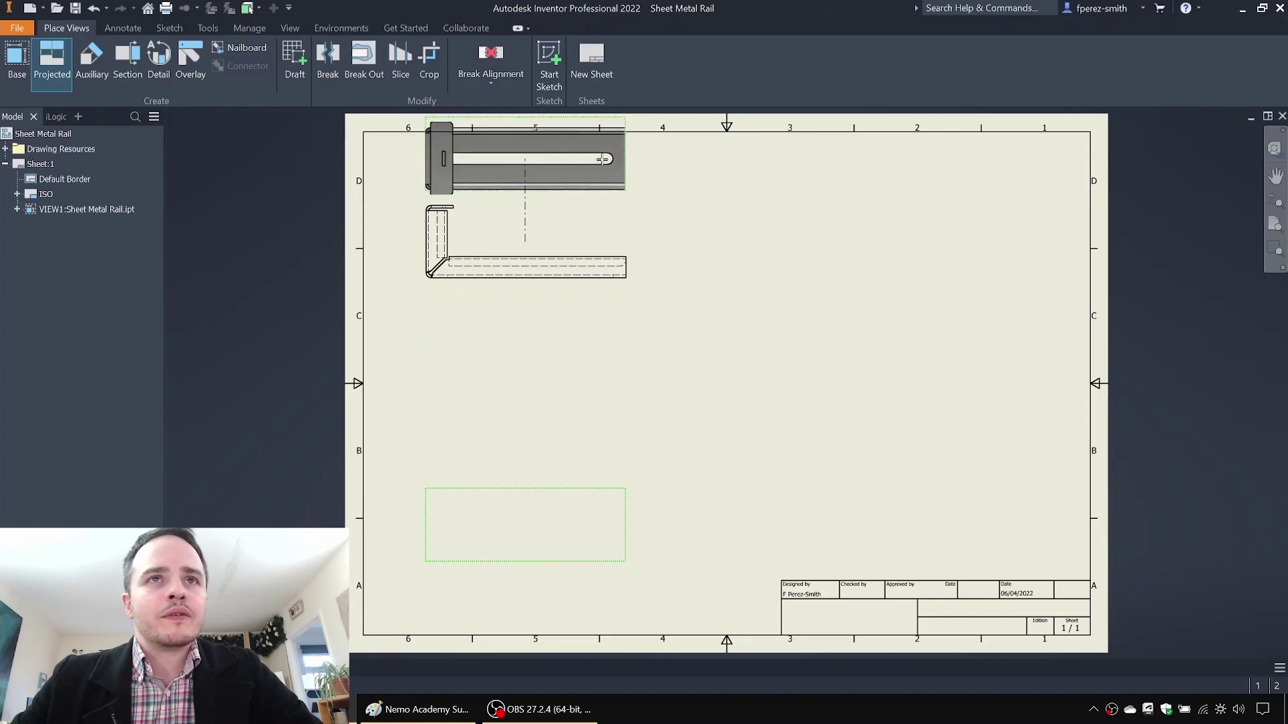
{"action": "left_click", "coordinate": [536, 154]}
{"action": "left_click", "coordinate": [794, 229]}
{"action": "left_click", "coordinate": [358, 238]}
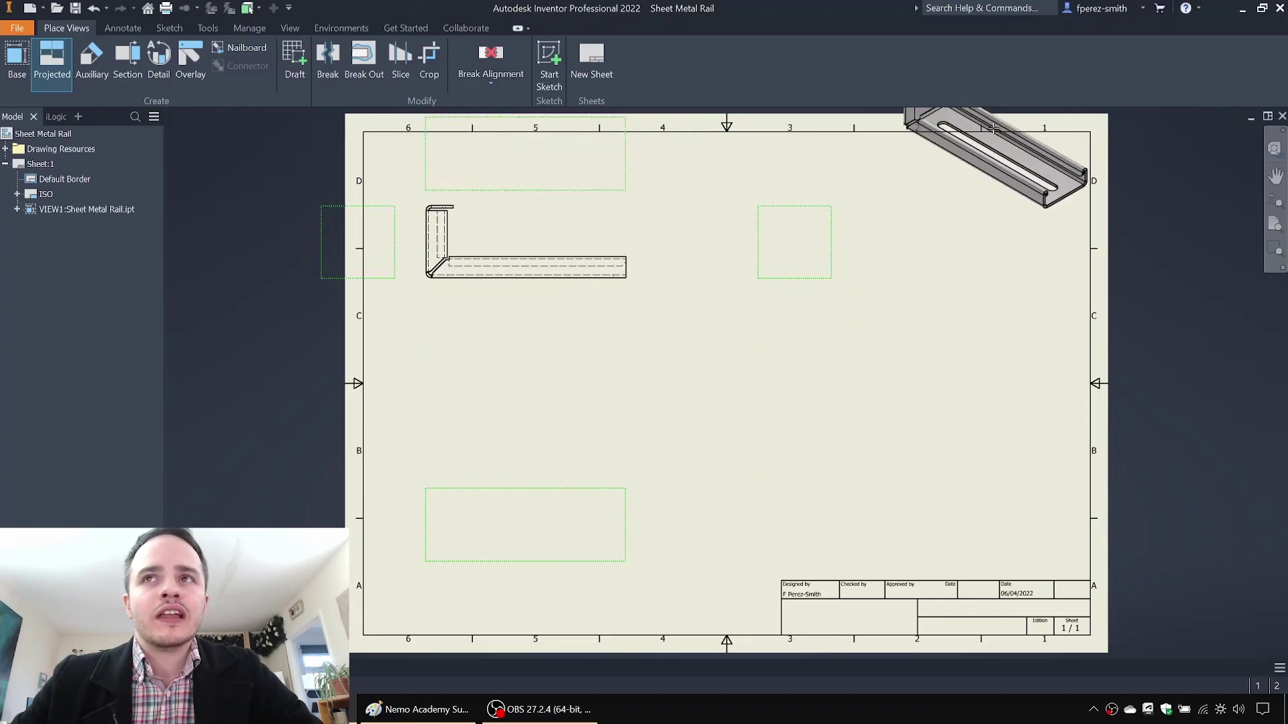
{"action": "left_click", "coordinate": [993, 173]}
{"action": "right_click", "coordinate": [993, 176]}
{"action": "left_click", "coordinate": [1051, 174]}
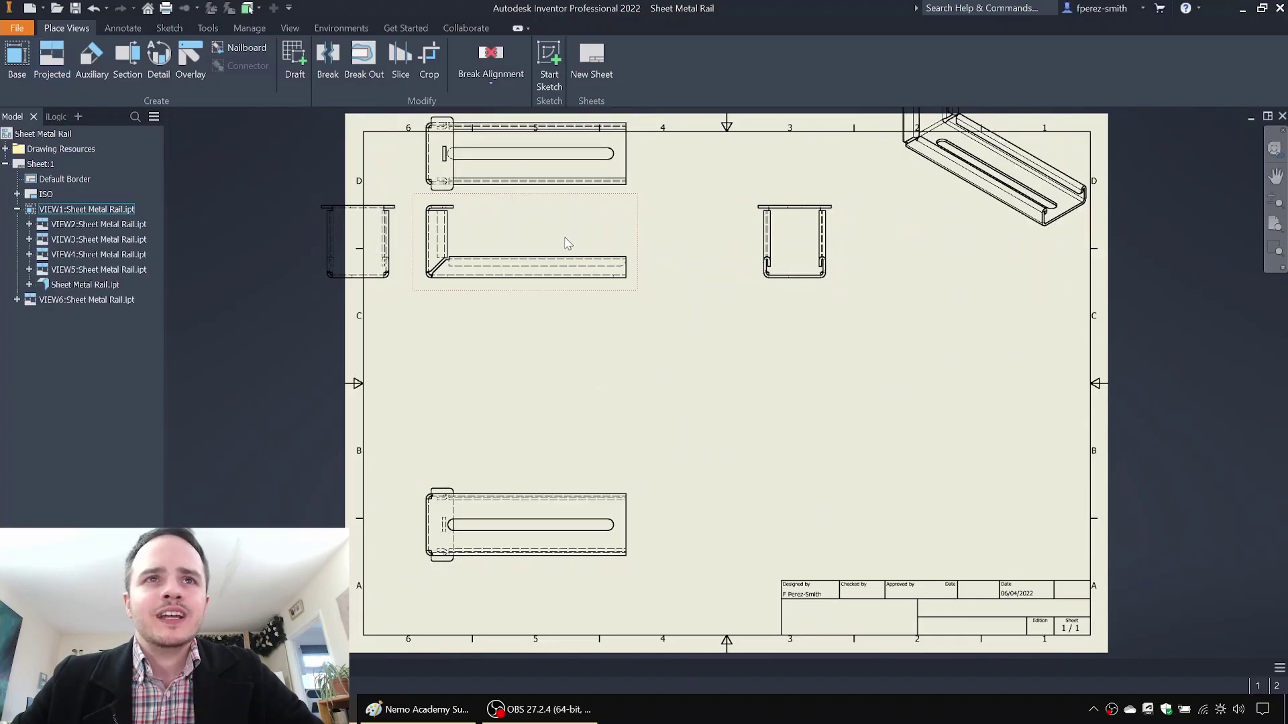
Step: Move the base view towards the middle of the sheet and space the projected and isometric views inside the border
{"action": "double_click", "coordinate": [617, 200]}
{"action": "key", "text": "Escape"}
{"action": "left_click_drag", "start_coordinate": [616, 210], "coordinate": [666, 291]}
{"action": "left_click_drag", "start_coordinate": [640, 215], "coordinate": [716, 369]}
{"action": "left_click_drag", "start_coordinate": [814, 354], "coordinate": [843, 353]}
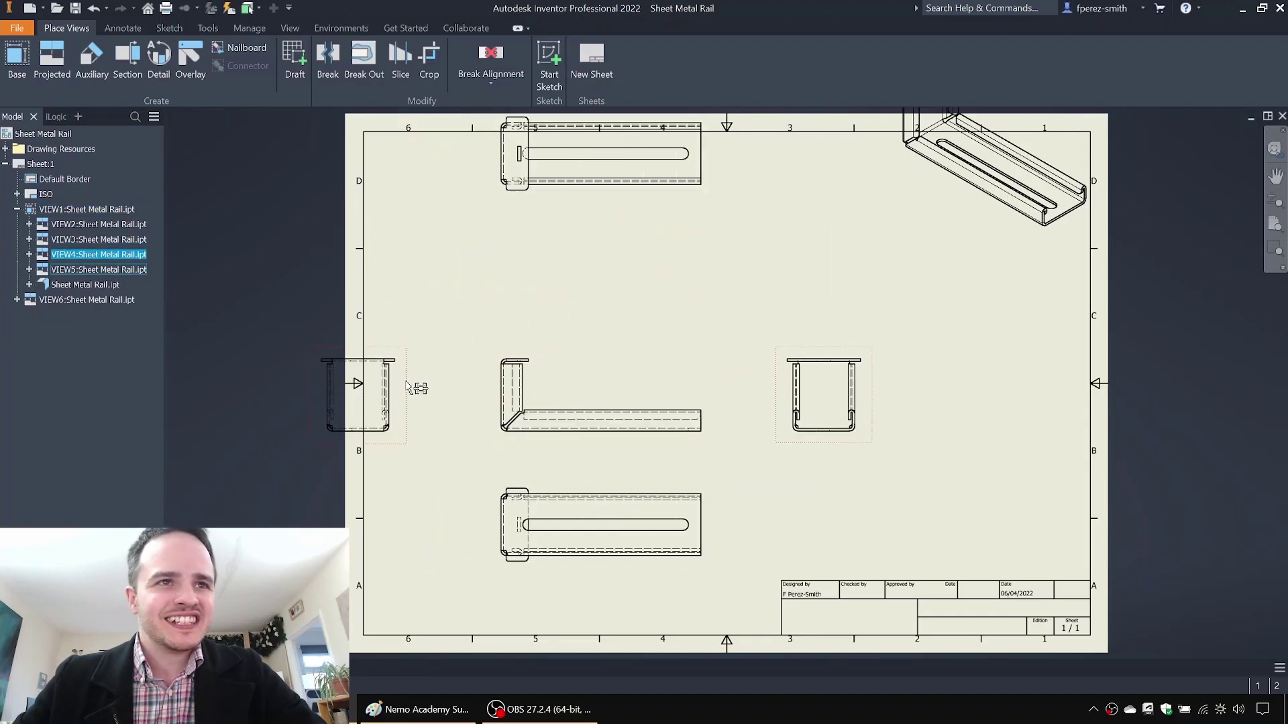
{"action": "left_click_drag", "start_coordinate": [411, 386], "coordinate": [468, 389]}
{"action": "left_click_drag", "start_coordinate": [682, 201], "coordinate": [695, 287]}
{"action": "left_click_drag", "start_coordinate": [1006, 225], "coordinate": [981, 315]}
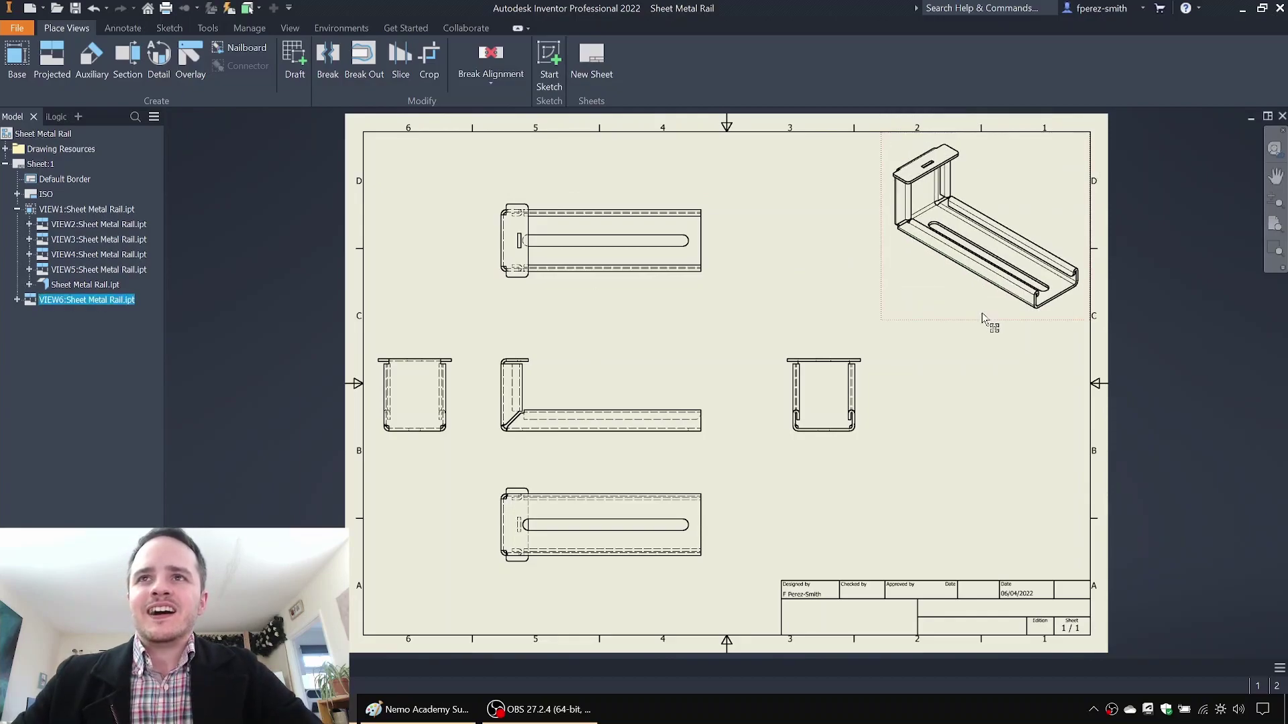
{"action": "left_click", "coordinate": [1036, 330]}
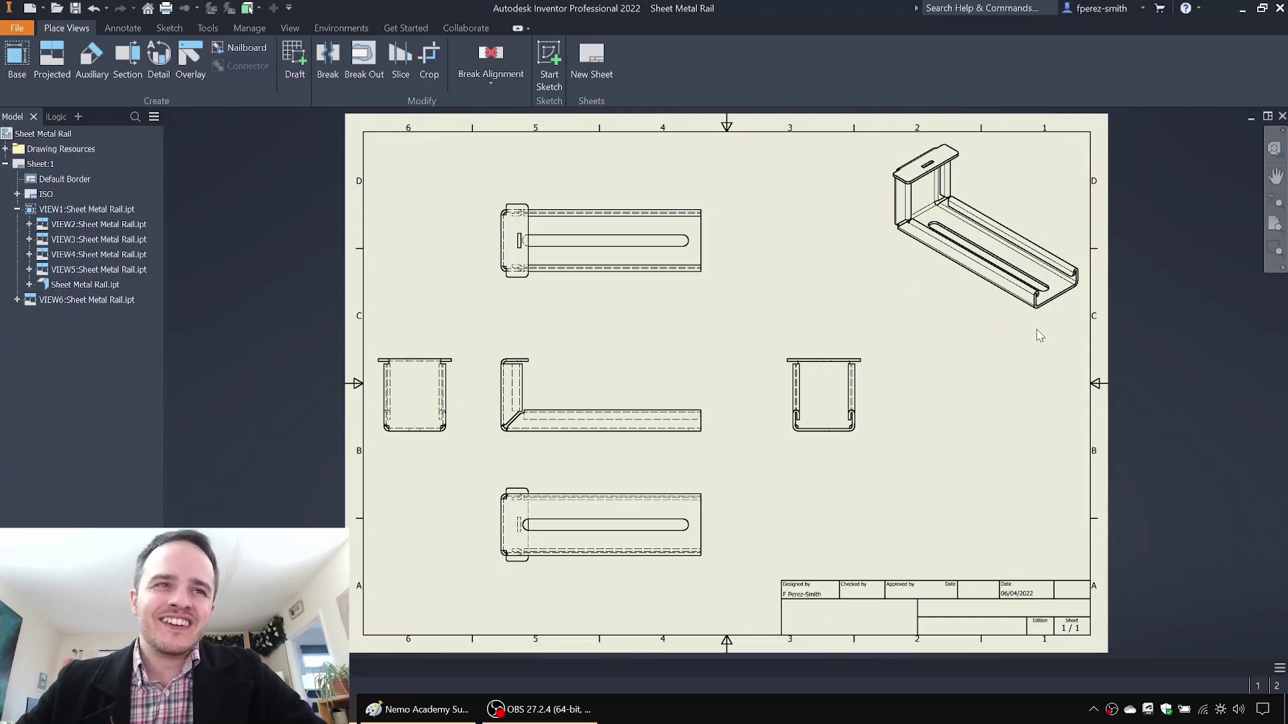
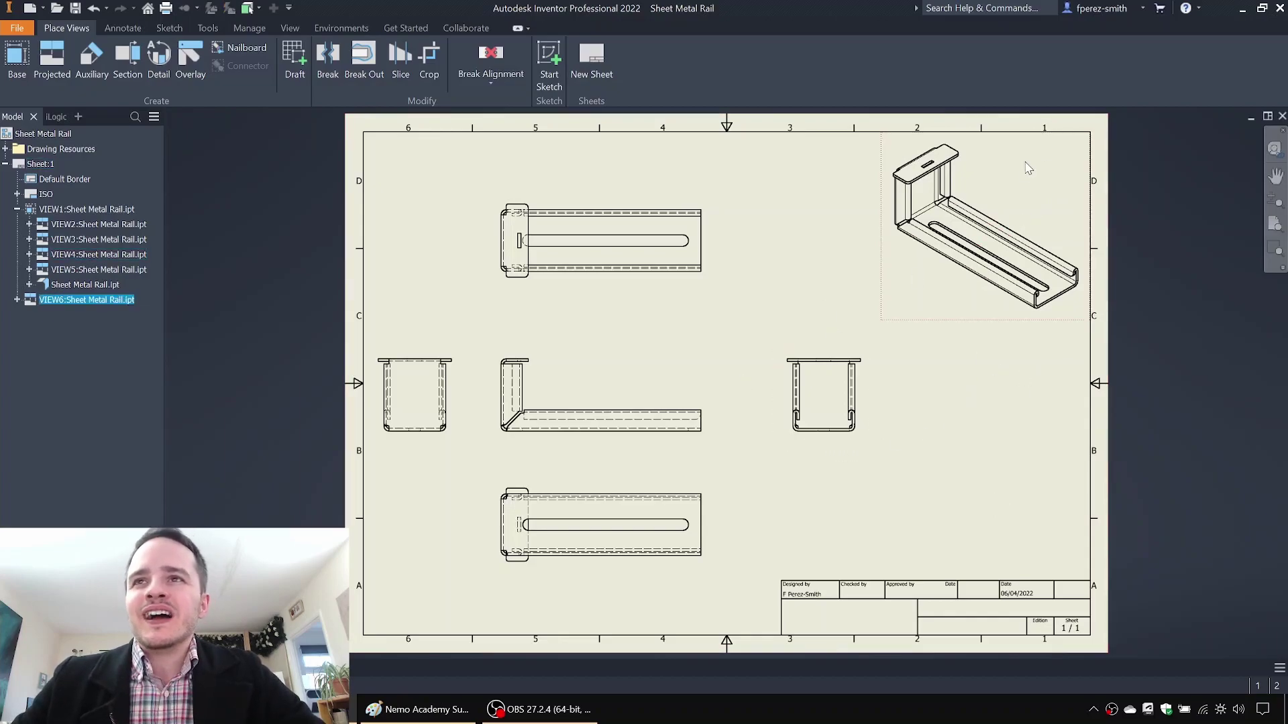
Step: Change the isometric view in the sheet's upper-right corner to the shaded style
{"action": "double_click", "coordinate": [1028, 168]}
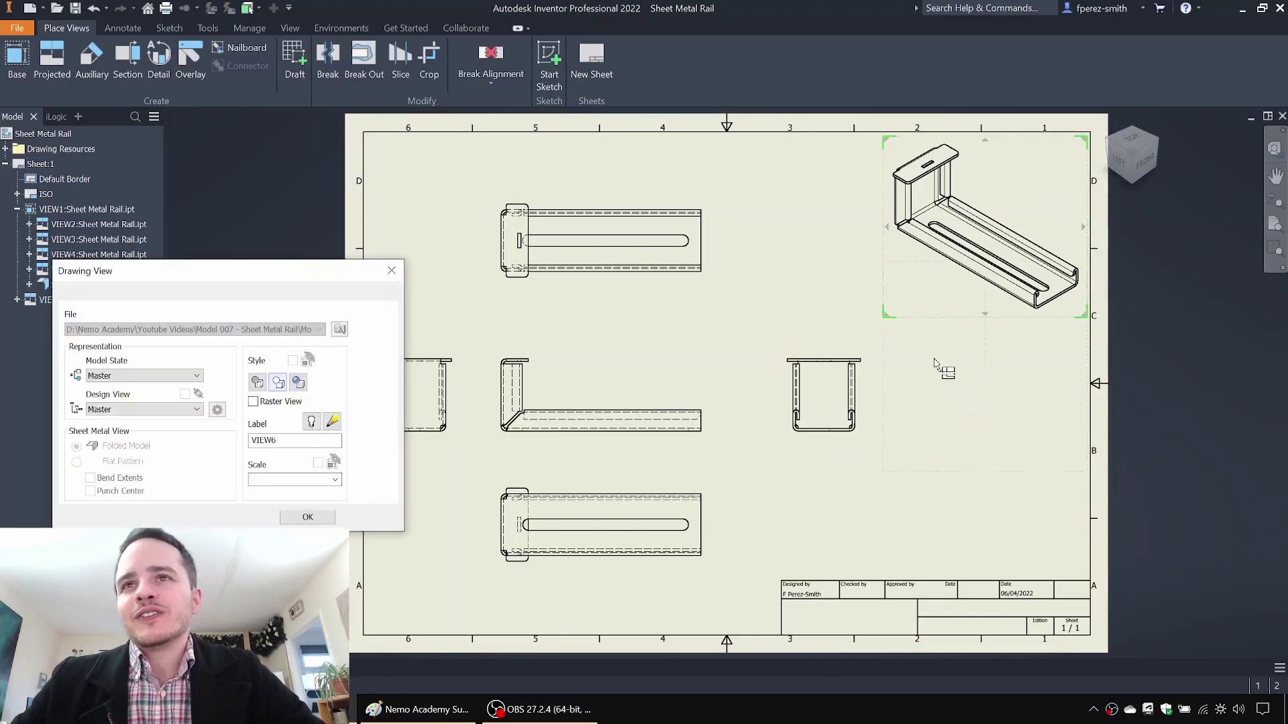
{"action": "left_click", "coordinate": [299, 383]}
{"action": "left_click", "coordinate": [308, 514]}
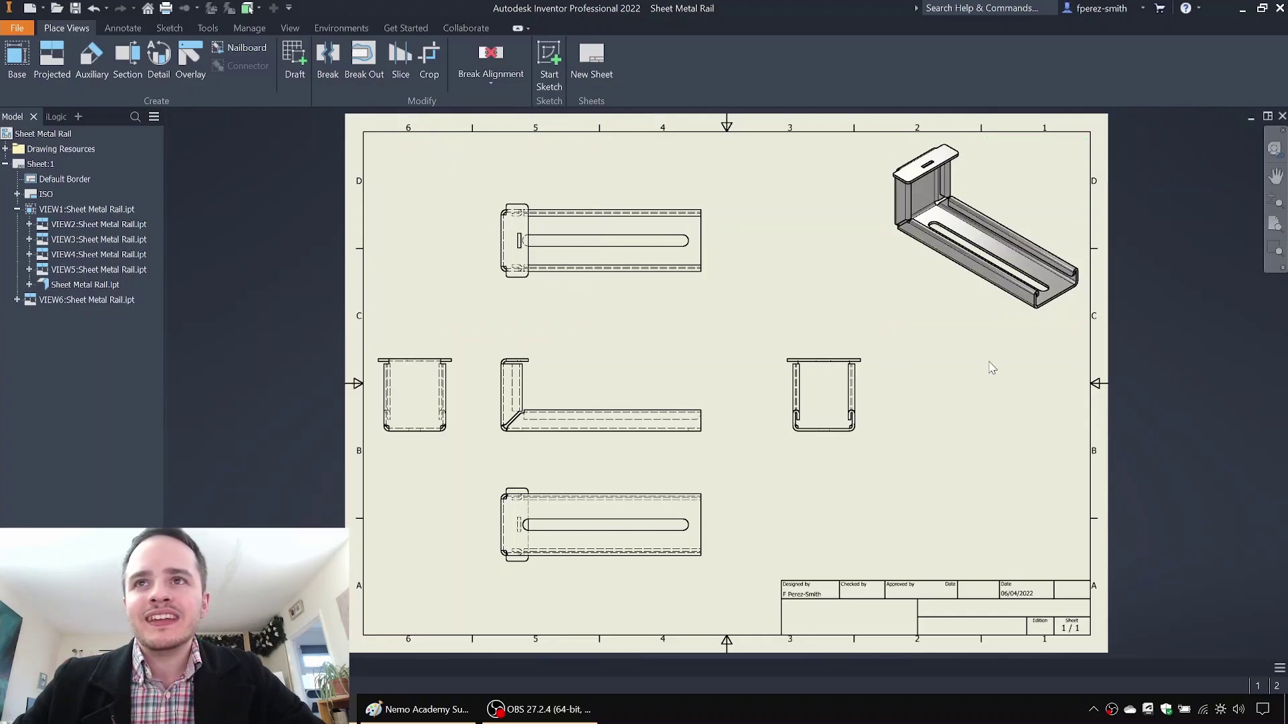
Step: Project a second isometric view from the base view, showing the rail's underside, and place it above the title block
{"action": "left_click", "coordinate": [52, 60]}
{"action": "left_click", "coordinate": [678, 434]}
{"action": "left_click", "coordinate": [969, 499]}
{"action": "right_click", "coordinate": [1010, 498]}
{"action": "left_click", "coordinate": [1077, 497]}
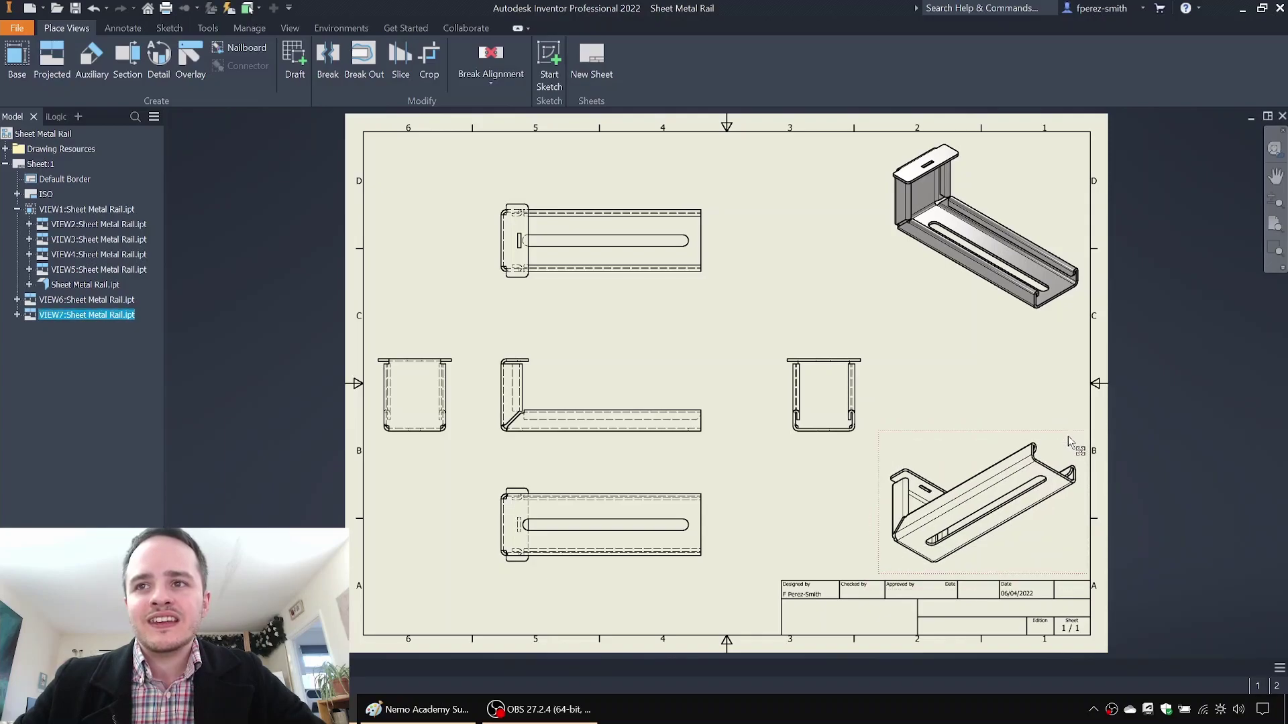
Step: Change the isometric view above the title block to the shaded style and move the base view slightly right and up
{"action": "double_click", "coordinate": [1069, 442]}
{"action": "left_click", "coordinate": [298, 383]}
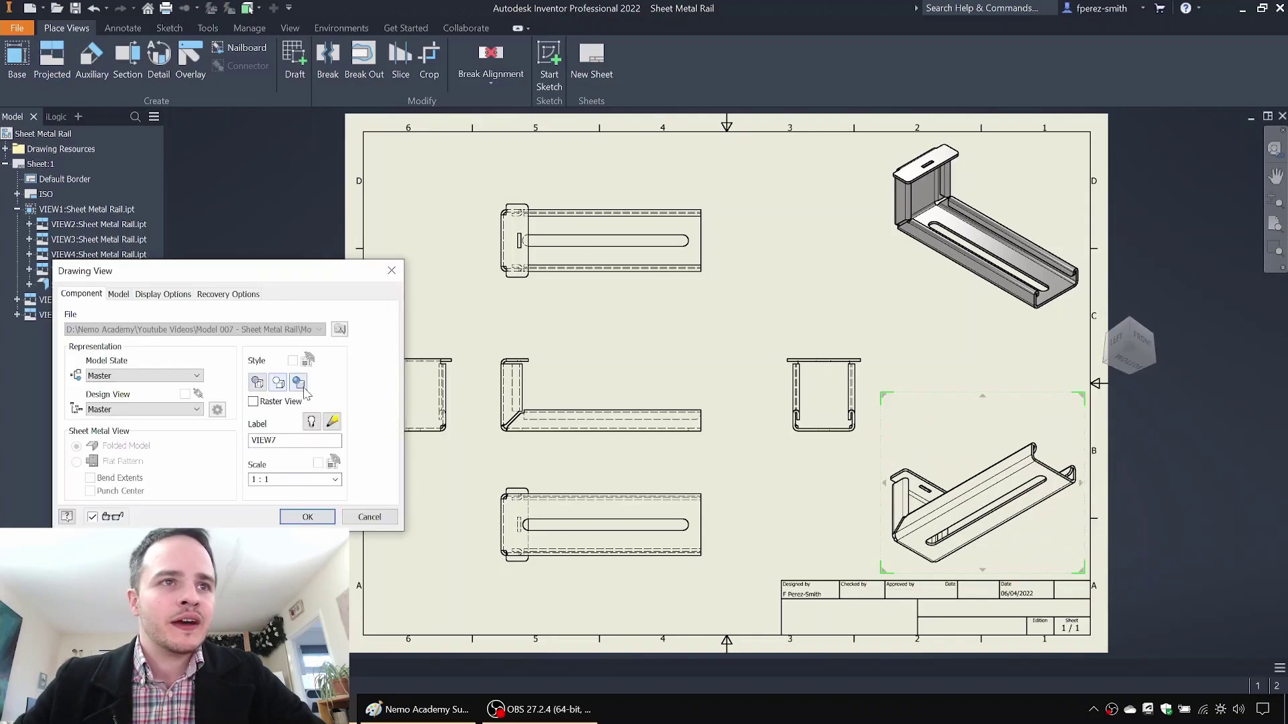
{"action": "left_click", "coordinate": [326, 515]}
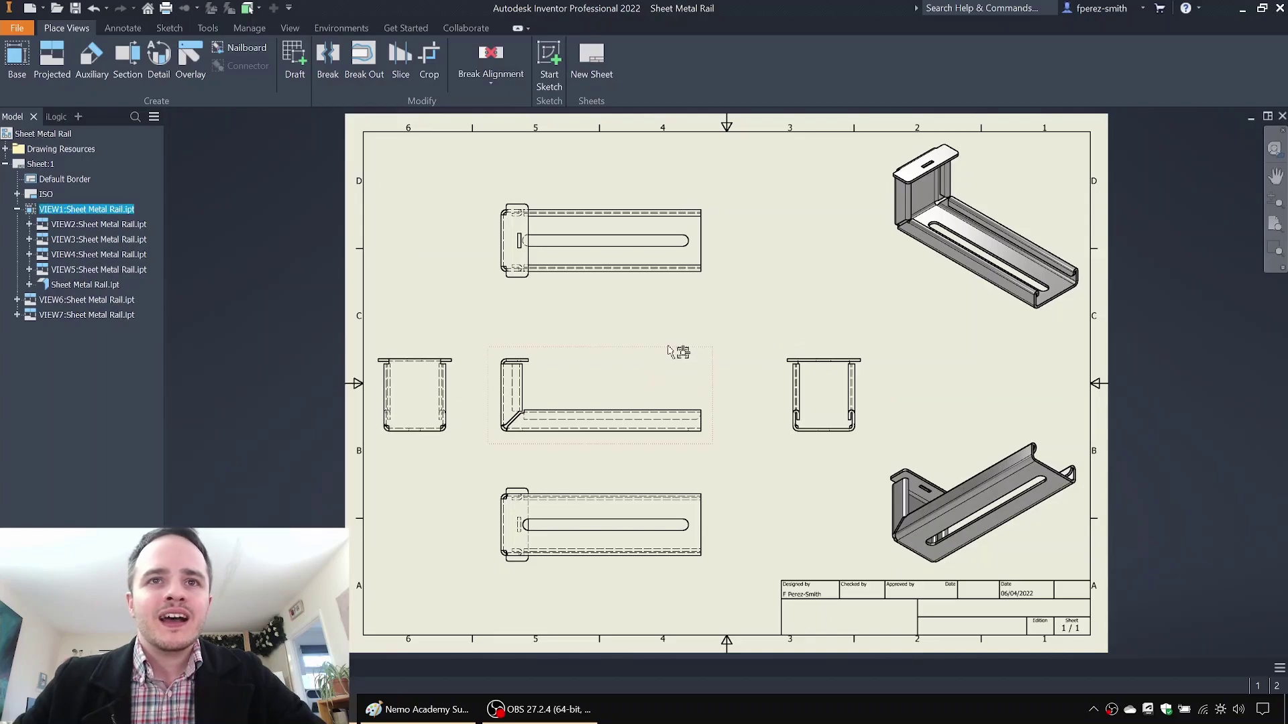
{"action": "left_click_drag", "start_coordinate": [674, 353], "coordinate": [699, 345]}
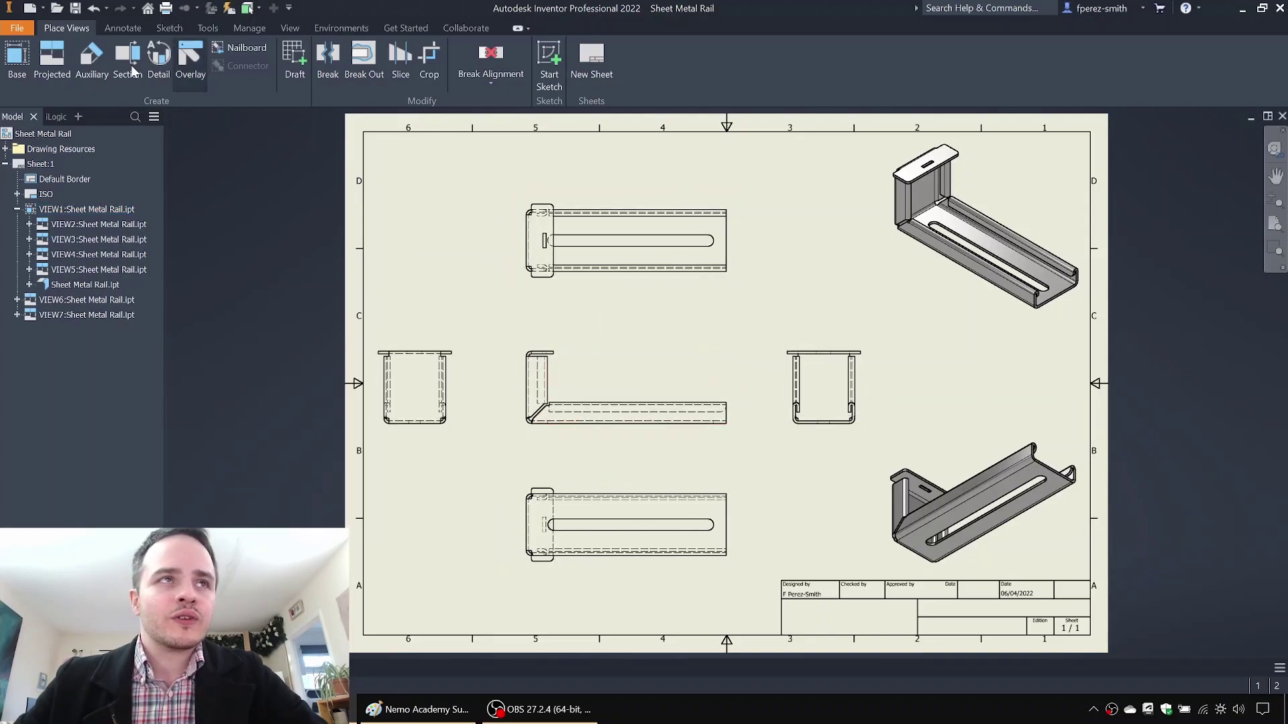
Step: Dimension the overall length of the rail in the base view, placing the dimension below the view
{"action": "left_click", "coordinate": [123, 28]}
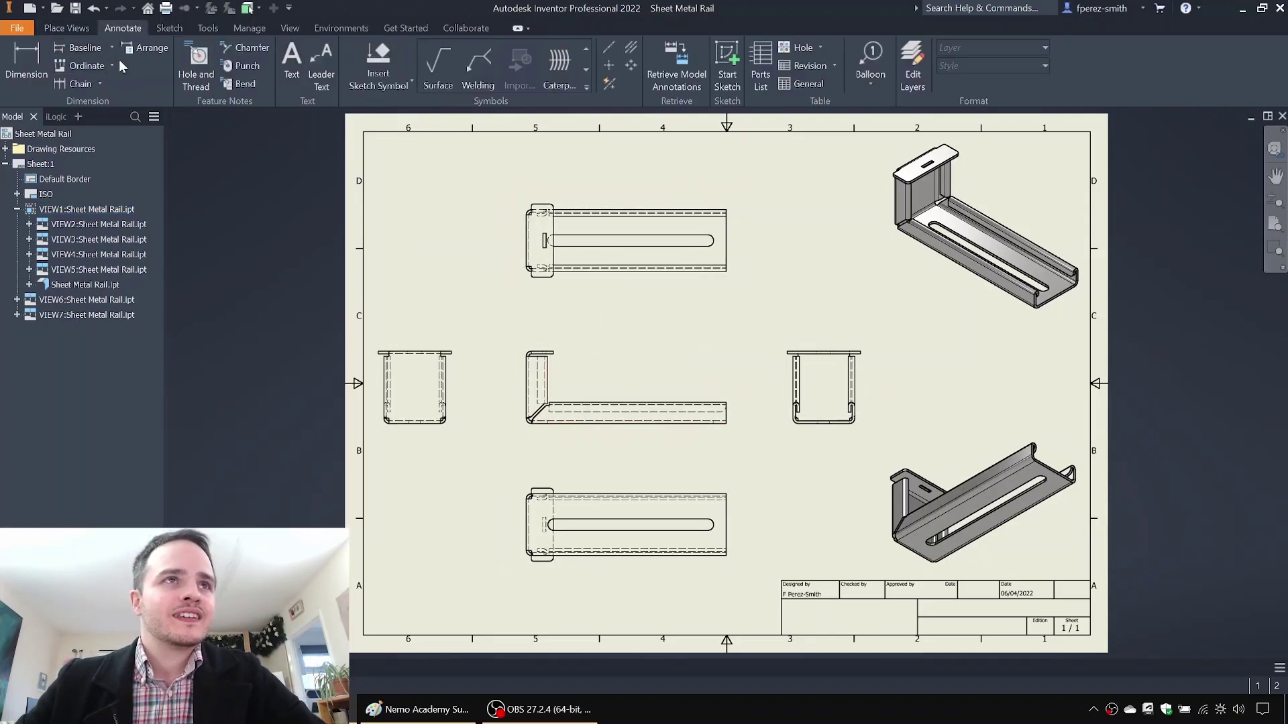
{"action": "left_click", "coordinate": [26, 61]}
{"action": "scroll", "coordinate": [548, 383], "scroll_direction": "up", "scroll_amount": 4}
{"action": "left_click", "coordinate": [494, 448]}
{"action": "scroll", "coordinate": [976, 462], "scroll_direction": "up", "scroll_amount": 3}
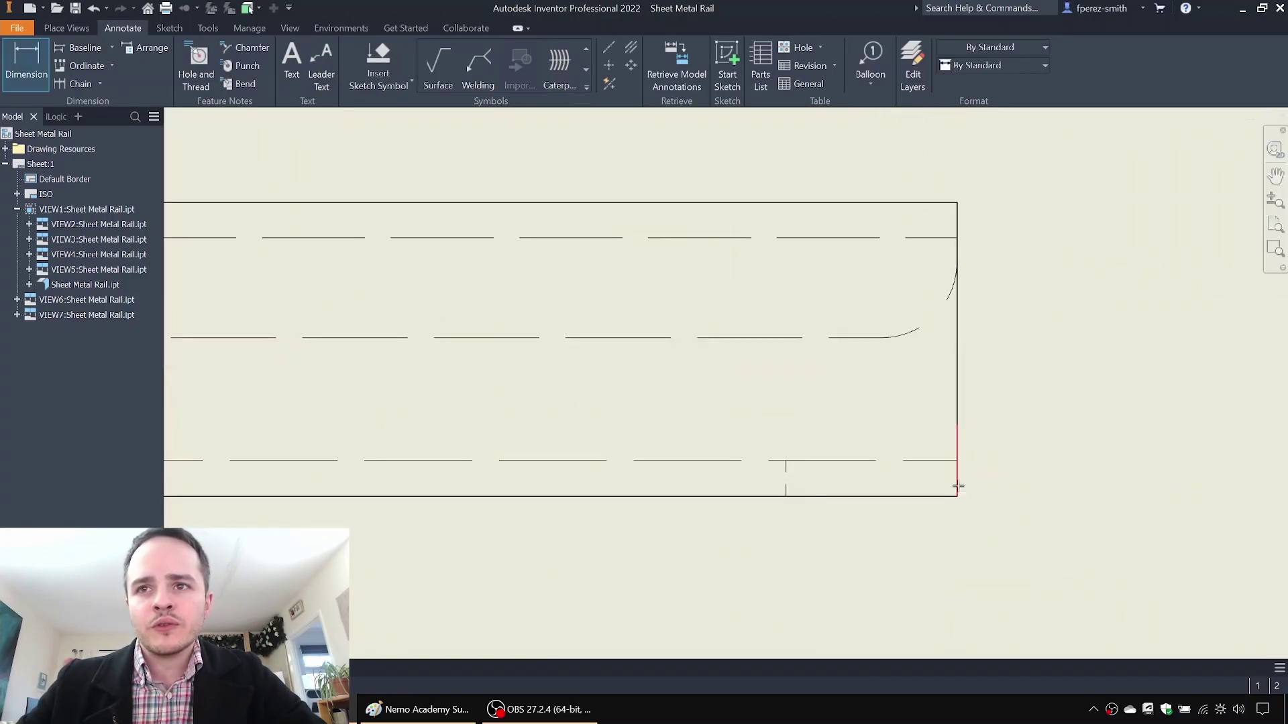
{"action": "left_click", "coordinate": [957, 485]}
{"action": "scroll", "coordinate": [957, 486], "scroll_direction": "down", "scroll_amount": 7}
{"action": "left_click", "coordinate": [882, 520]}
Step: Dimension the overall height of the rail in the base view, placing the dimension to the left of the upright
{"action": "scroll", "coordinate": [759, 428], "scroll_direction": "up", "scroll_amount": 3}
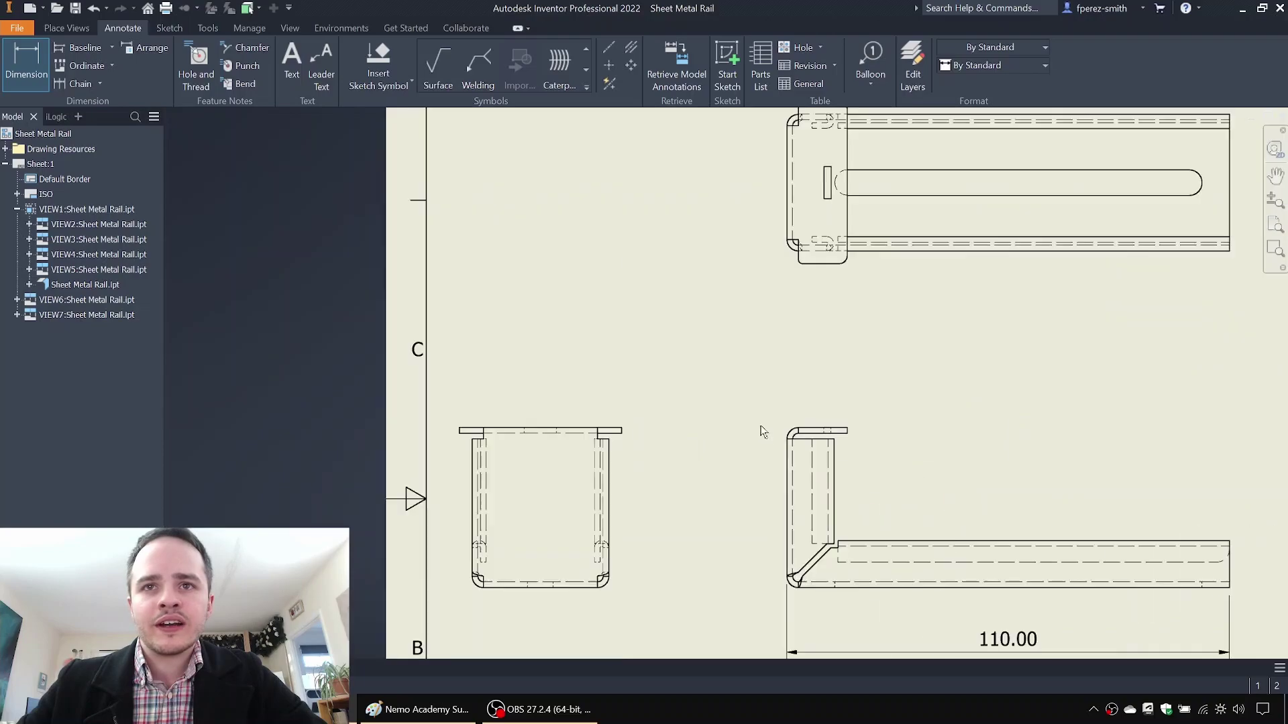
{"action": "scroll", "coordinate": [760, 428], "scroll_direction": "up", "scroll_amount": 3}
{"action": "left_click", "coordinate": [804, 394]}
{"action": "scroll", "coordinate": [804, 395], "scroll_direction": "down", "scroll_amount": 3}
{"action": "scroll", "coordinate": [826, 307], "scroll_direction": "up", "scroll_amount": 3}
{"action": "left_click", "coordinate": [772, 369]}
{"action": "scroll", "coordinate": [743, 425], "scroll_direction": "down", "scroll_amount": 7}
{"action": "left_click", "coordinate": [721, 443]}
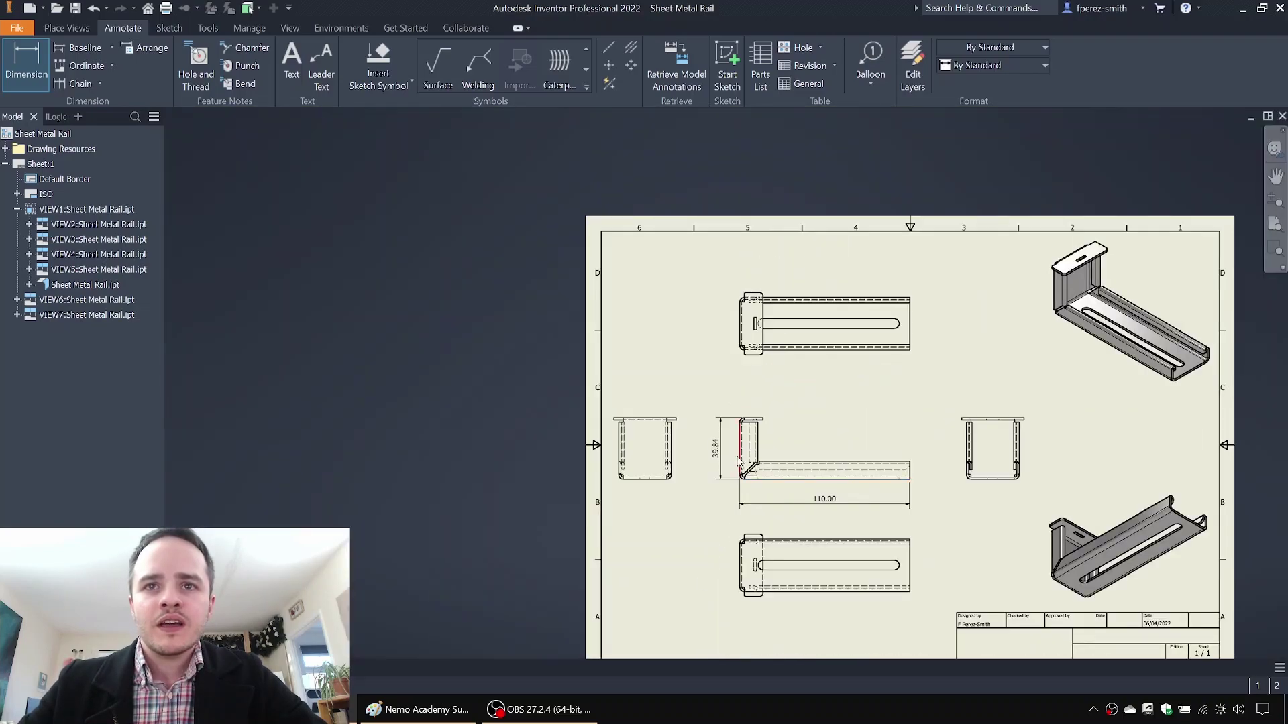
Step: Dimension the overall width across the end tab in the view below the base view, placing the dimension on its left
{"action": "scroll", "coordinate": [680, 434], "scroll_direction": "up", "scroll_amount": 3}
{"action": "left_click", "coordinate": [753, 535]}
{"action": "left_click", "coordinate": [714, 604]}
{"action": "left_click", "coordinate": [644, 540]}
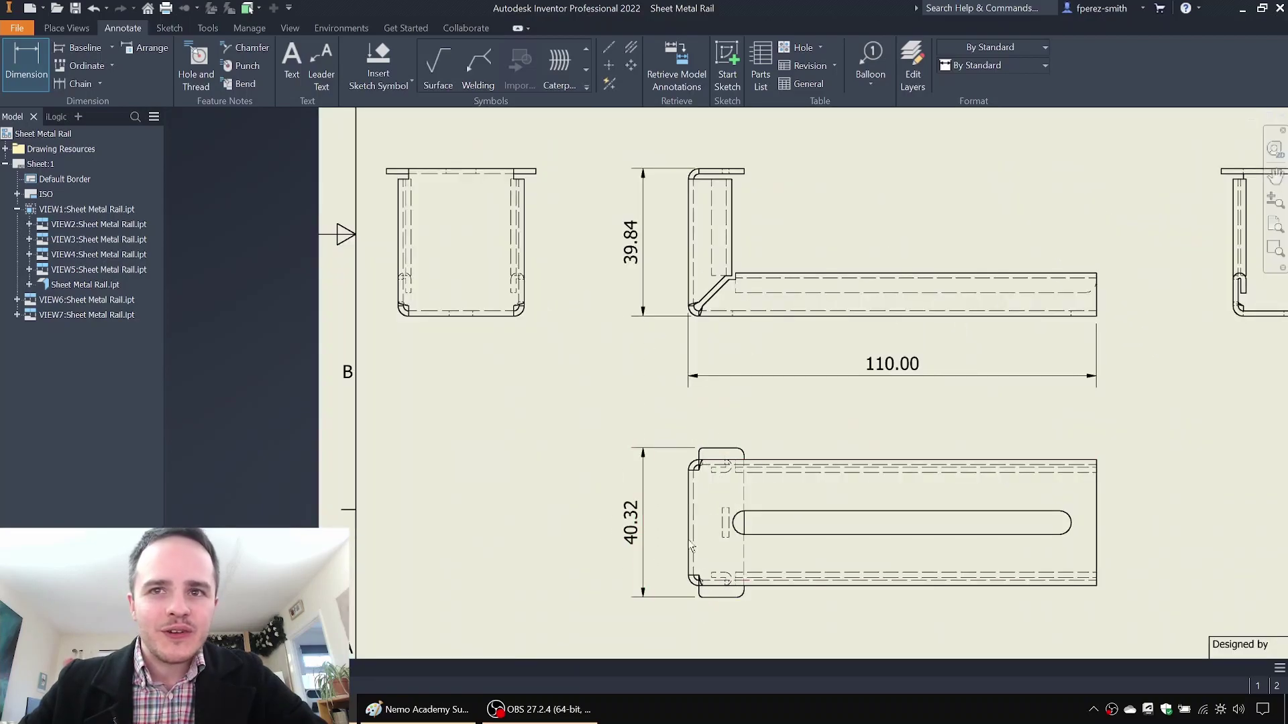
{"action": "scroll", "coordinate": [796, 466], "scroll_direction": "down", "scroll_amount": 2}
{"action": "middle_click_drag", "start_coordinate": [796, 466], "coordinate": [776, 474]}
{"action": "scroll", "coordinate": [776, 474], "scroll_direction": "down", "scroll_amount": 1}
{"action": "key", "text": "Escape"}
{"action": "middle_click_drag", "start_coordinate": [936, 280], "coordinate": [824, 309]}
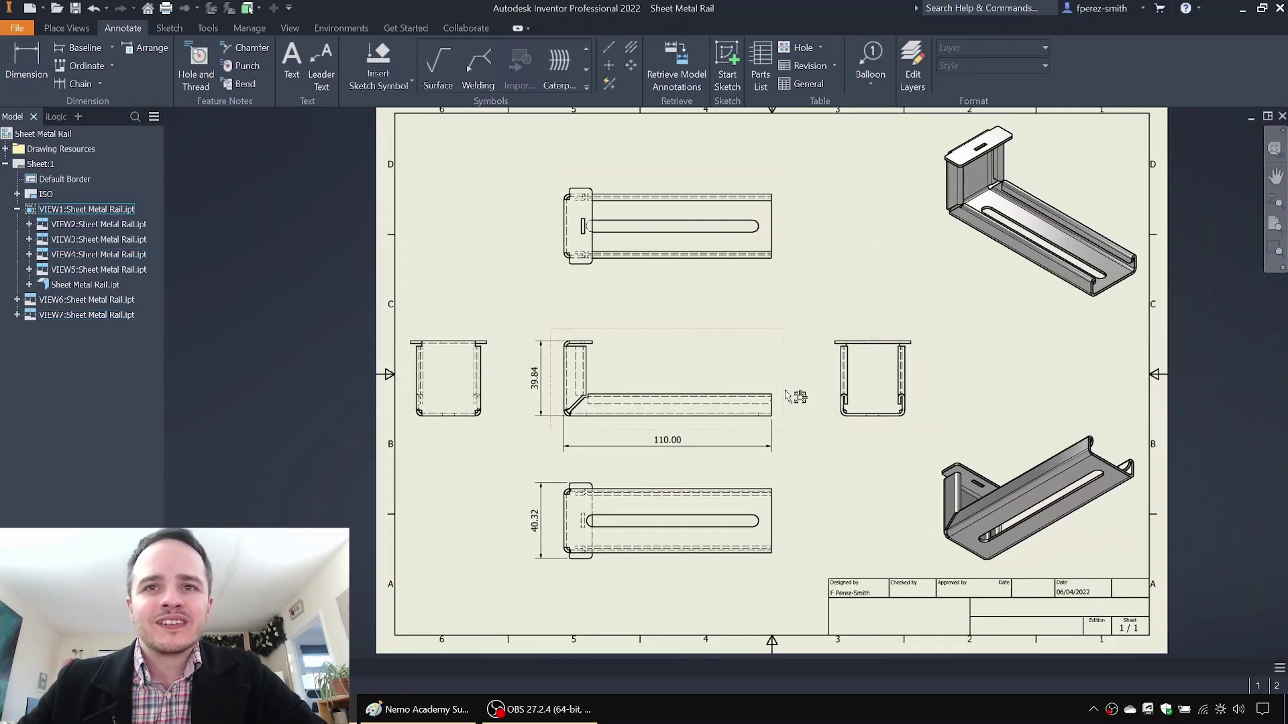
Step: Dimension the sheet thickness at the top flange's edge in the side view left of the base view
{"action": "scroll", "coordinate": [470, 348], "scroll_direction": "up", "scroll_amount": 6}
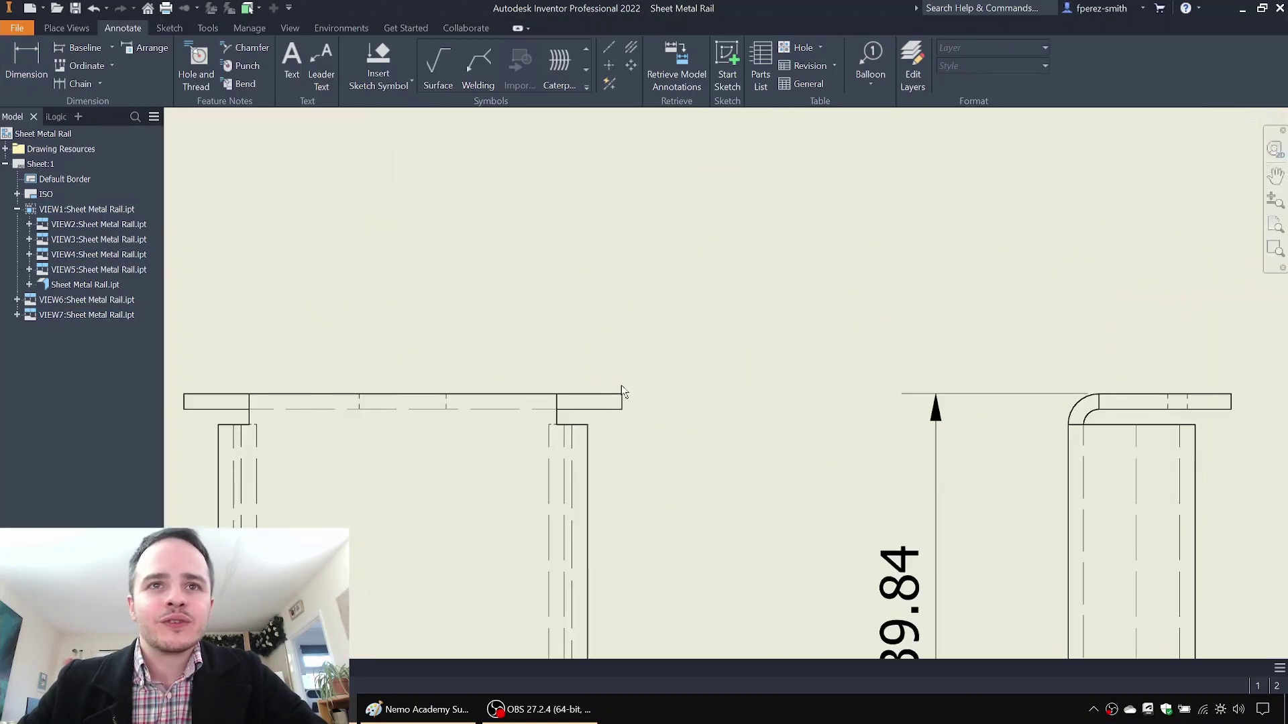
{"action": "scroll", "coordinate": [621, 386], "scroll_direction": "up", "scroll_amount": 5}
{"action": "key", "text": "d"}
{"action": "left_click", "coordinate": [628, 473]}
{"action": "scroll", "coordinate": [813, 419], "scroll_direction": "down", "scroll_amount": 10}
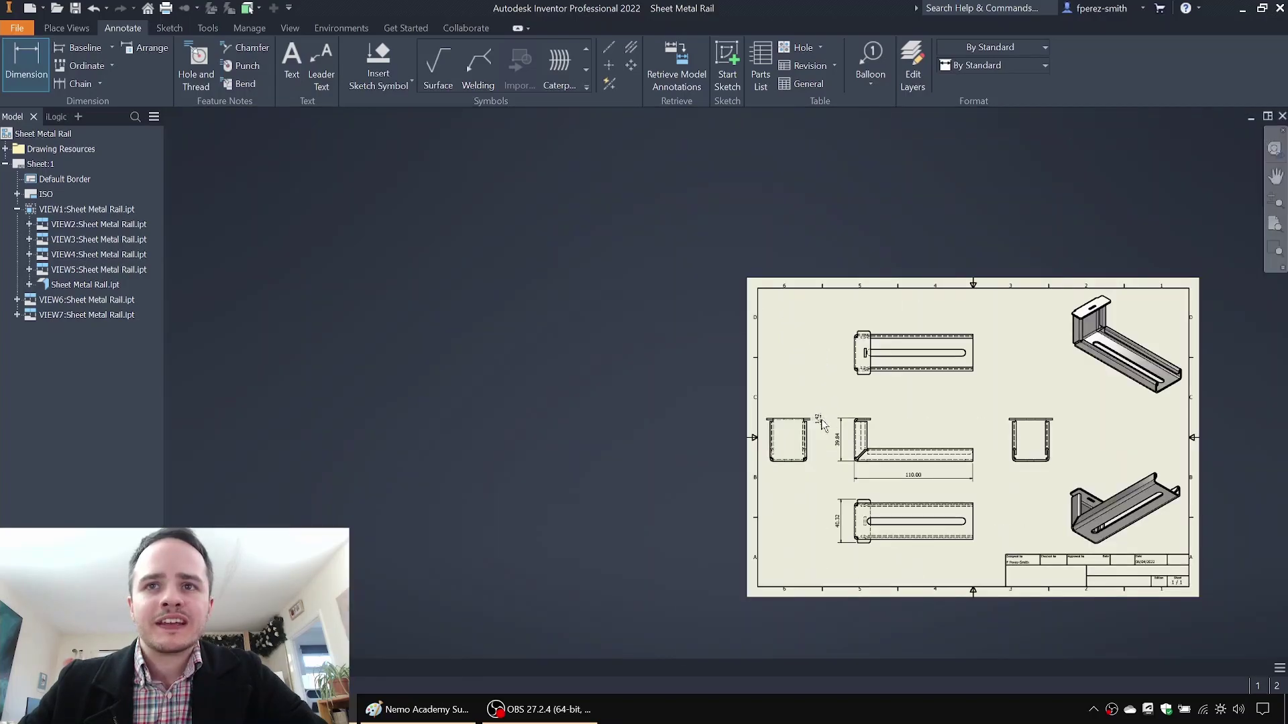
{"action": "scroll", "coordinate": [819, 423], "scroll_direction": "up", "scroll_amount": 5}
{"action": "left_click", "coordinate": [823, 373]}
{"action": "scroll", "coordinate": [812, 283], "scroll_direction": "down", "scroll_amount": 8}
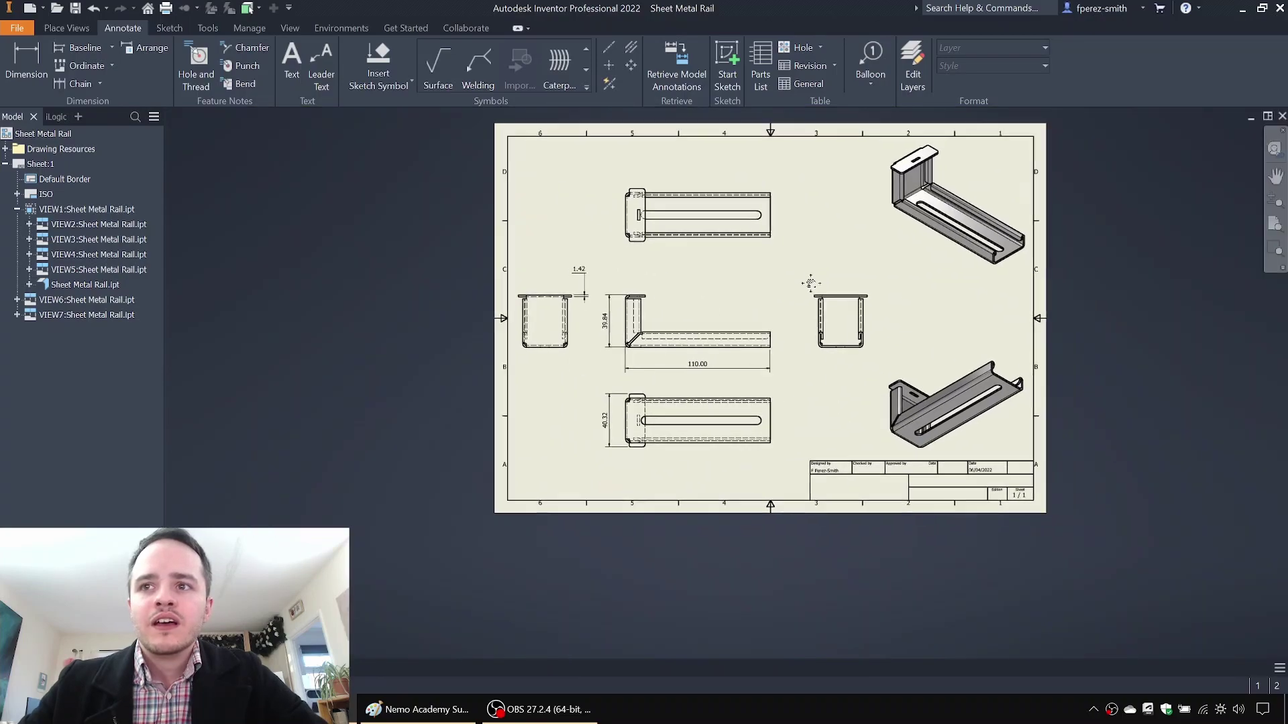
{"action": "scroll", "coordinate": [812, 283], "scroll_direction": "up", "scroll_amount": 2}
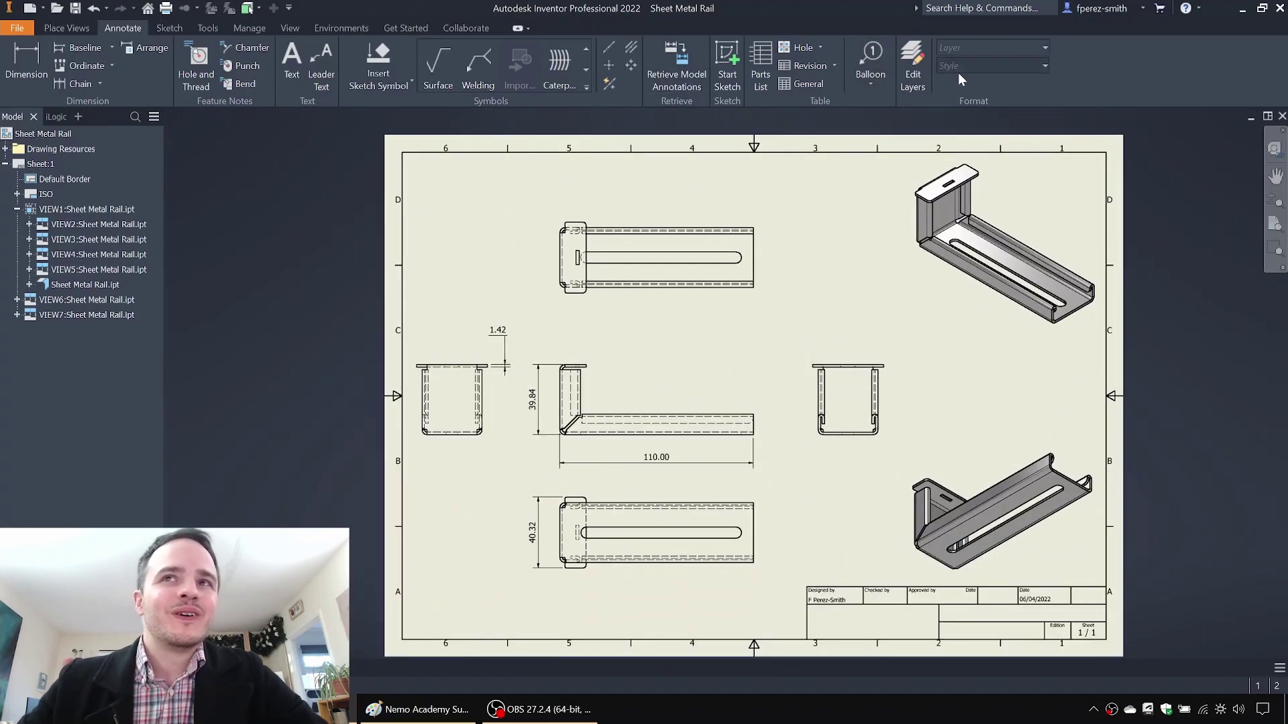
Step: Add the text note "Material: 1.42mm THICK STAINLESS STEEL" in the sheet's upper-left corner
{"action": "left_click", "coordinate": [292, 64]}
{"action": "left_click", "coordinate": [543, 210]}
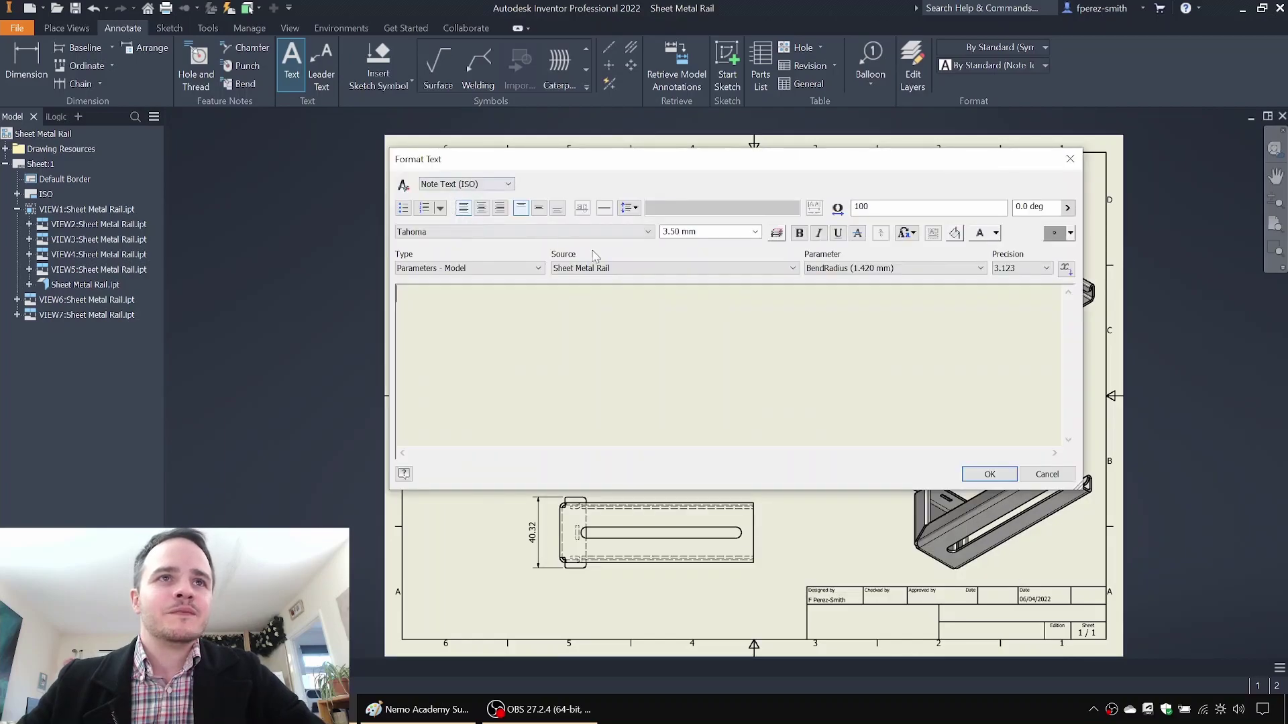
{"action": "type", "text": "Material: 1.42mm TH"}
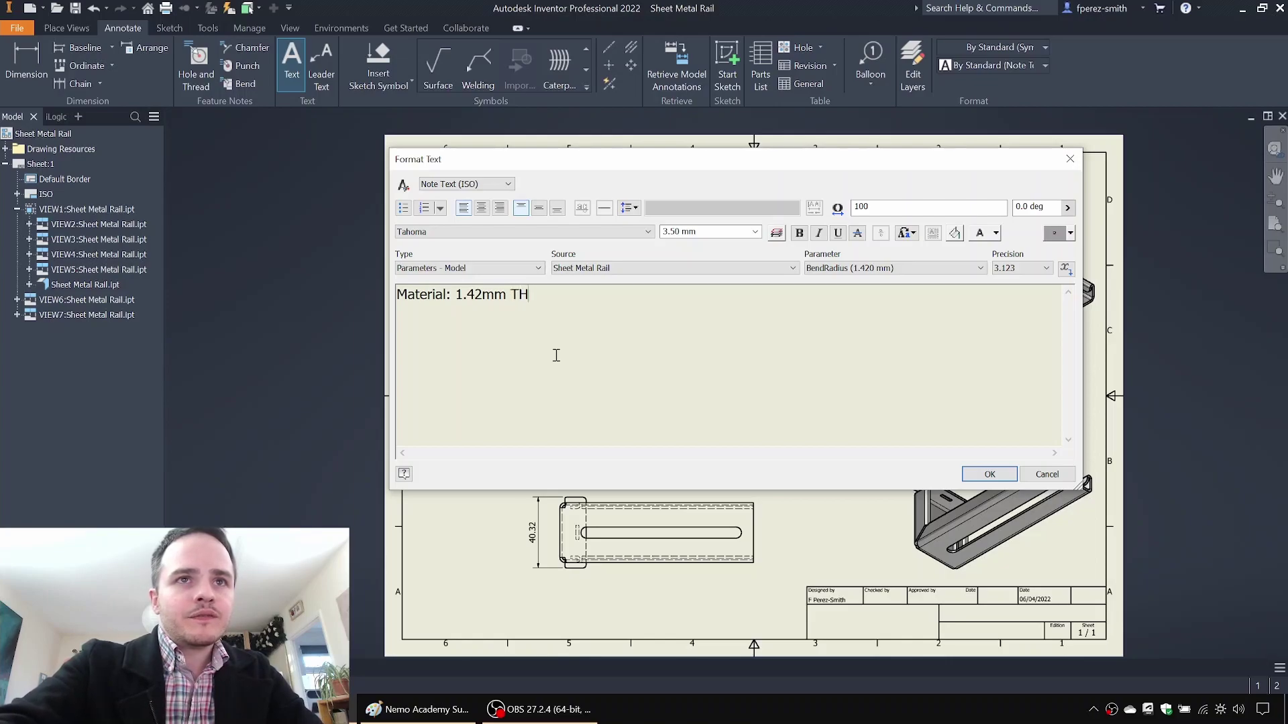
{"action": "type", "text": "TAINLESS STEEL"}
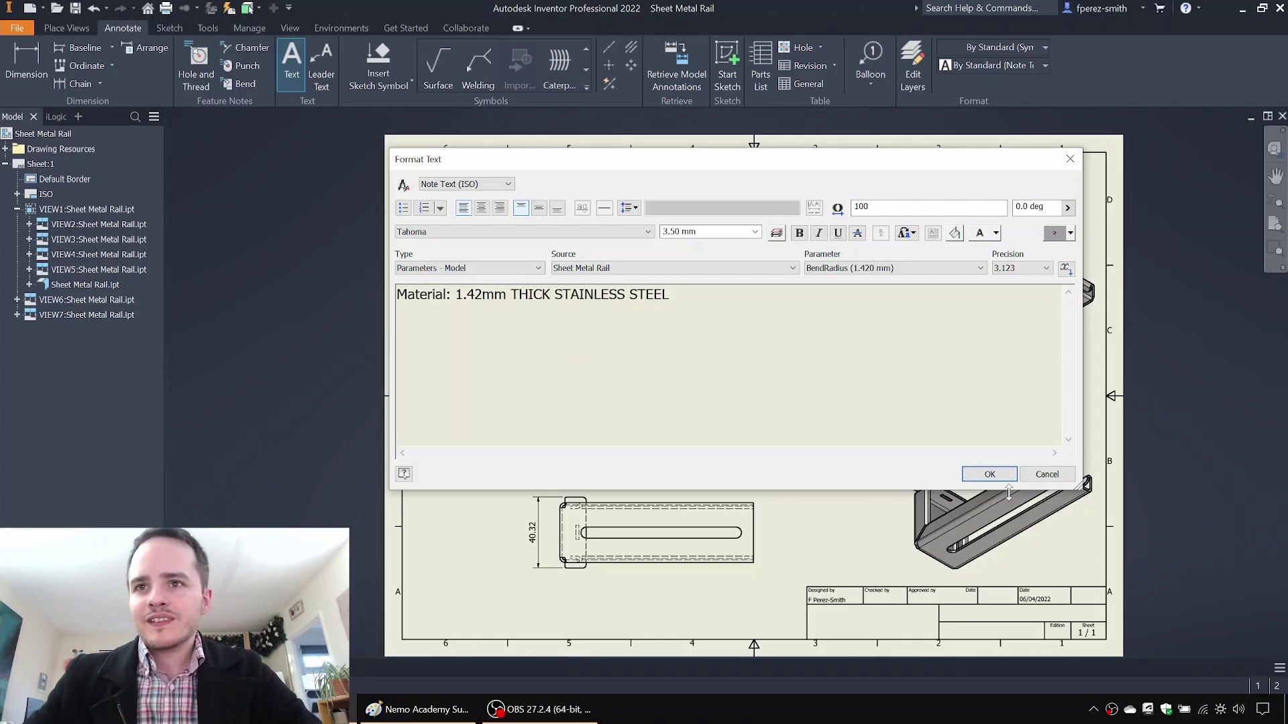
{"action": "left_click", "coordinate": [985, 473]}
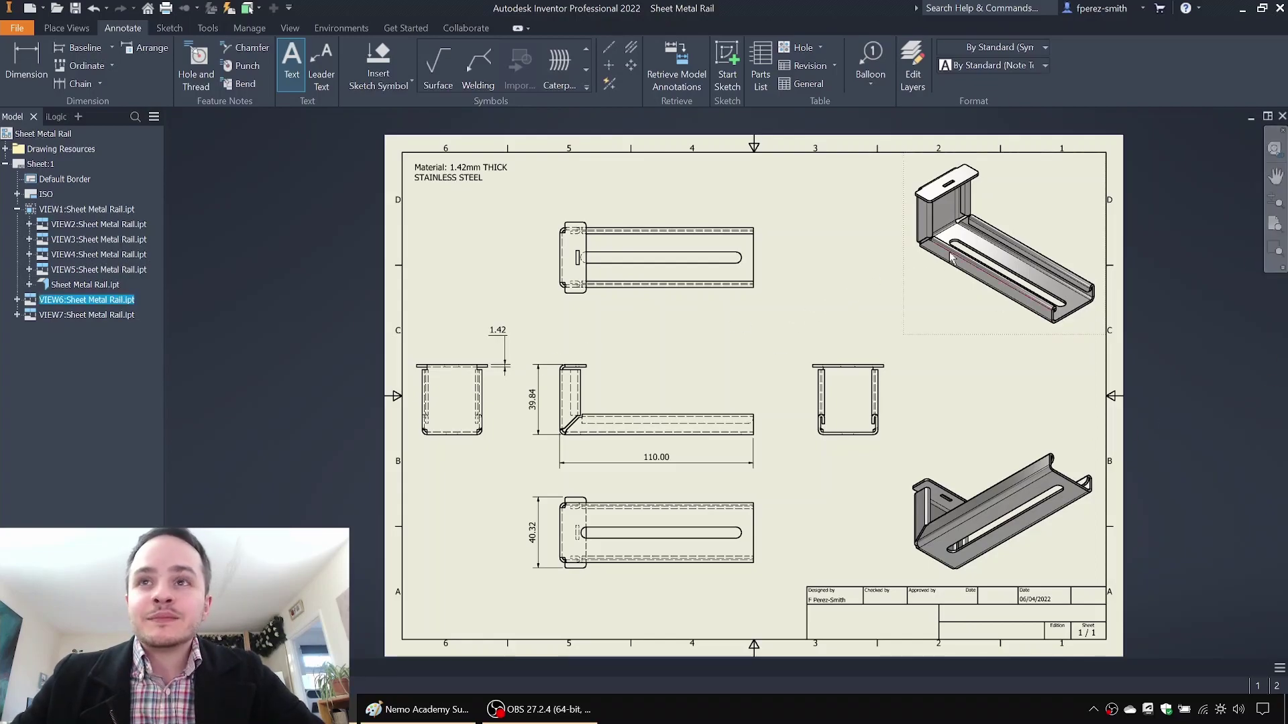
{"action": "key", "text": "Escape"}
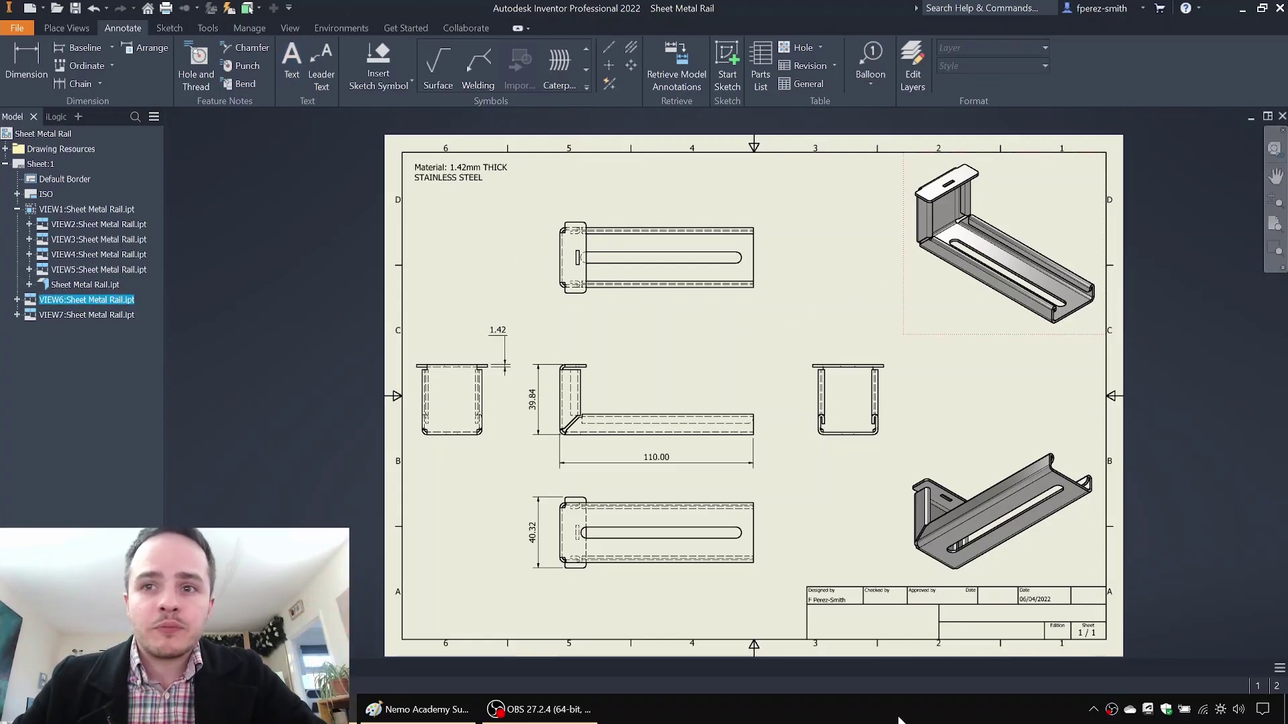
{"action": "left_click", "coordinate": [953, 623]}
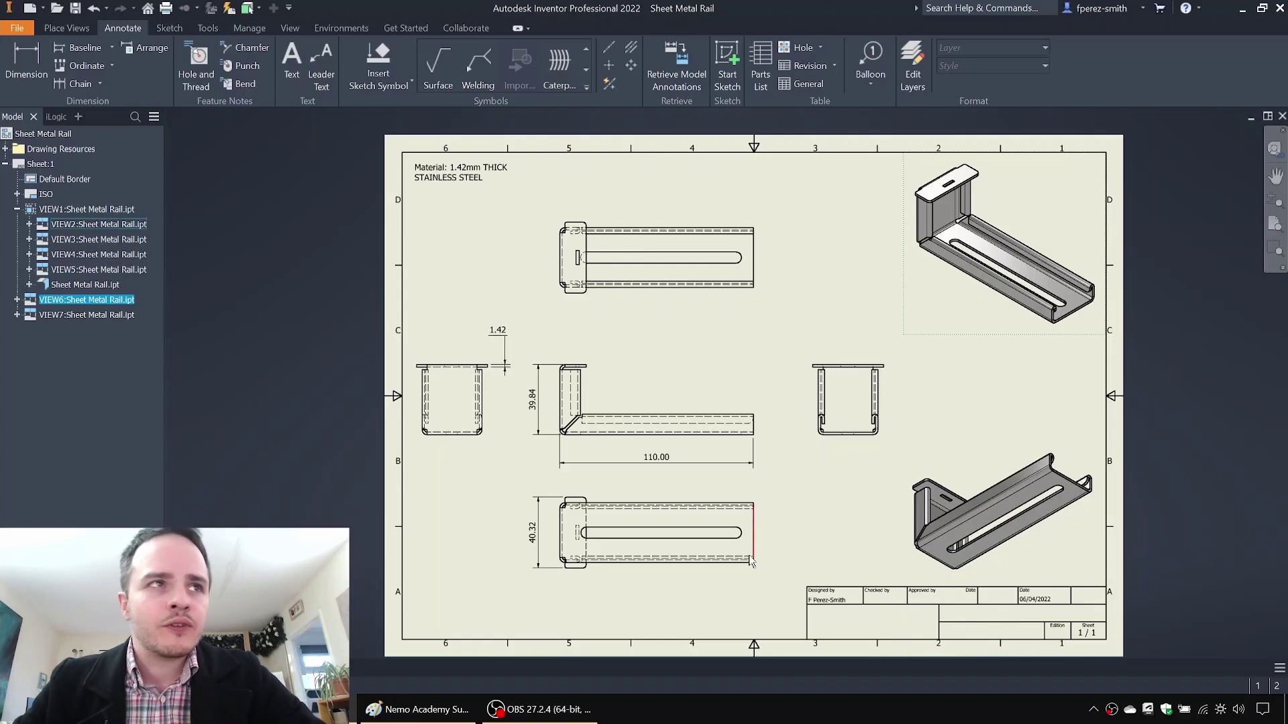
{"action": "left_click", "coordinate": [245, 312]}
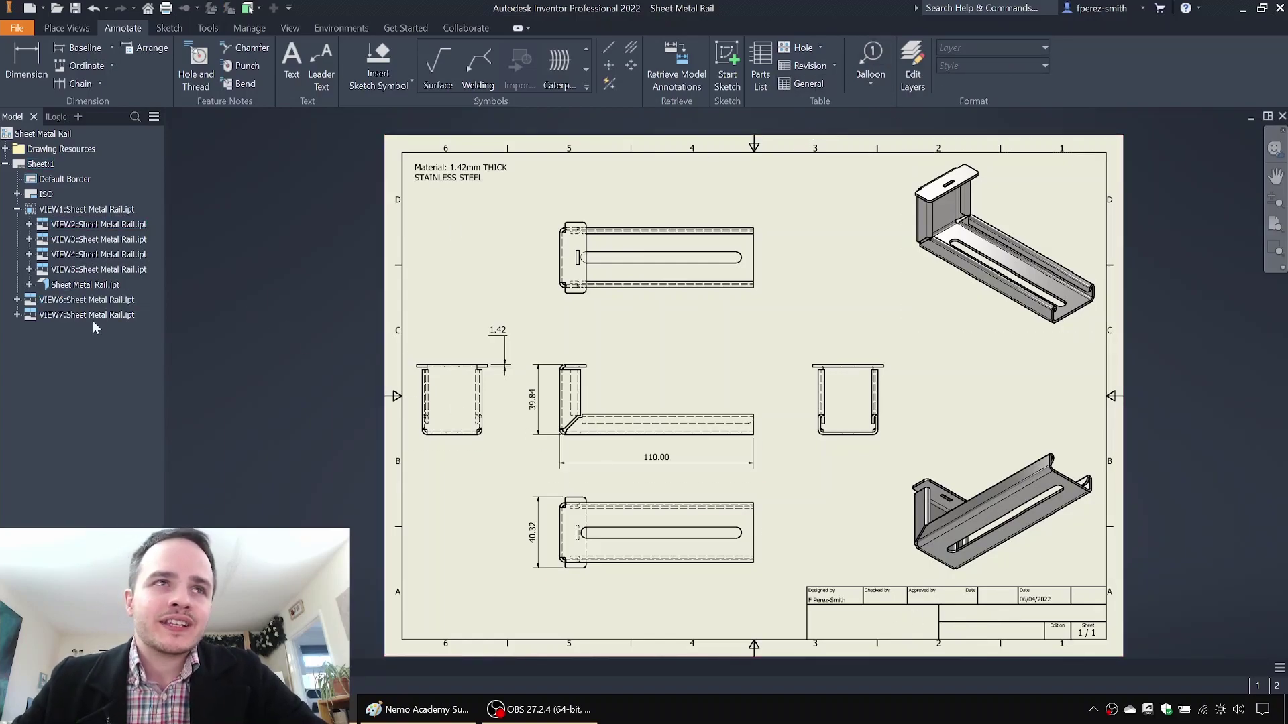
{"action": "left_click", "coordinate": [29, 136]}
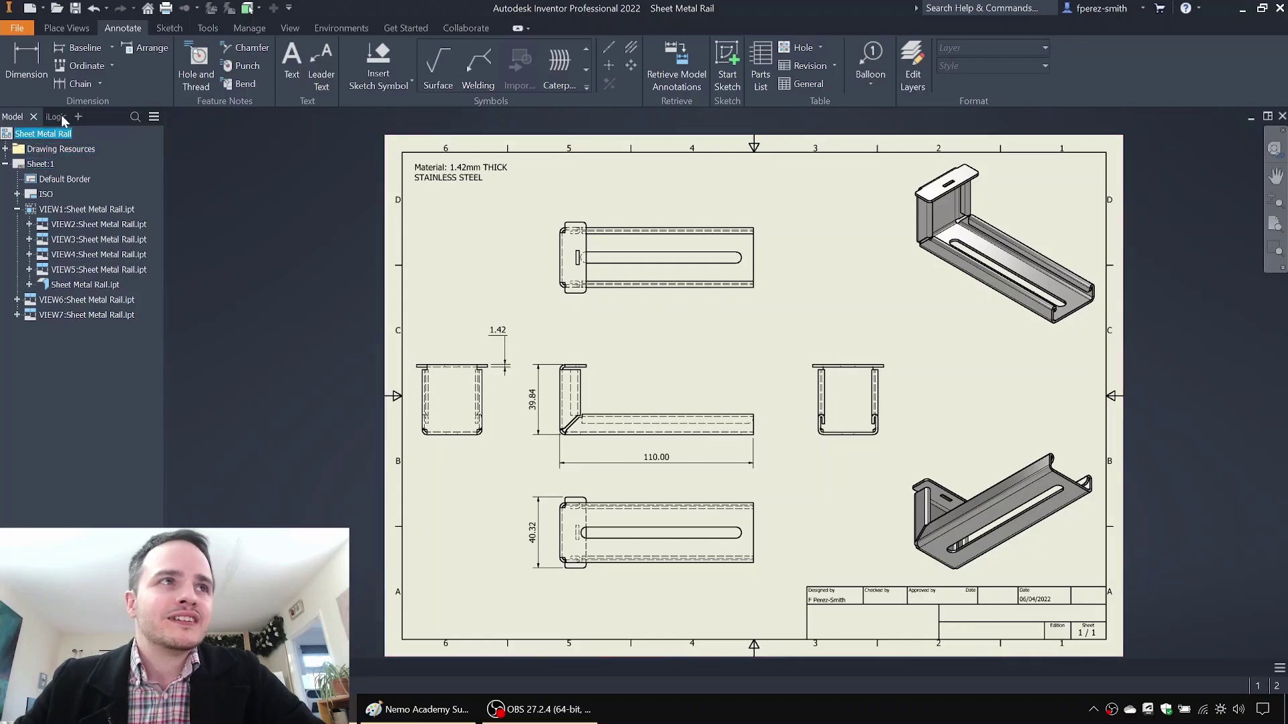
Step: Add a second sheet and place a base view of the rail's flat pattern on it at a scale of 1.5 : 1
{"action": "left_click", "coordinate": [57, 31]}
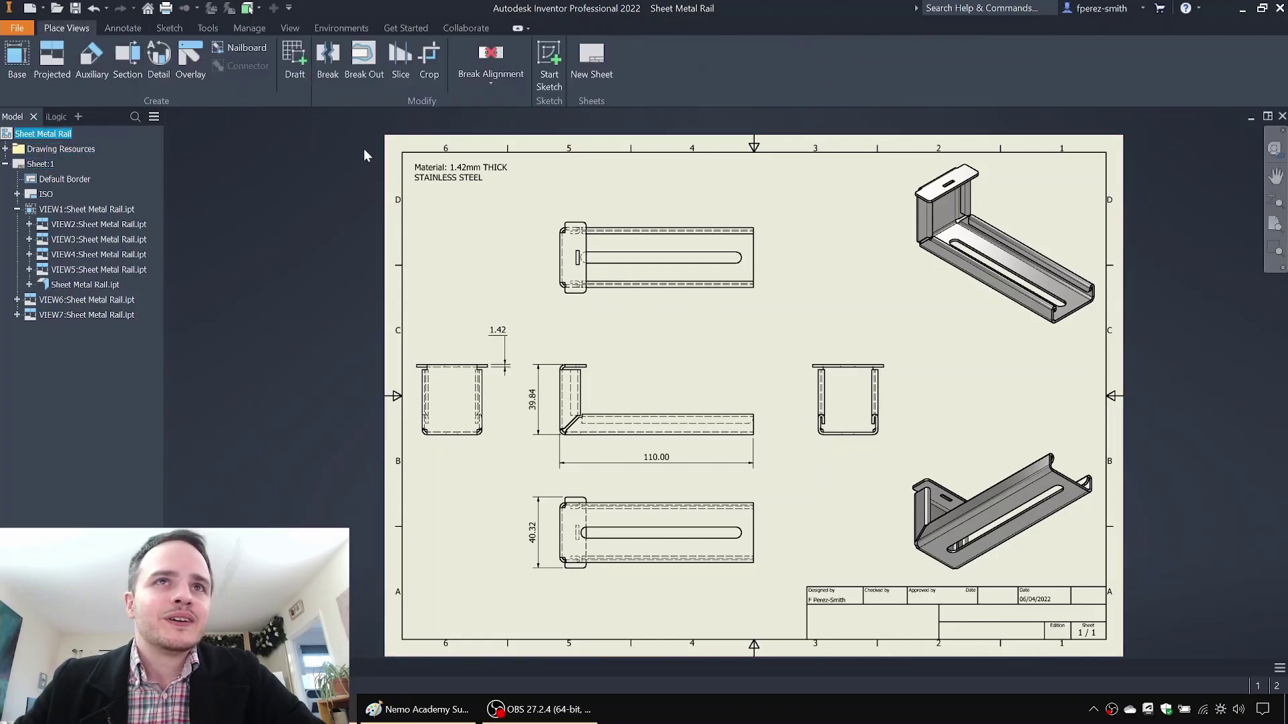
{"action": "left_click", "coordinate": [607, 67]}
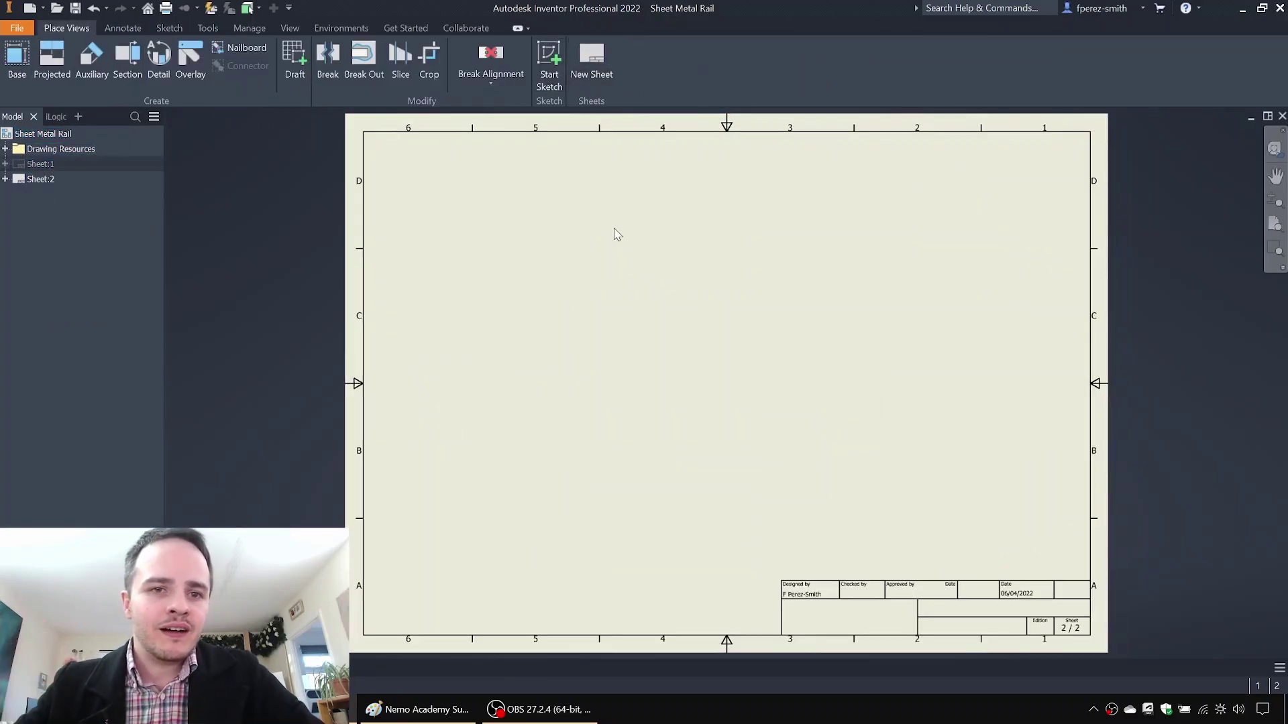
{"action": "left_click", "coordinate": [17, 59]}
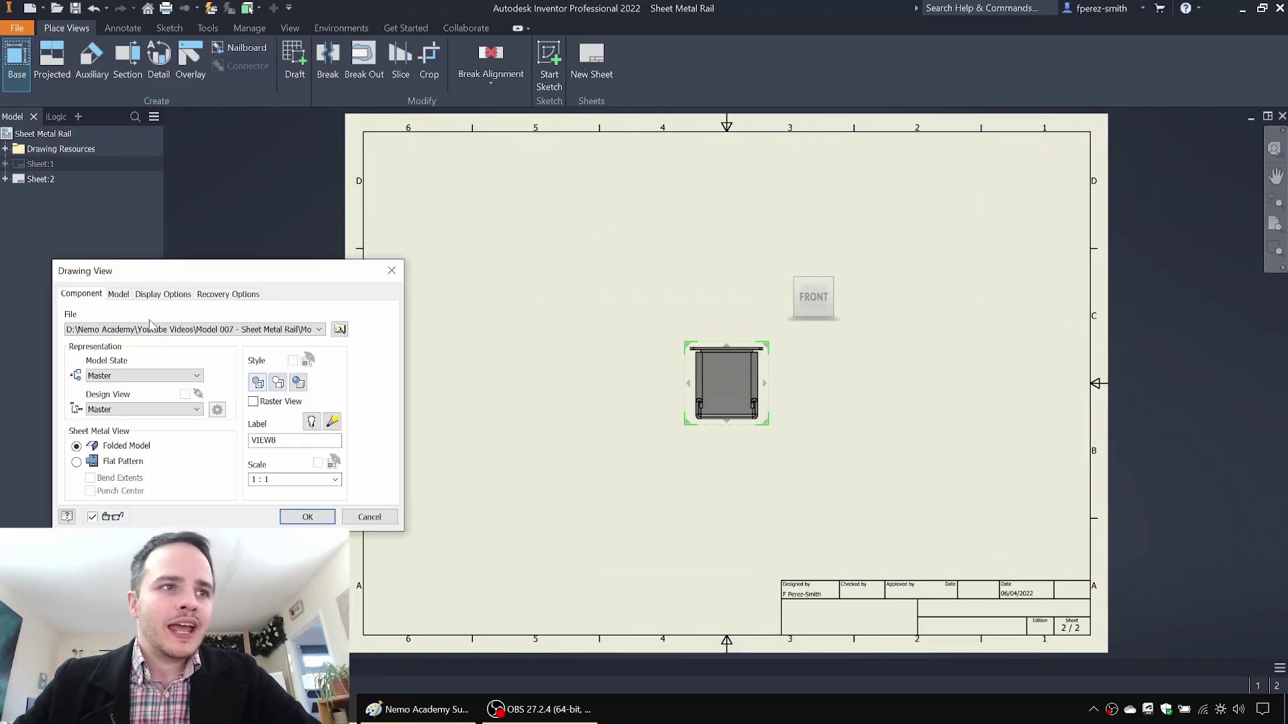
{"action": "left_click", "coordinate": [79, 462]}
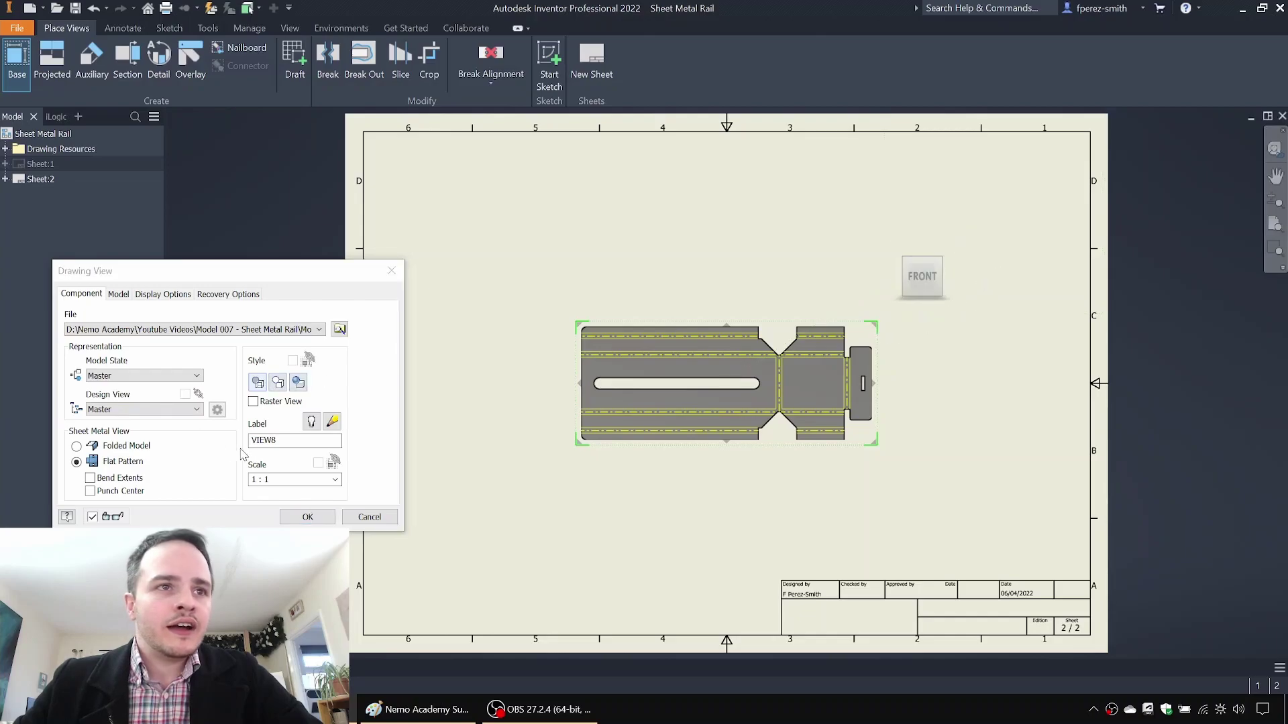
{"action": "left_click", "coordinate": [257, 478]}
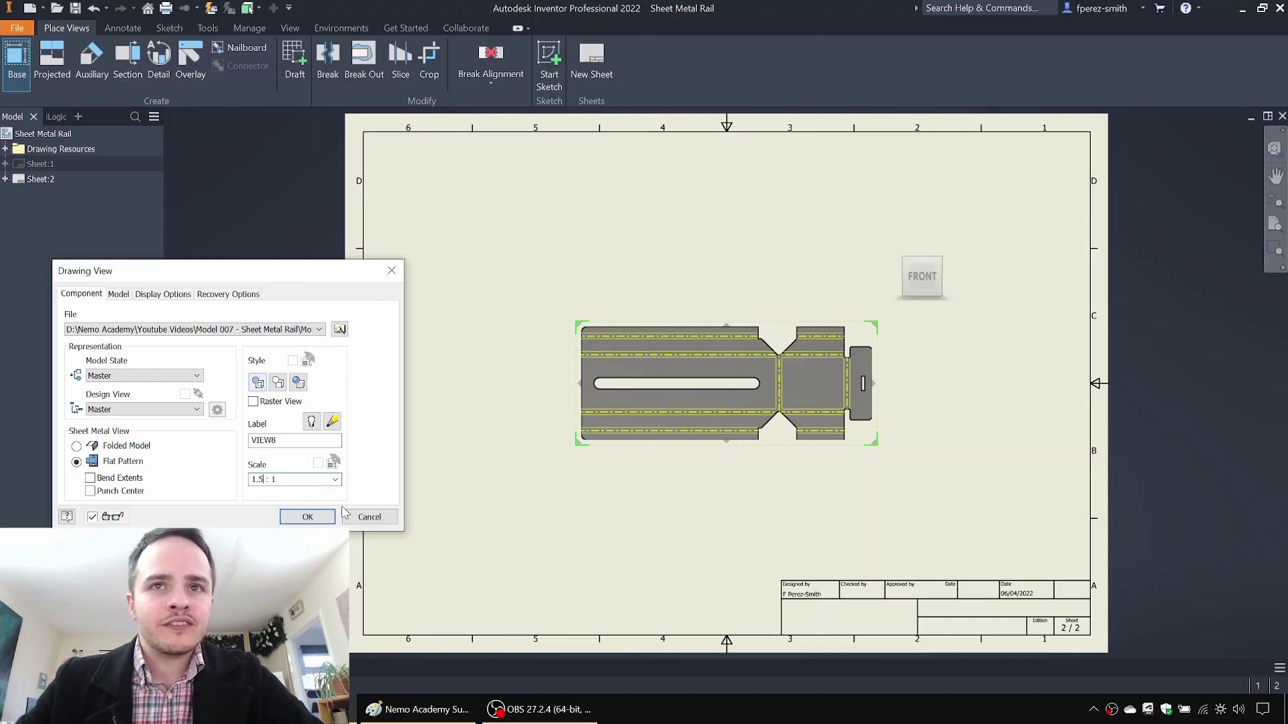
{"action": "left_click", "coordinate": [297, 517]}
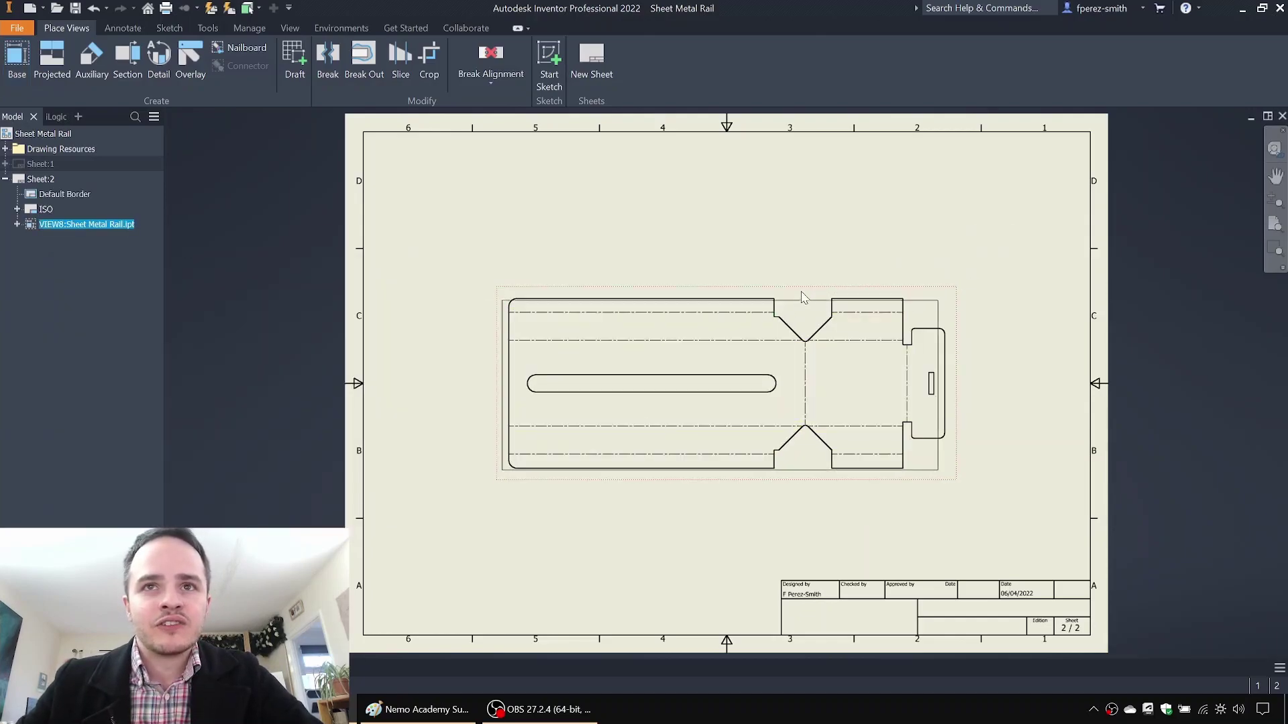
Step: Move the flat pattern view slightly to the left on the second sheet
{"action": "left_click_drag", "start_coordinate": [793, 295], "coordinate": [774, 292]}
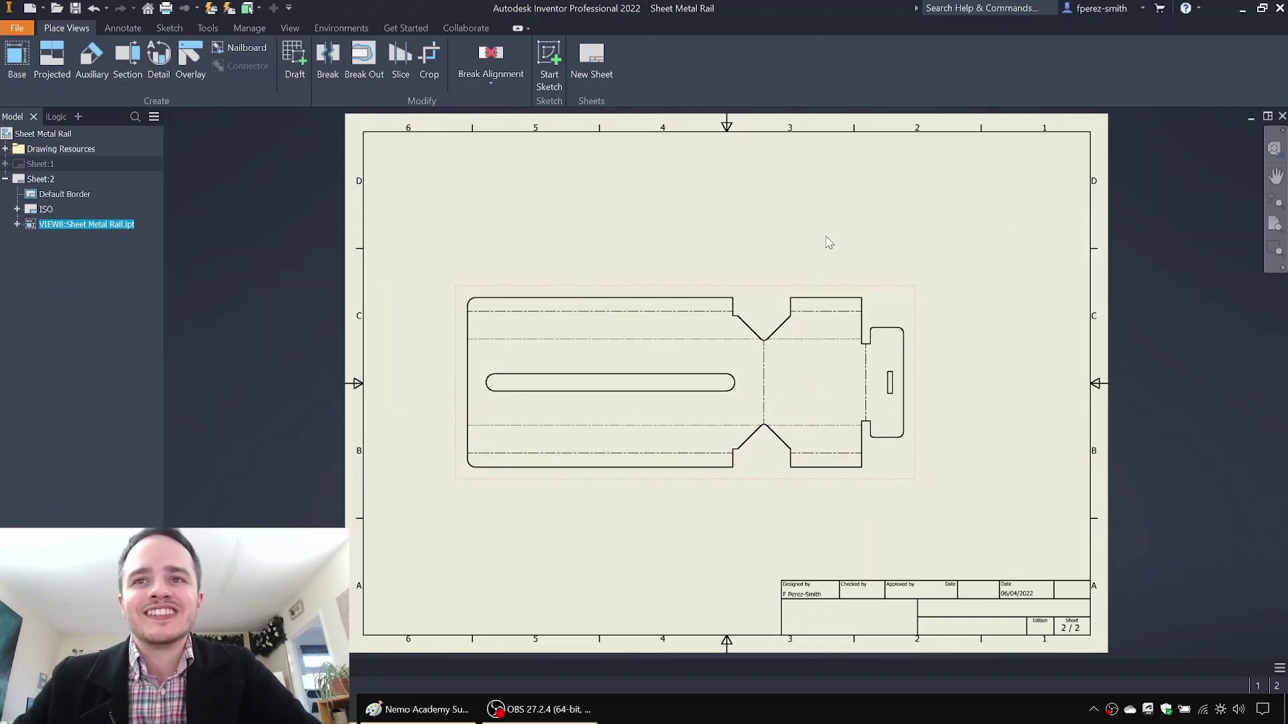
{"action": "middle_click_drag", "start_coordinate": [937, 223], "coordinate": [930, 224]}
{"action": "left_click", "coordinate": [571, 195]}
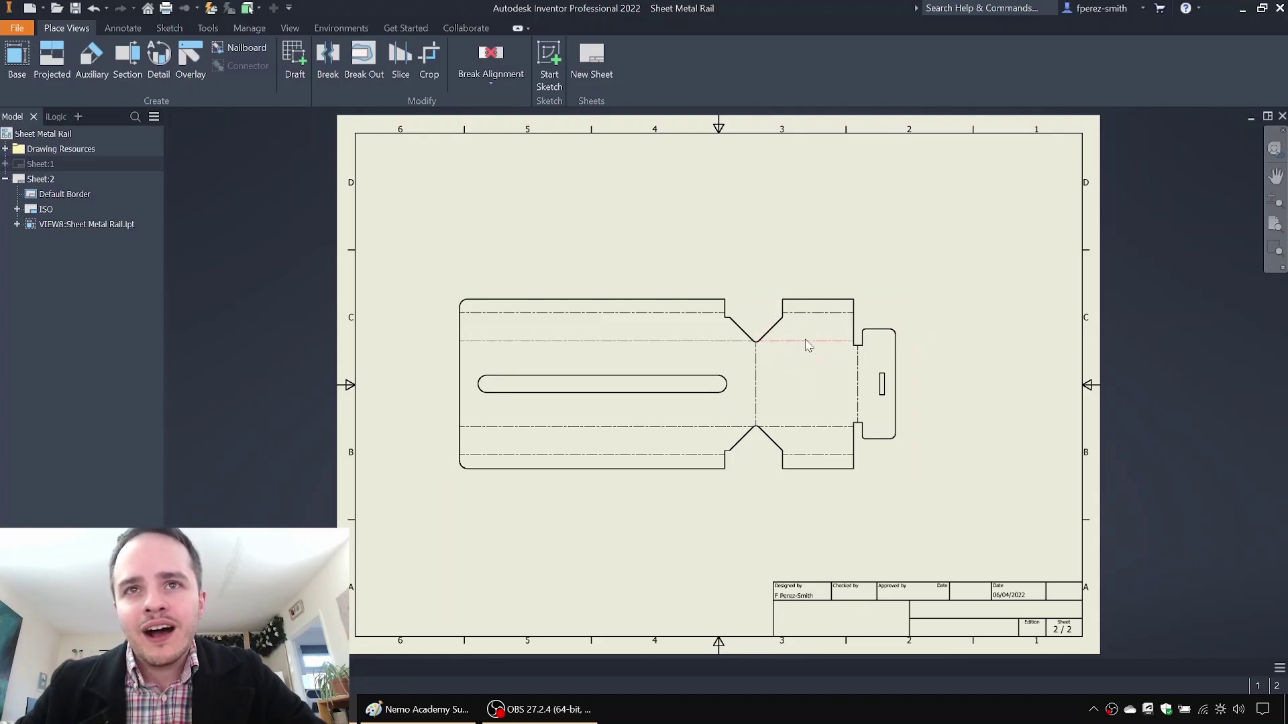
Step: Insert a bend table from the flat pattern view in the sheet's upper-right corner, with numeric bend ID, direction, angle and radius columns
{"action": "middle_click_drag", "start_coordinate": [957, 292], "coordinate": [916, 316]}
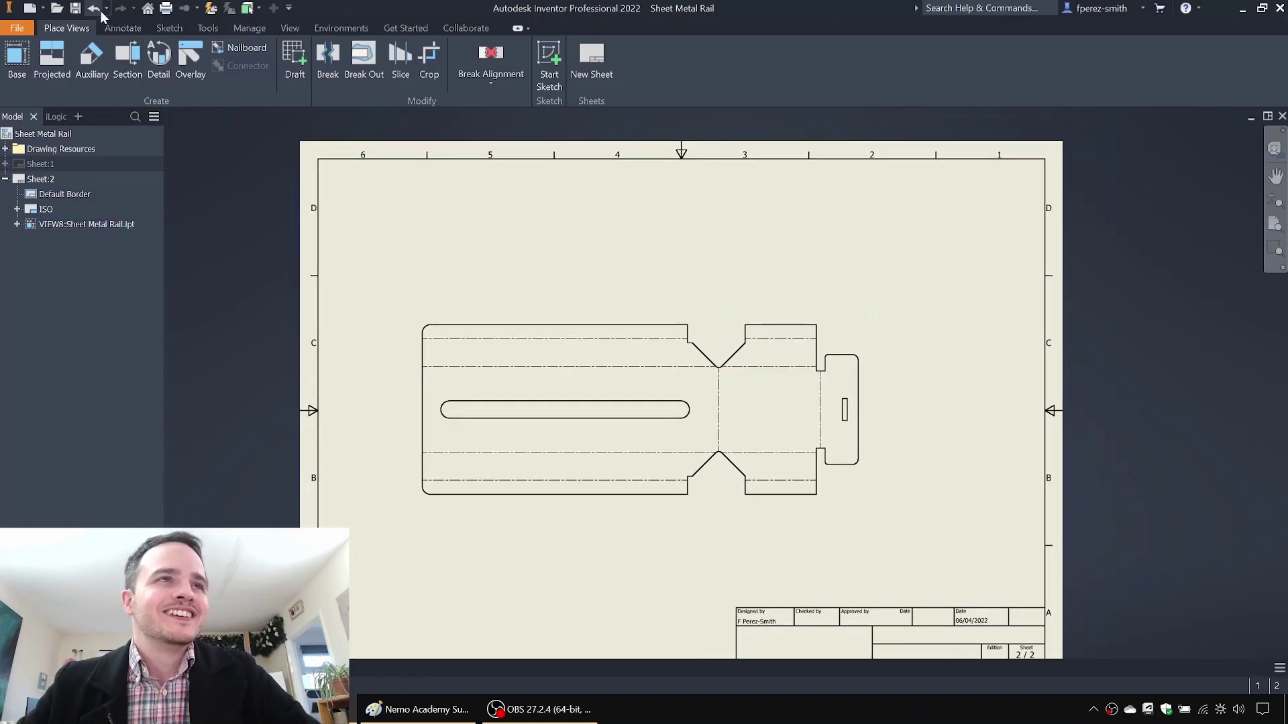
{"action": "left_click", "coordinate": [111, 29]}
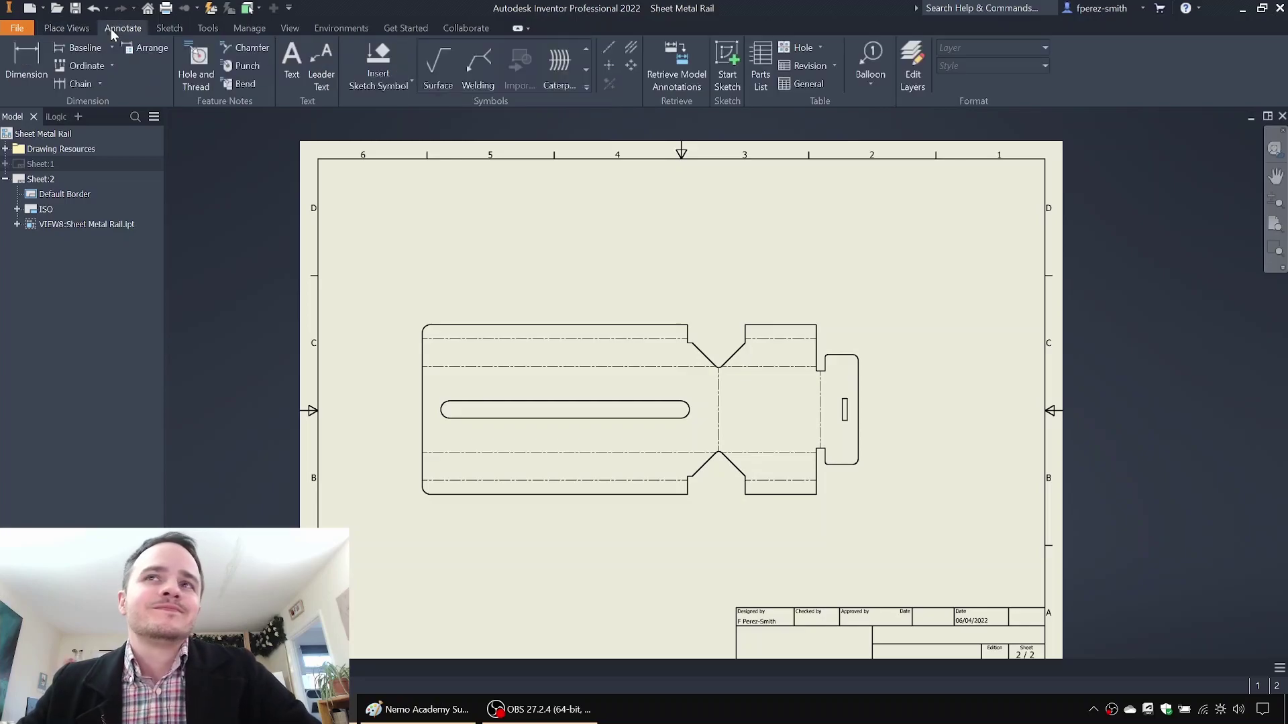
{"action": "left_click", "coordinate": [821, 83]}
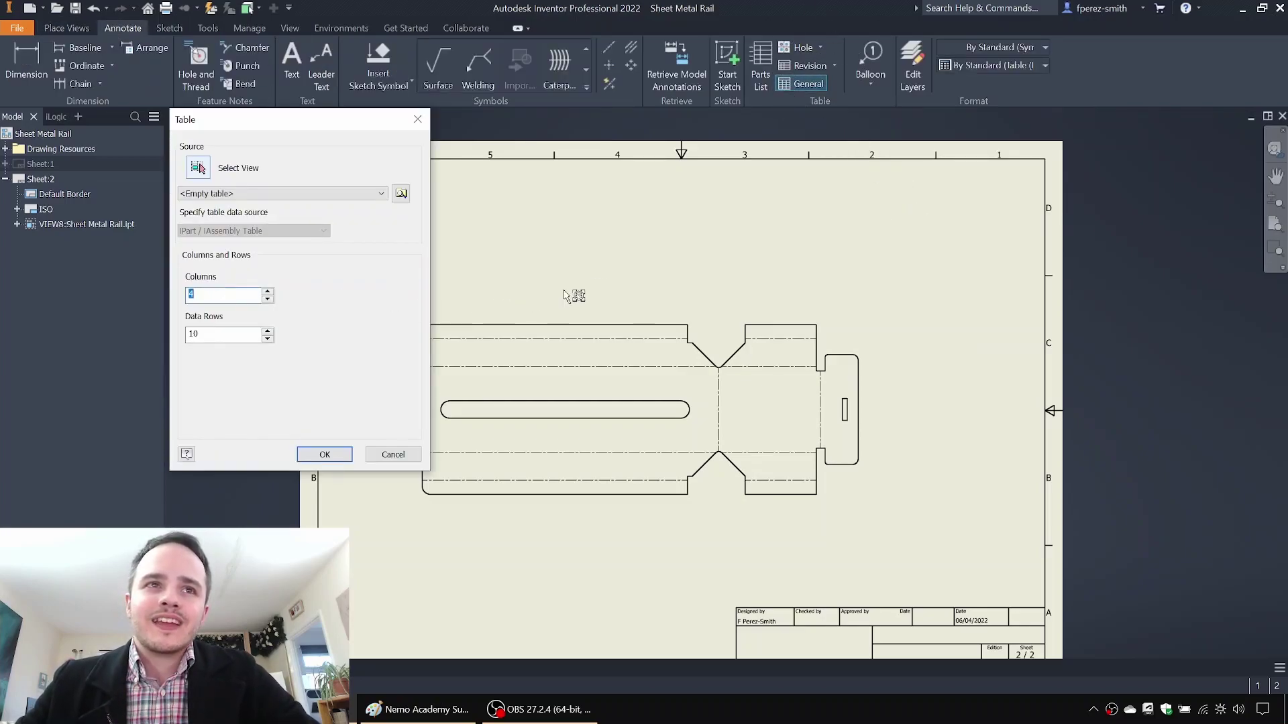
{"action": "left_click", "coordinate": [835, 323]}
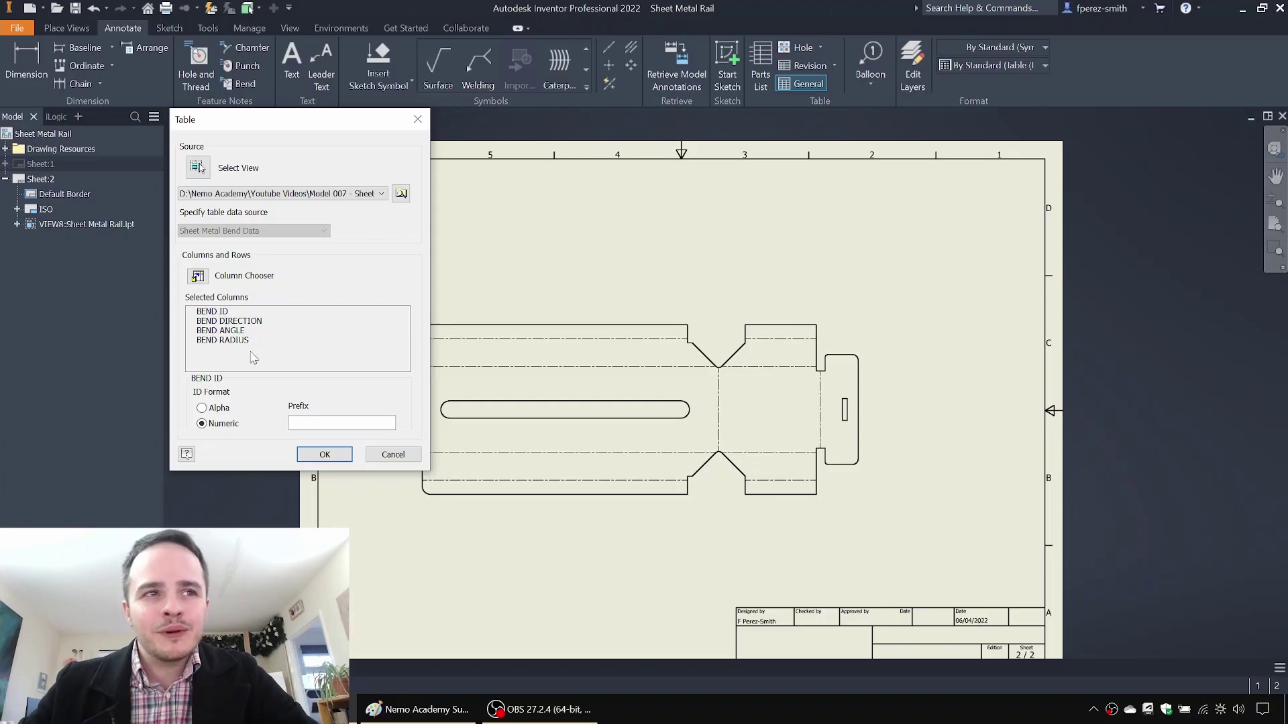
{"action": "left_click", "coordinate": [325, 454]}
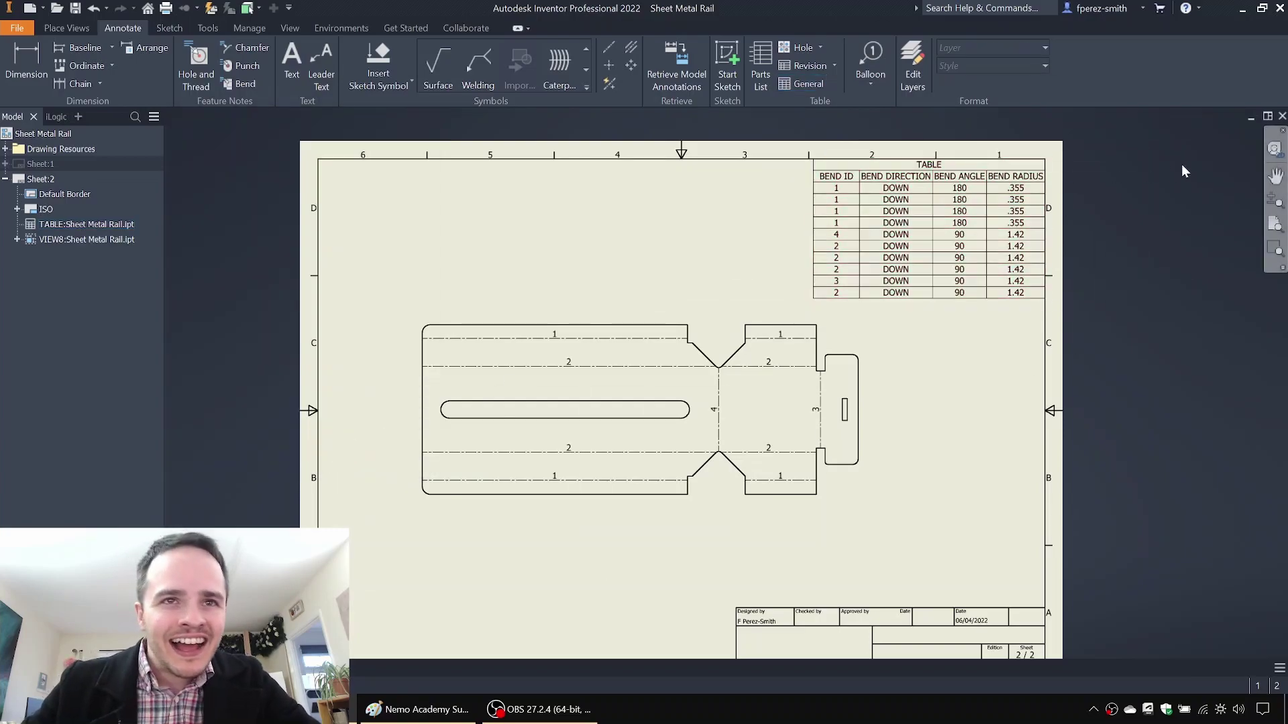
{"action": "scroll", "coordinate": [558, 337], "scroll_direction": "up", "scroll_amount": 3}
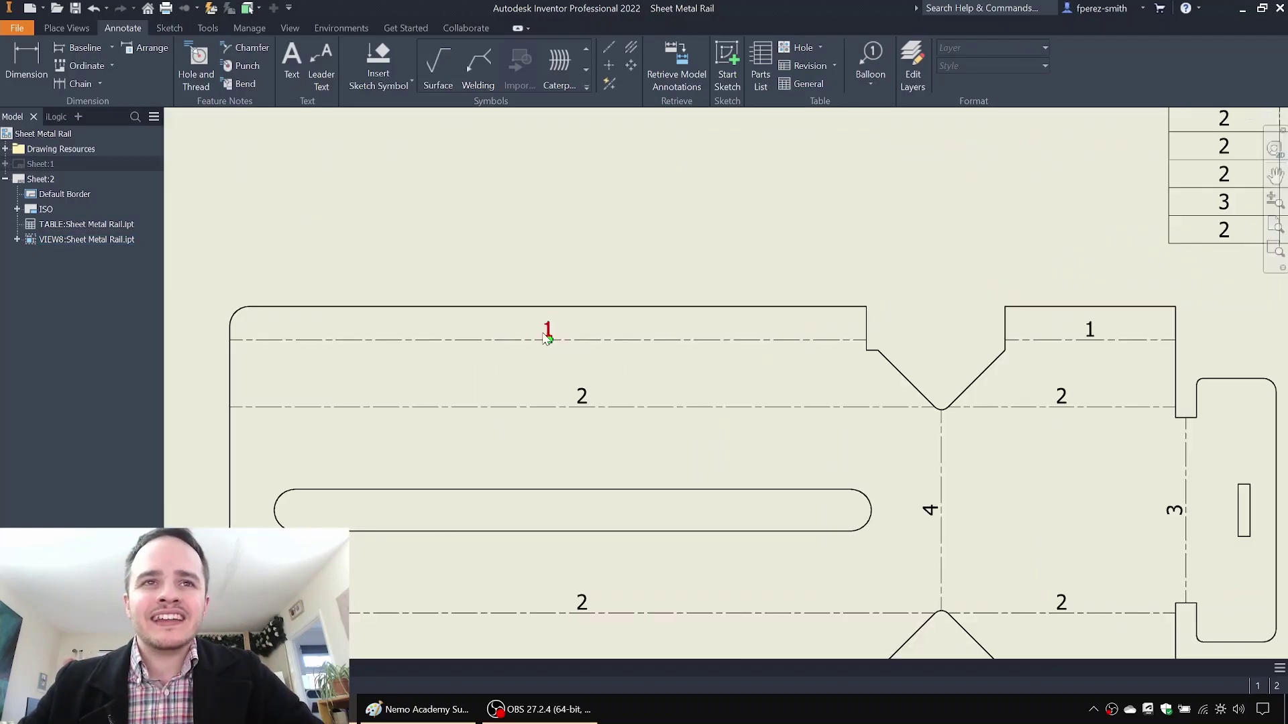
Step: Compare the bend numbers on the flat pattern view with the rows of the bend table
{"action": "middle_click_drag", "start_coordinate": [609, 494], "coordinate": [613, 313]}
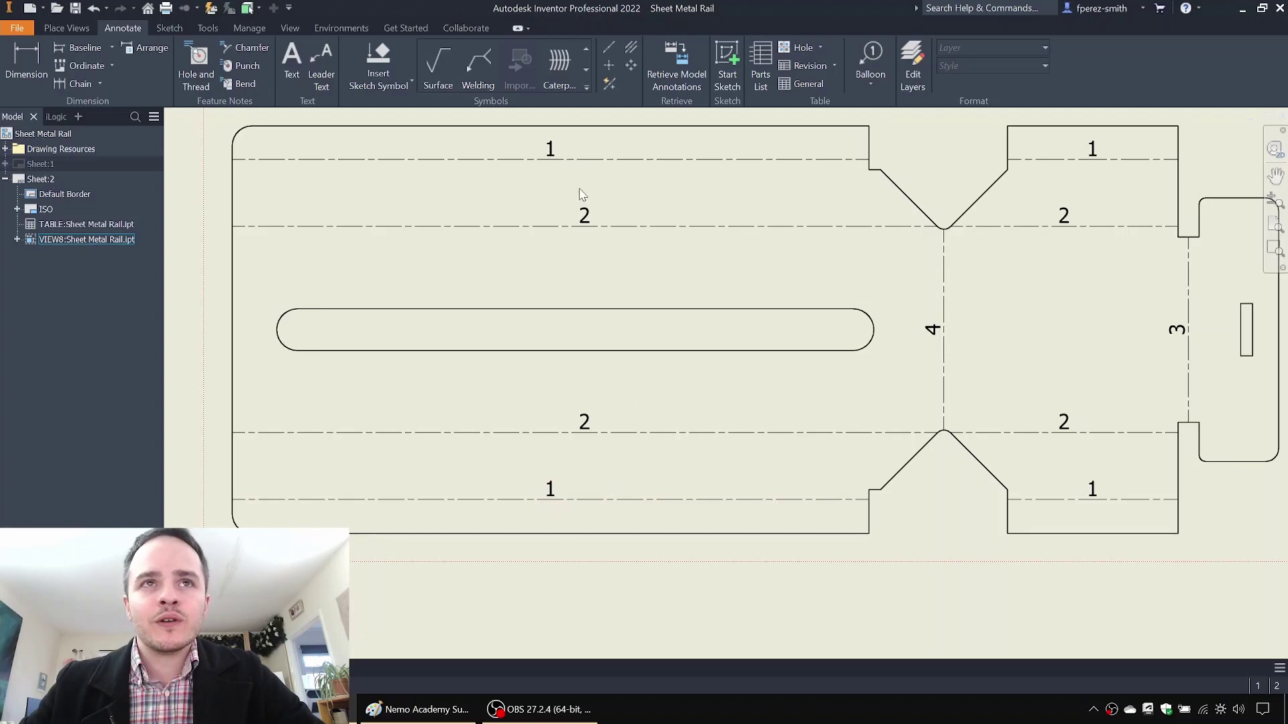
{"action": "mouse_move", "coordinate": [1182, 344]}
{"action": "middle_mouse_down"}
{"action": "mouse_move", "coordinate": [1009, 356]}
{"action": "mouse_move", "coordinate": [1022, 372]}
{"action": "middle_mouse_up"}
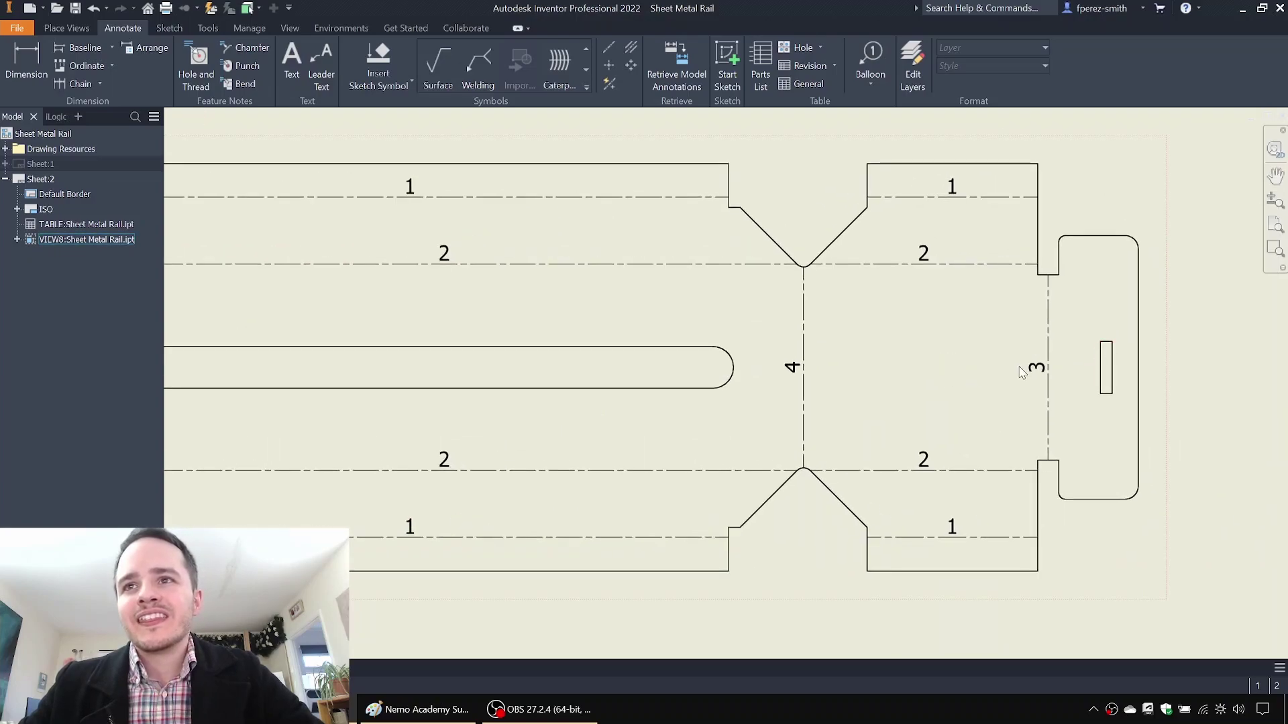
{"action": "scroll", "coordinate": [810, 353], "scroll_direction": "down", "scroll_amount": 4}
{"action": "left_click", "coordinate": [890, 204]}
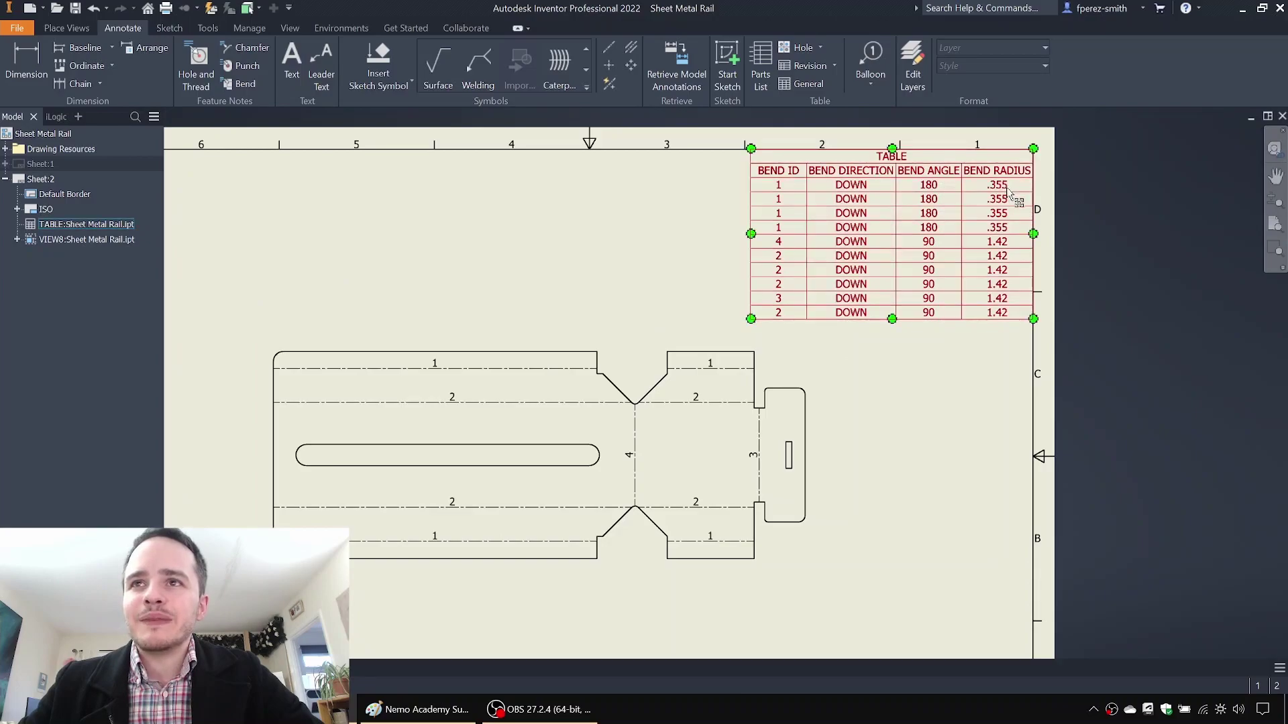
{"action": "left_click", "coordinate": [631, 294]}
{"action": "middle_click_drag", "start_coordinate": [630, 295], "coordinate": [747, 233]}
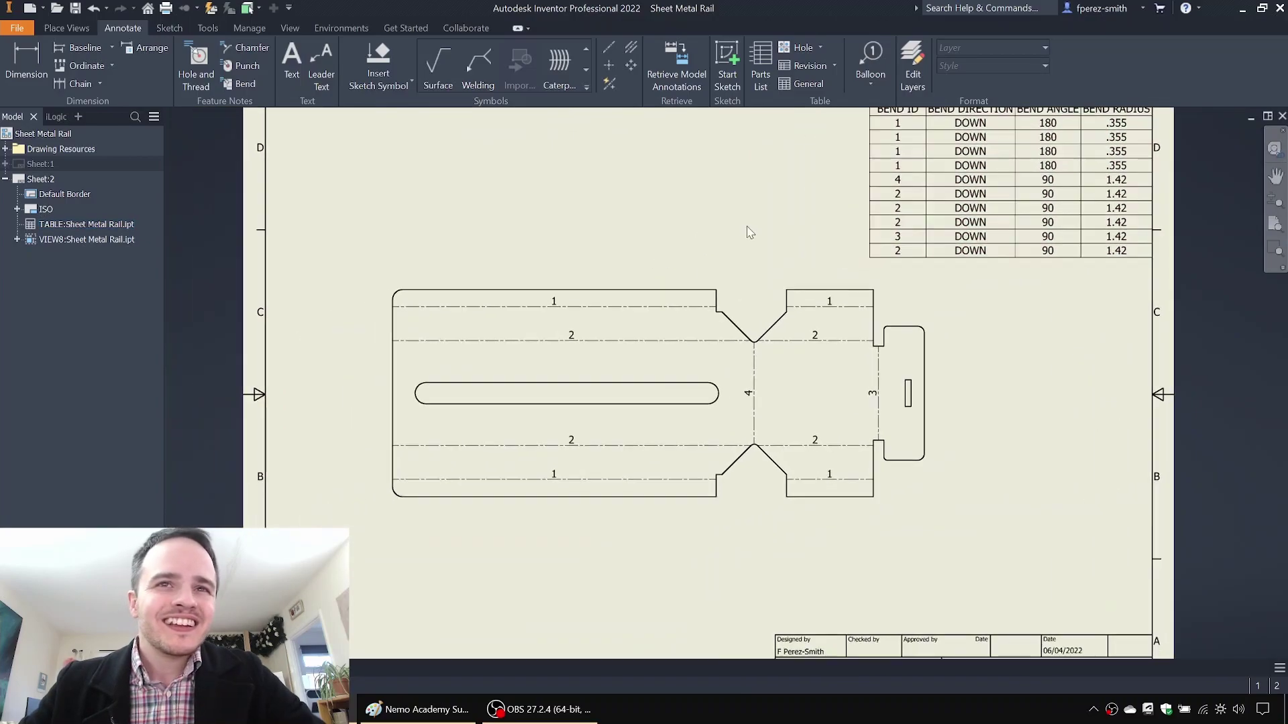
Step: Move the flat pattern view slightly down and to the left on the sheet
{"action": "left_click_drag", "start_coordinate": [748, 280], "coordinate": [722, 302]}
{"action": "middle_click_drag", "start_coordinate": [505, 241], "coordinate": [525, 221]}
{"action": "key", "text": "Escape"}
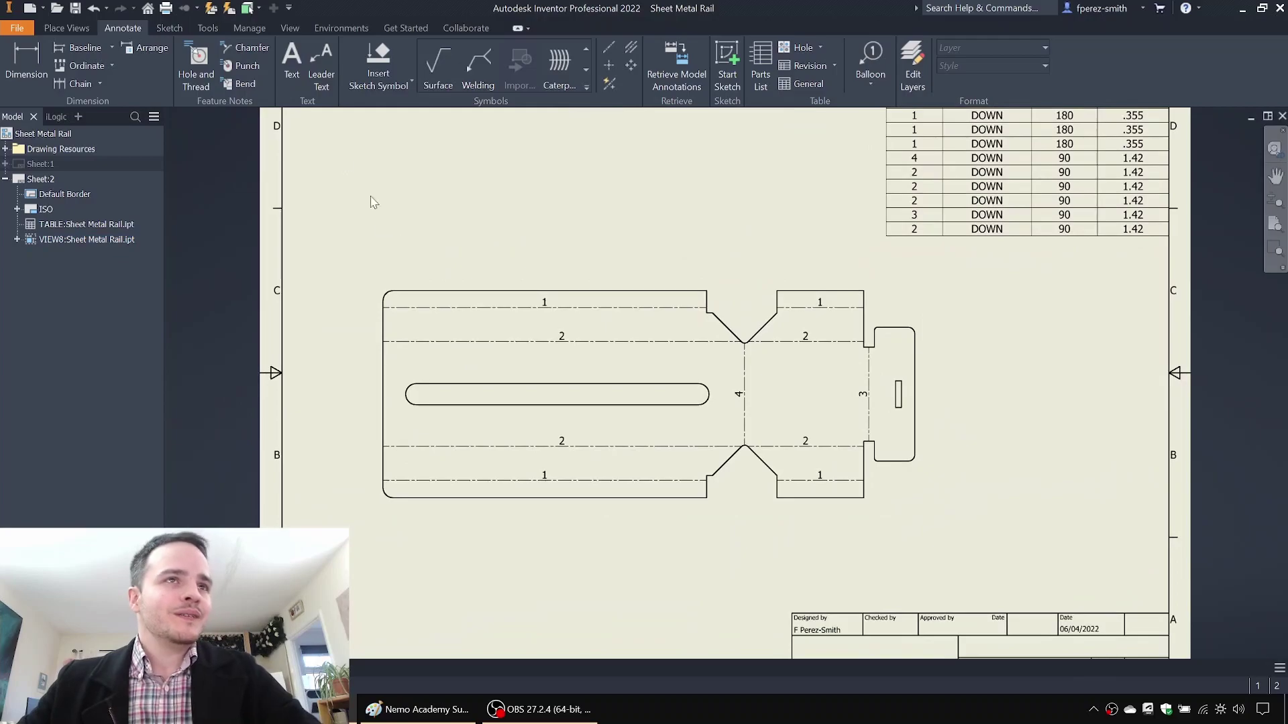
Step: Dimension the flat pattern's overall height between its top and bottom edges, placing the dimension left of the view
{"action": "key", "text": "d"}
{"action": "left_click", "coordinate": [413, 498]}
{"action": "left_click", "coordinate": [408, 291]}
{"action": "left_click", "coordinate": [326, 390]}
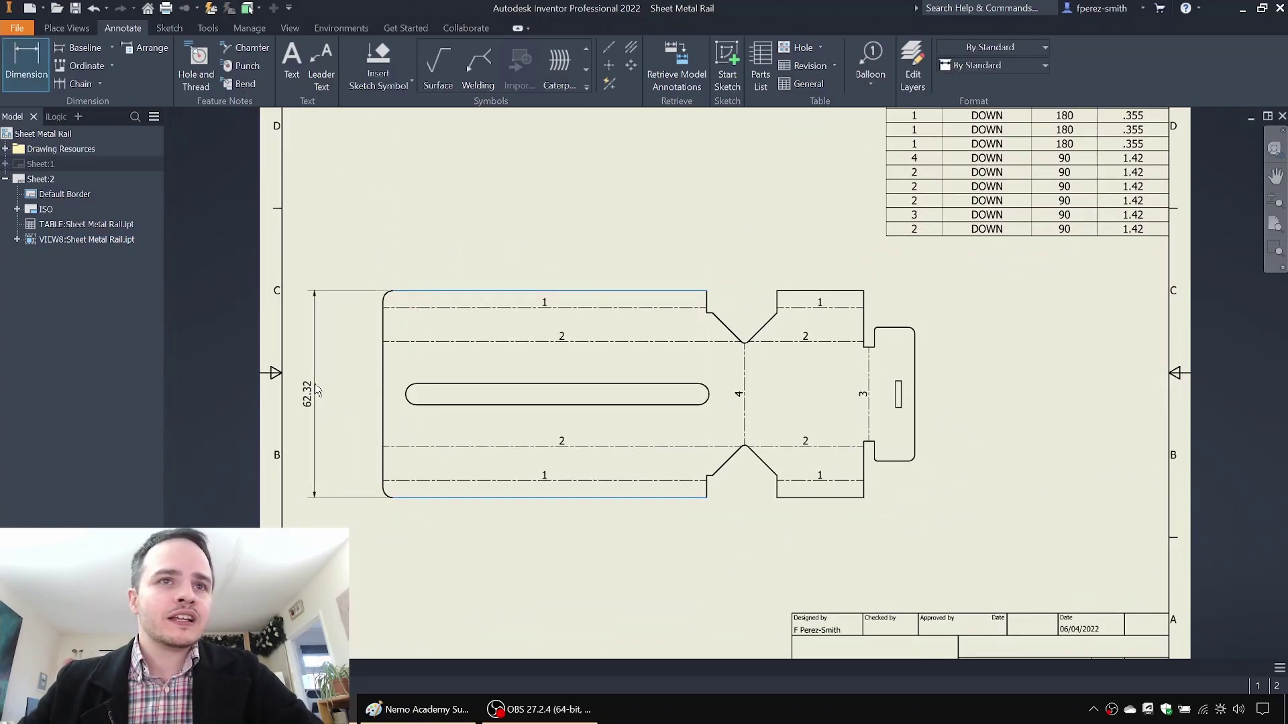
{"action": "left_click", "coordinate": [322, 396]}
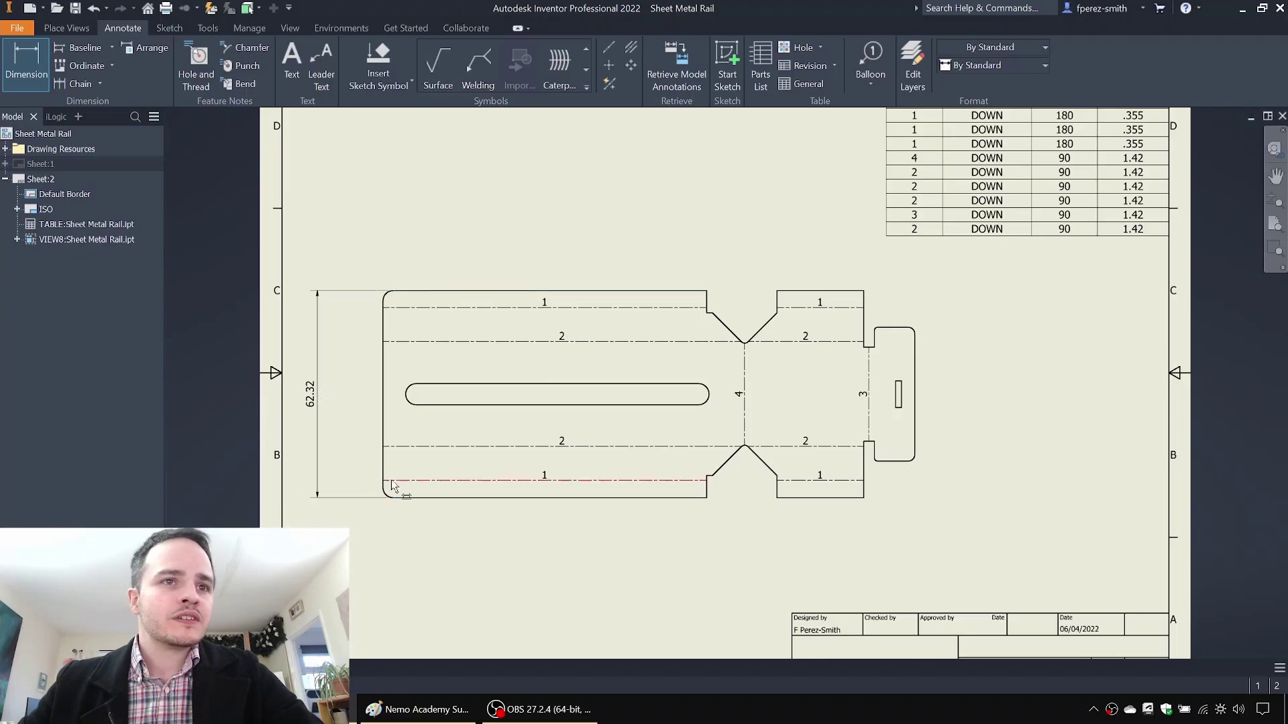
Step: Dimension the flat pattern's overall length above the view, and shift the view slightly down and to the right
{"action": "left_click", "coordinate": [383, 335]}
{"action": "left_click", "coordinate": [914, 368]}
{"action": "left_click", "coordinate": [730, 247]}
{"action": "left_click_drag", "start_coordinate": [748, 273], "coordinate": [761, 286]}
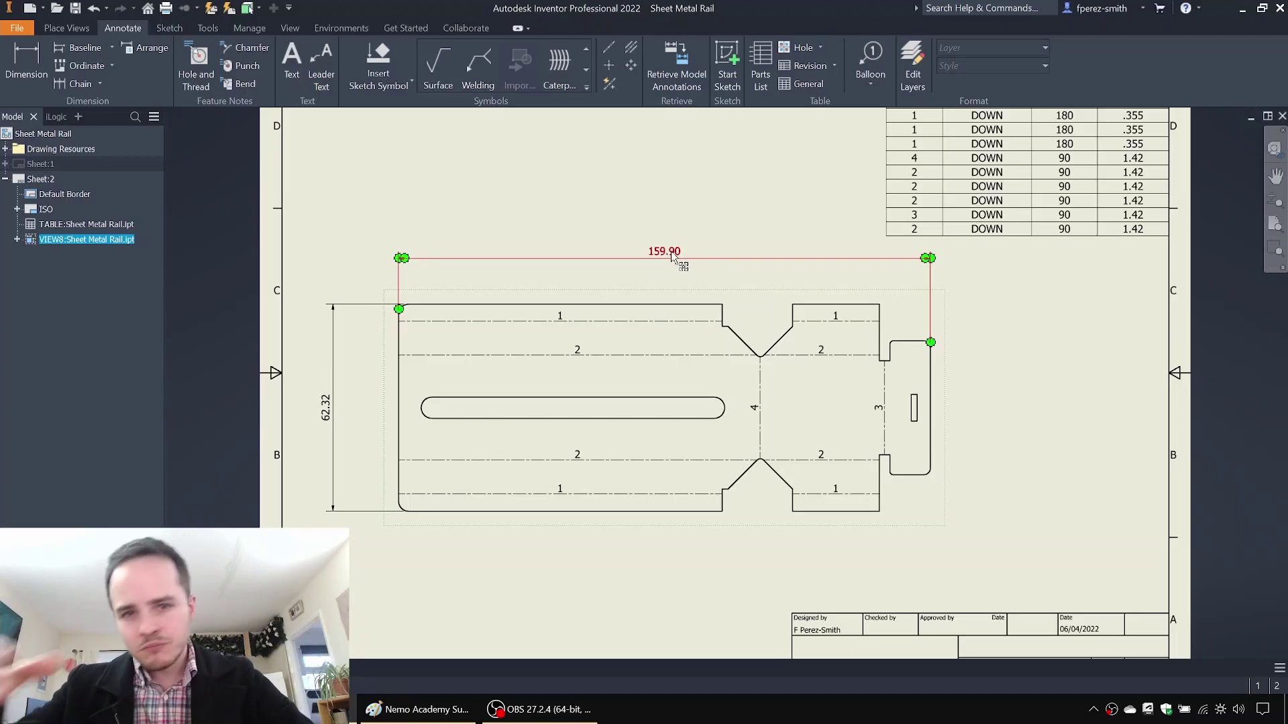
{"action": "left_click", "coordinate": [717, 597]}
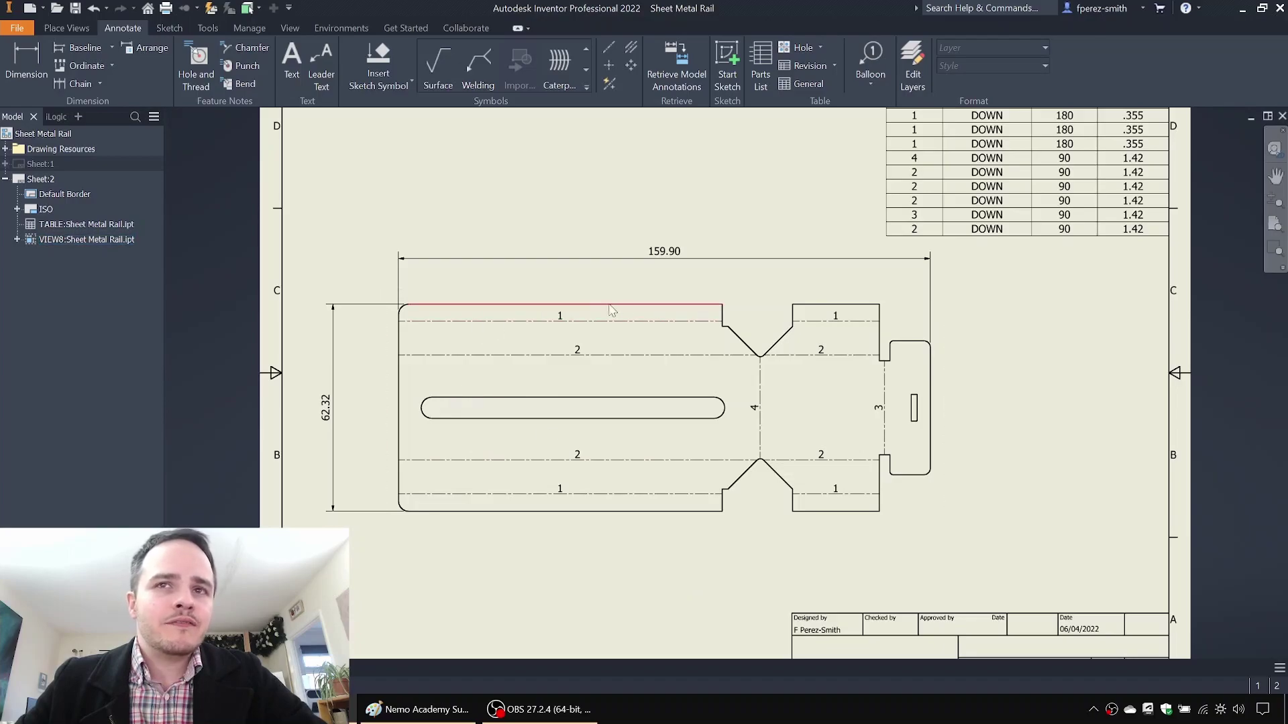
Step: Dimension the distances from the flat pattern's left edge to bend lines 4 and 3, stacking both dimensions below the view
{"action": "key", "text": "d"}
{"action": "left_click", "coordinate": [399, 469]}
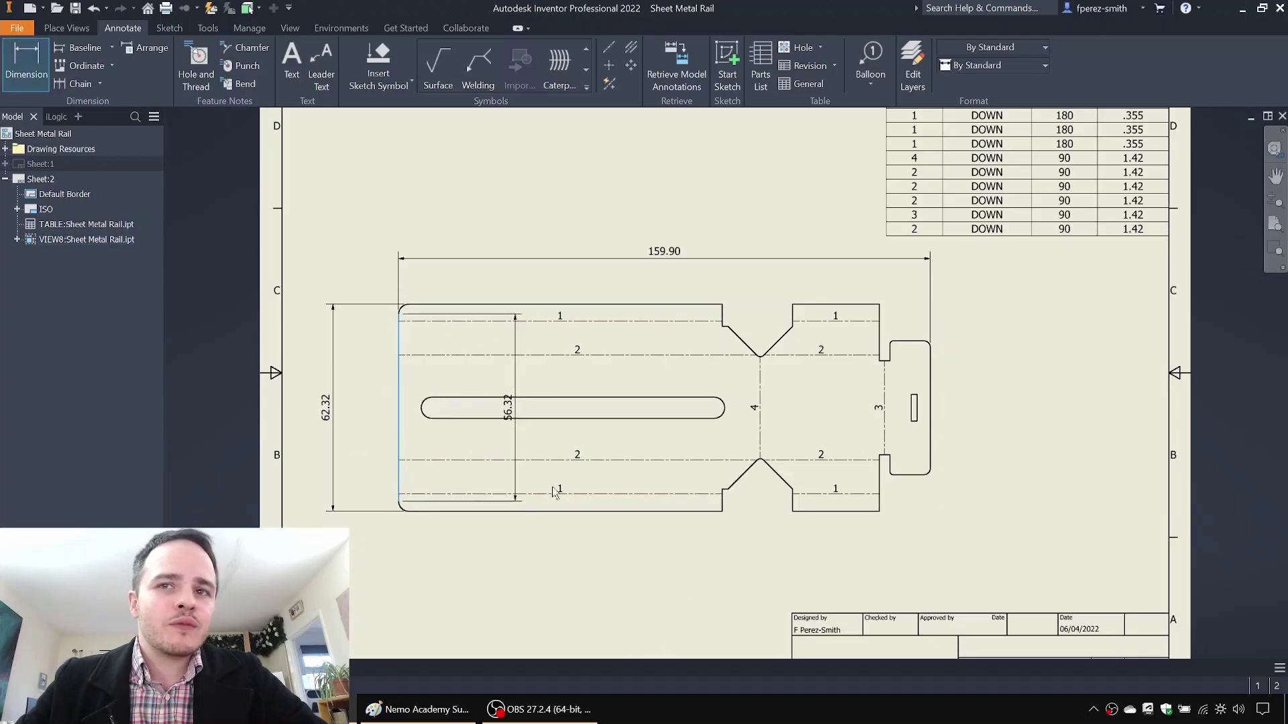
{"action": "left_click", "coordinate": [710, 504]}
{"action": "left_click", "coordinate": [656, 547]}
{"action": "left_click", "coordinate": [398, 440]}
{"action": "left_click", "coordinate": [881, 442]}
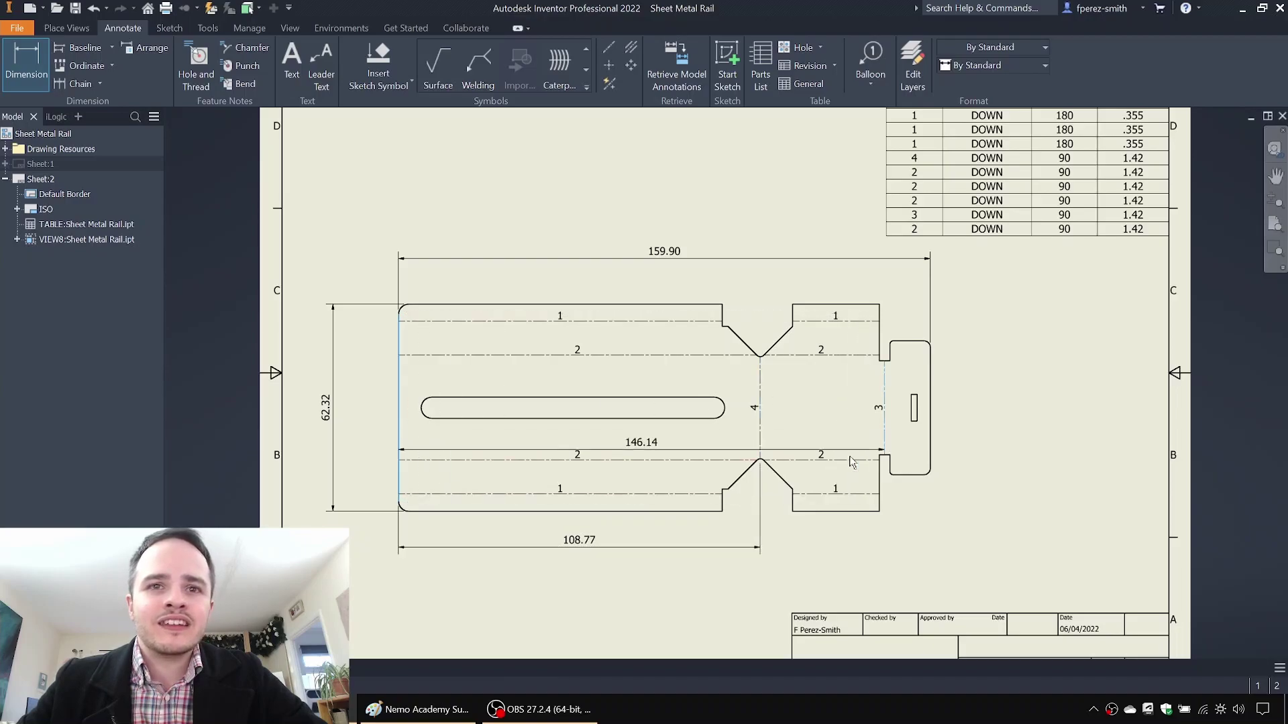
{"action": "left_click", "coordinate": [696, 585]}
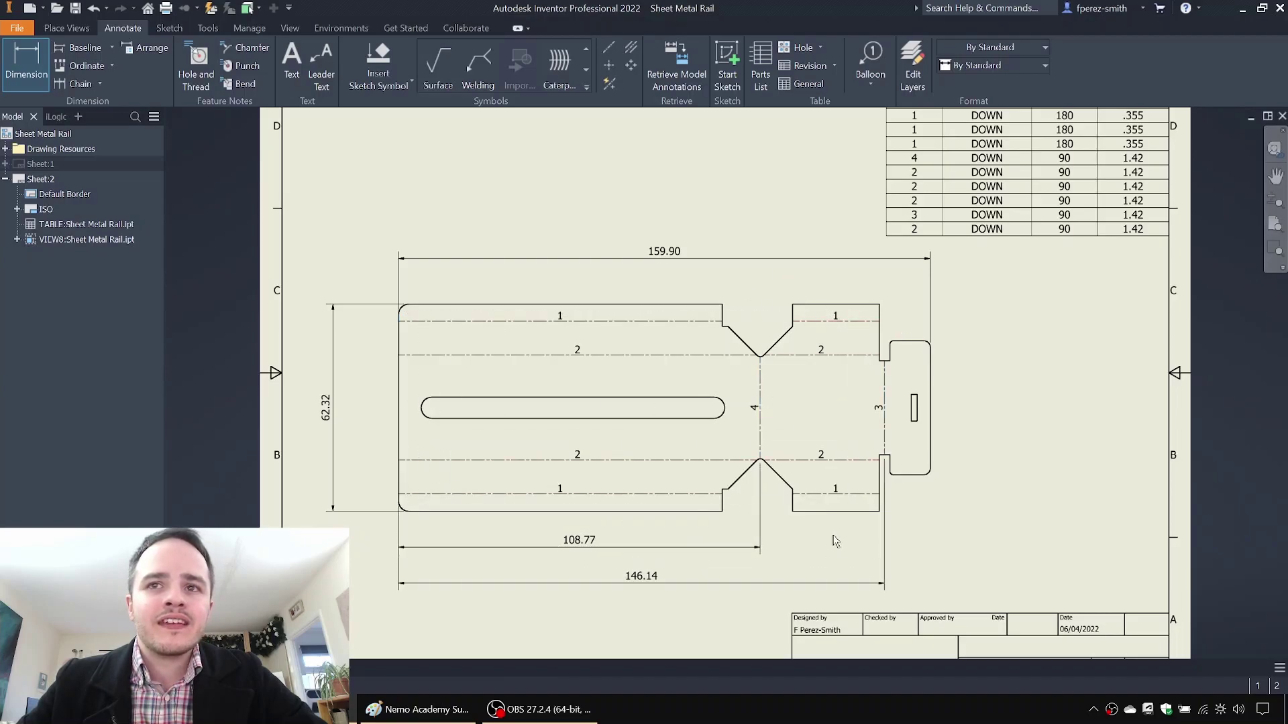
{"action": "left_click", "coordinate": [865, 494]}
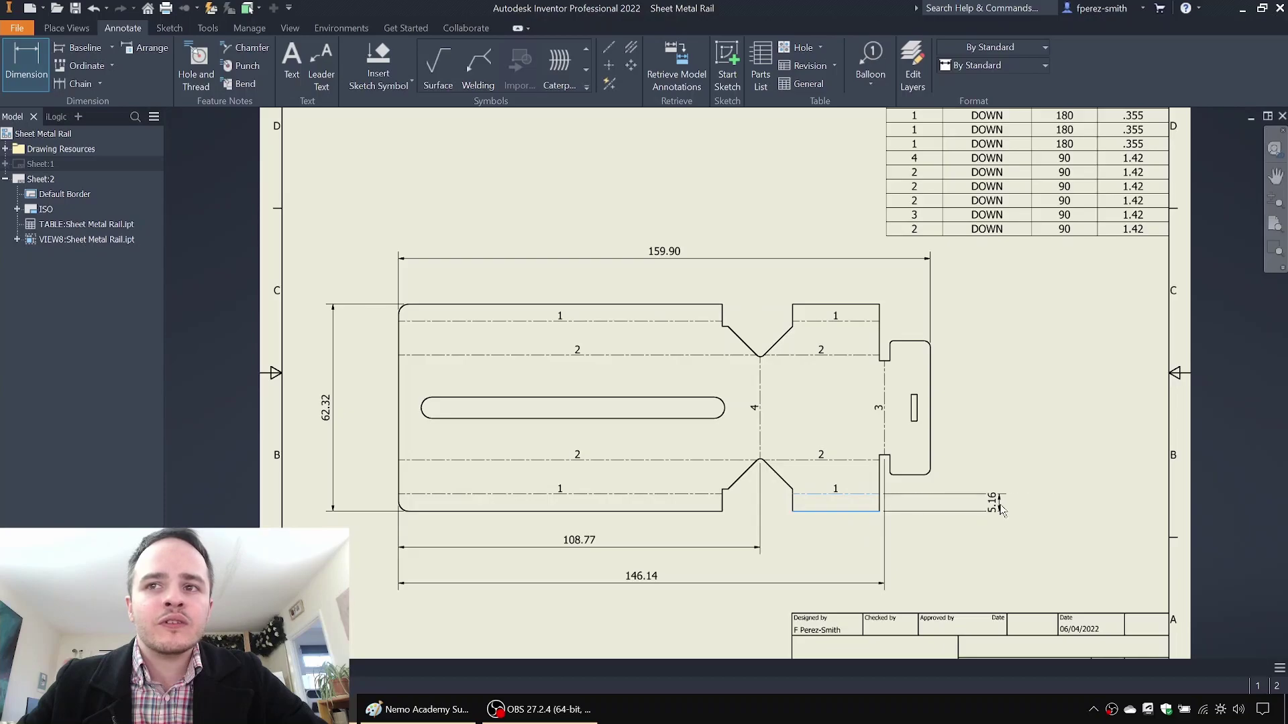
{"action": "middle_click_drag", "start_coordinate": [443, 495], "coordinate": [395, 494]}
{"action": "key", "text": "Escape"}
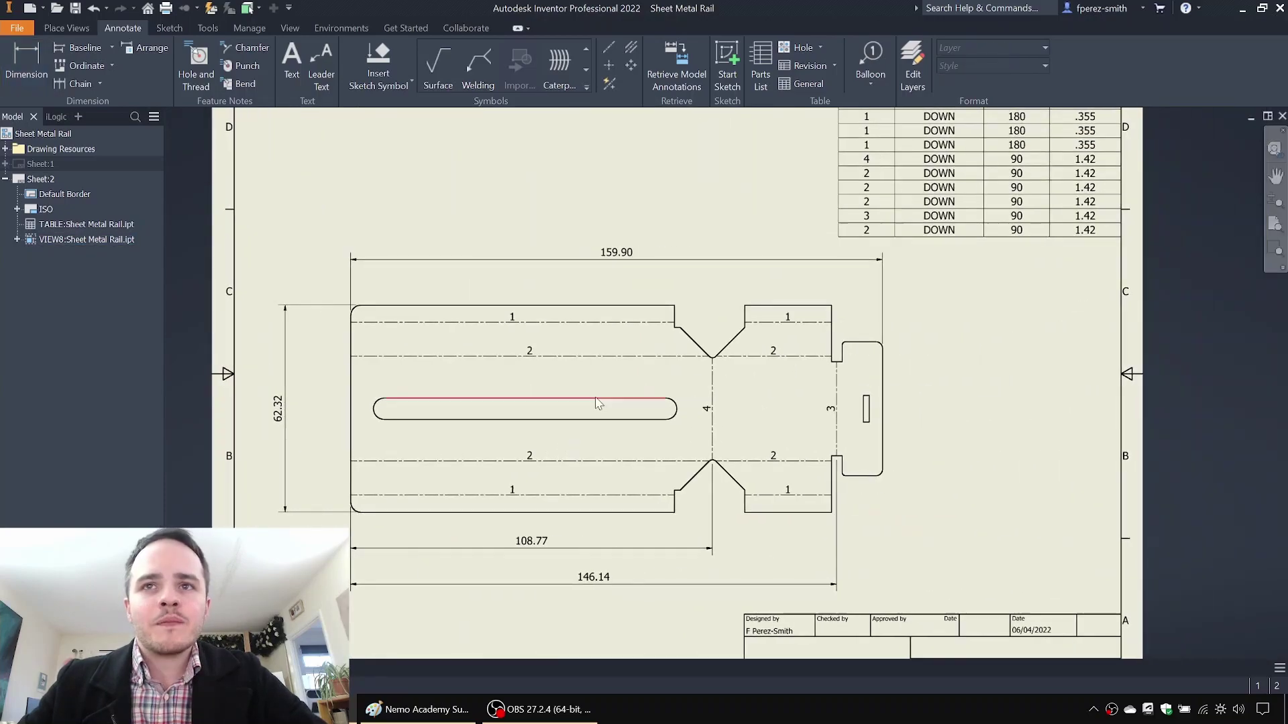
Step: Move the flat pattern view to the right and its overall height dimension further left to make room for more dimensions
{"action": "left_click_drag", "start_coordinate": [717, 300], "coordinate": [783, 298]}
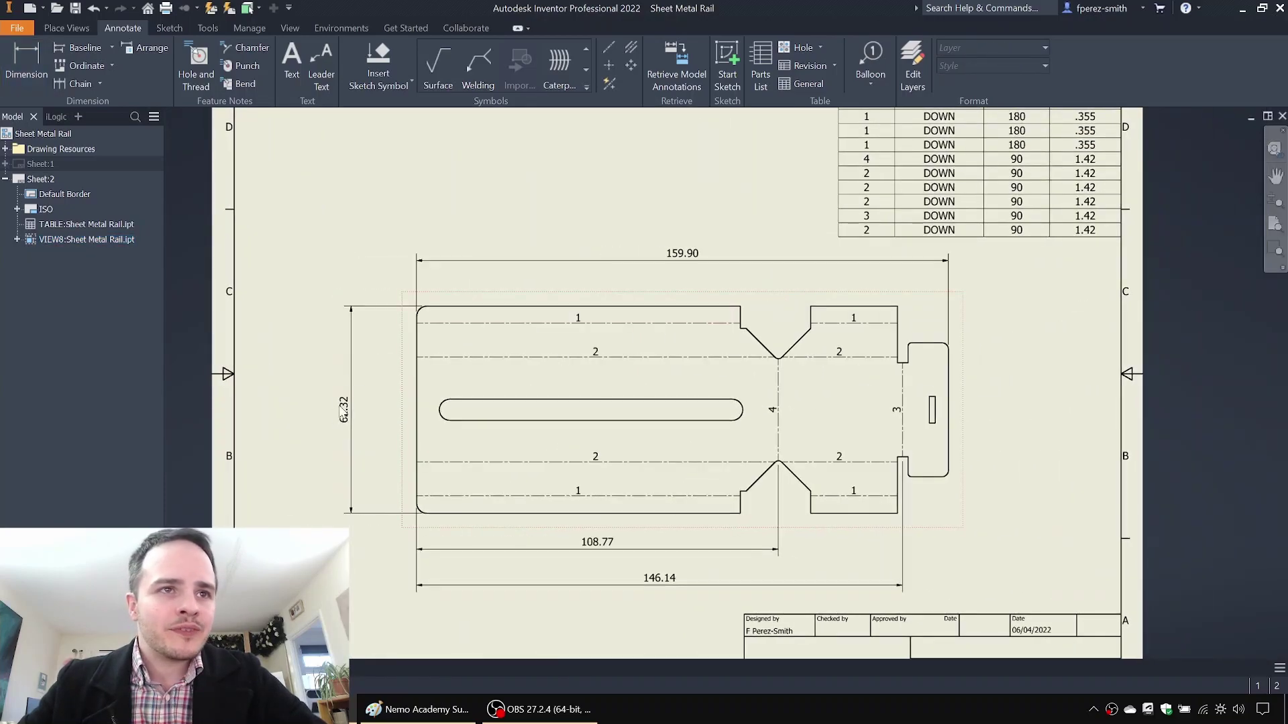
{"action": "left_click_drag", "start_coordinate": [348, 416], "coordinate": [268, 412]}
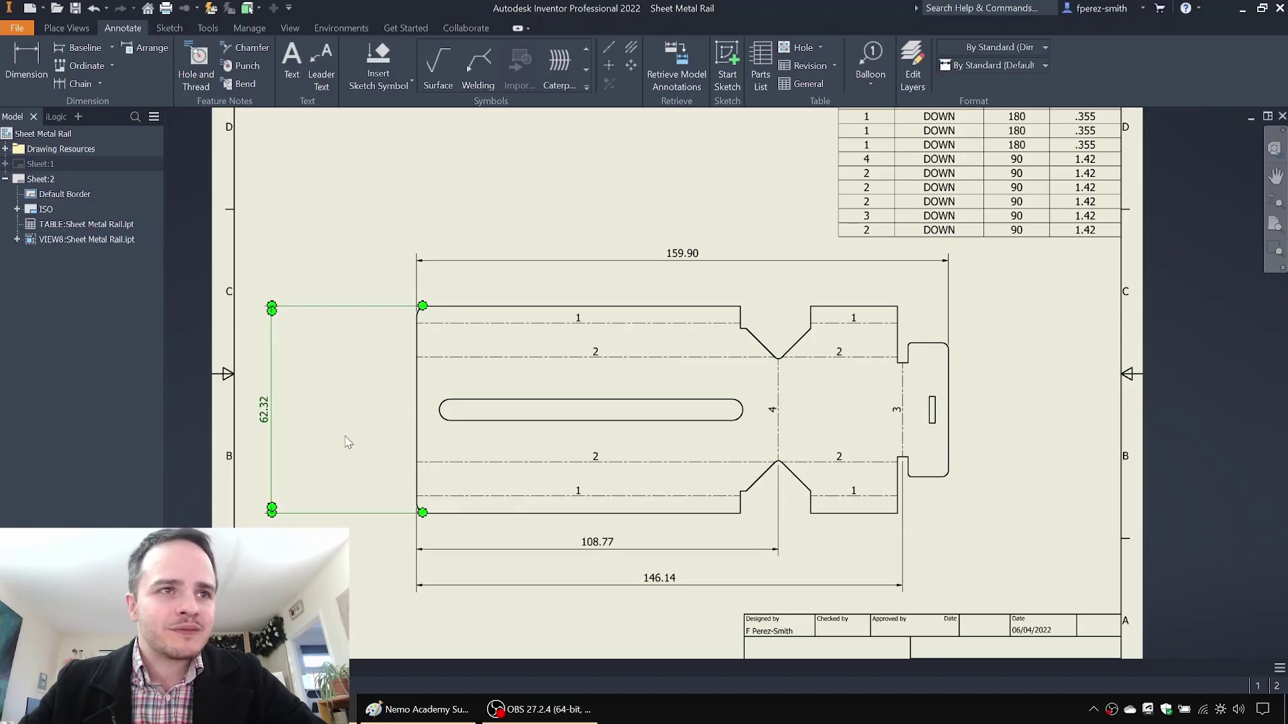
Step: Dimension the lower bend lines 1 and 2 from the flat pattern's bottom edge, placing both dimensions left of the view
{"action": "key", "text": "d"}
{"action": "left_click", "coordinate": [466, 514]}
{"action": "left_click", "coordinate": [429, 496]}
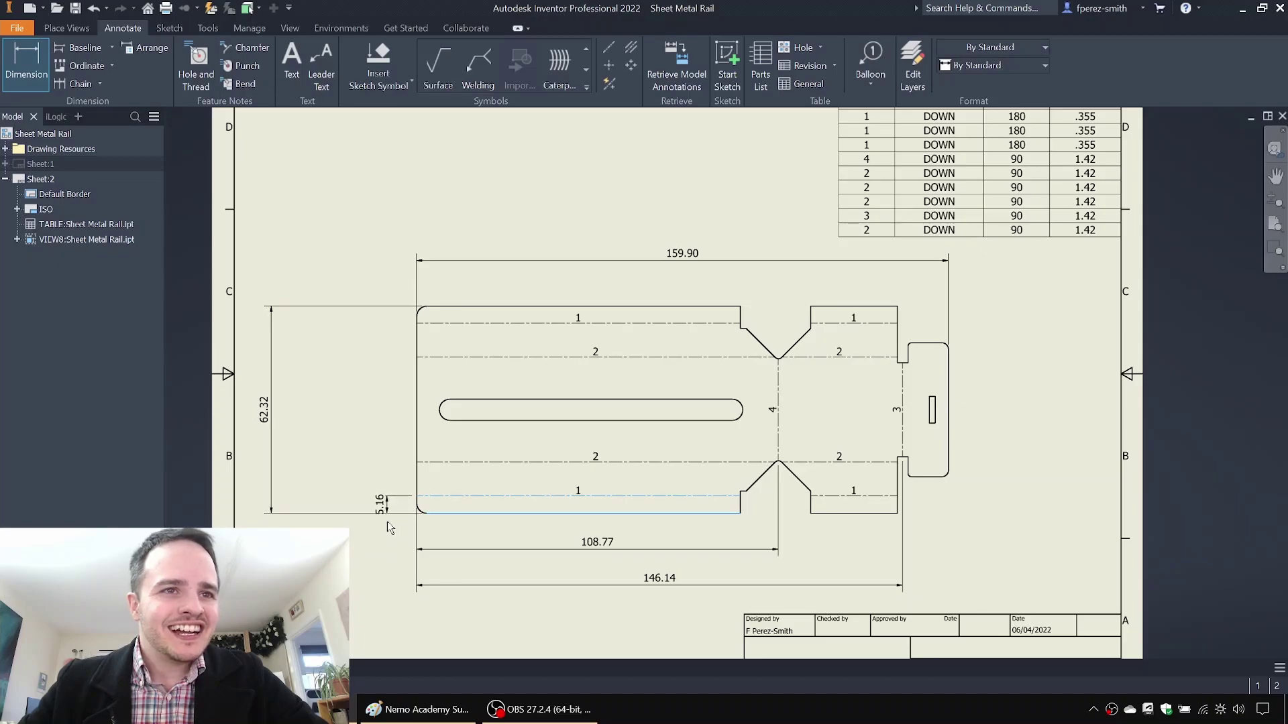
{"action": "left_click", "coordinate": [382, 528]}
{"action": "left_click", "coordinate": [468, 514]}
{"action": "left_click", "coordinate": [467, 462]}
{"action": "left_click", "coordinate": [368, 580]}
Step: Dimension the upper bend lines 2 and 1 from the flat pattern's bottom edge, outside the existing bend dimensions on the left
{"action": "left_click", "coordinate": [472, 514]}
{"action": "left_click", "coordinate": [513, 358]}
{"action": "left_click", "coordinate": [339, 500]}
{"action": "left_click", "coordinate": [507, 513]}
{"action": "left_click", "coordinate": [497, 324]}
{"action": "left_click", "coordinate": [314, 402]}
{"action": "middle_click_drag", "start_coordinate": [839, 419], "coordinate": [702, 419]}
{"action": "key", "text": "Escape"}
Step: Delete the overall height dimension left of the flat pattern and add the same dimension on the view's right side
{"action": "middle_click_drag", "start_coordinate": [830, 444], "coordinate": [865, 404]}
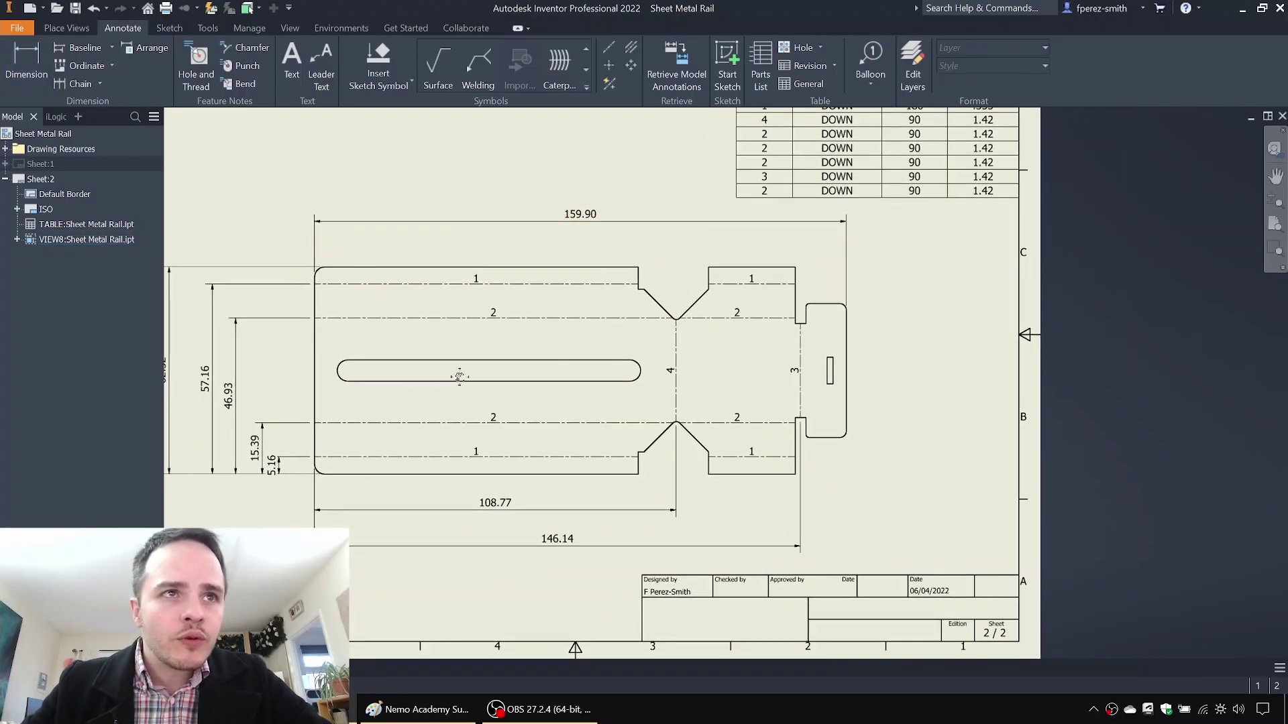
{"action": "middle_click_drag", "start_coordinate": [450, 381], "coordinate": [495, 381]}
{"action": "left_click", "coordinate": [212, 369]}
{"action": "key", "text": "Delete"}
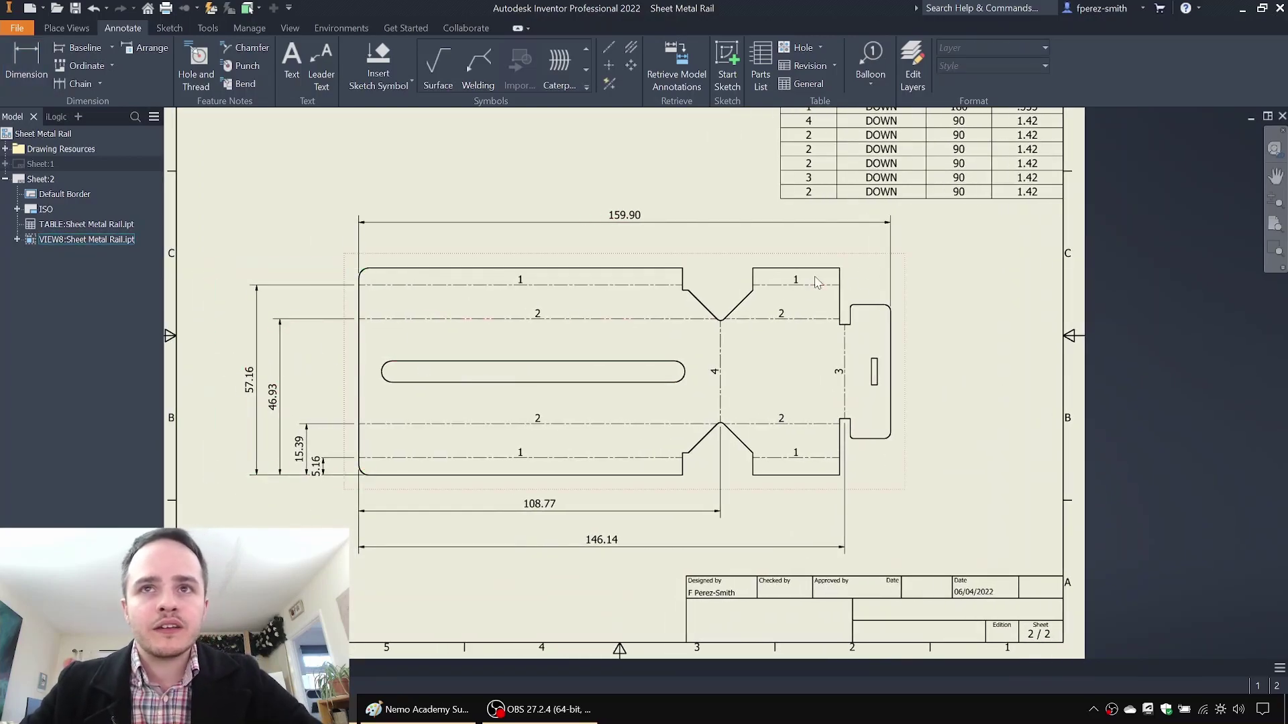
{"action": "key", "text": "d"}
{"action": "left_click", "coordinate": [808, 268]}
{"action": "left_click", "coordinate": [825, 474]}
{"action": "left_click", "coordinate": [941, 376]}
{"action": "key", "text": "Escape"}
Step: Save the drawing as Sheet Metal Rail.idw in the Model folder
{"action": "scroll", "coordinate": [935, 378], "scroll_direction": "down", "scroll_amount": 3}
{"action": "scroll", "coordinate": [936, 379], "scroll_direction": "up", "scroll_amount": 1}
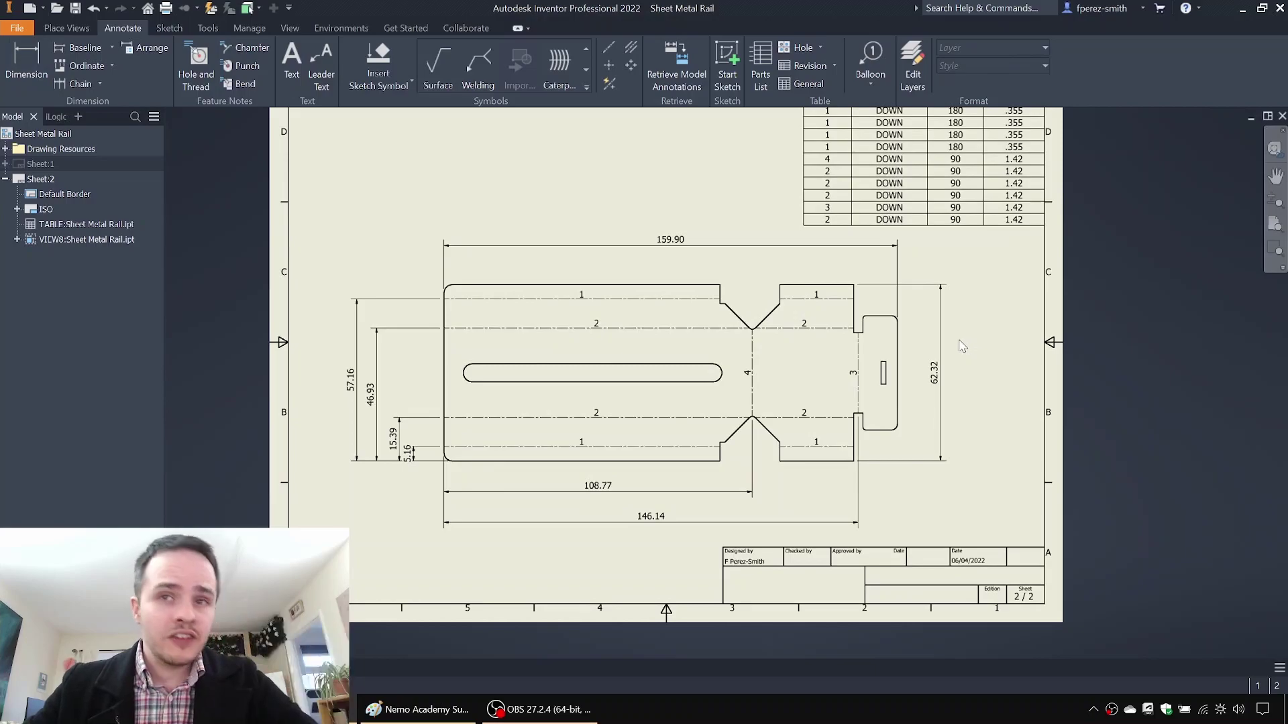
{"action": "middle_click_drag", "start_coordinate": [1004, 318], "coordinate": [962, 364]}
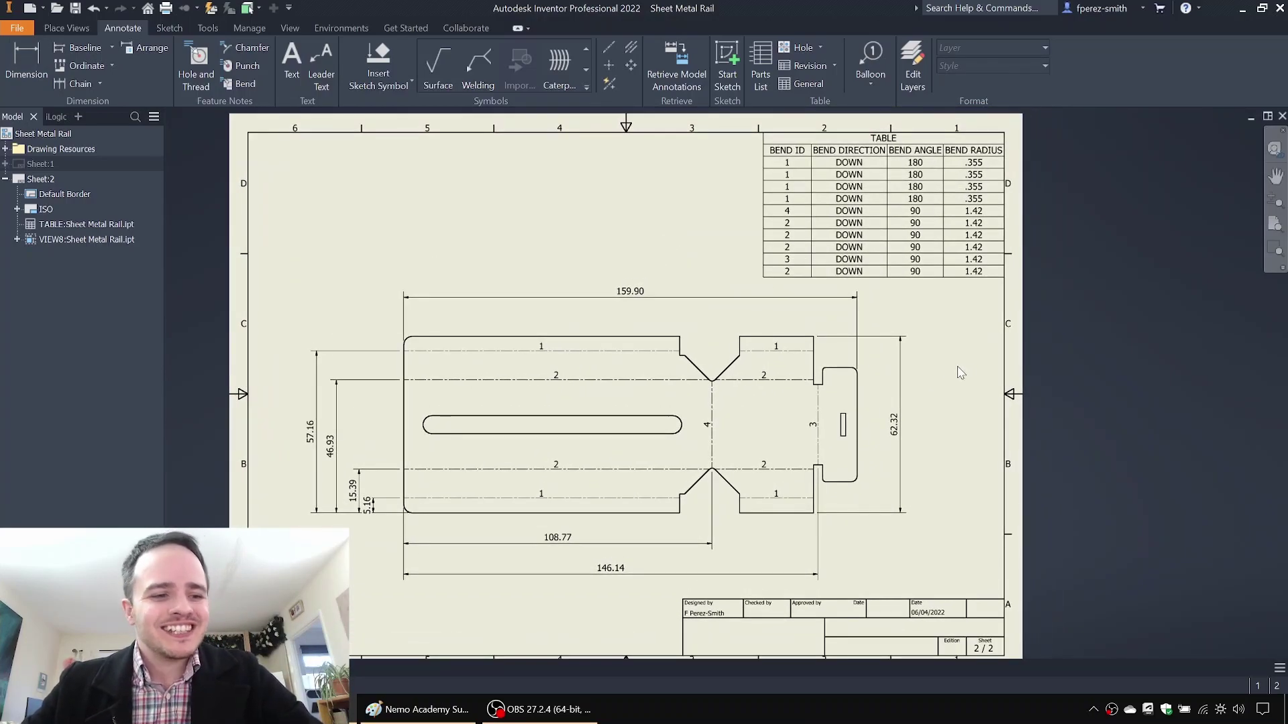
{"action": "key", "text": "ctrl+s"}
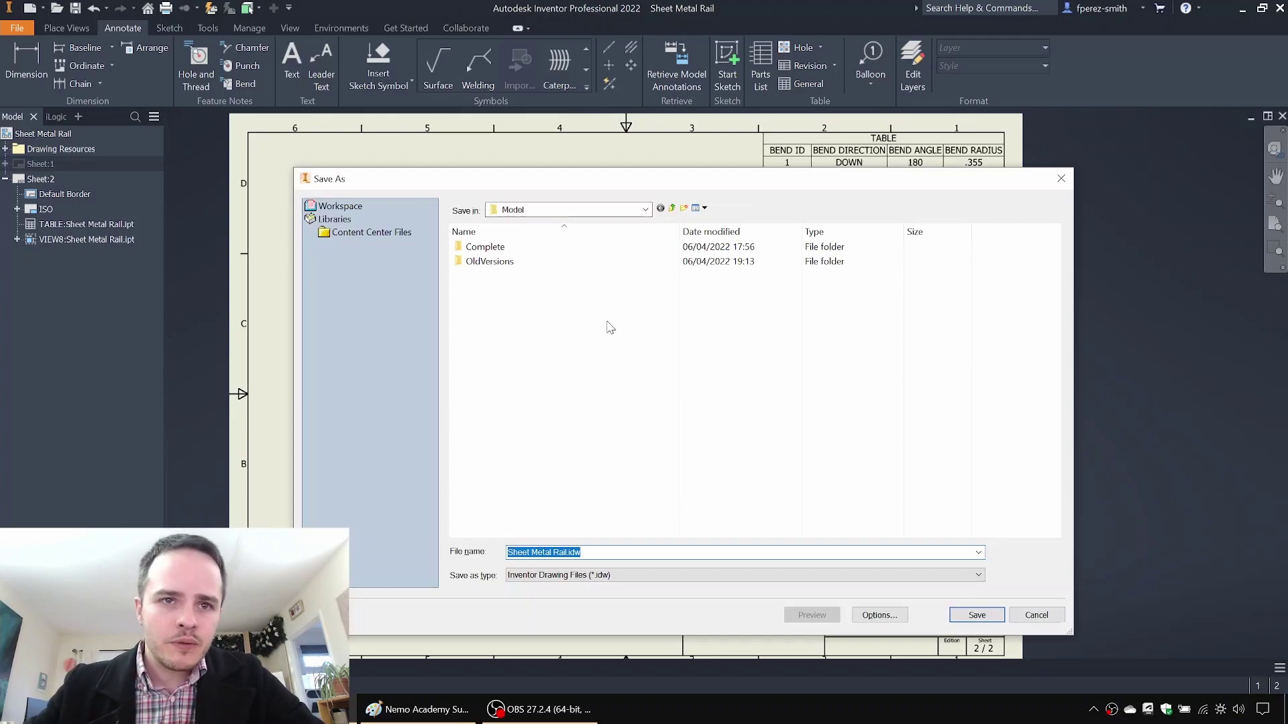
{"action": "left_click", "coordinate": [1028, 613]}
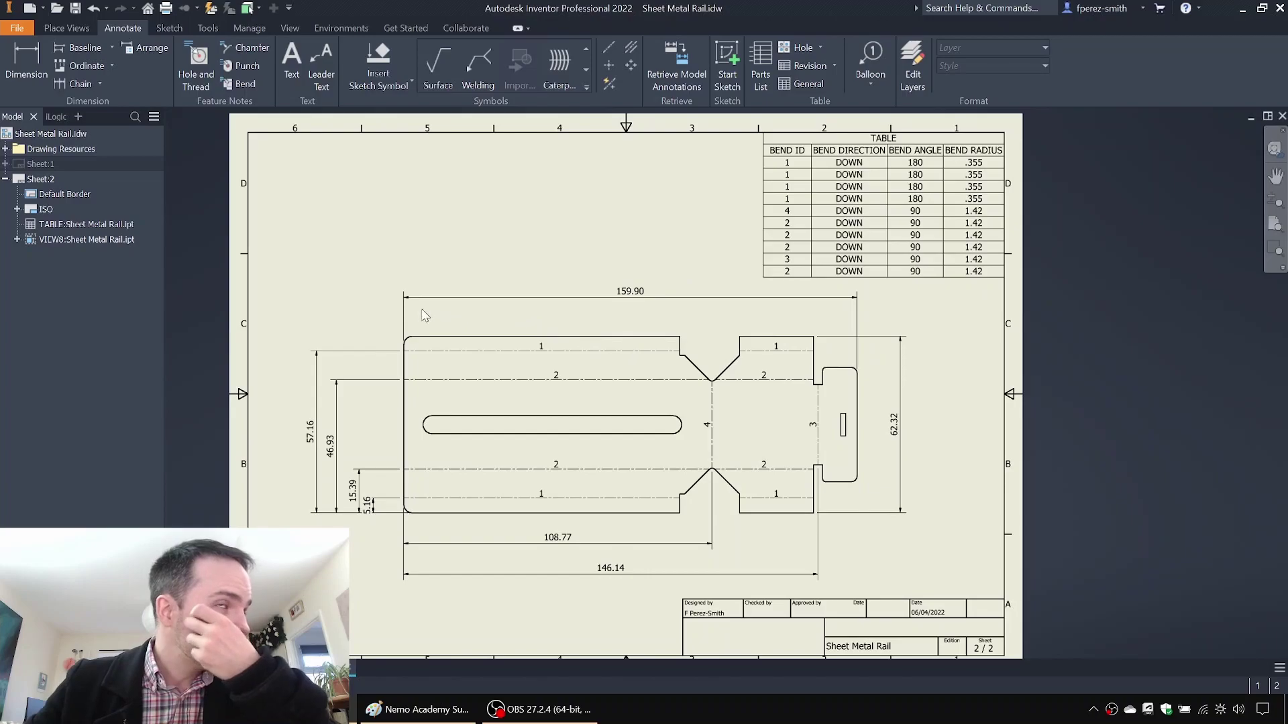
Step: Activate the first sheet and export all drawing sheets to Sheet Metal Rail.pdf at 400 DPI vector resolution
{"action": "double_click", "coordinate": [53, 169]}
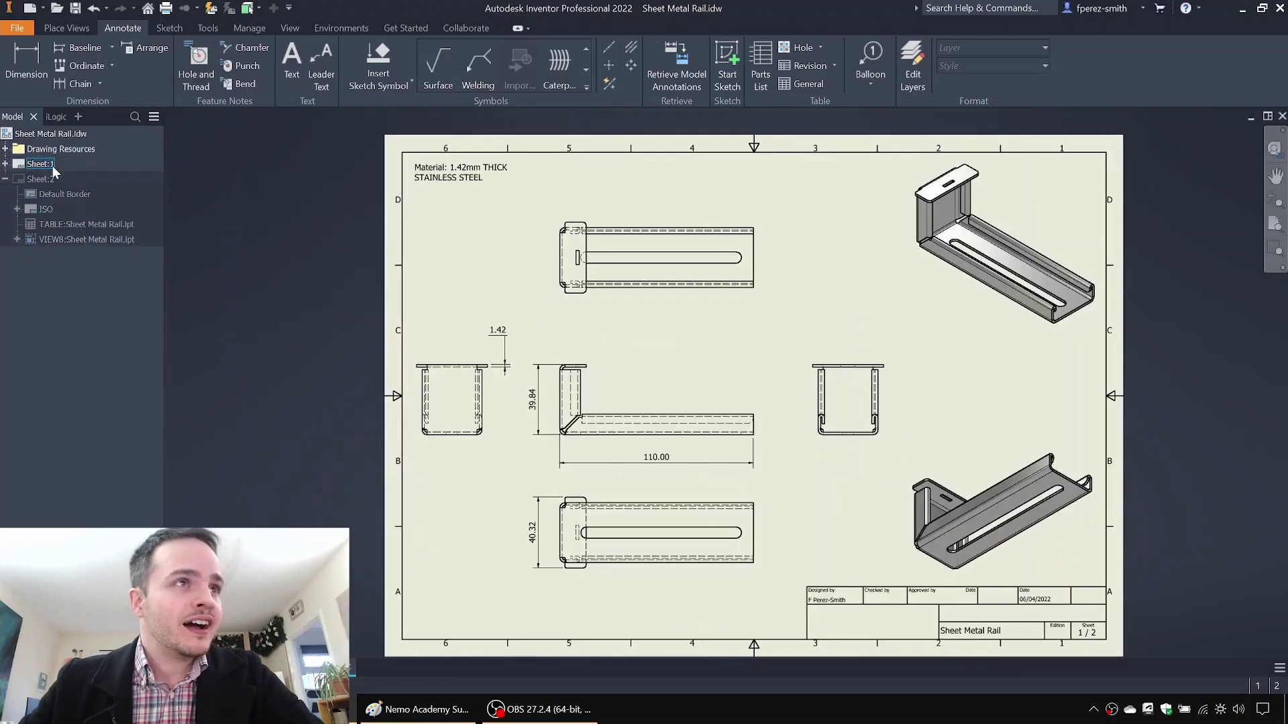
{"action": "left_click", "coordinate": [20, 30]}
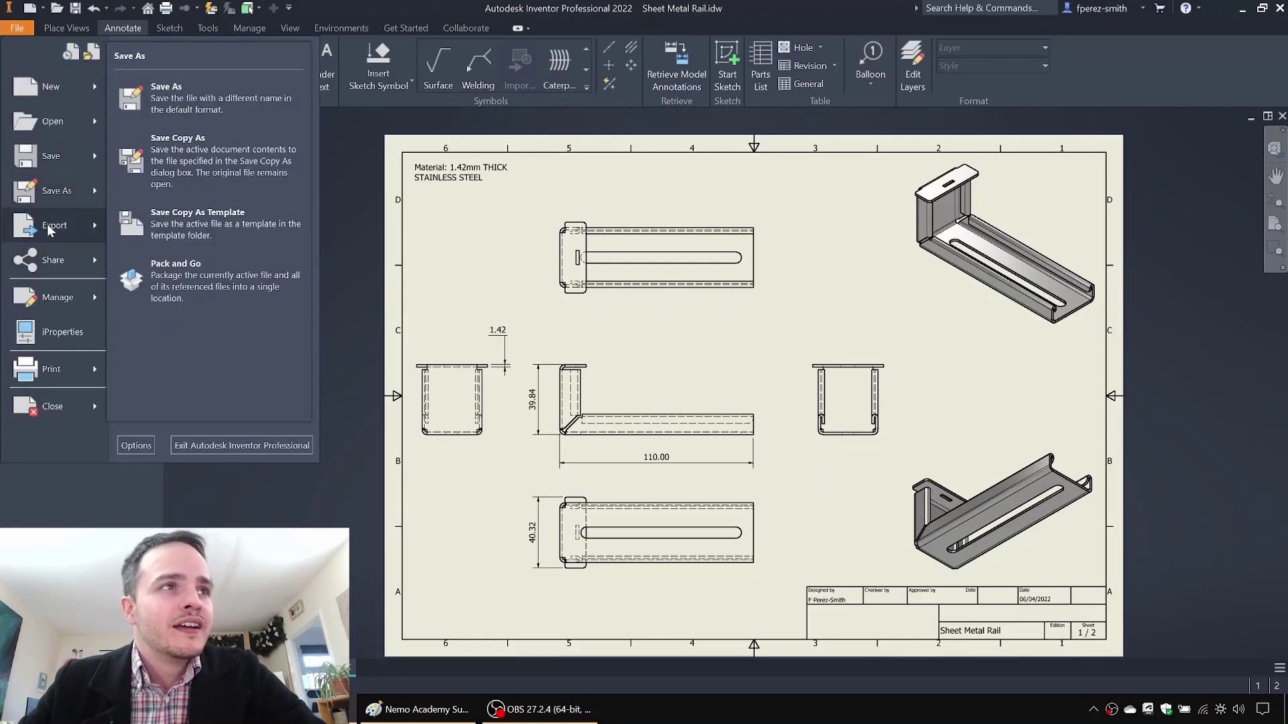
{"action": "mouse_move", "coordinate": [54, 226]}
{"action": "left_click", "coordinate": [195, 188]}
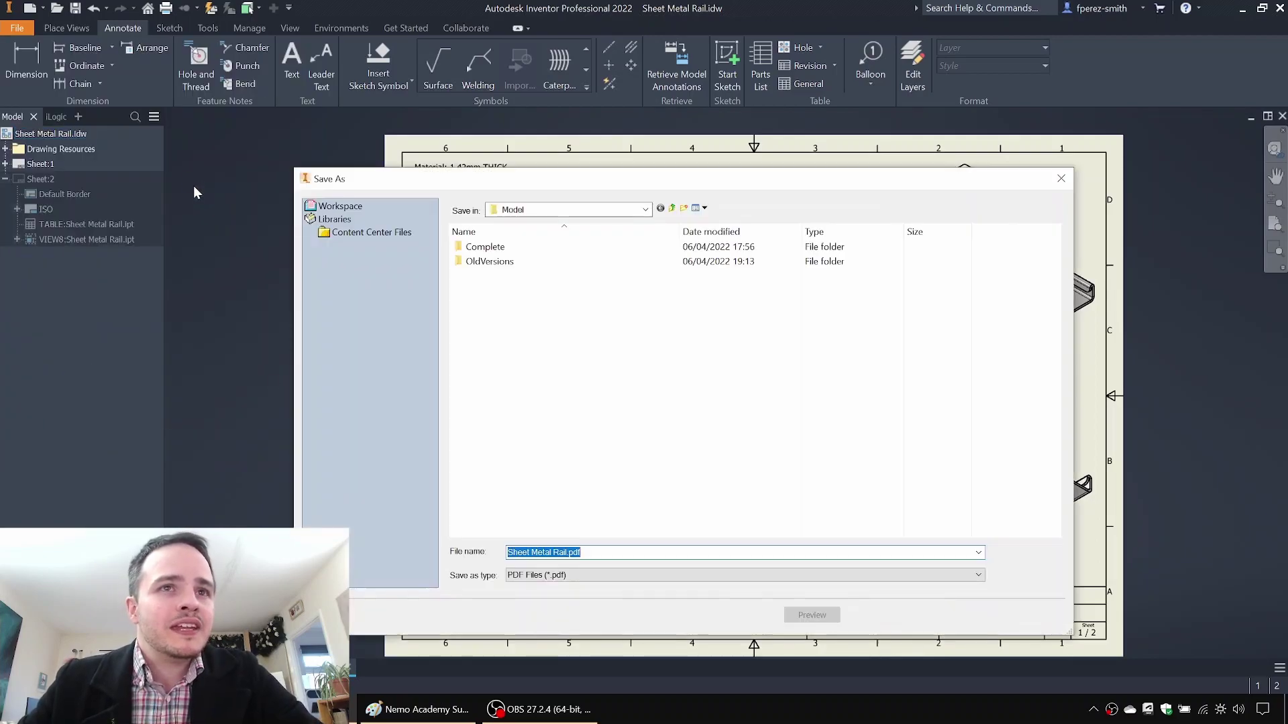
{"action": "left_click", "coordinate": [871, 617]}
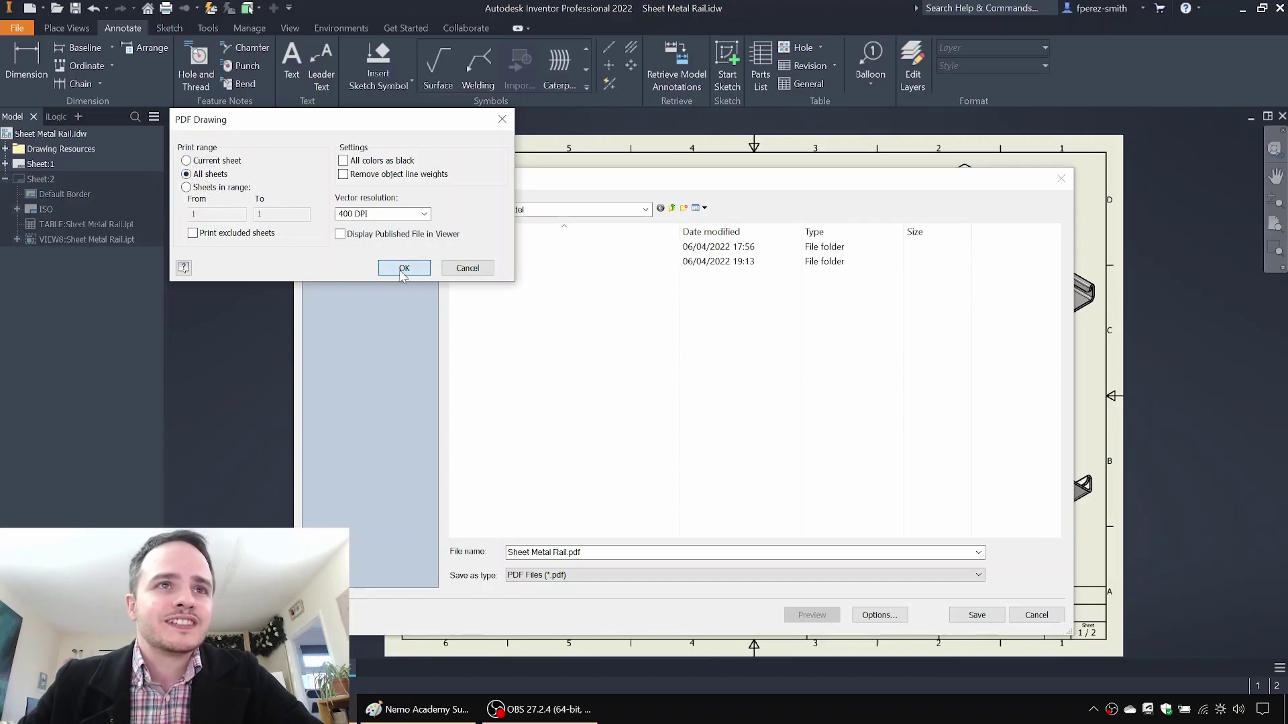
{"action": "left_click", "coordinate": [404, 268]}
{"action": "left_click", "coordinate": [978, 616]}
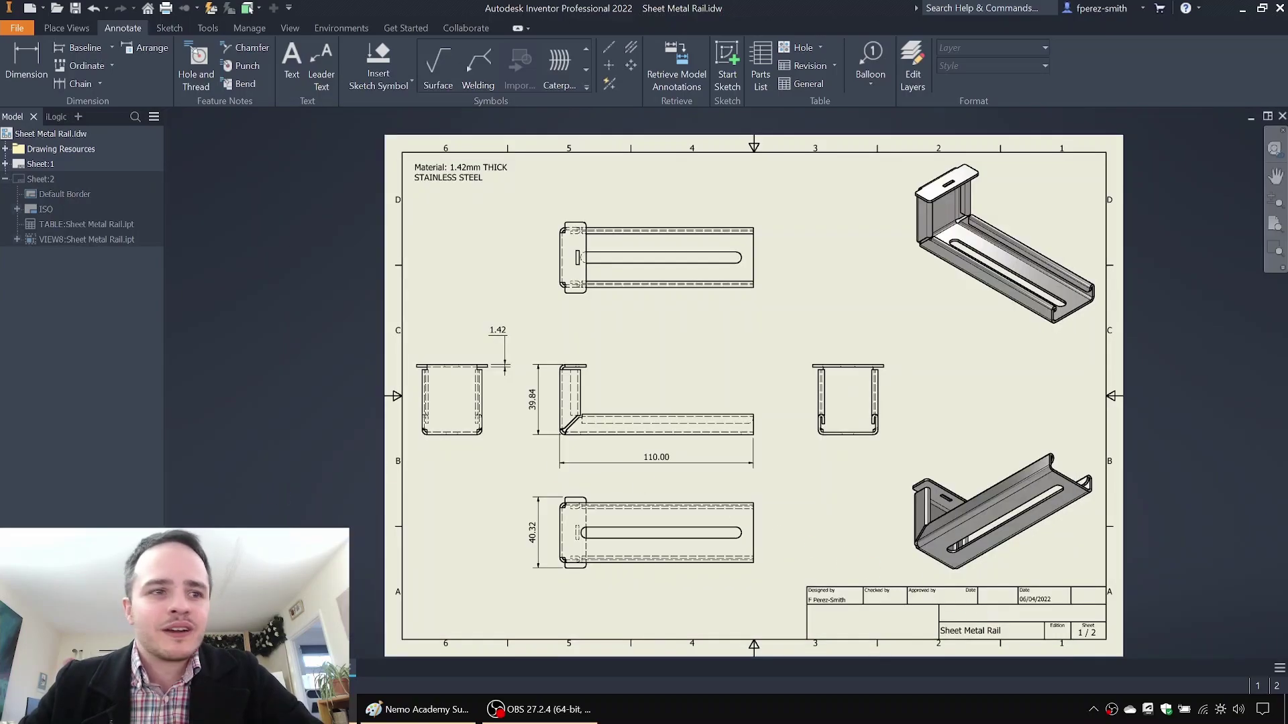
Step: Switch to File Explorer and open the Model folder of Model 007 - Sheet Metal Rail within Nemo Academy's Youtube Videos folder
{"action": "left_click", "coordinate": [173, 710]}
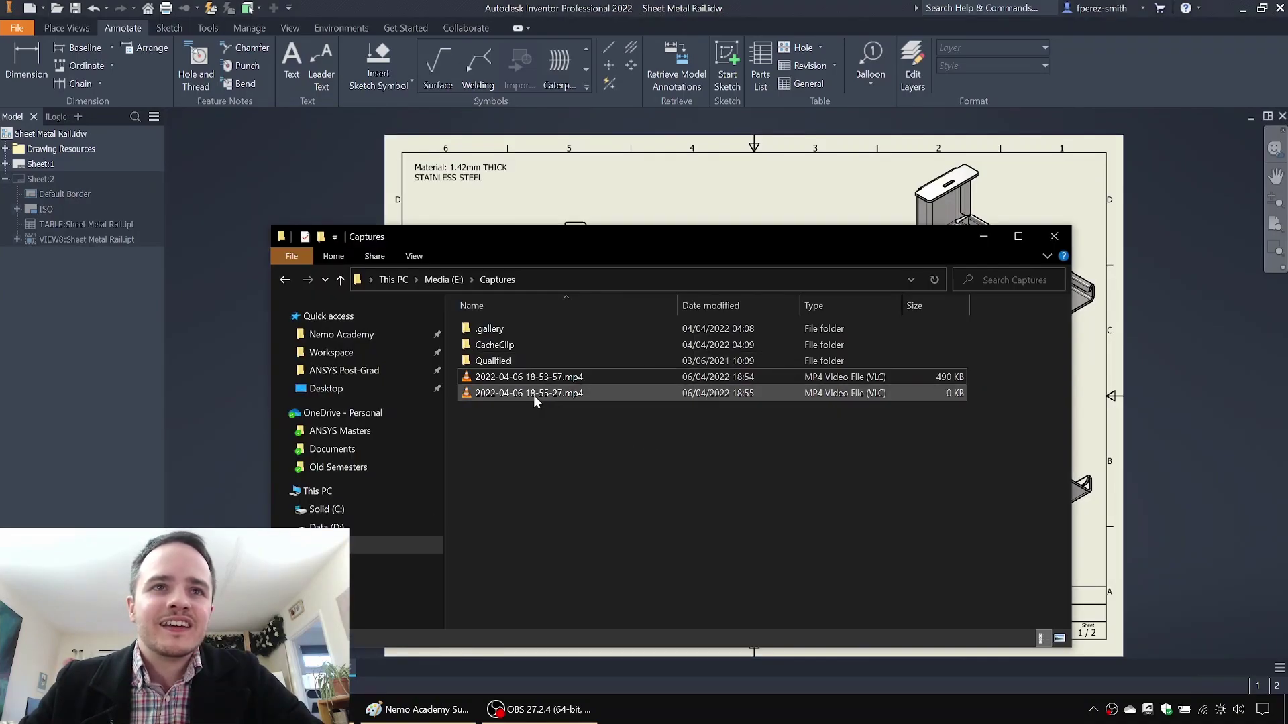
{"action": "left_click", "coordinate": [360, 528]}
{"action": "double_click", "coordinate": [490, 377]}
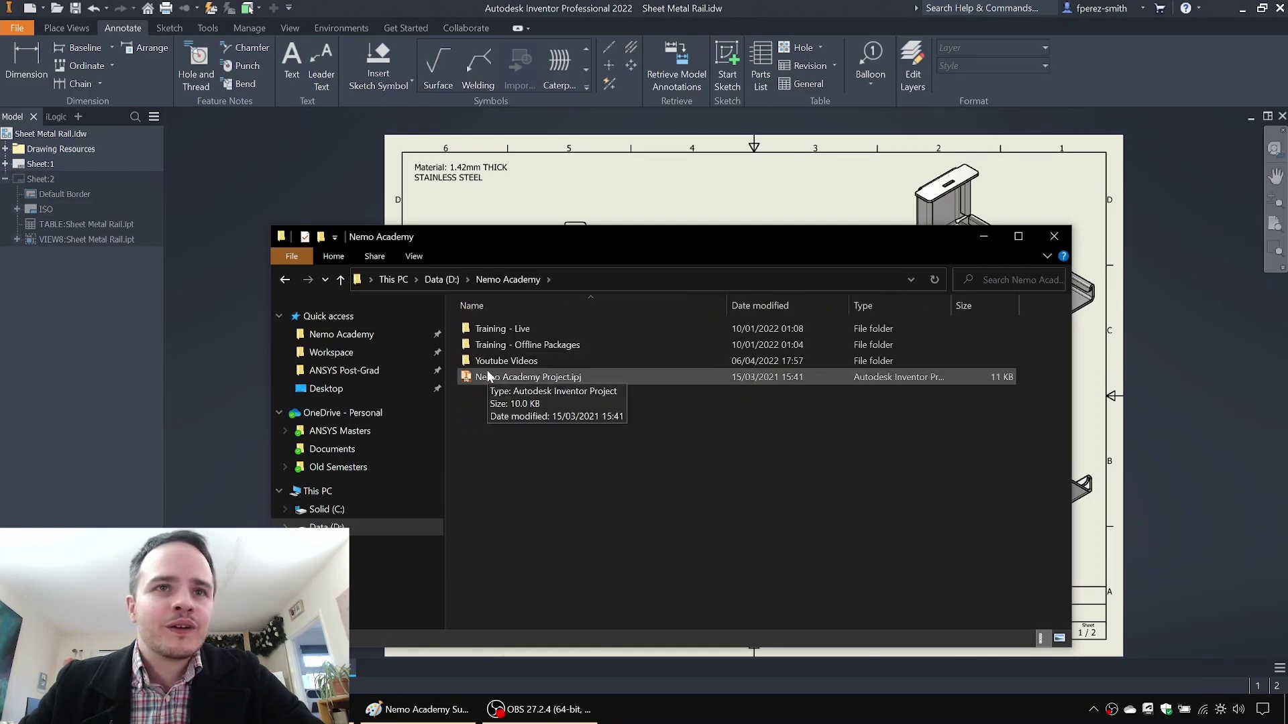
{"action": "double_click", "coordinate": [490, 361]}
{"action": "key", "text": "alt+Left"}
{"action": "double_click", "coordinate": [504, 362]}
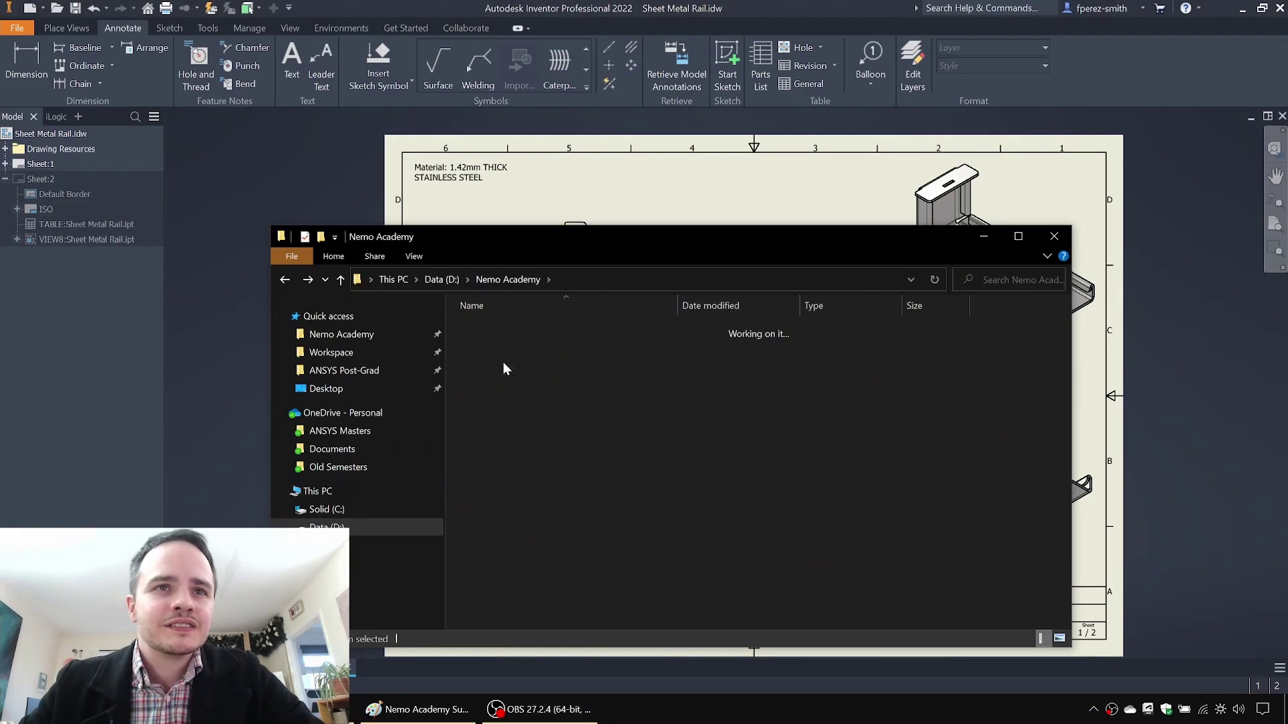
{"action": "double_click", "coordinate": [536, 441]}
{"action": "double_click", "coordinate": [508, 328]}
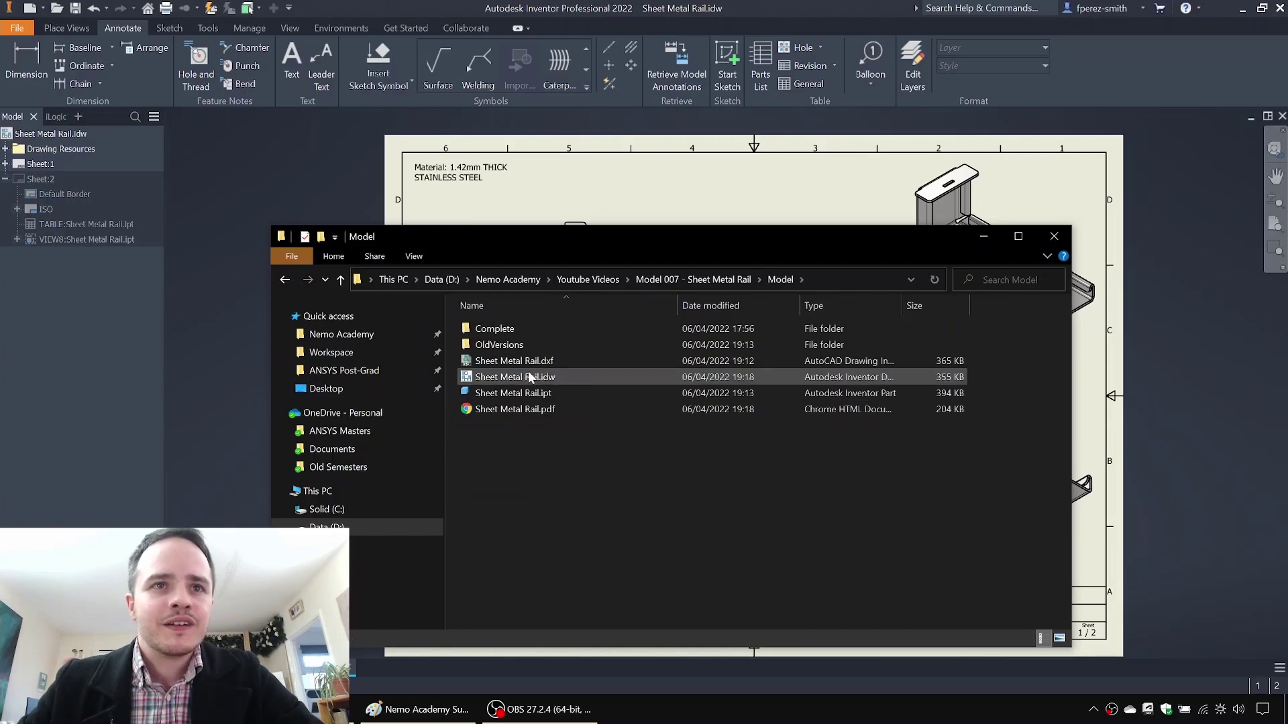
Step: Open Sheet Metal Rail.pdf in Chrome, review both drawing pages, and close the browser
{"action": "left_click", "coordinate": [553, 411]}
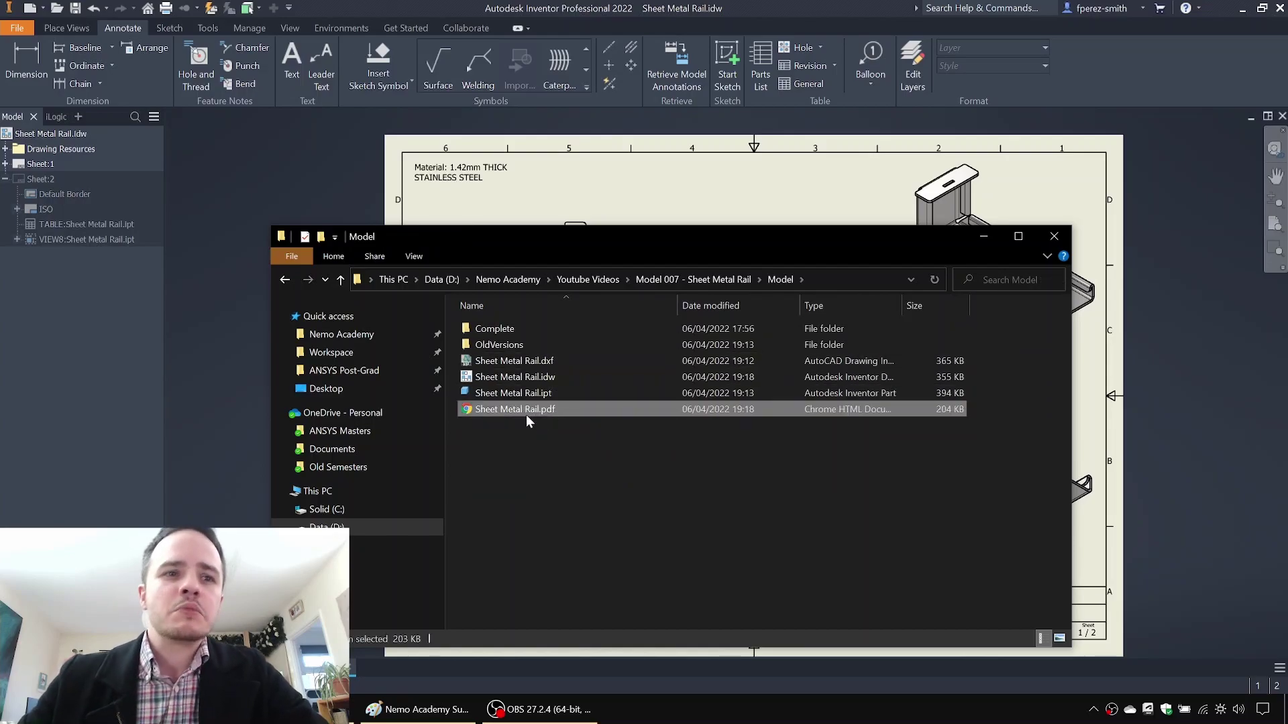
{"action": "double_click", "coordinate": [527, 412]}
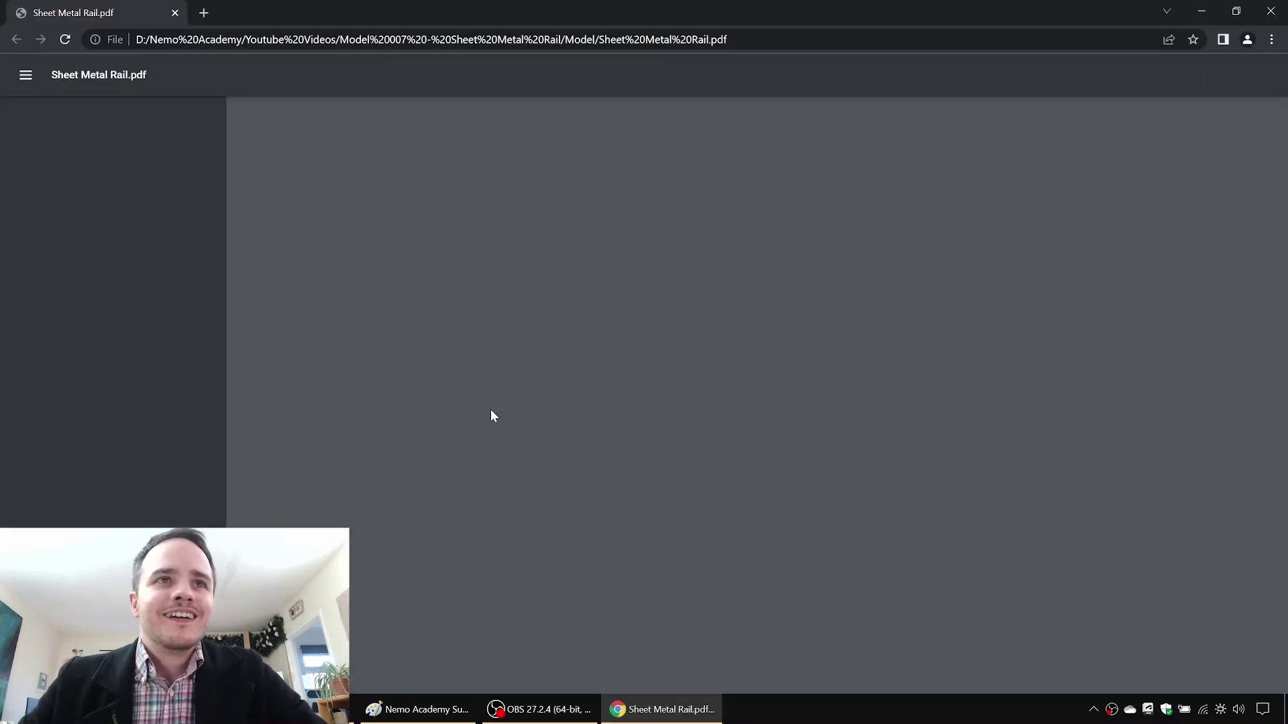
{"action": "scroll", "coordinate": [700, 327], "scroll_direction": "down", "scroll_amount": 3, "text": "ctrl"}
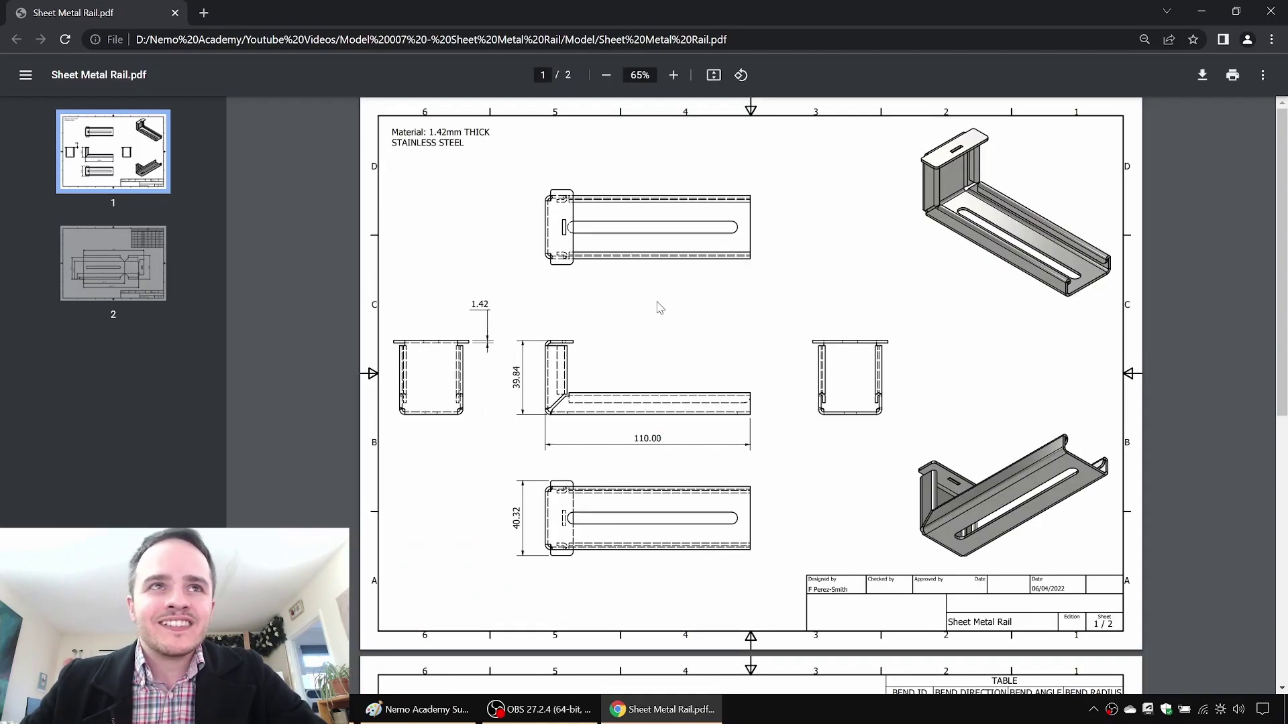
{"action": "left_click_drag", "start_coordinate": [1279, 180], "coordinate": [1239, 486]}
{"action": "scroll", "coordinate": [1189, 432], "scroll_direction": "up", "scroll_amount": 1}
{"action": "scroll", "coordinate": [1200, 306], "scroll_direction": "up", "scroll_amount": 7}
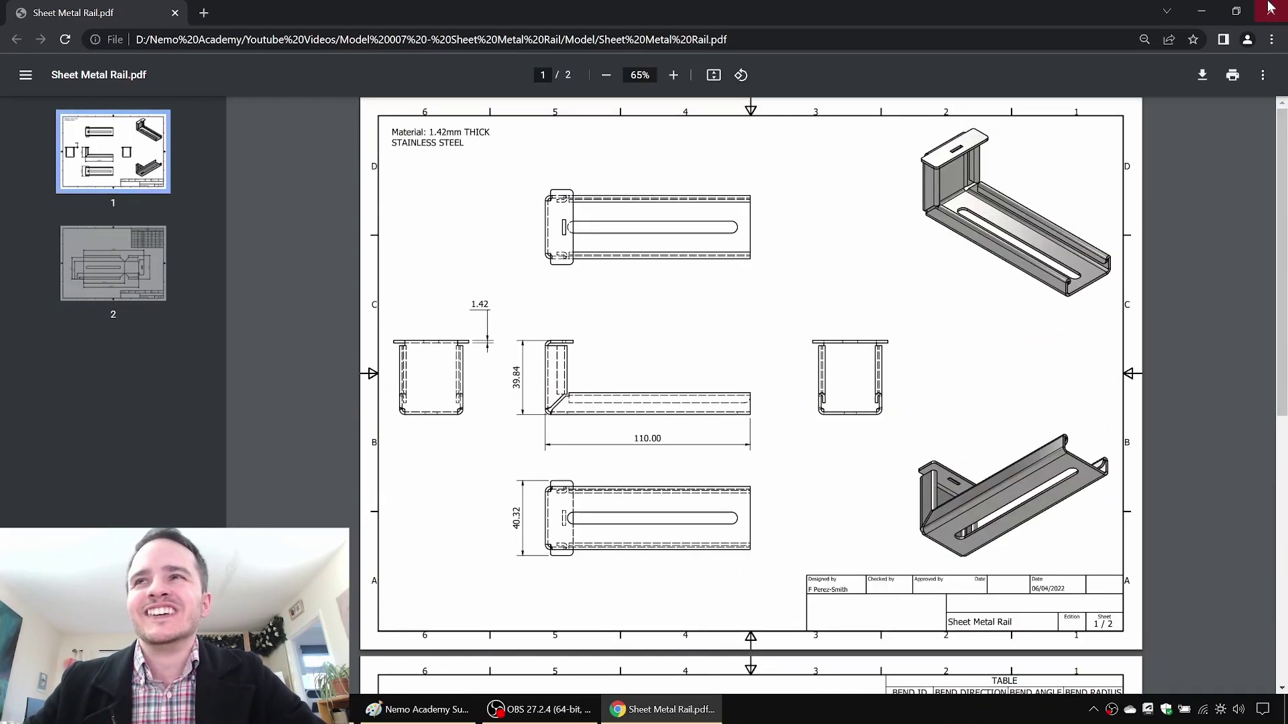
{"action": "left_click", "coordinate": [1271, 12]}
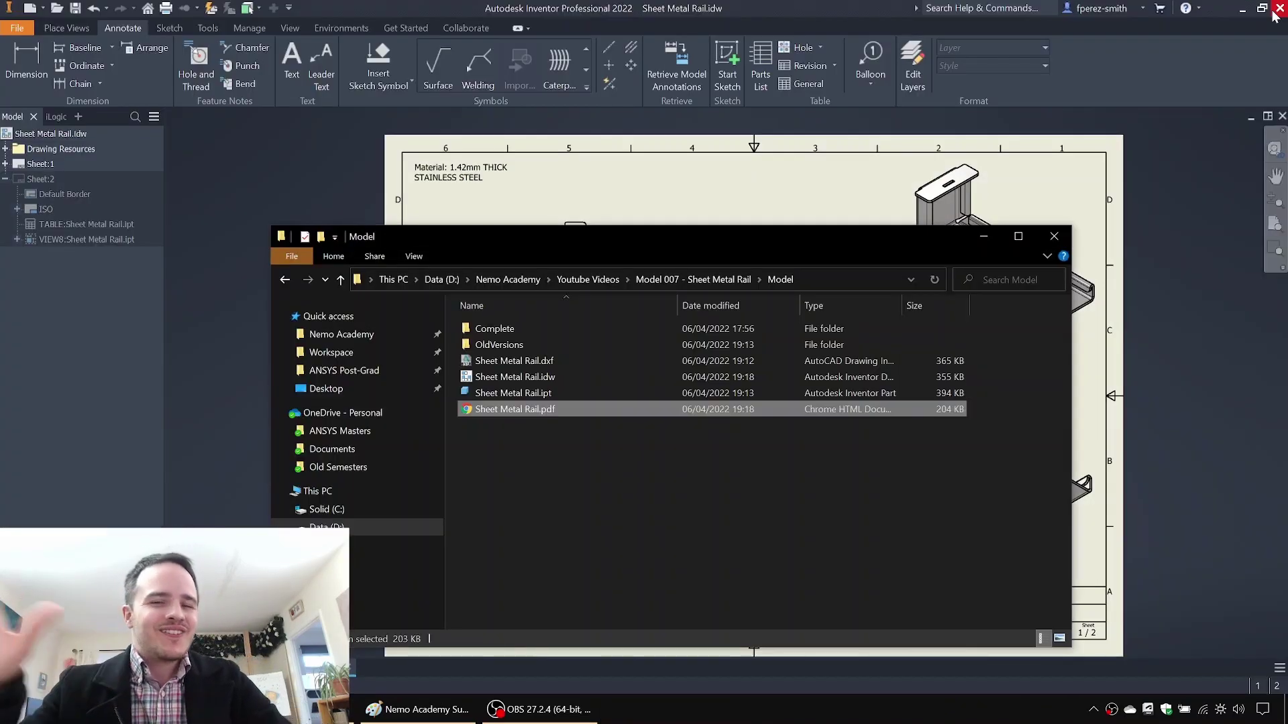